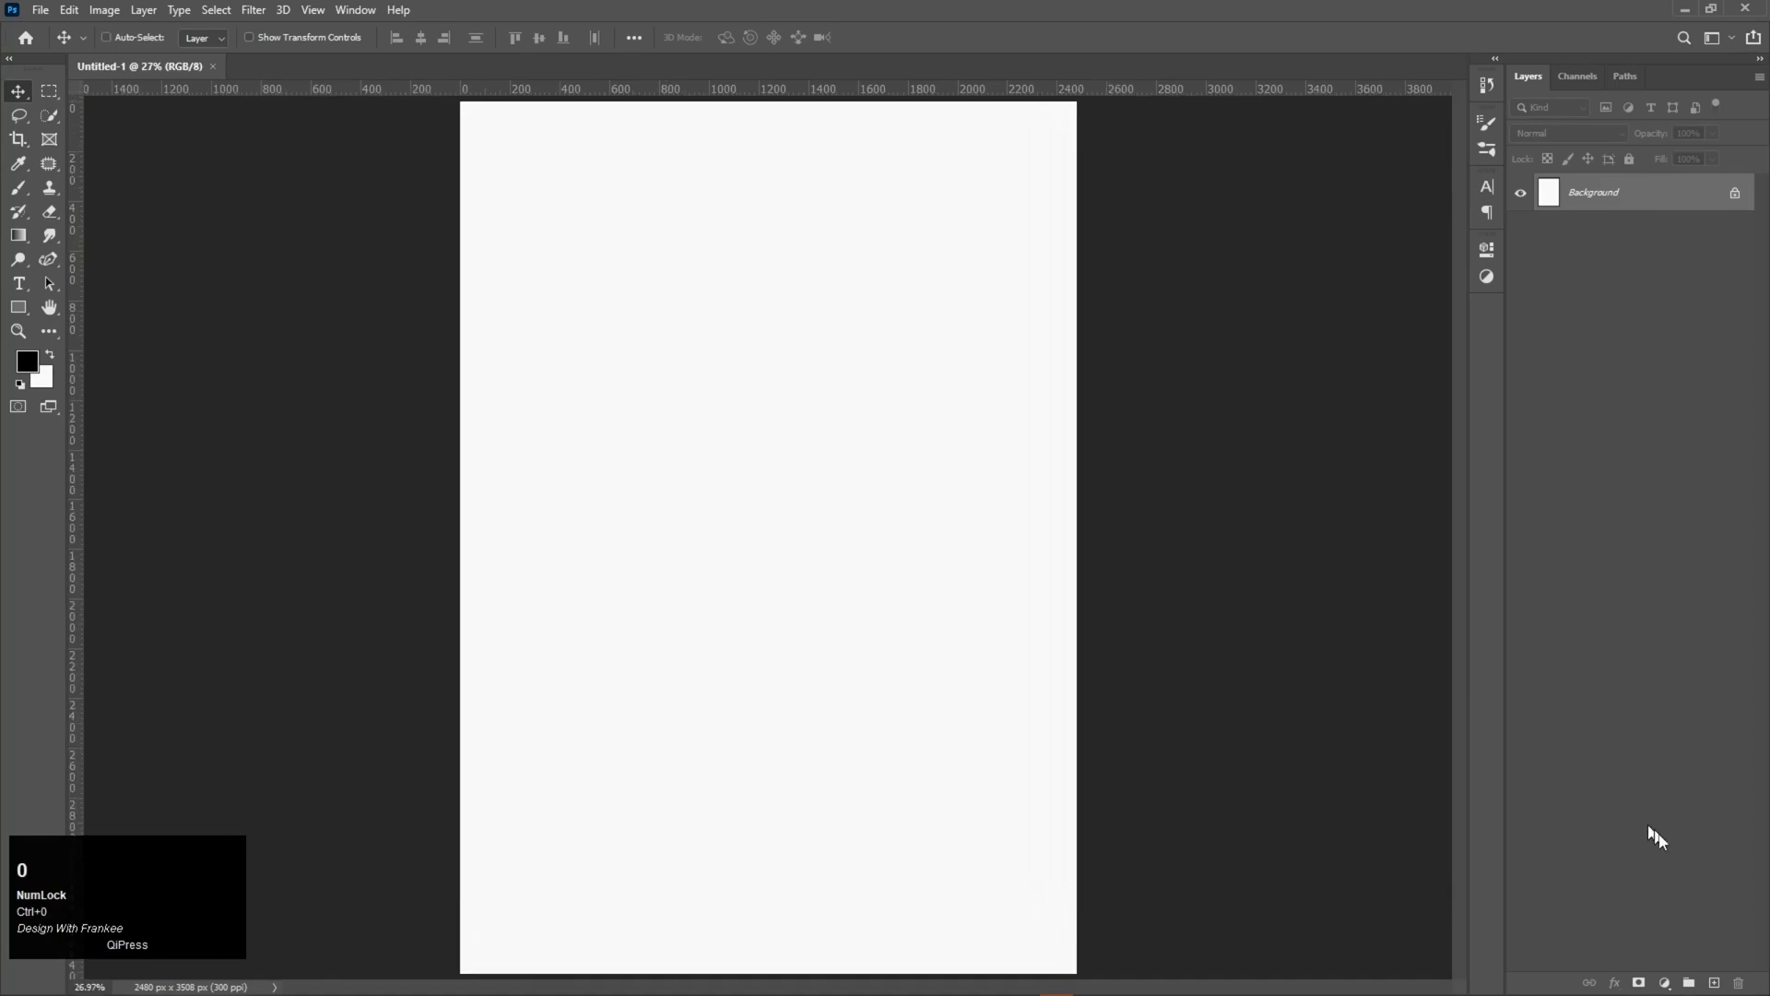
Add a gradient fill layer and apply the black-to-white preset from the Basics group in the gradient editor
left_click(1664, 983)
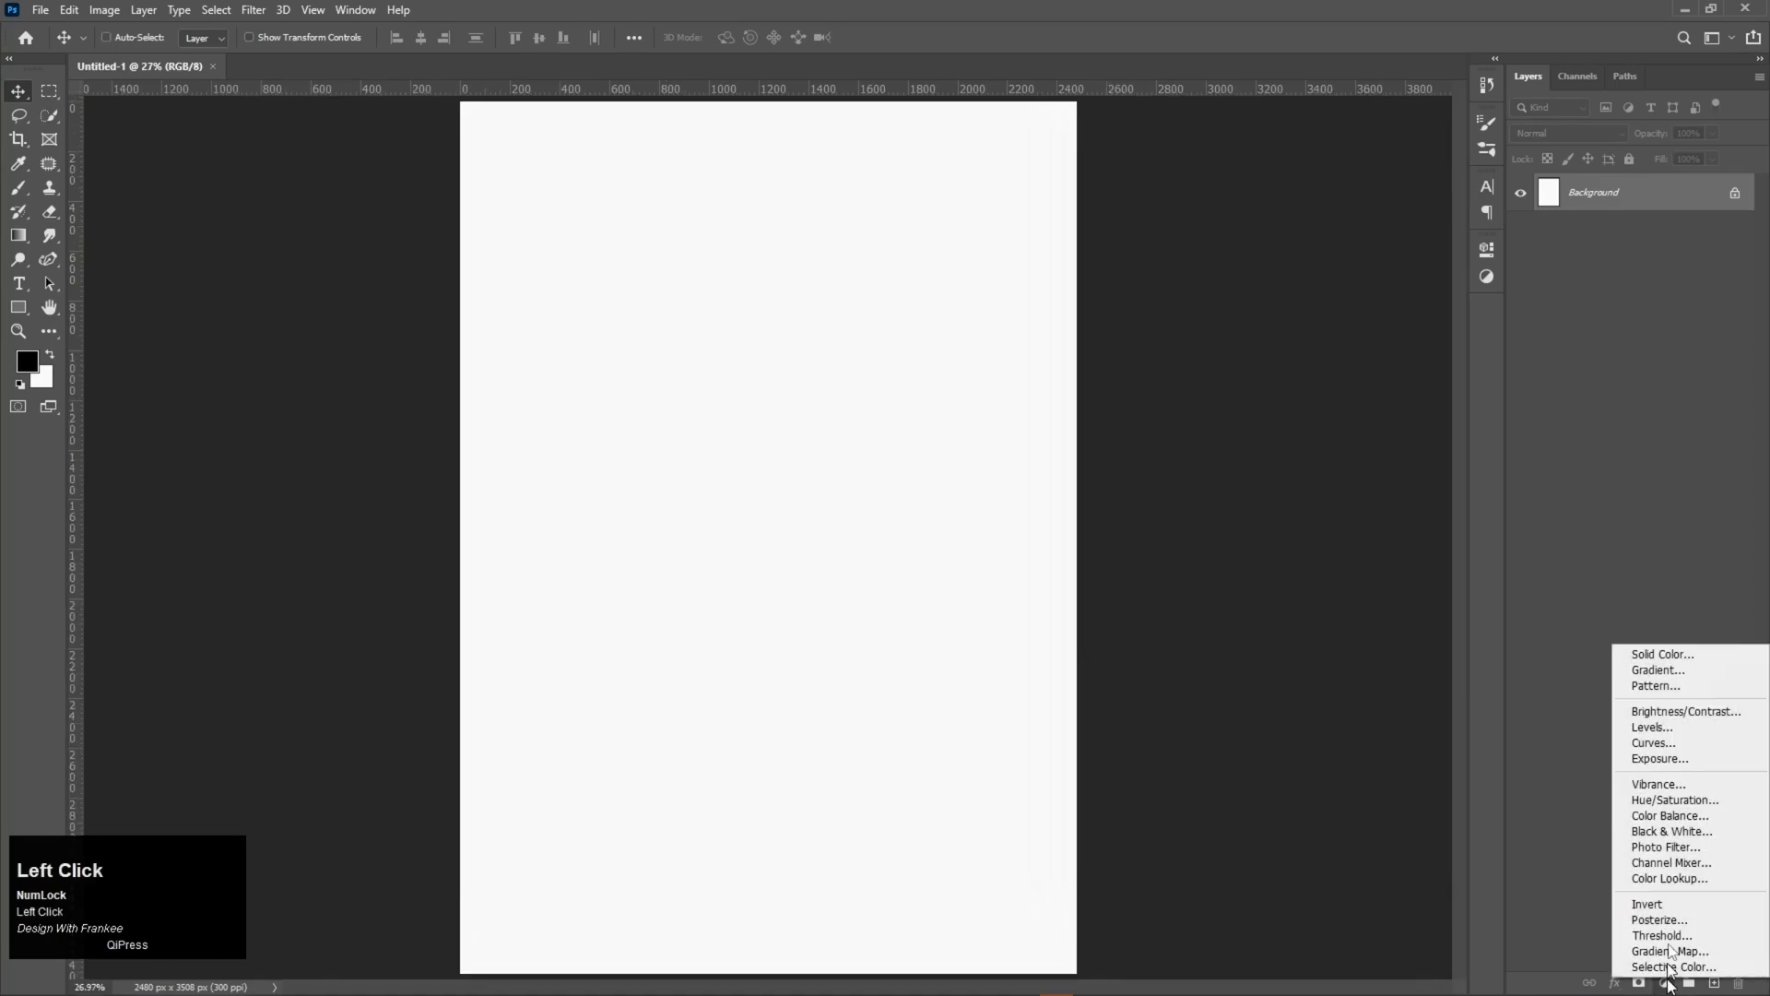
left_click(1646, 671)
left_click(1374, 268)
left_click(1076, 222)
left_click(1164, 249)
Set the gradient's starting colour stop at 0% to fdf1be
left_click(1071, 504)
left_click(1159, 588)
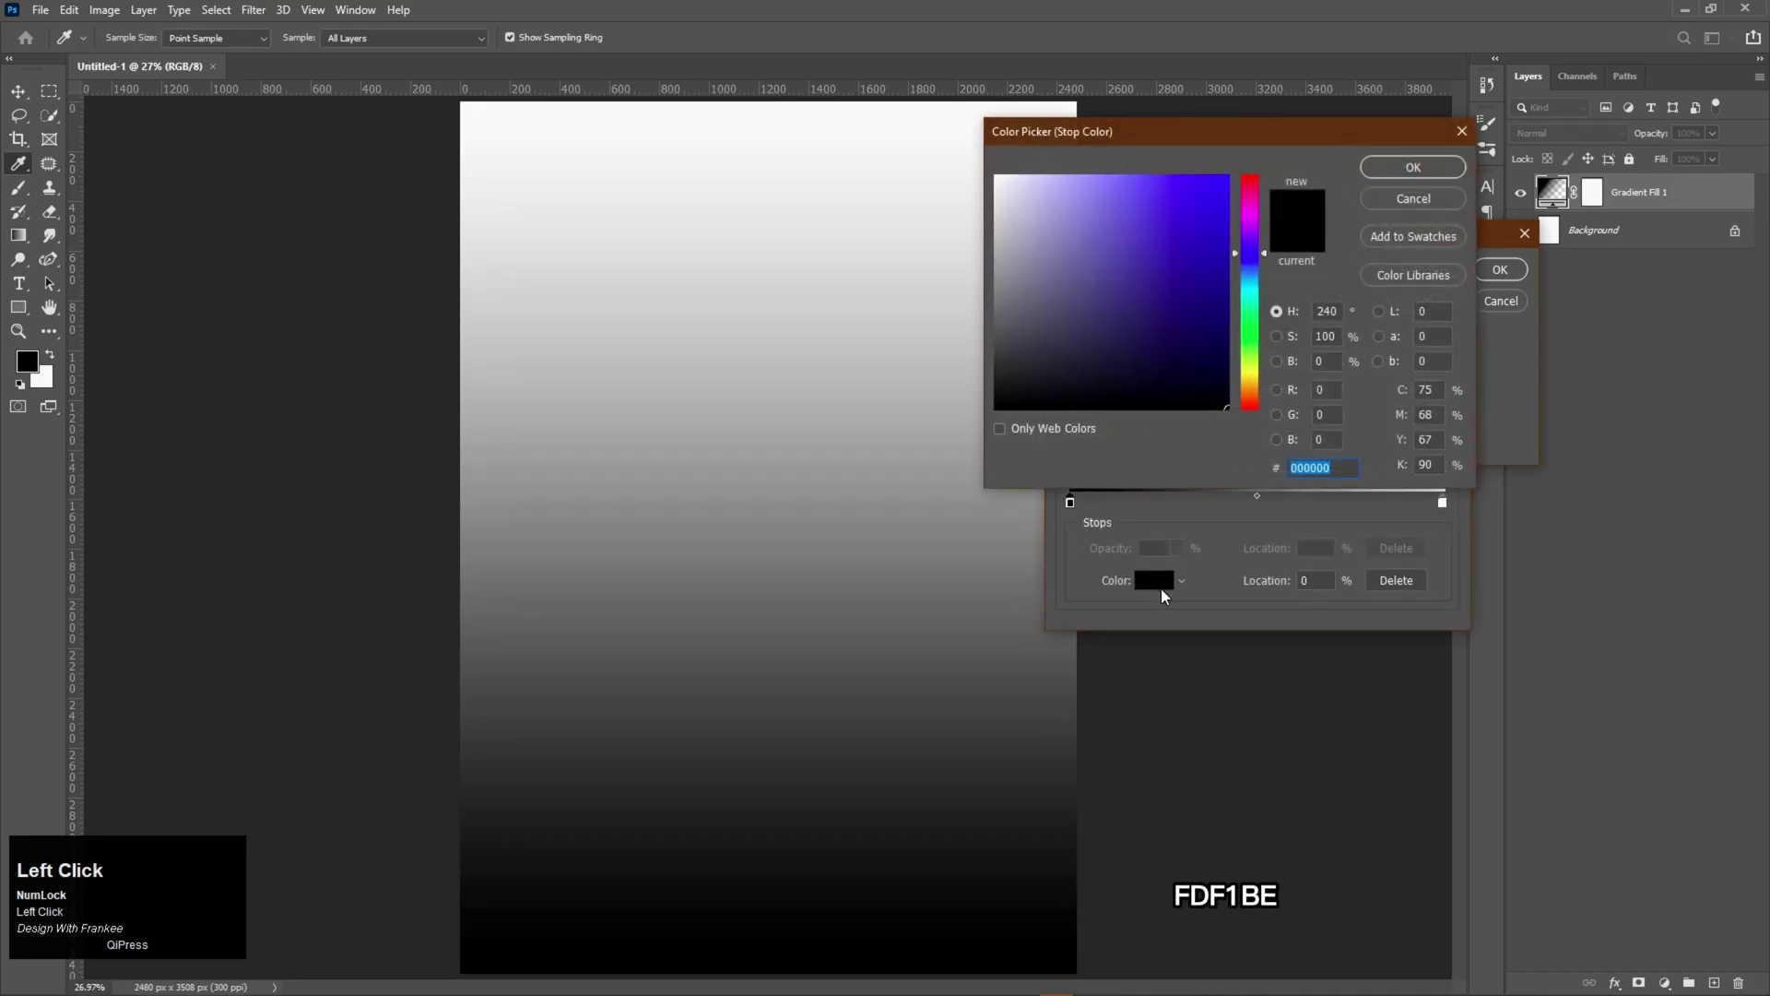
type("f")
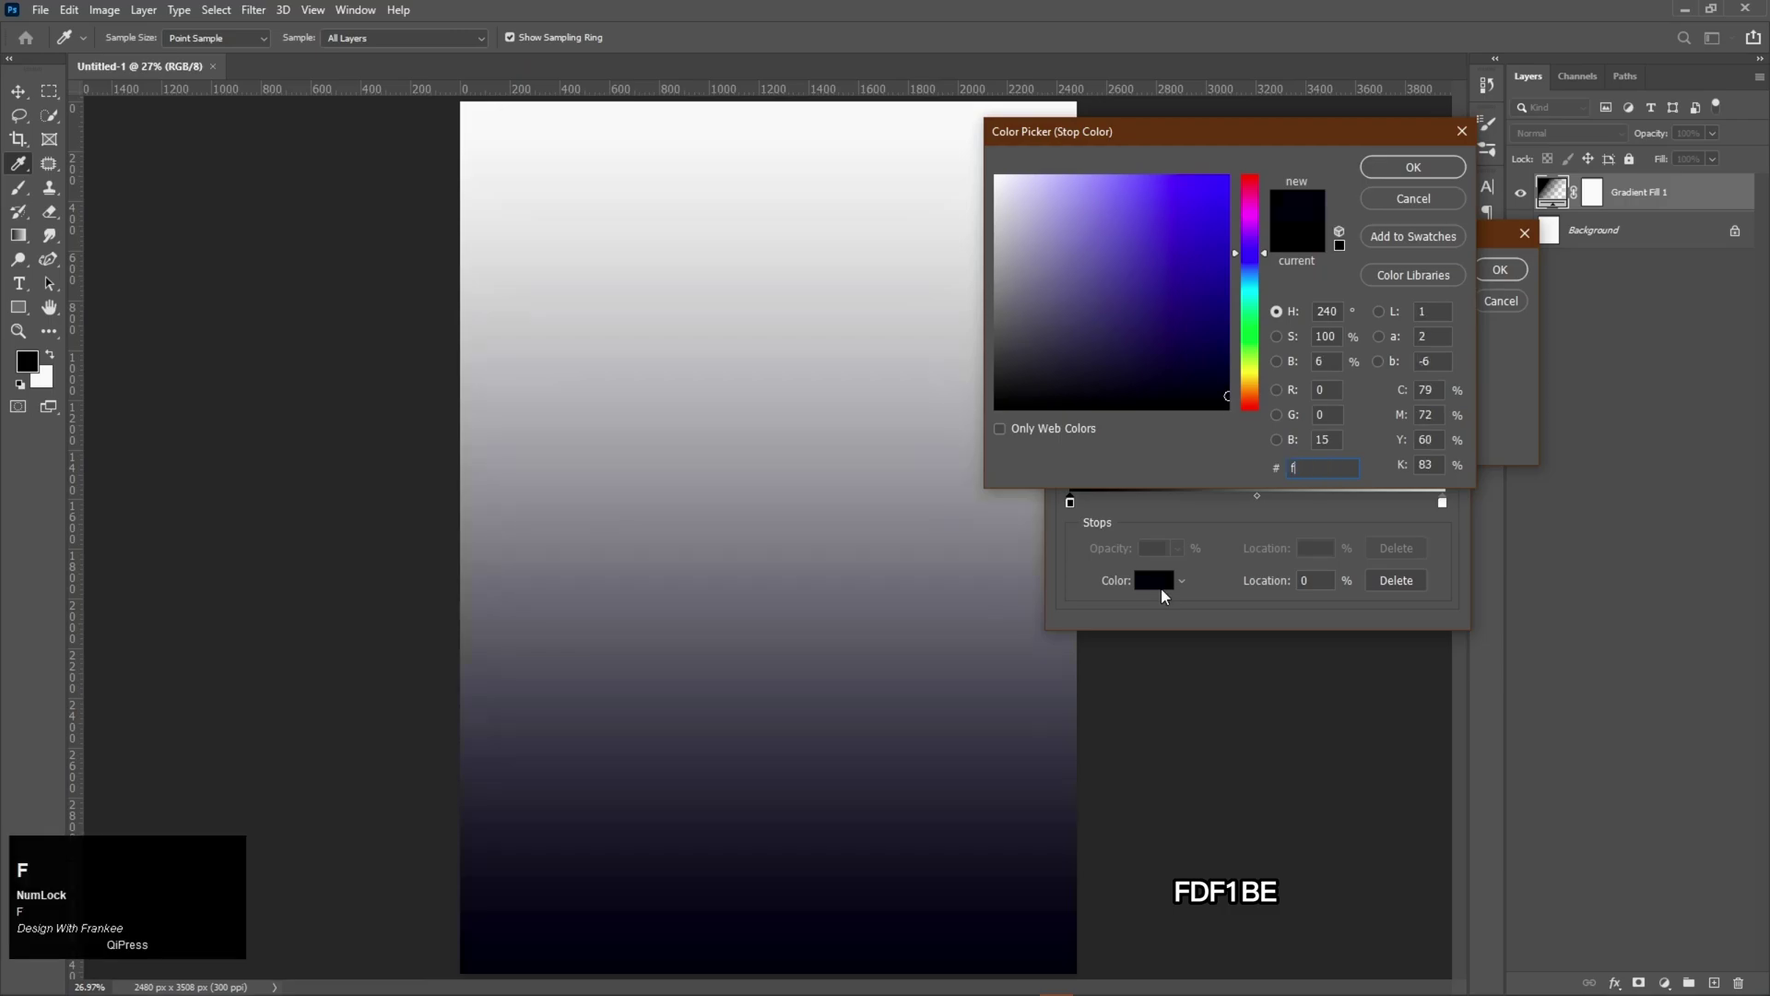
type("df")
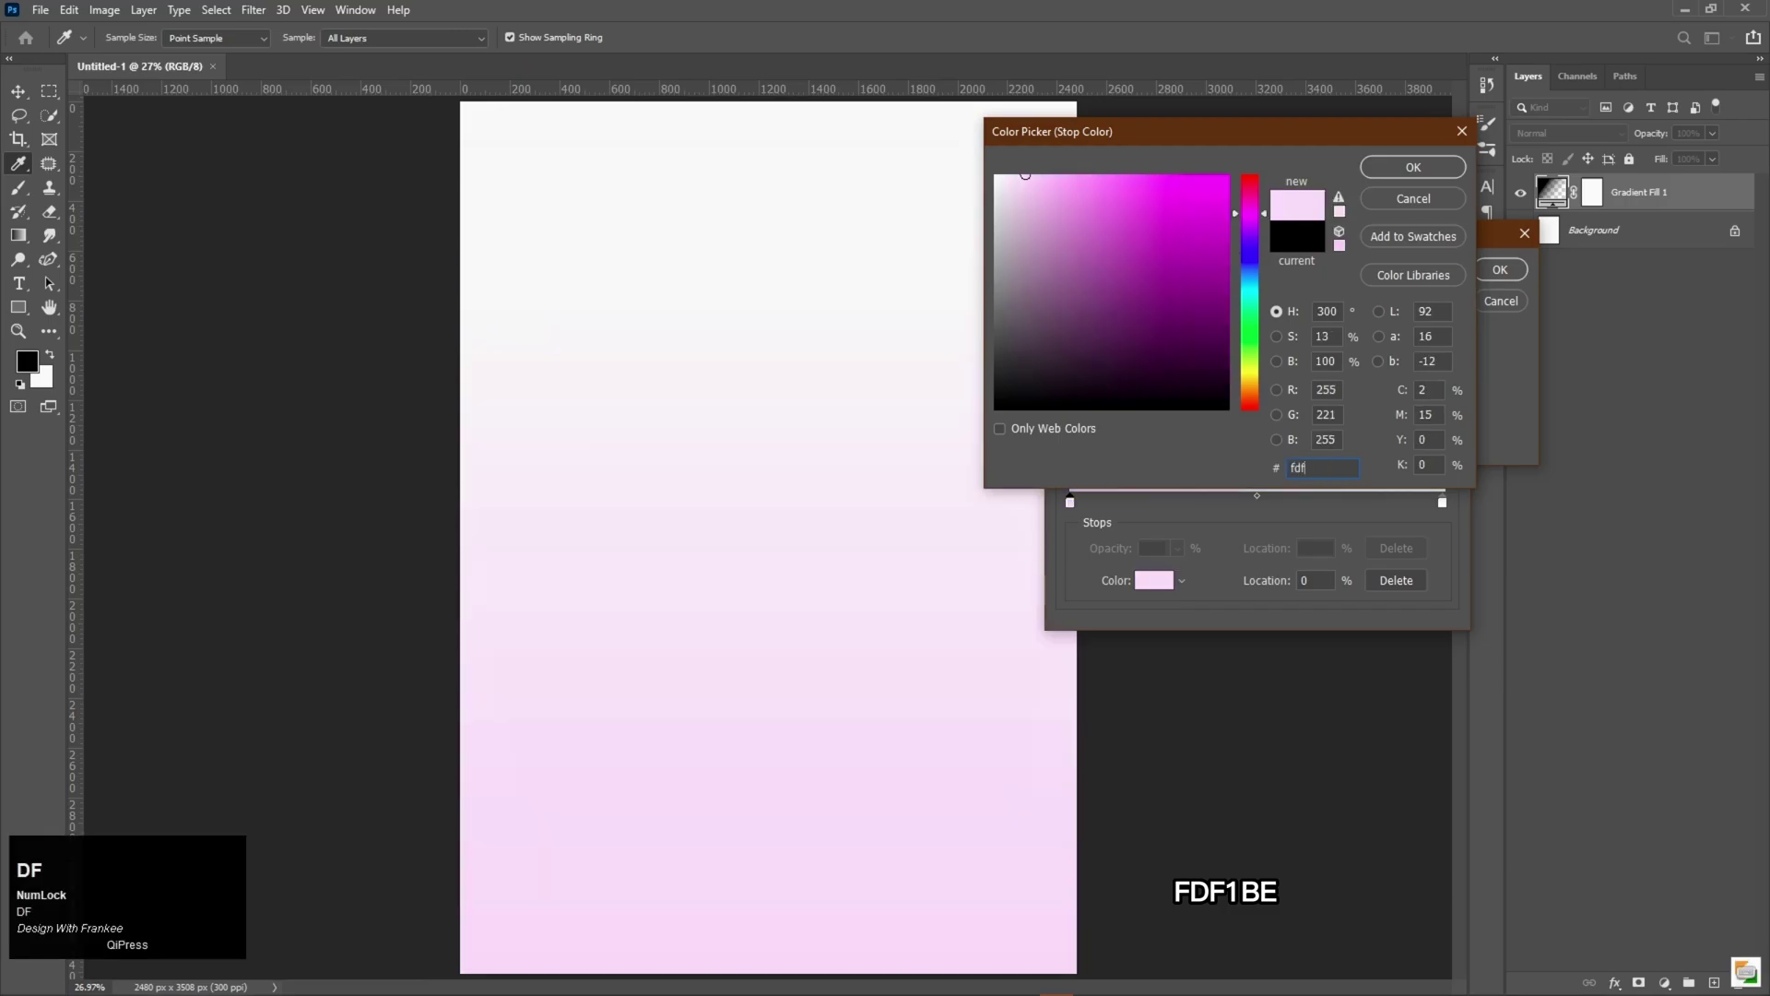
type("1be")
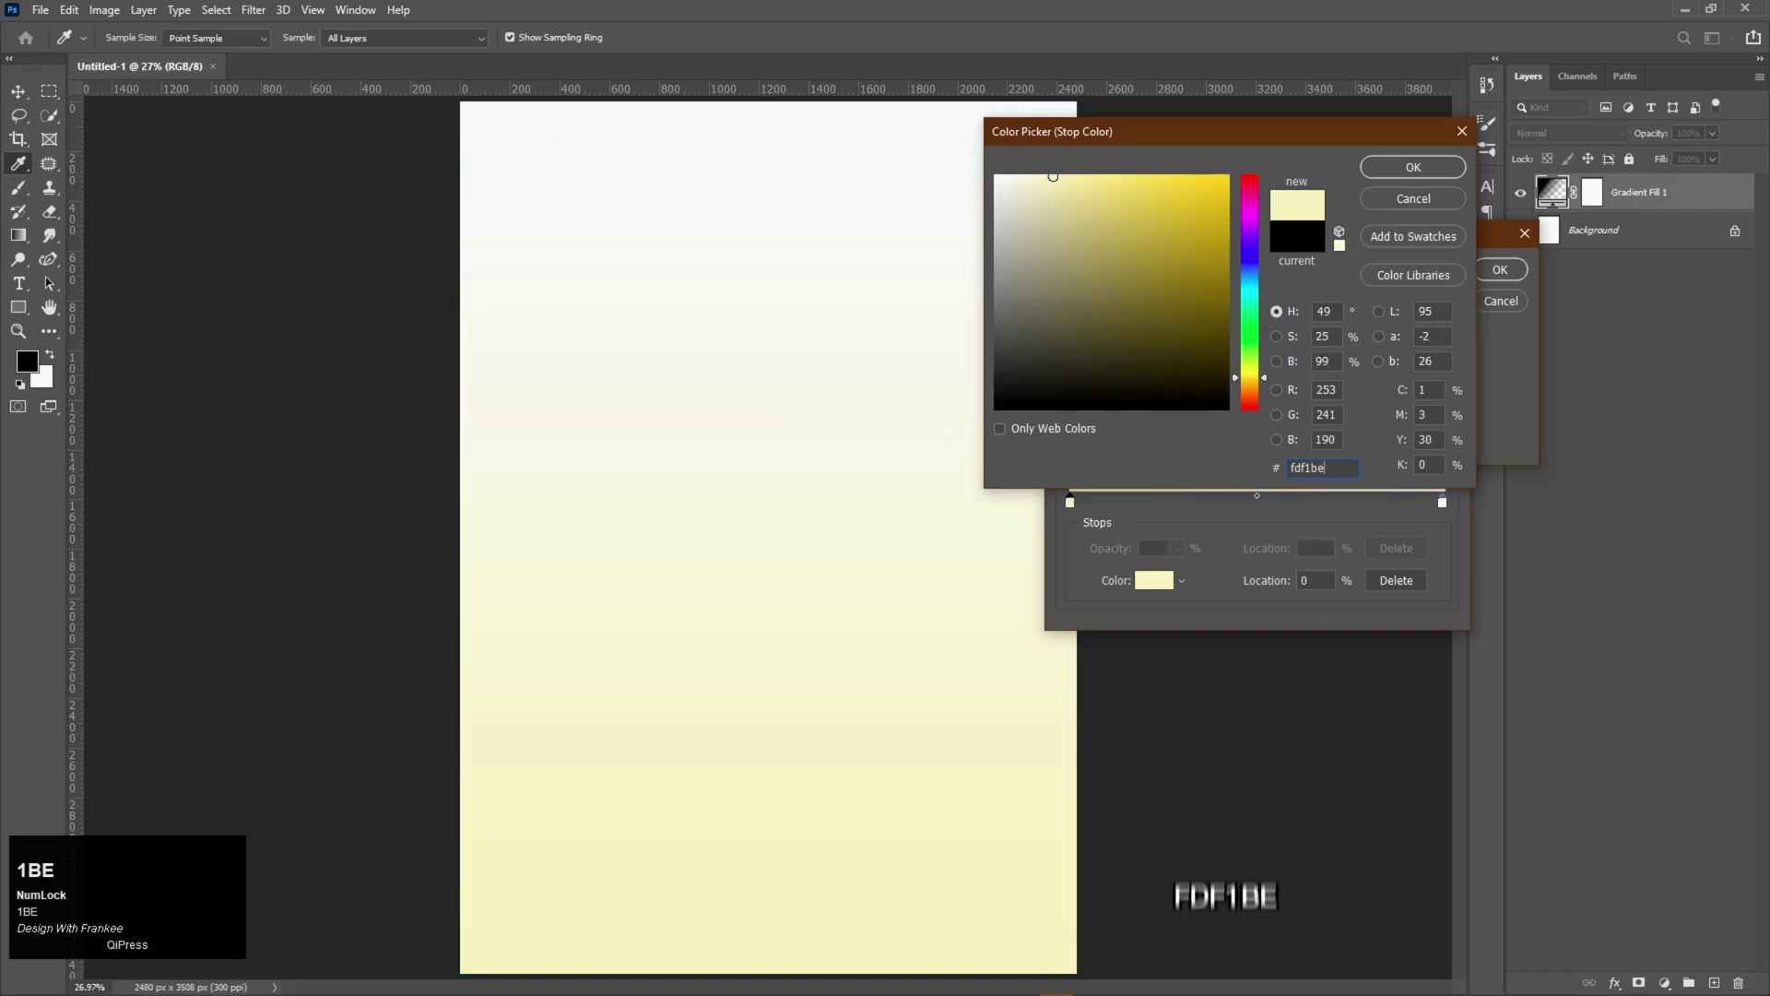
key("Return")
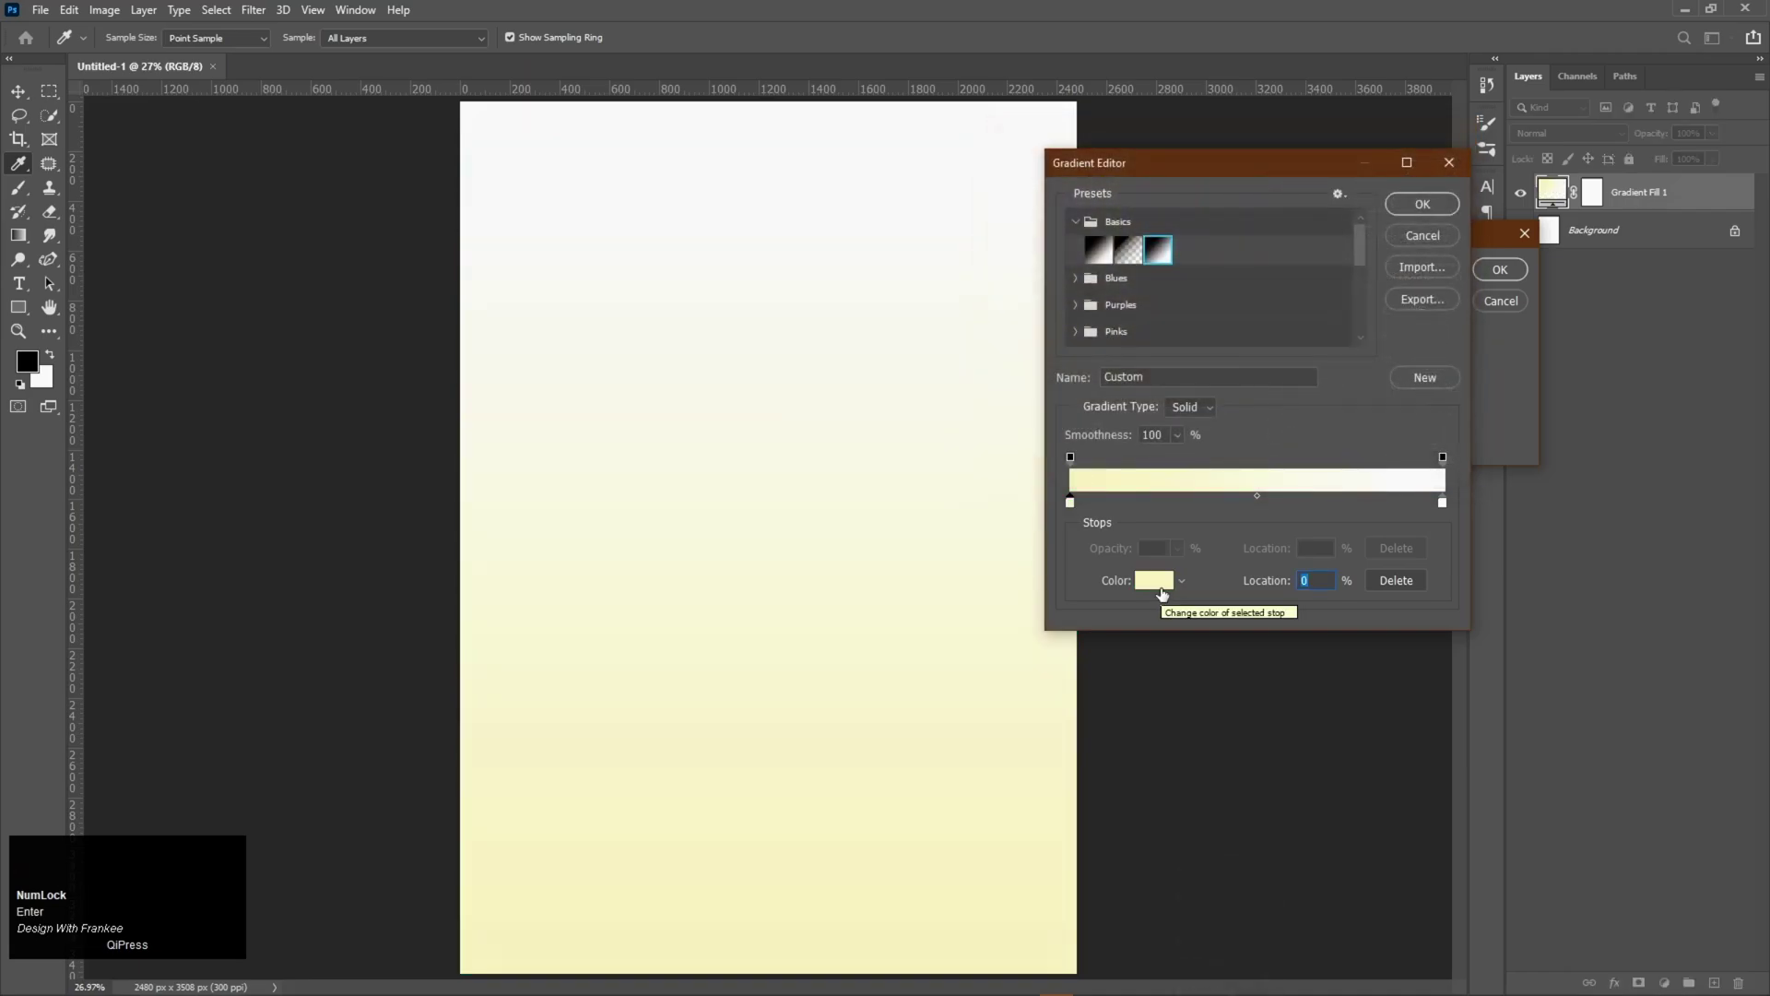
Add a middle colour stop to the gradient at 41% and set its colour to ad5138
left_click(1206, 501)
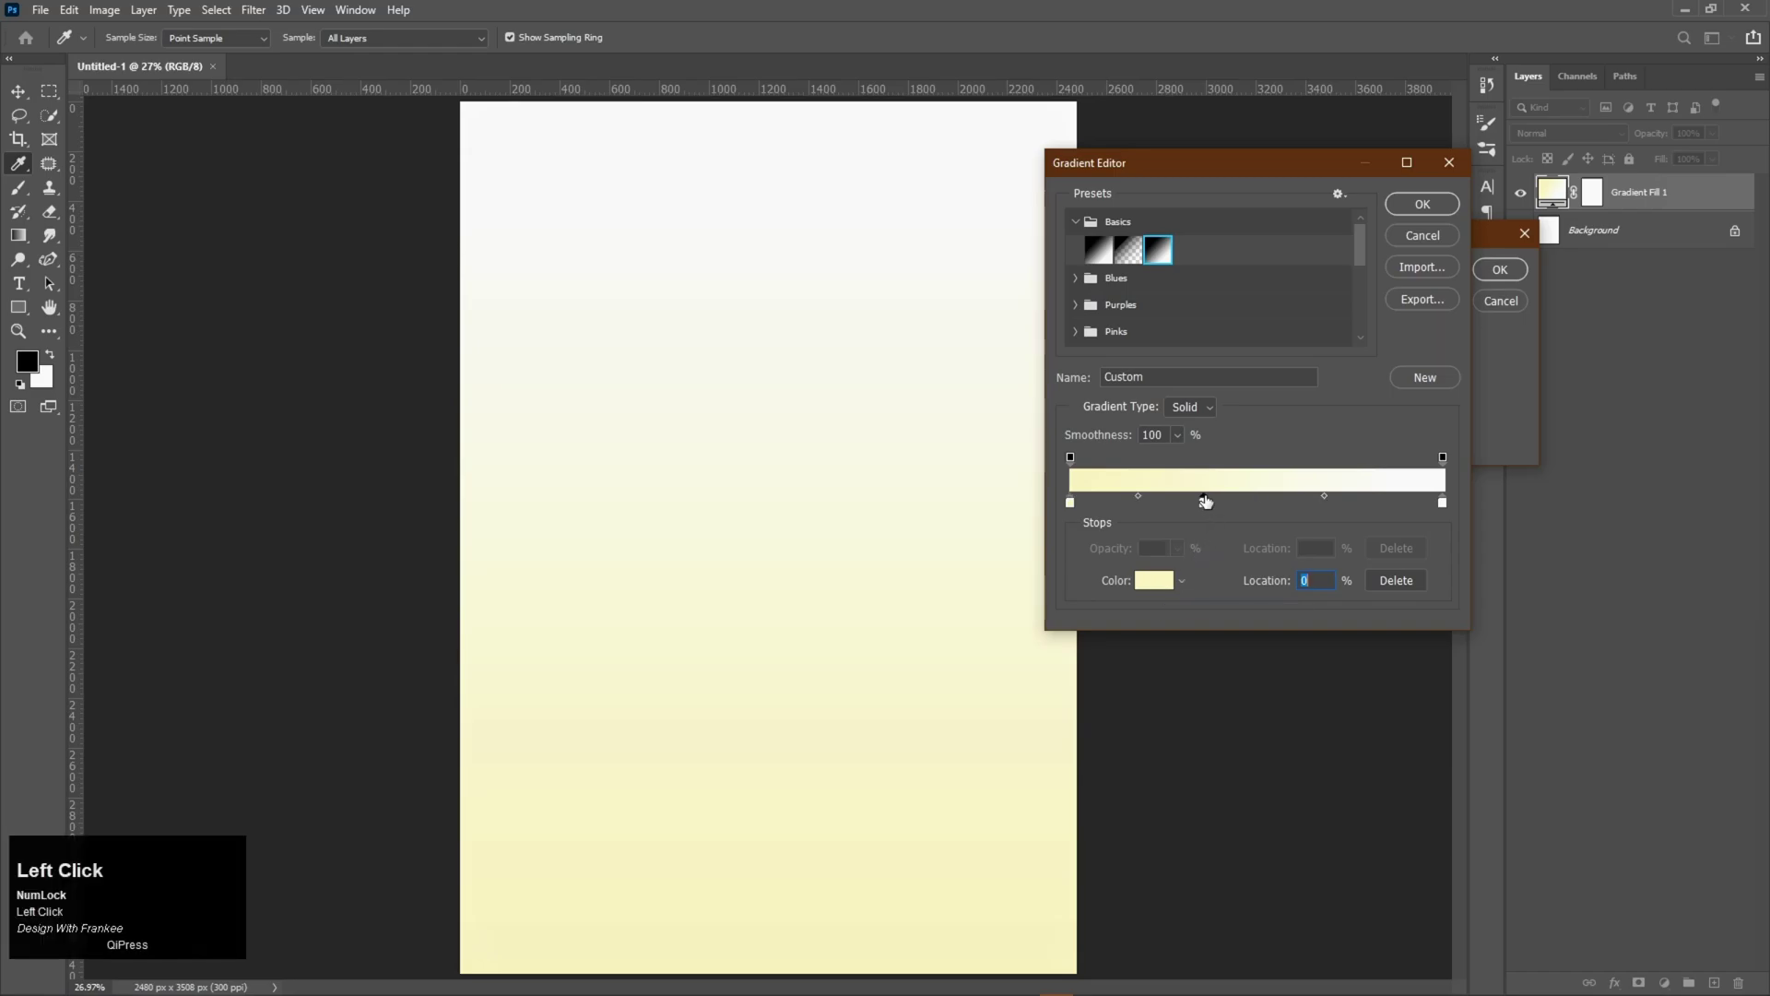
scroll(1335, 583, "up", 1)
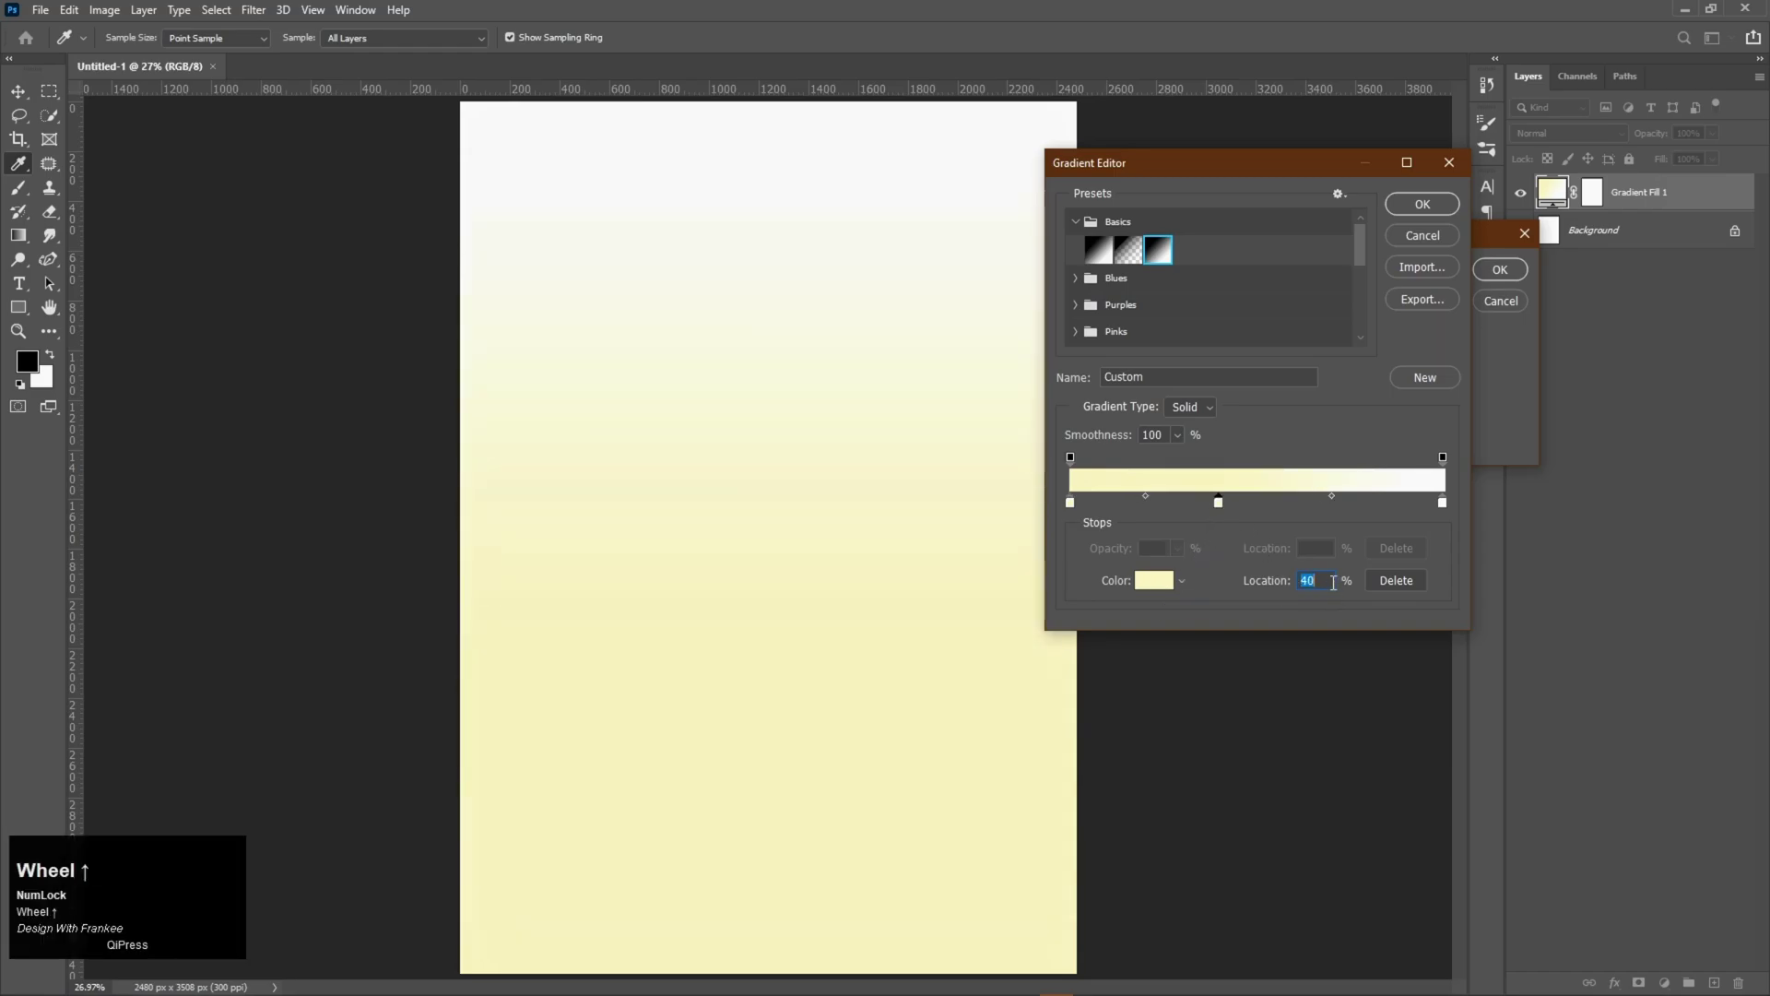
left_click(1150, 582)
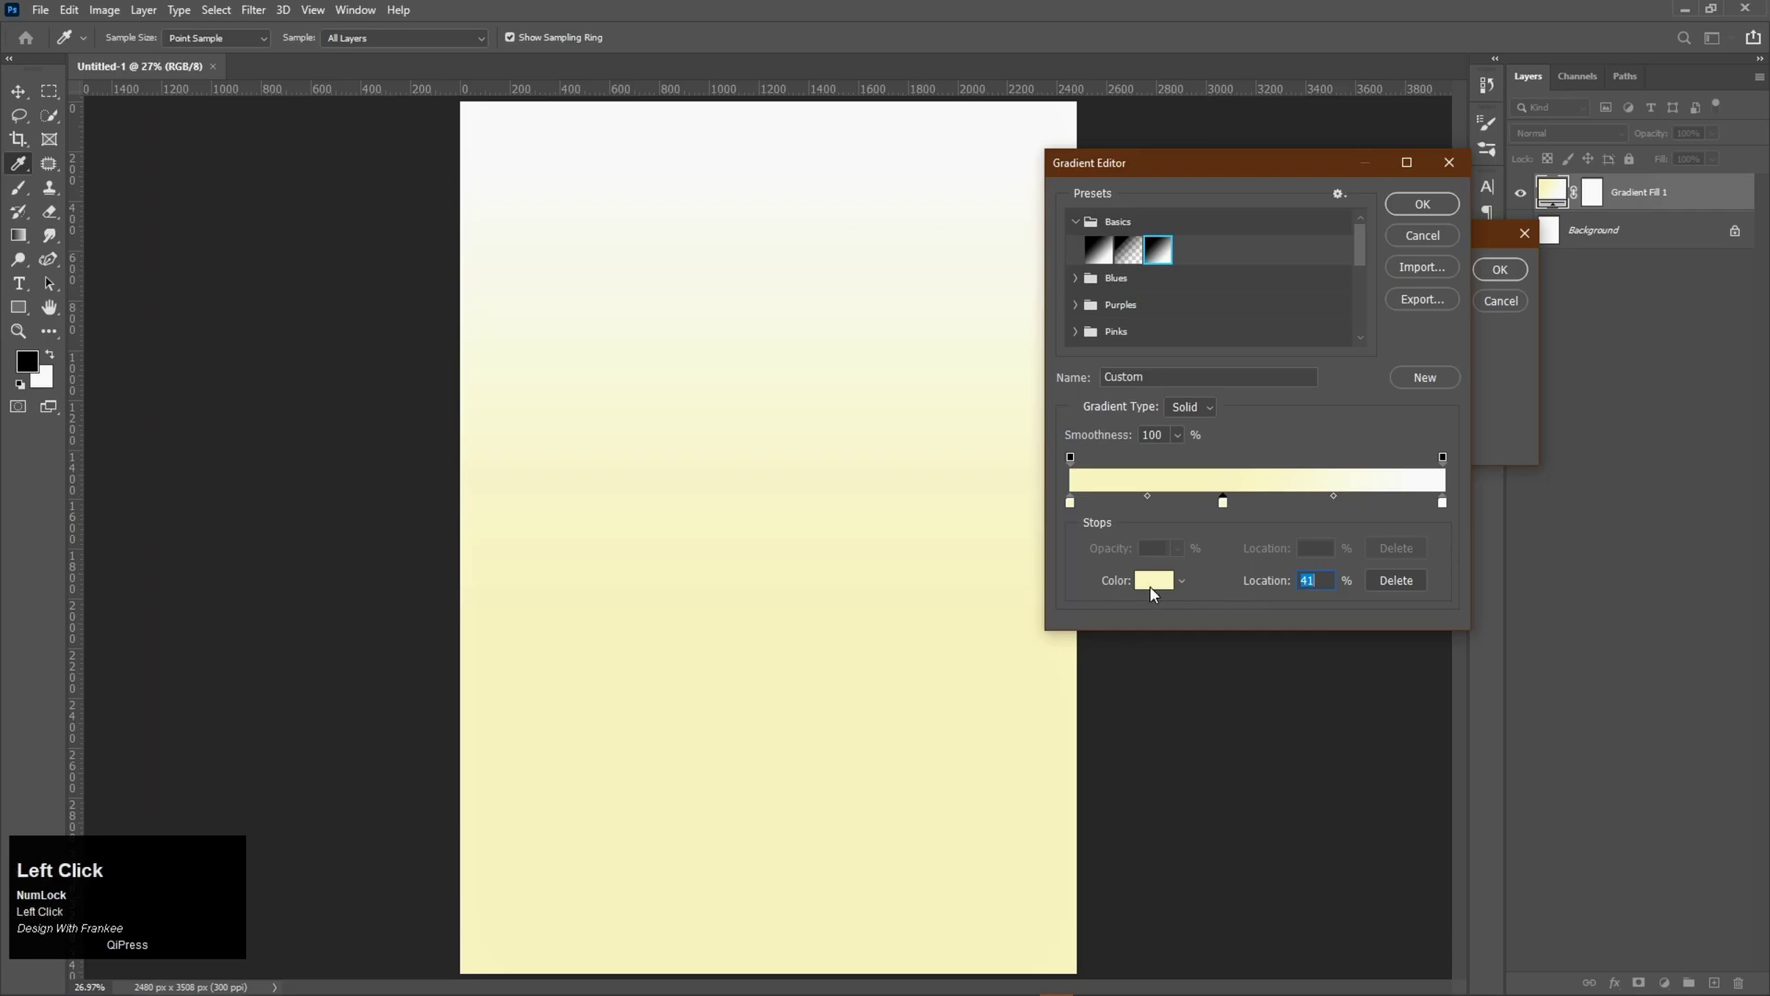
type("a")
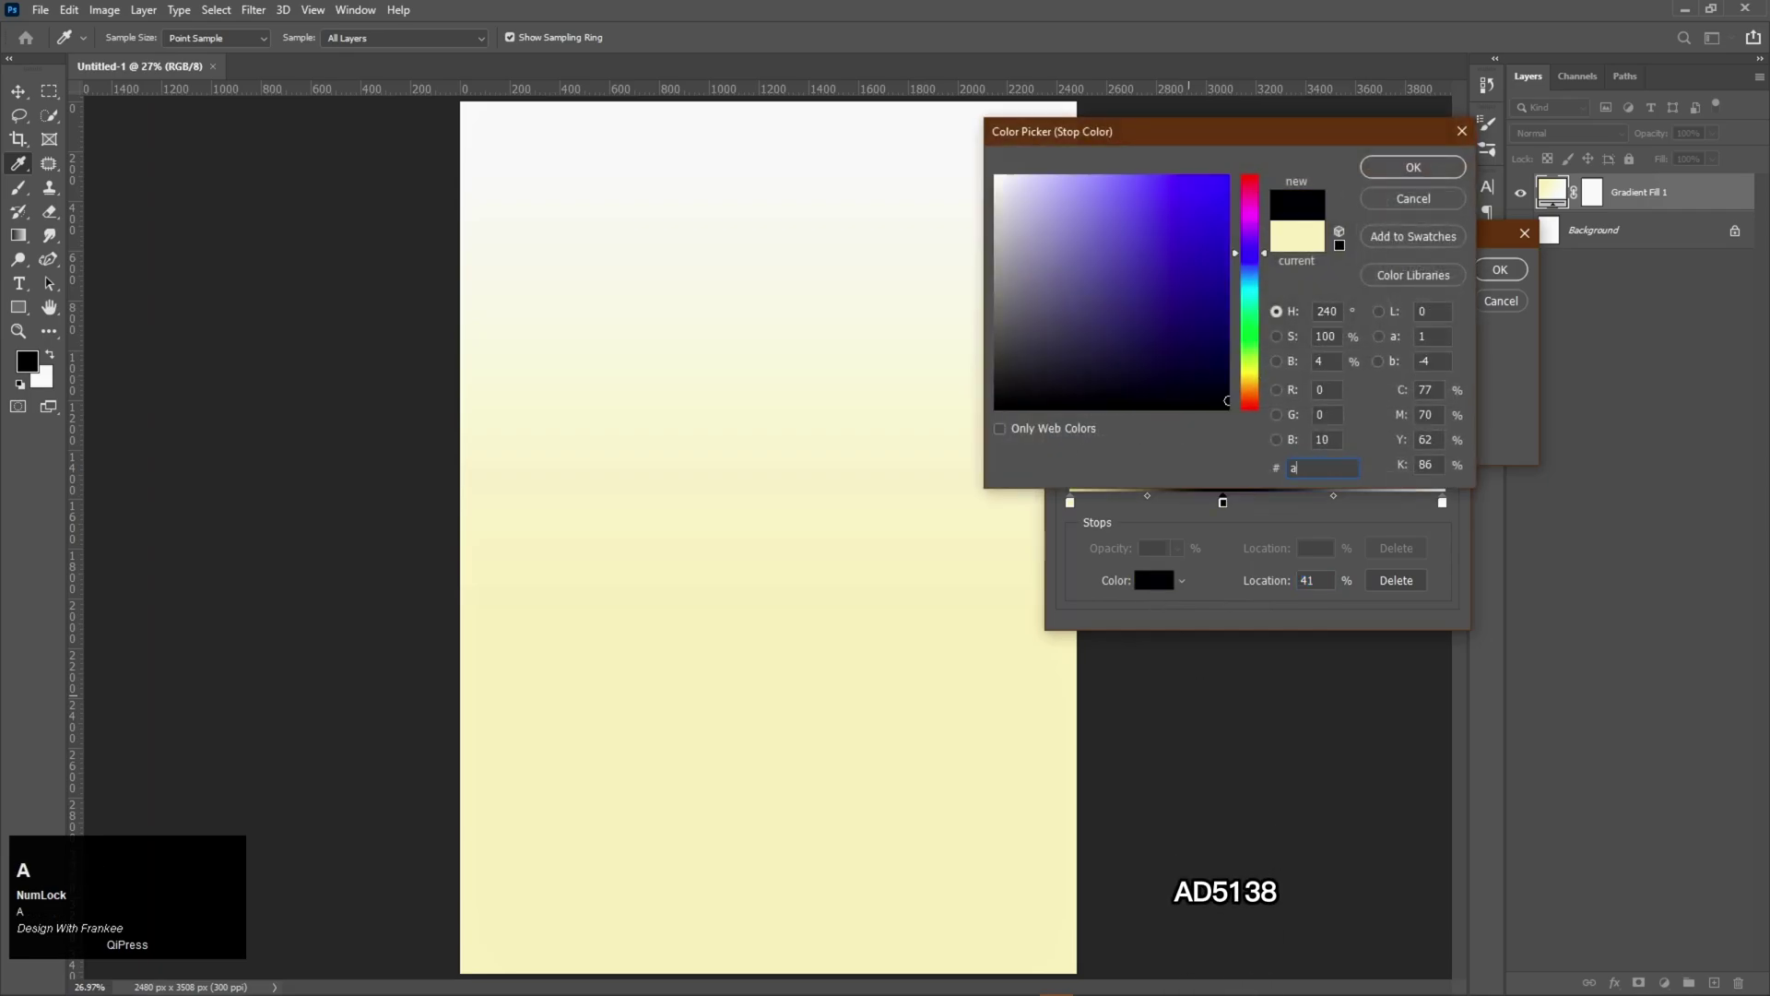
type("d")
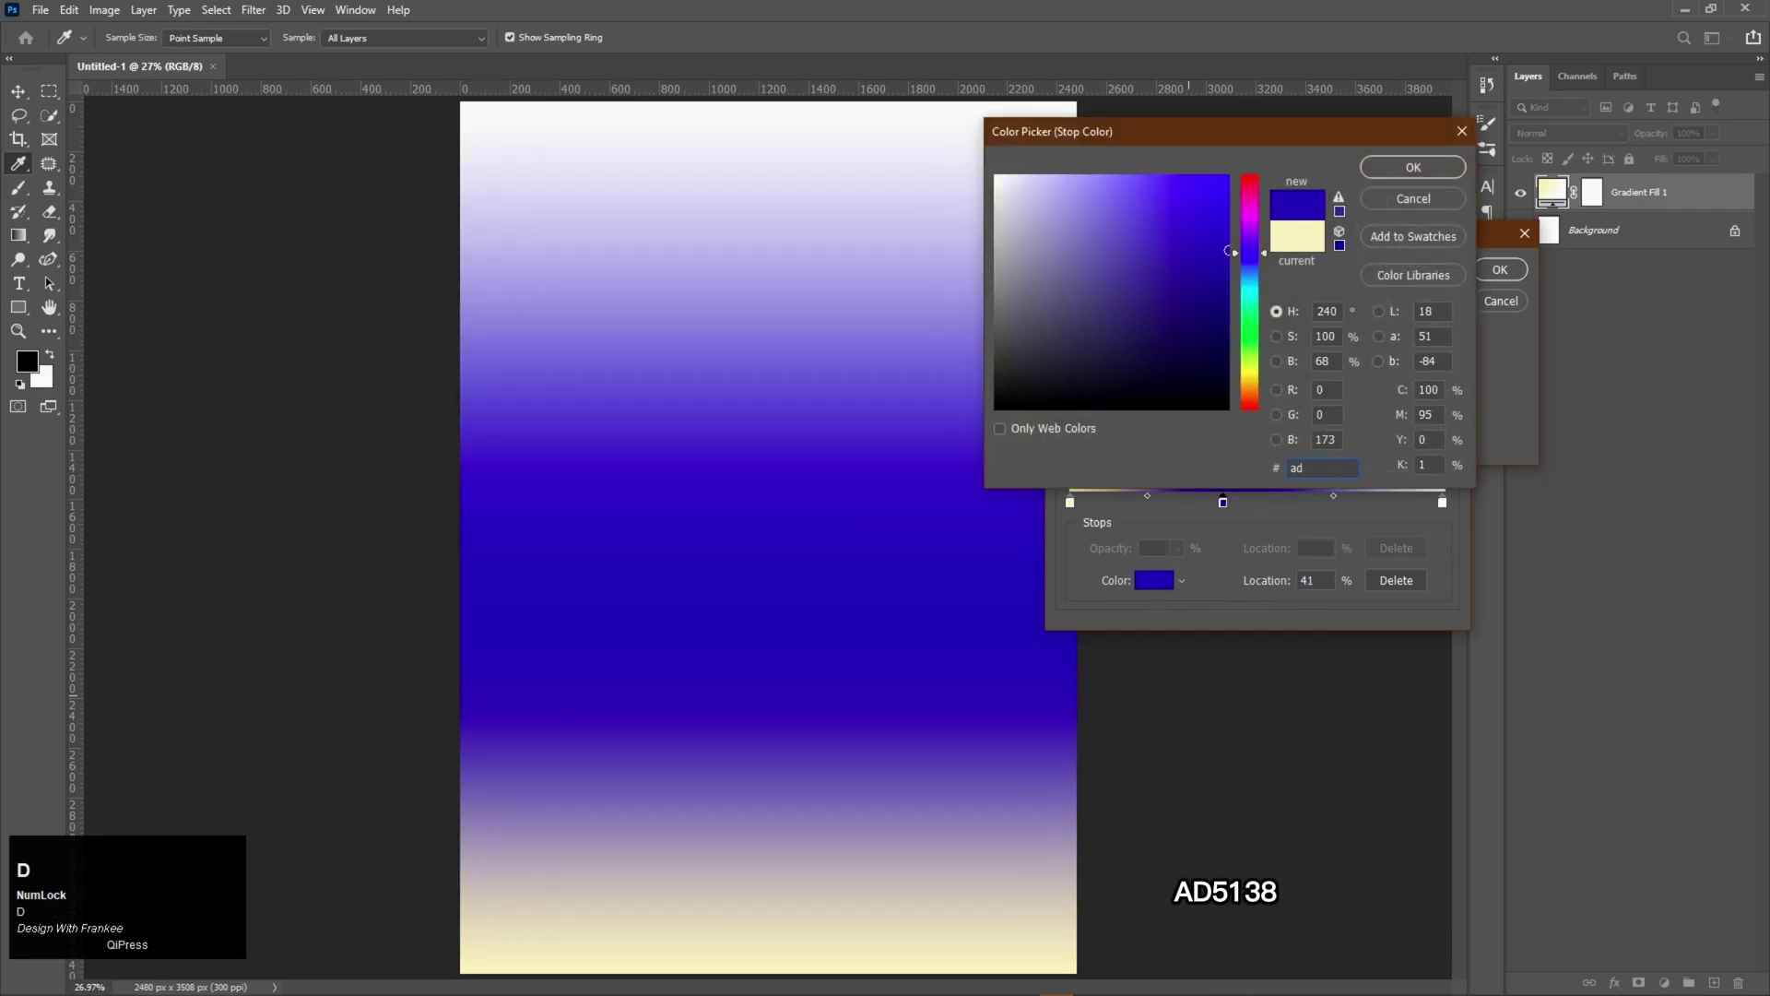
type("51")
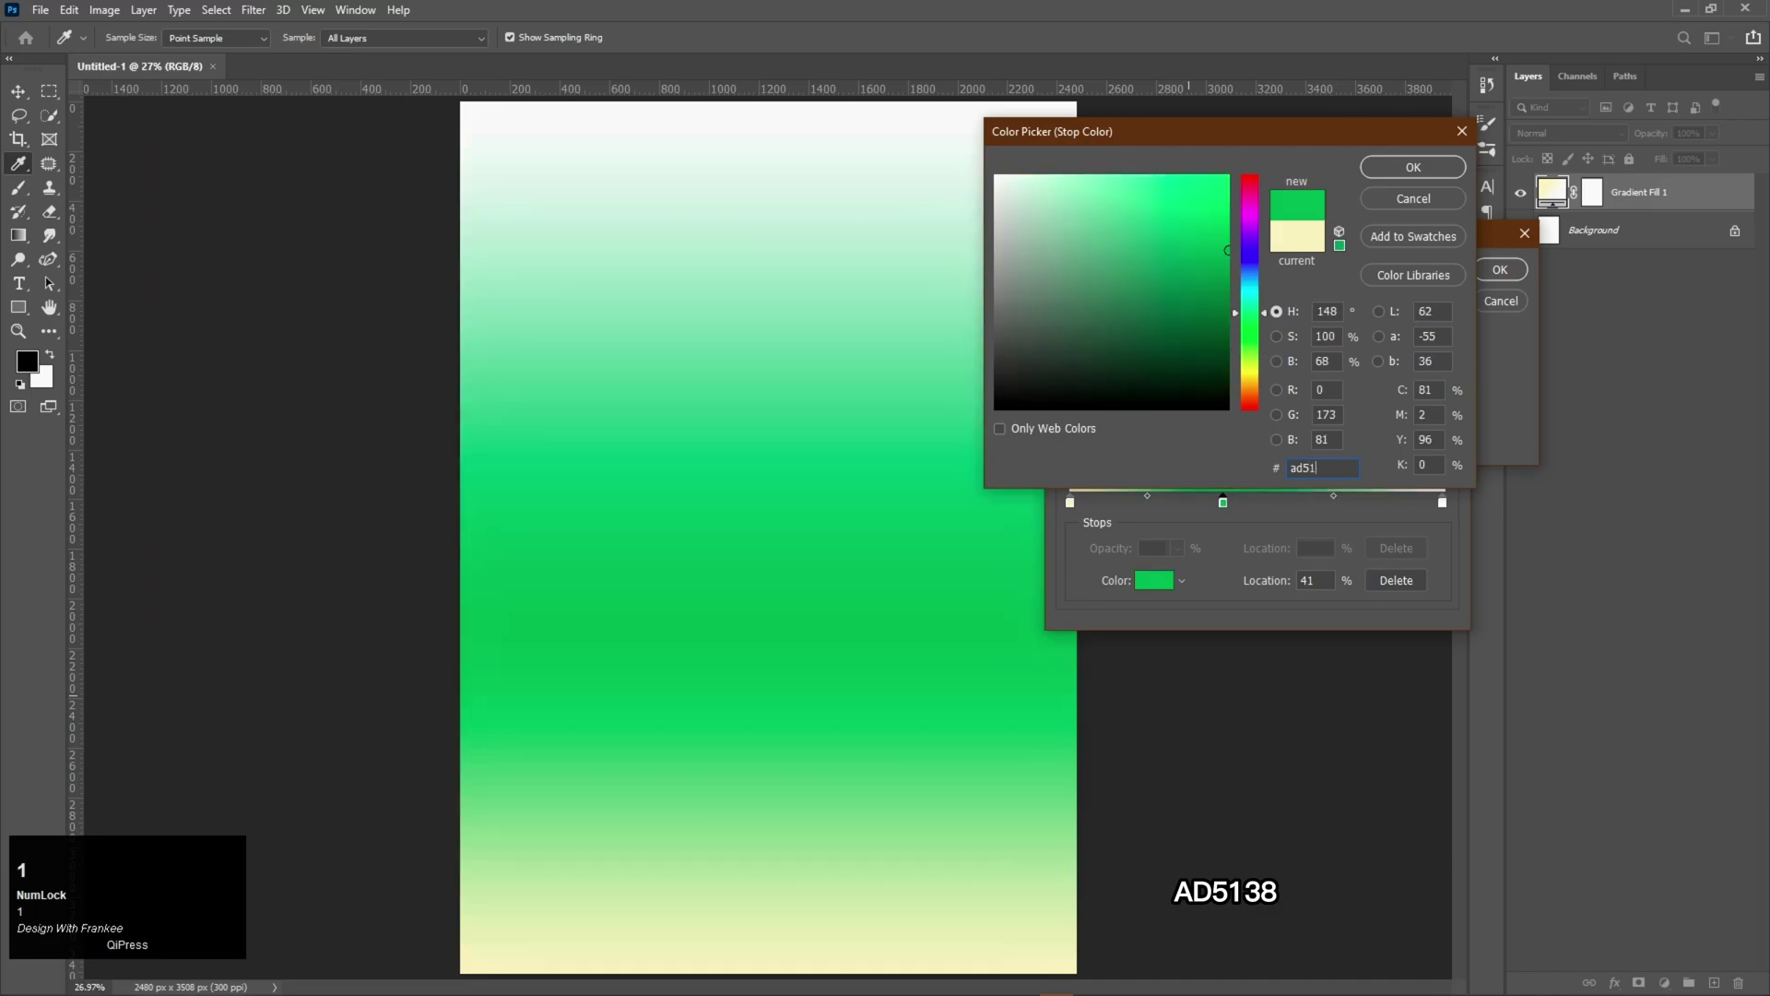
type("3")
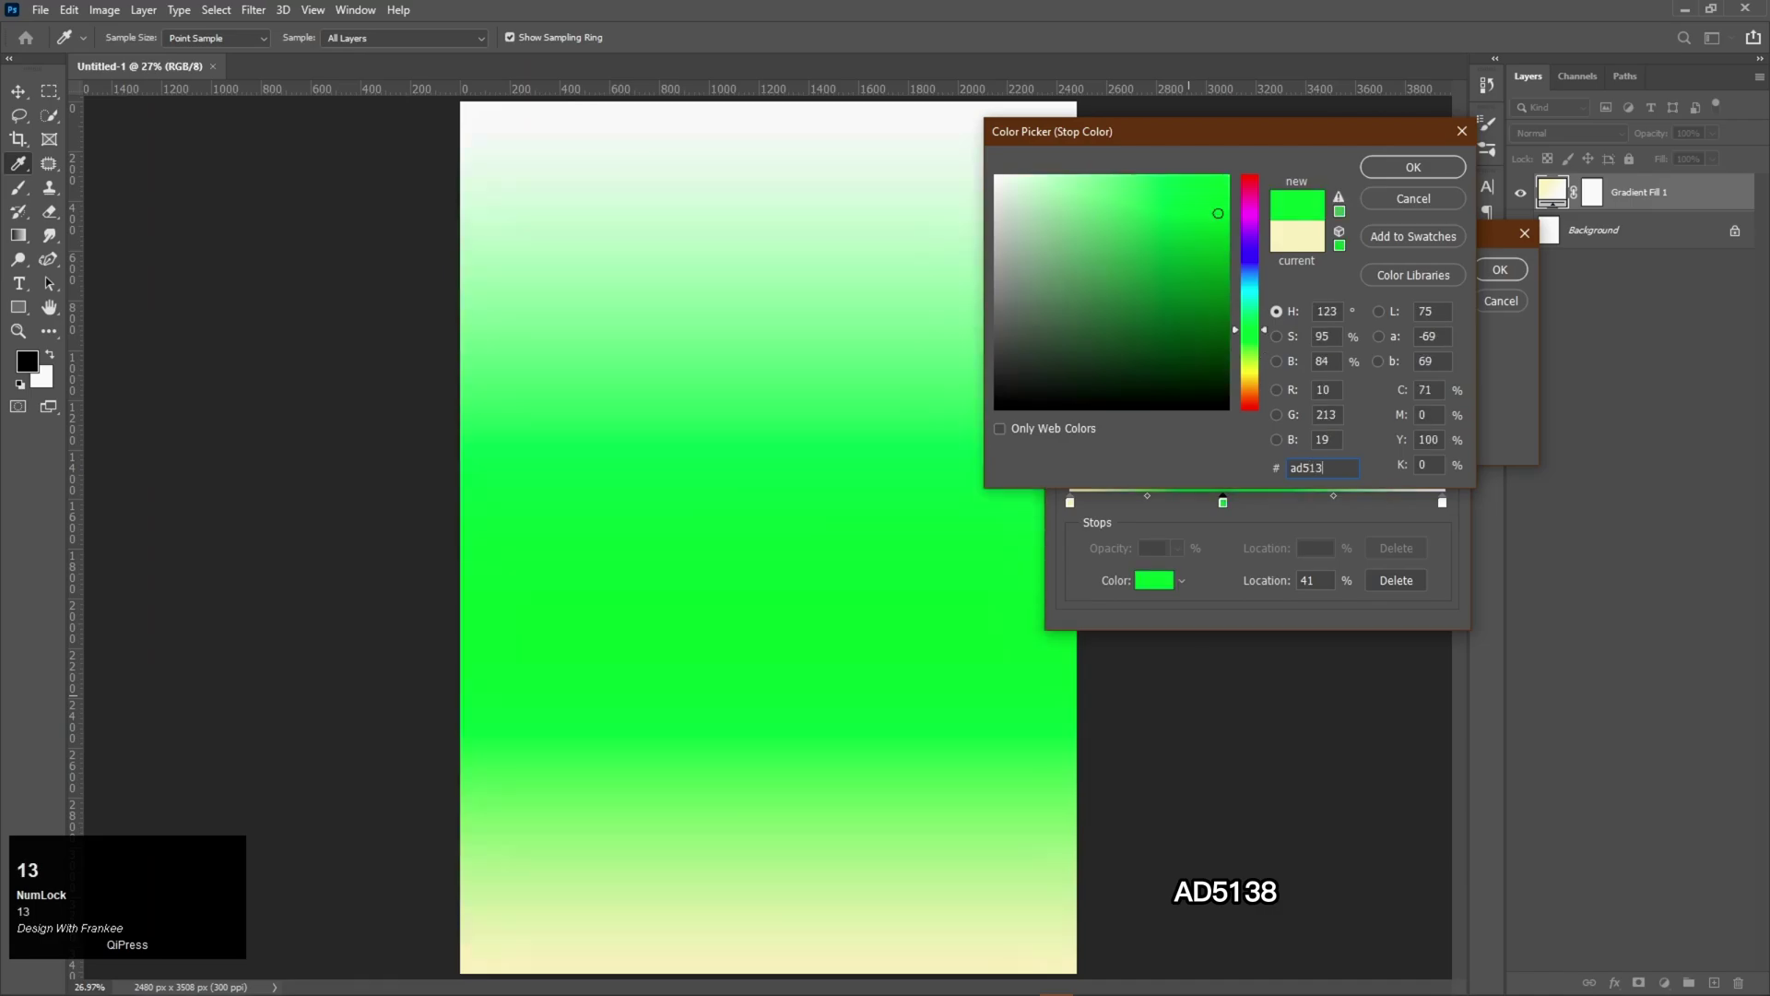
type("8")
key("Return")
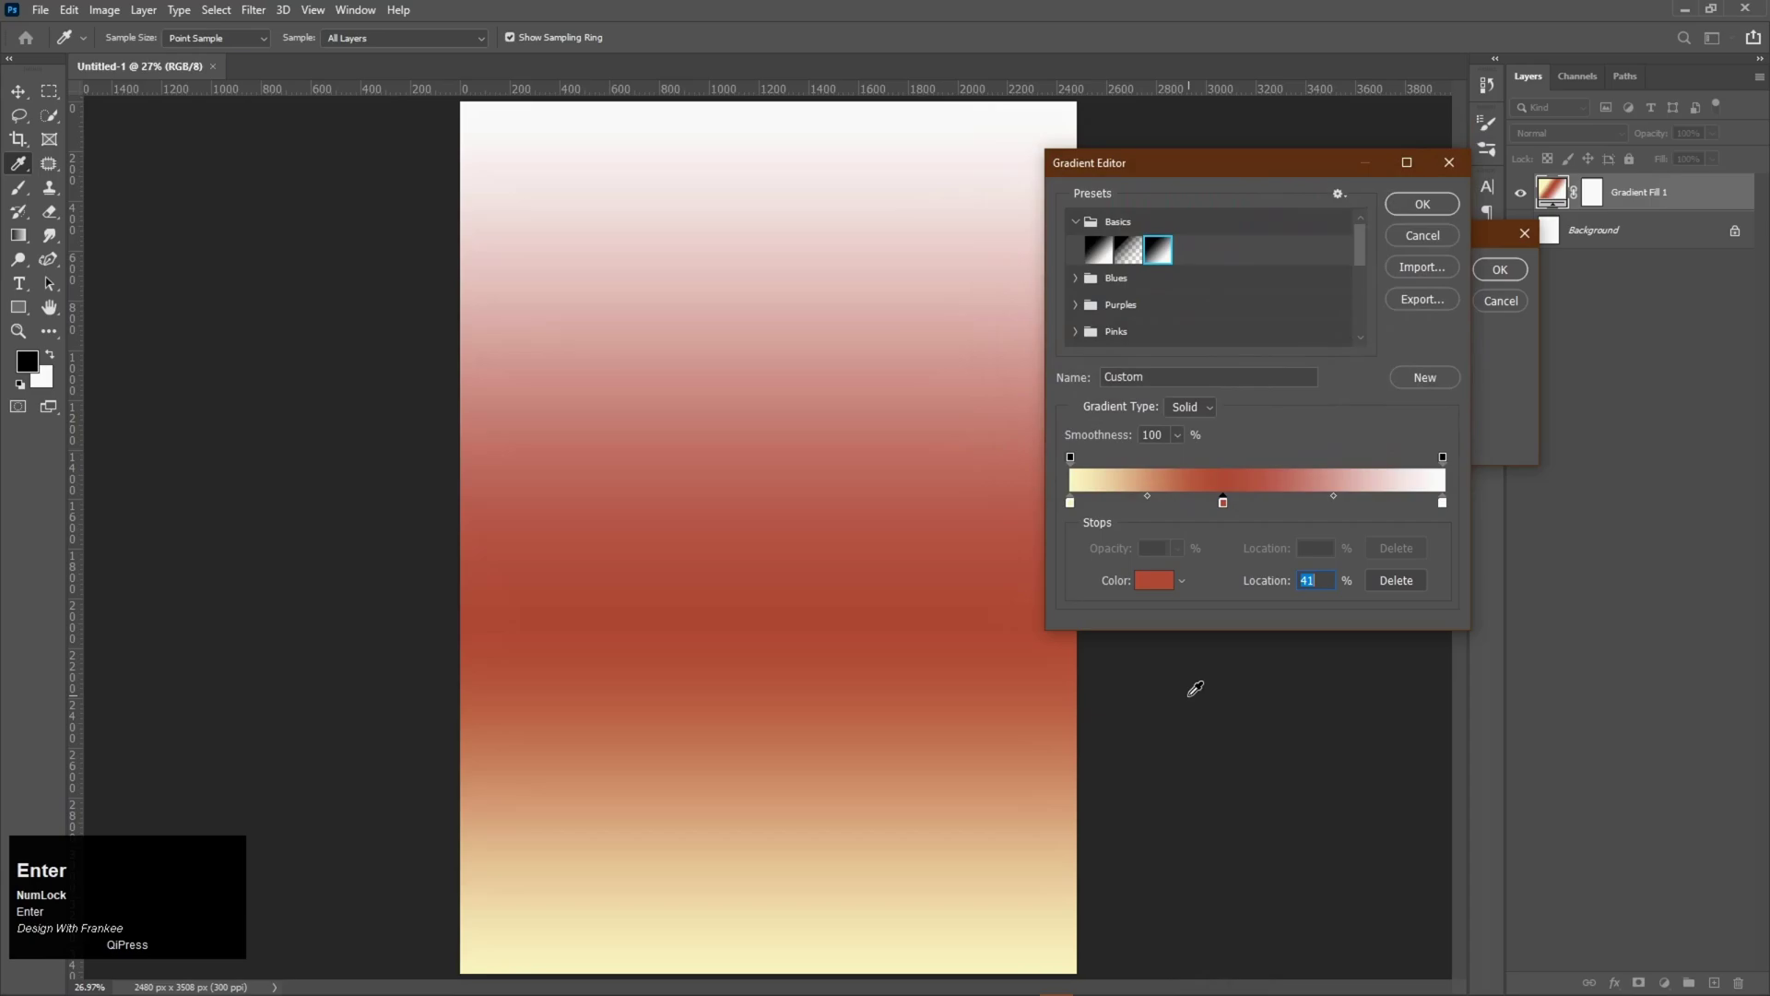
Move the gradient's end colour stop to 94%, colour it 2c1035, and accept the edited gradient
left_click(1440, 500)
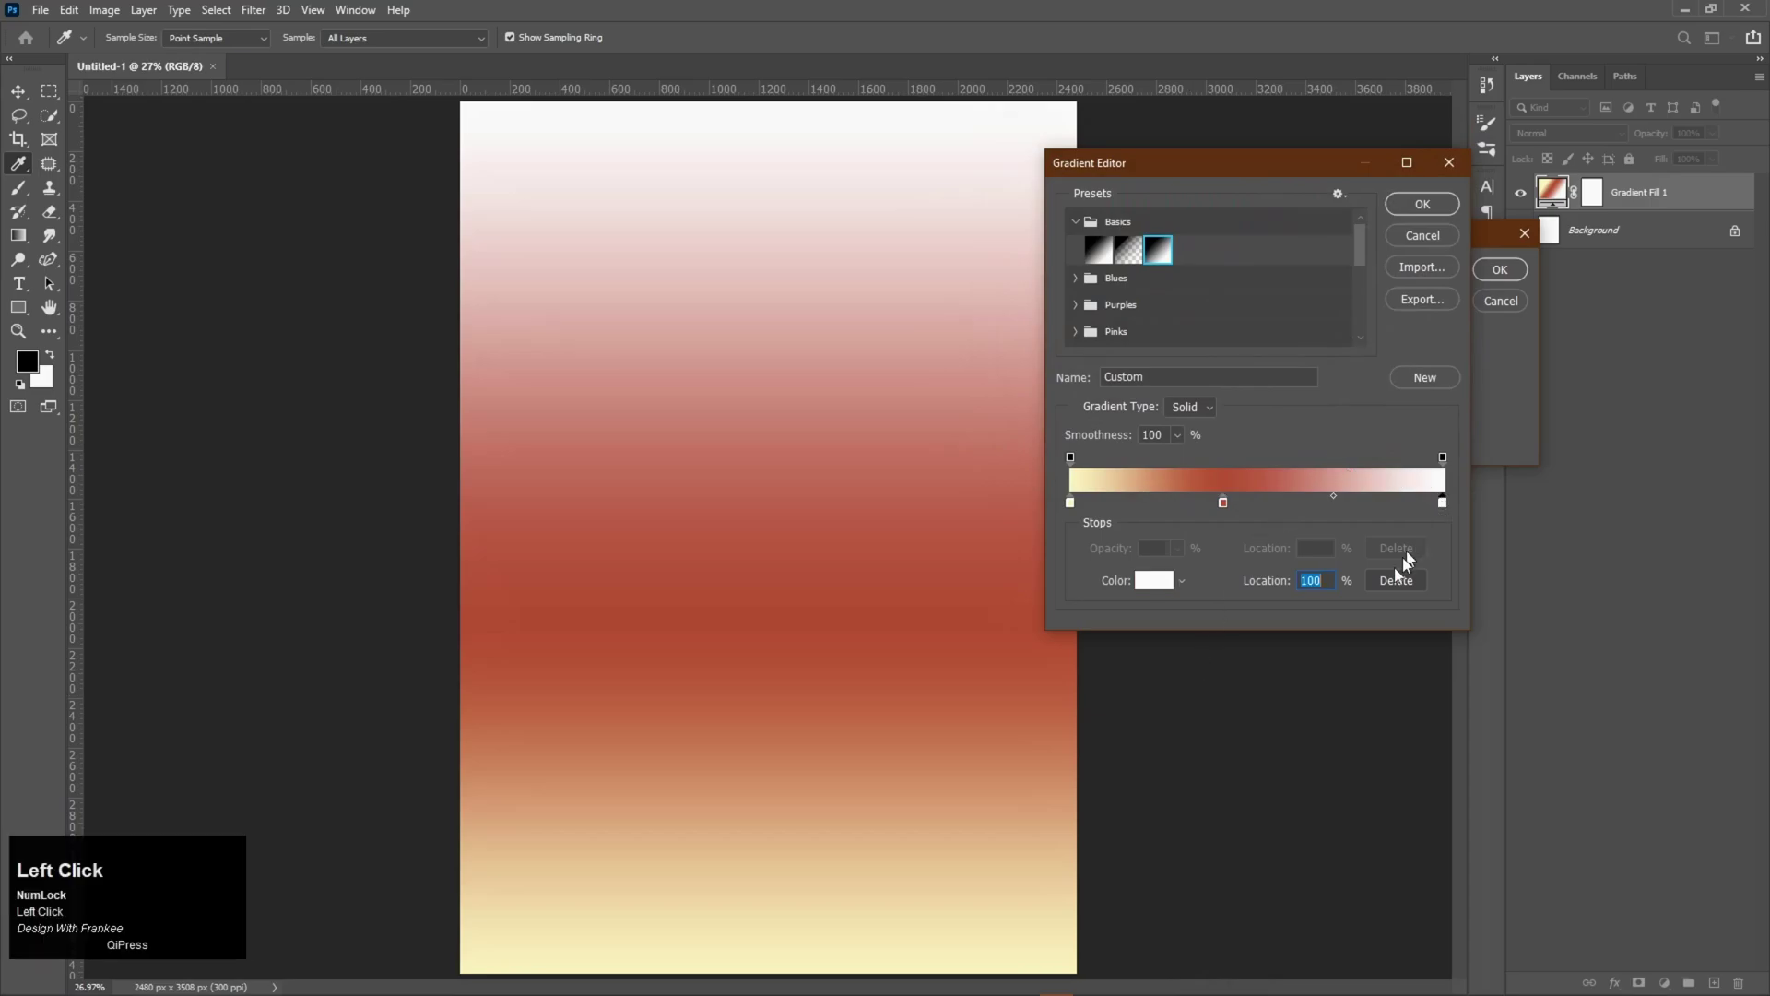
scroll(1326, 579, "down", 1)
scroll(1326, 578, "down", 2)
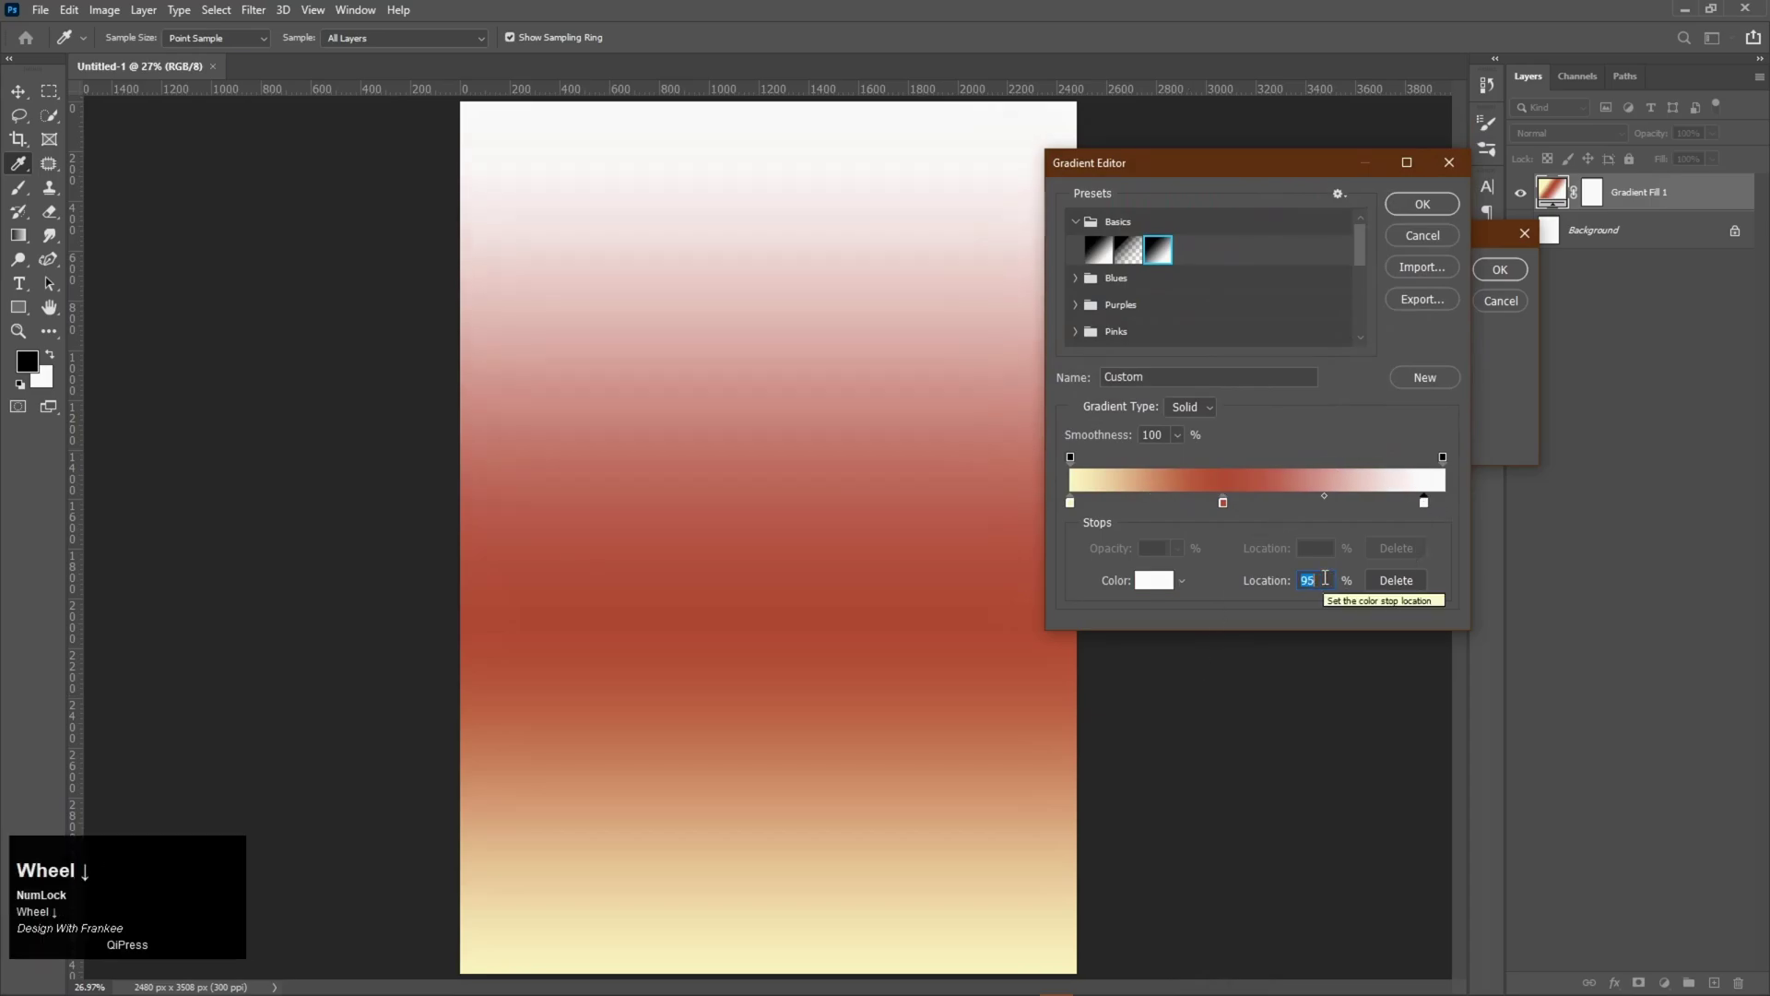
left_click(1165, 580)
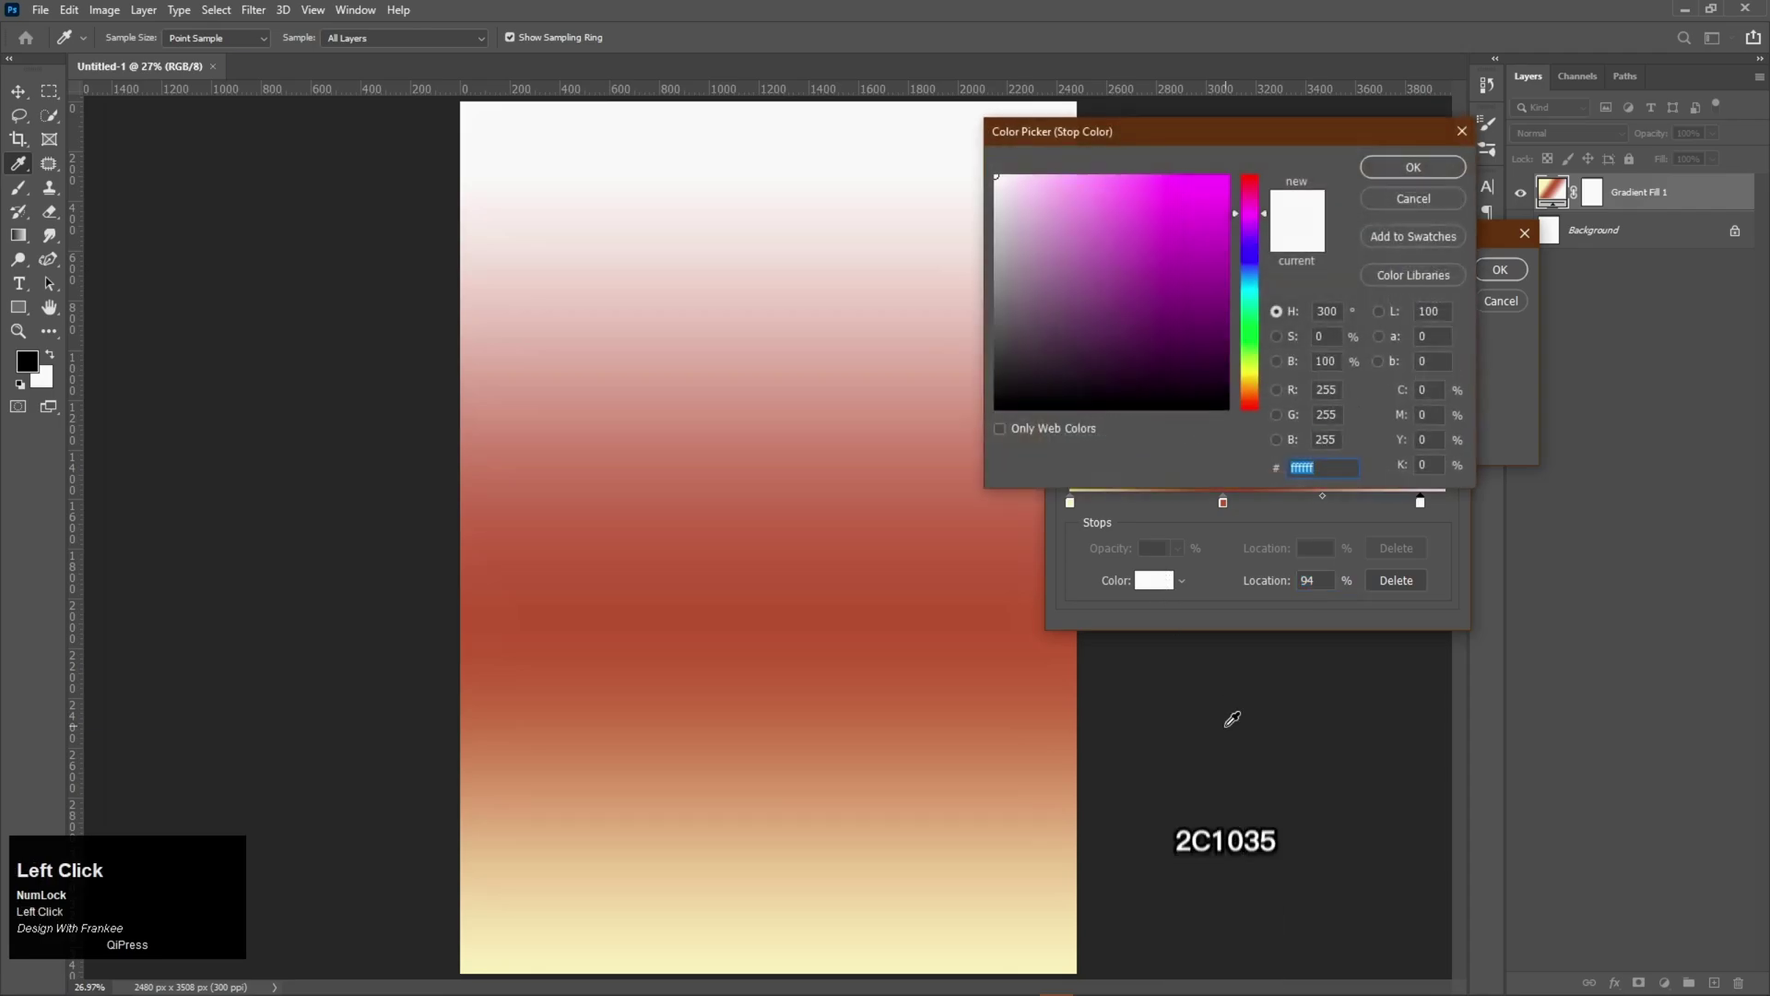
type("2c10")
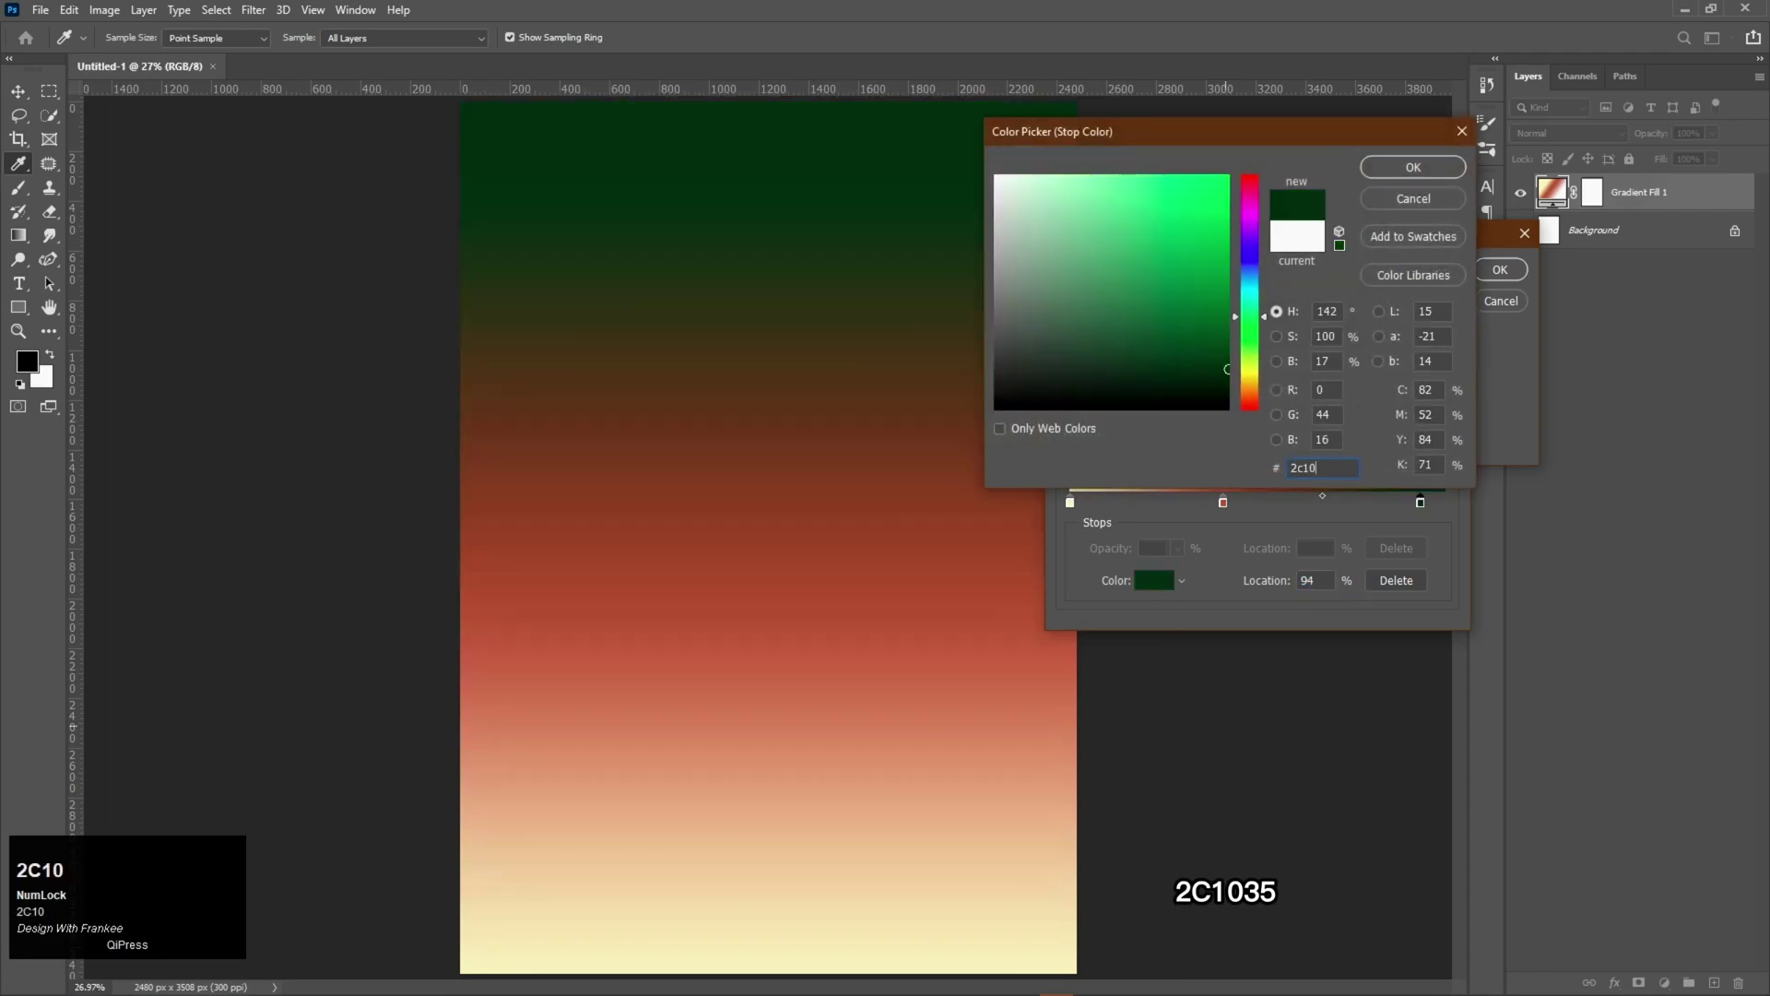
type("35")
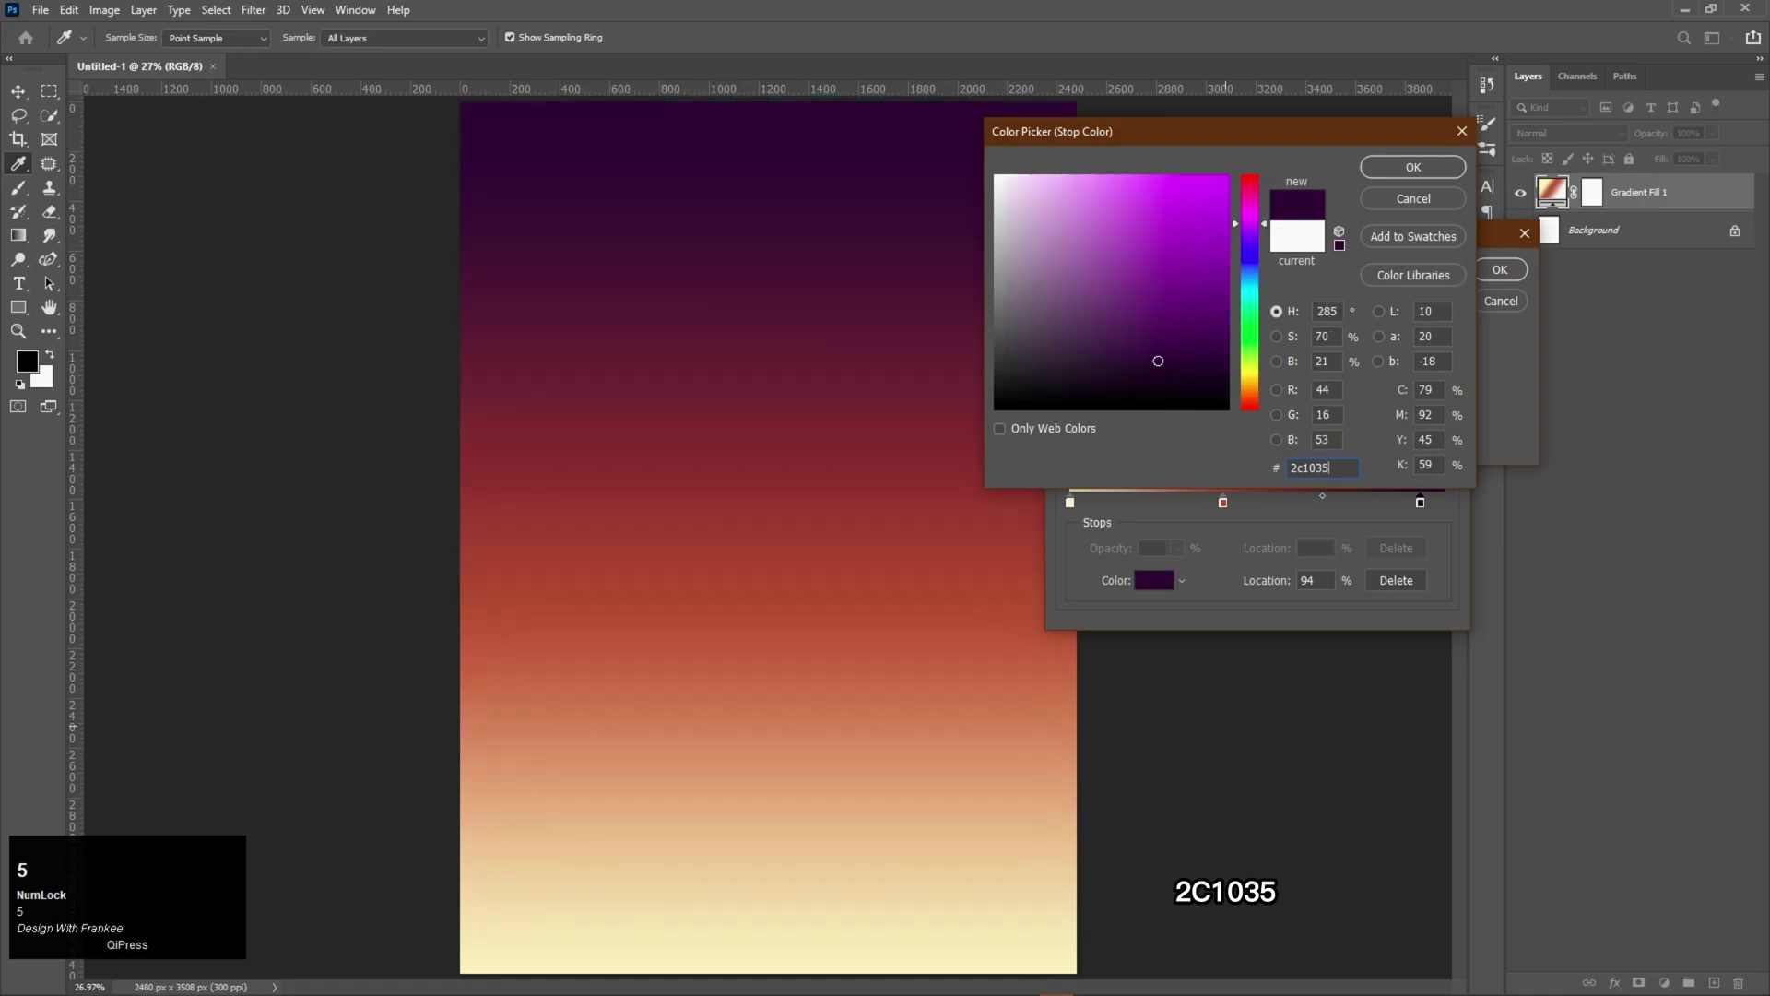
key("Return")
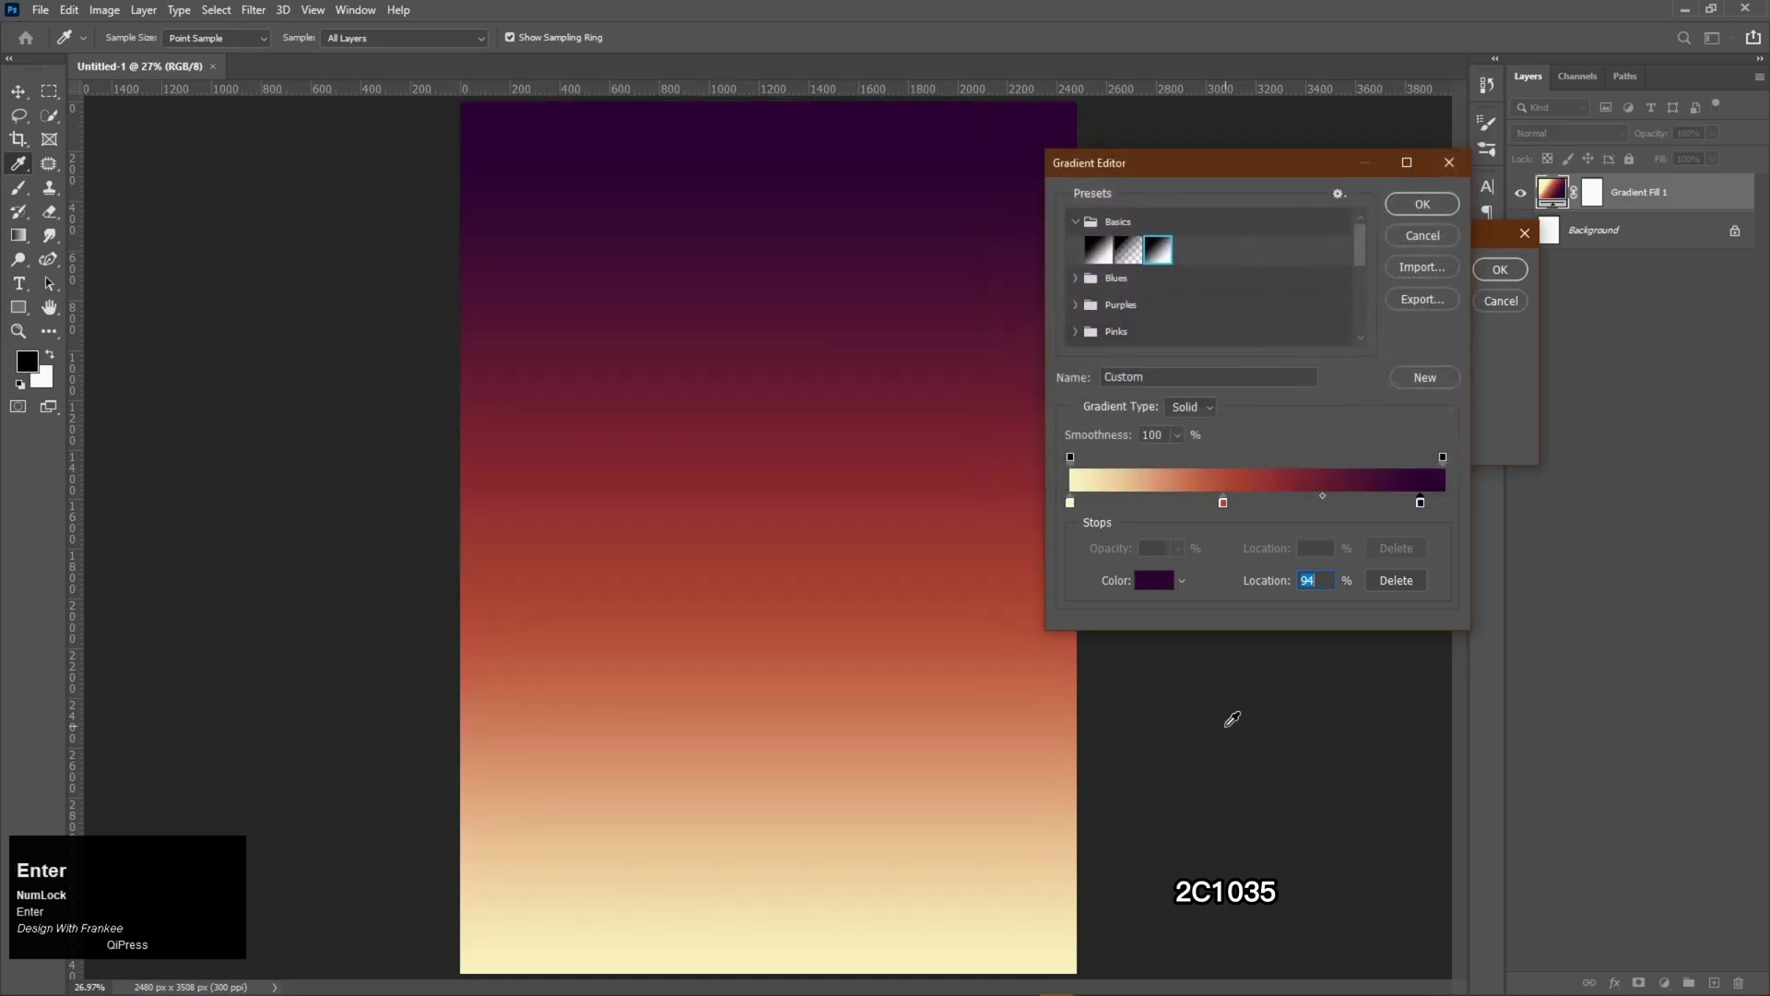
key("Return")
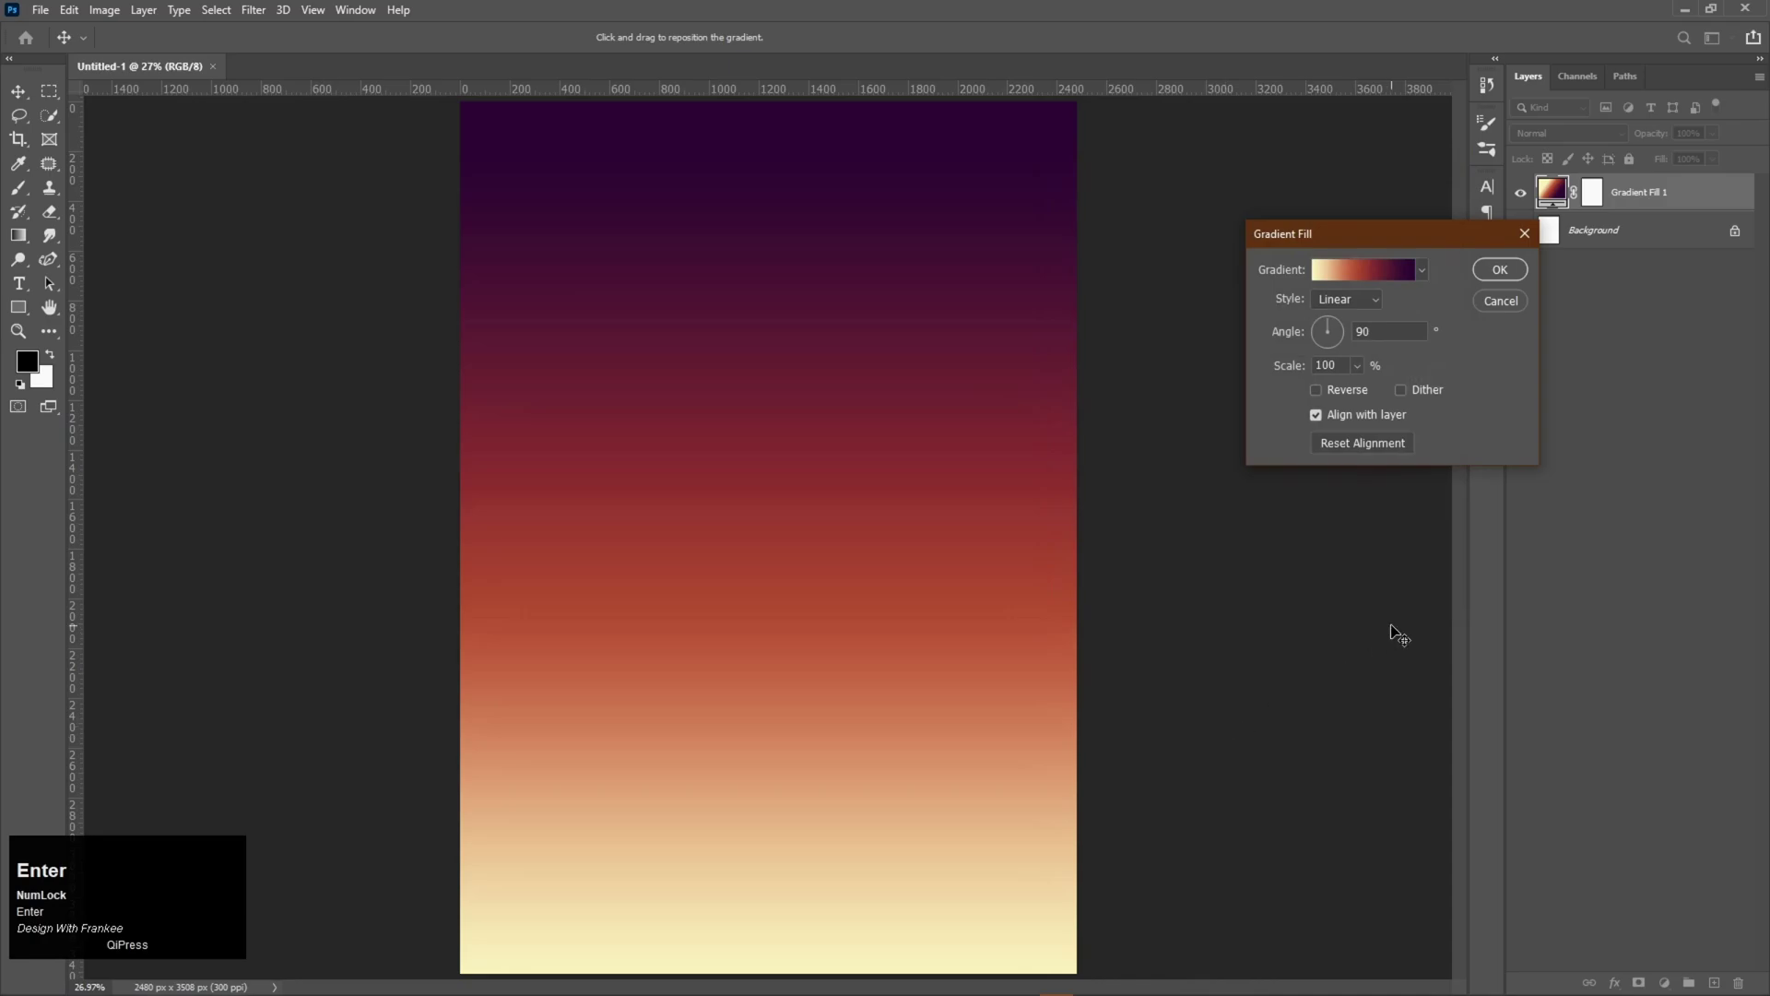
Make the gradient fill radial with a scale of about 253%, apply it, and compare the page with the layer hidden and shown
left_click(1341, 301)
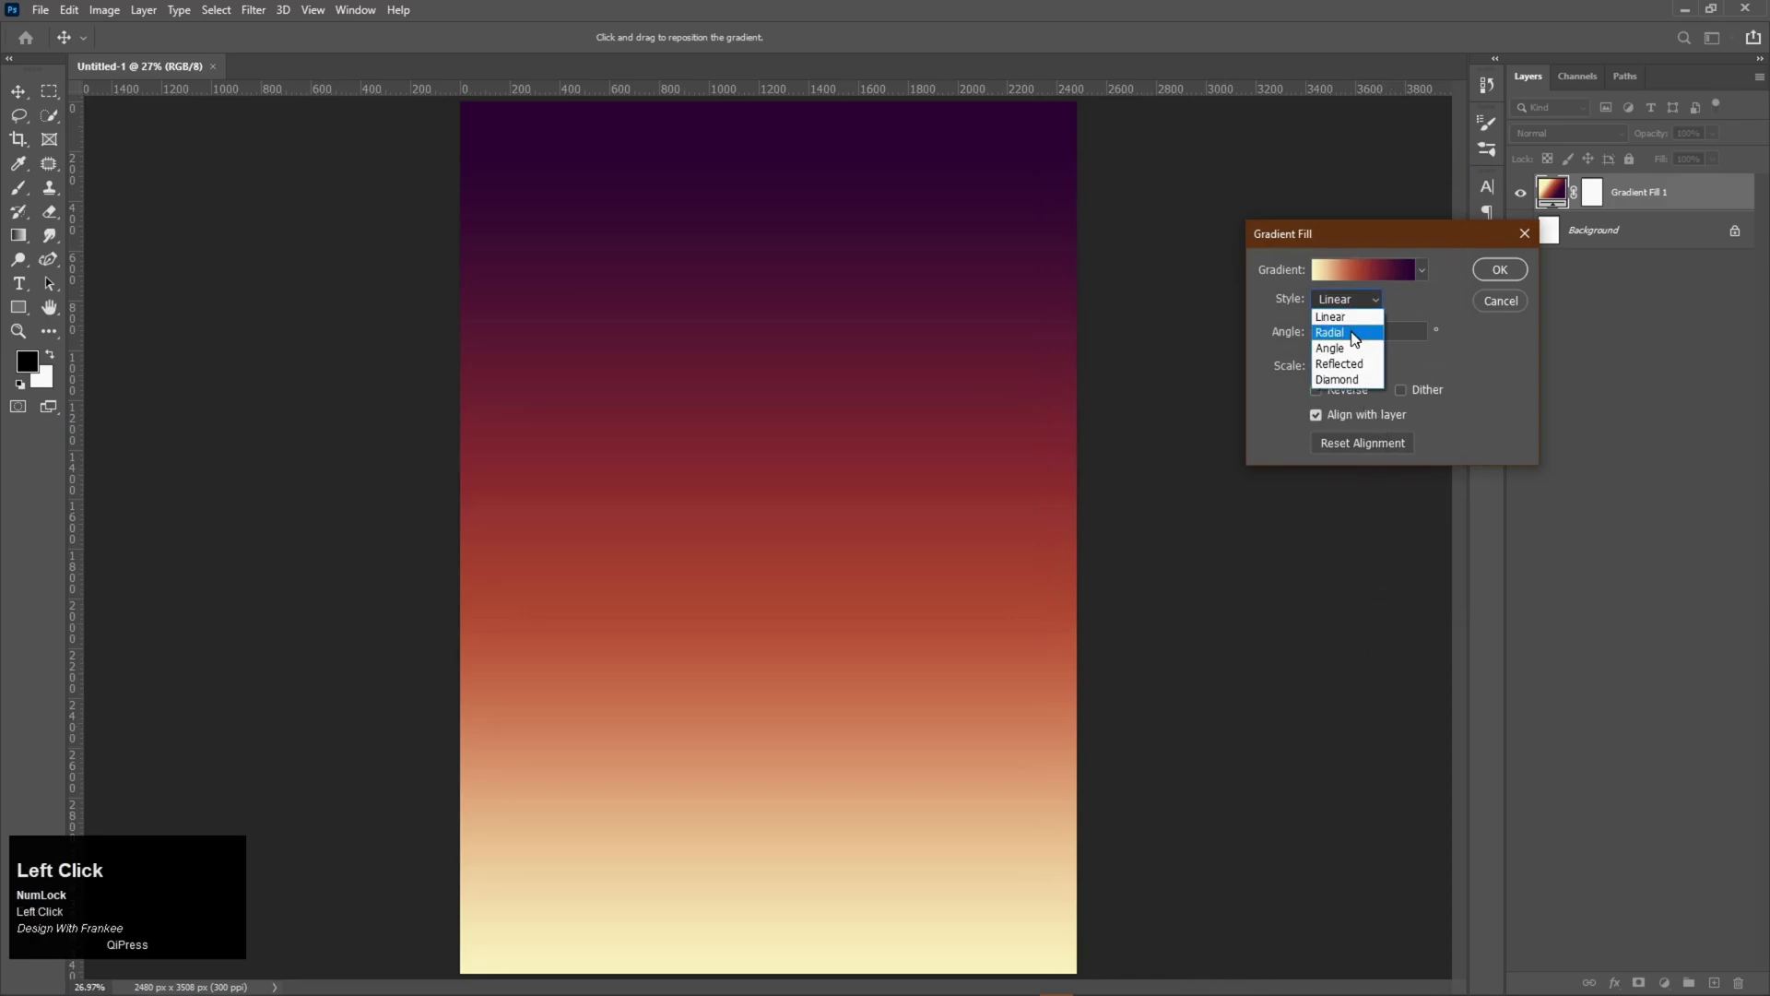
left_click(1341, 319)
left_click(1358, 367)
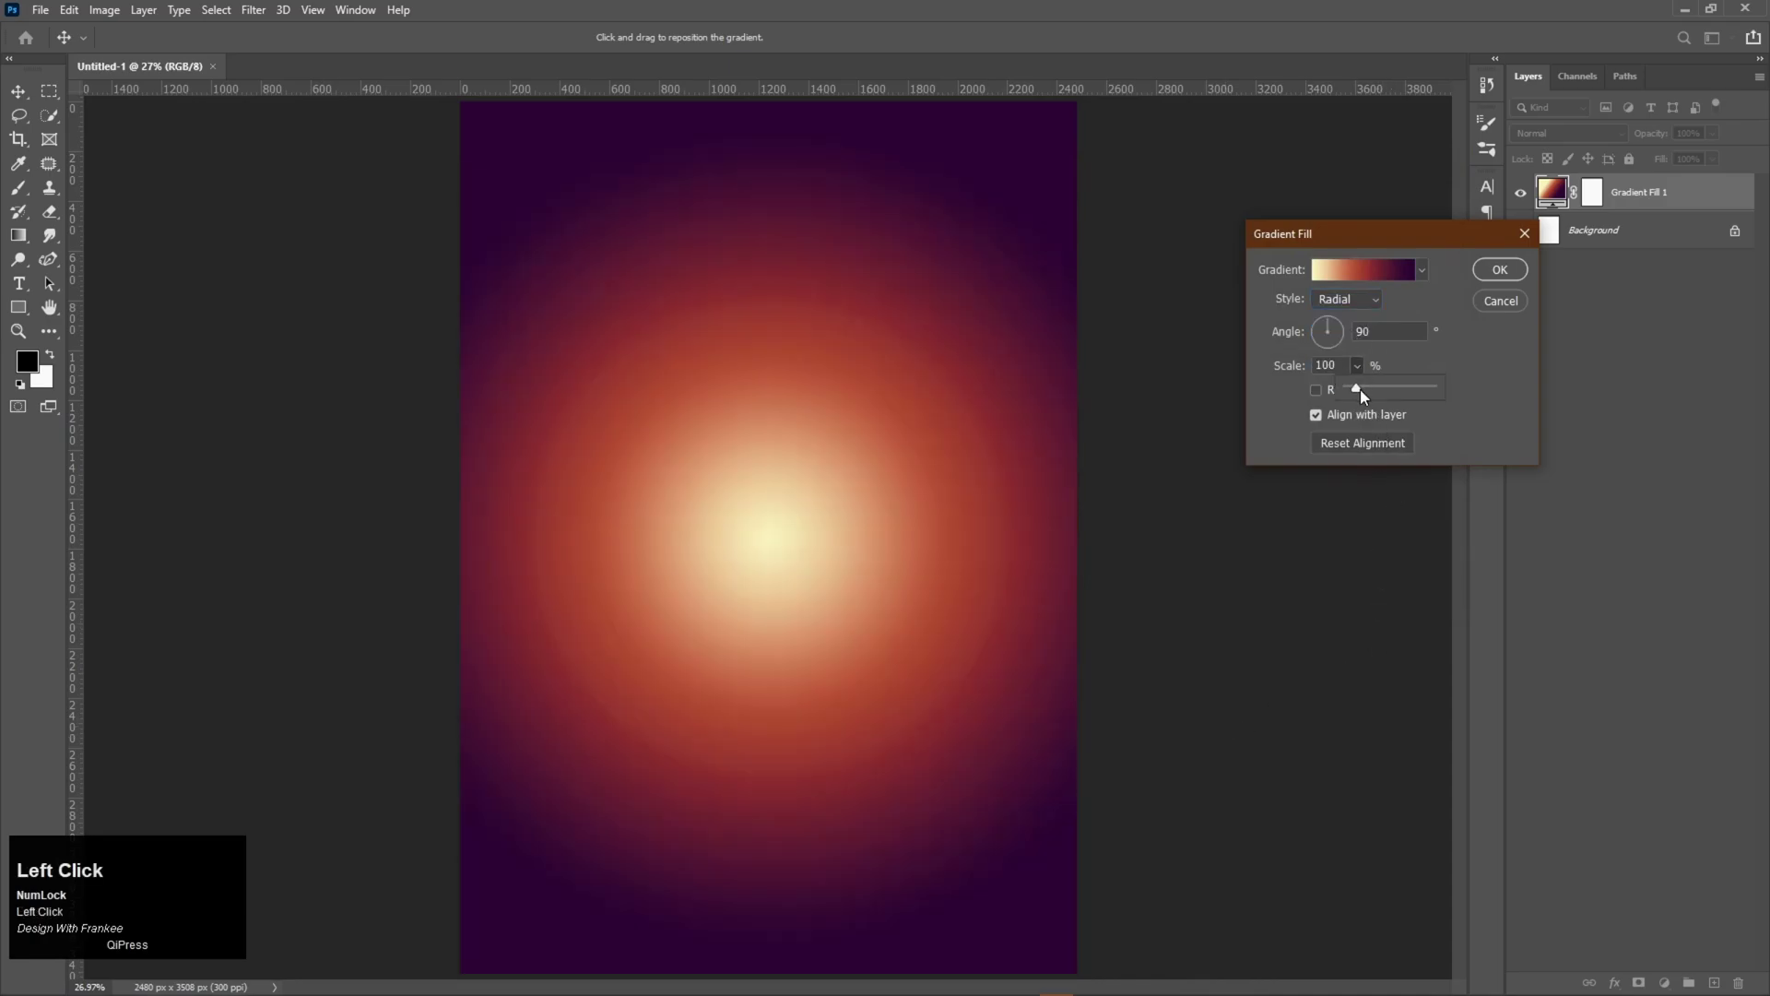
left_click_drag(1362, 391, 1370, 388)
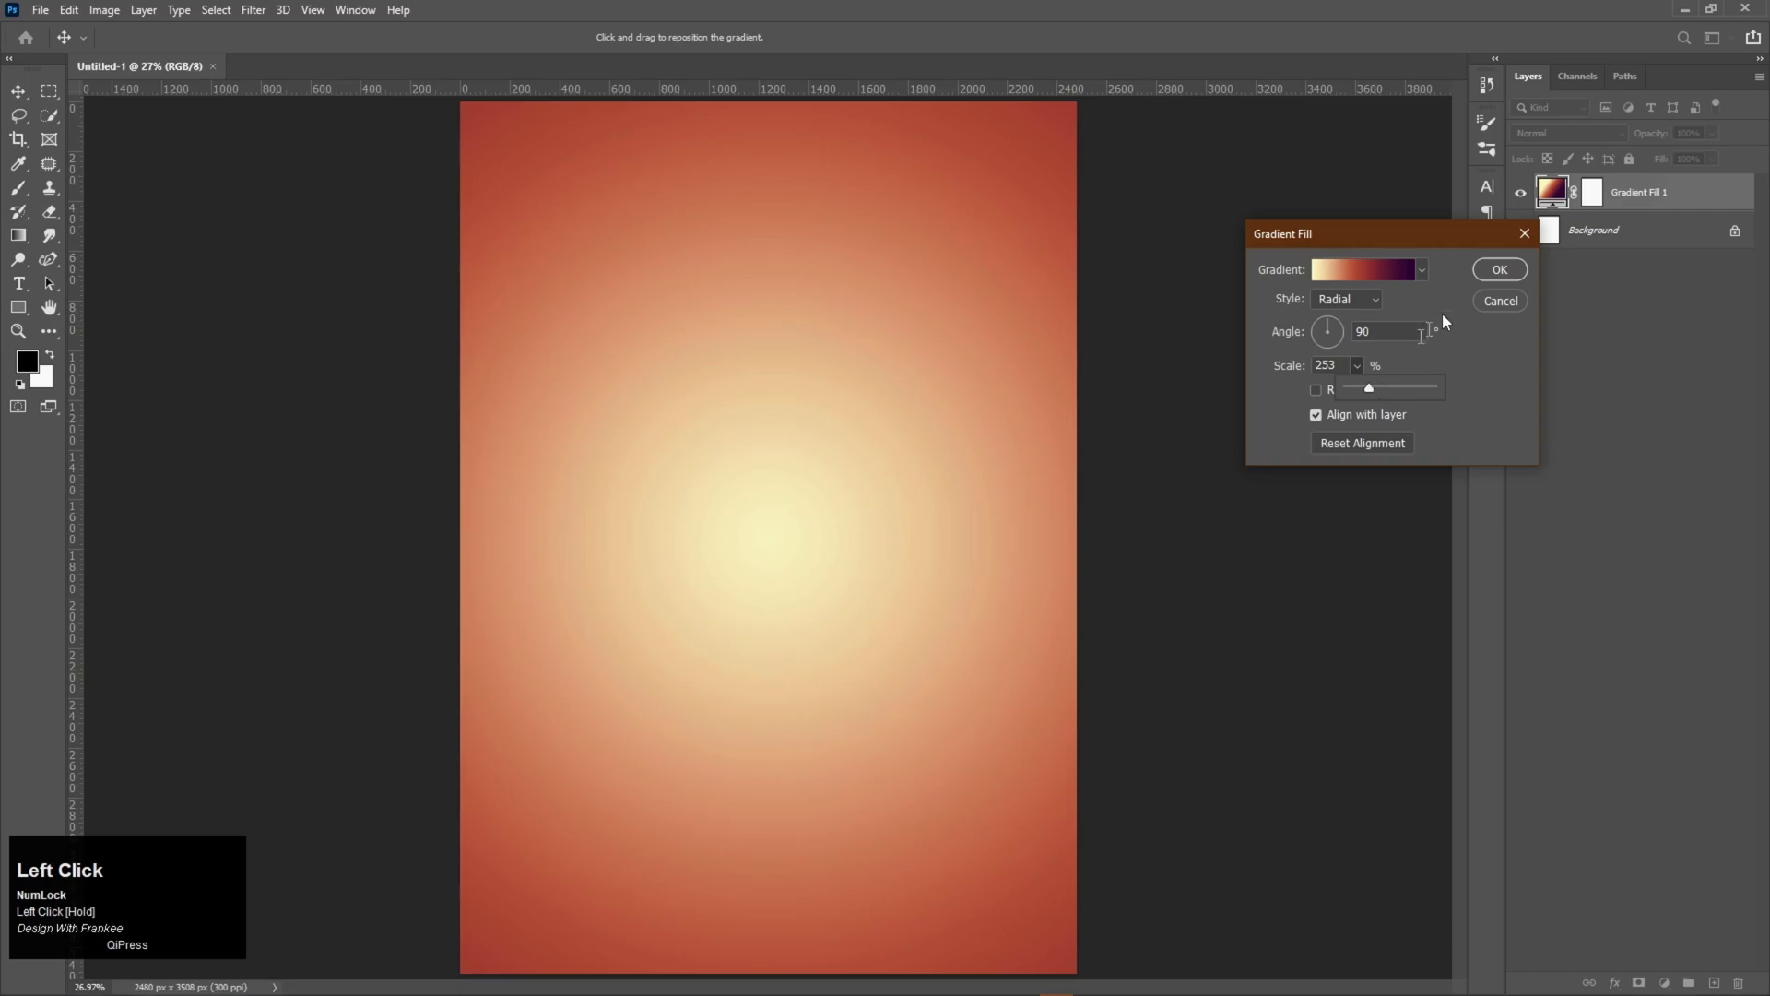
left_click(1500, 269)
left_click(1521, 192)
left_click(1522, 196)
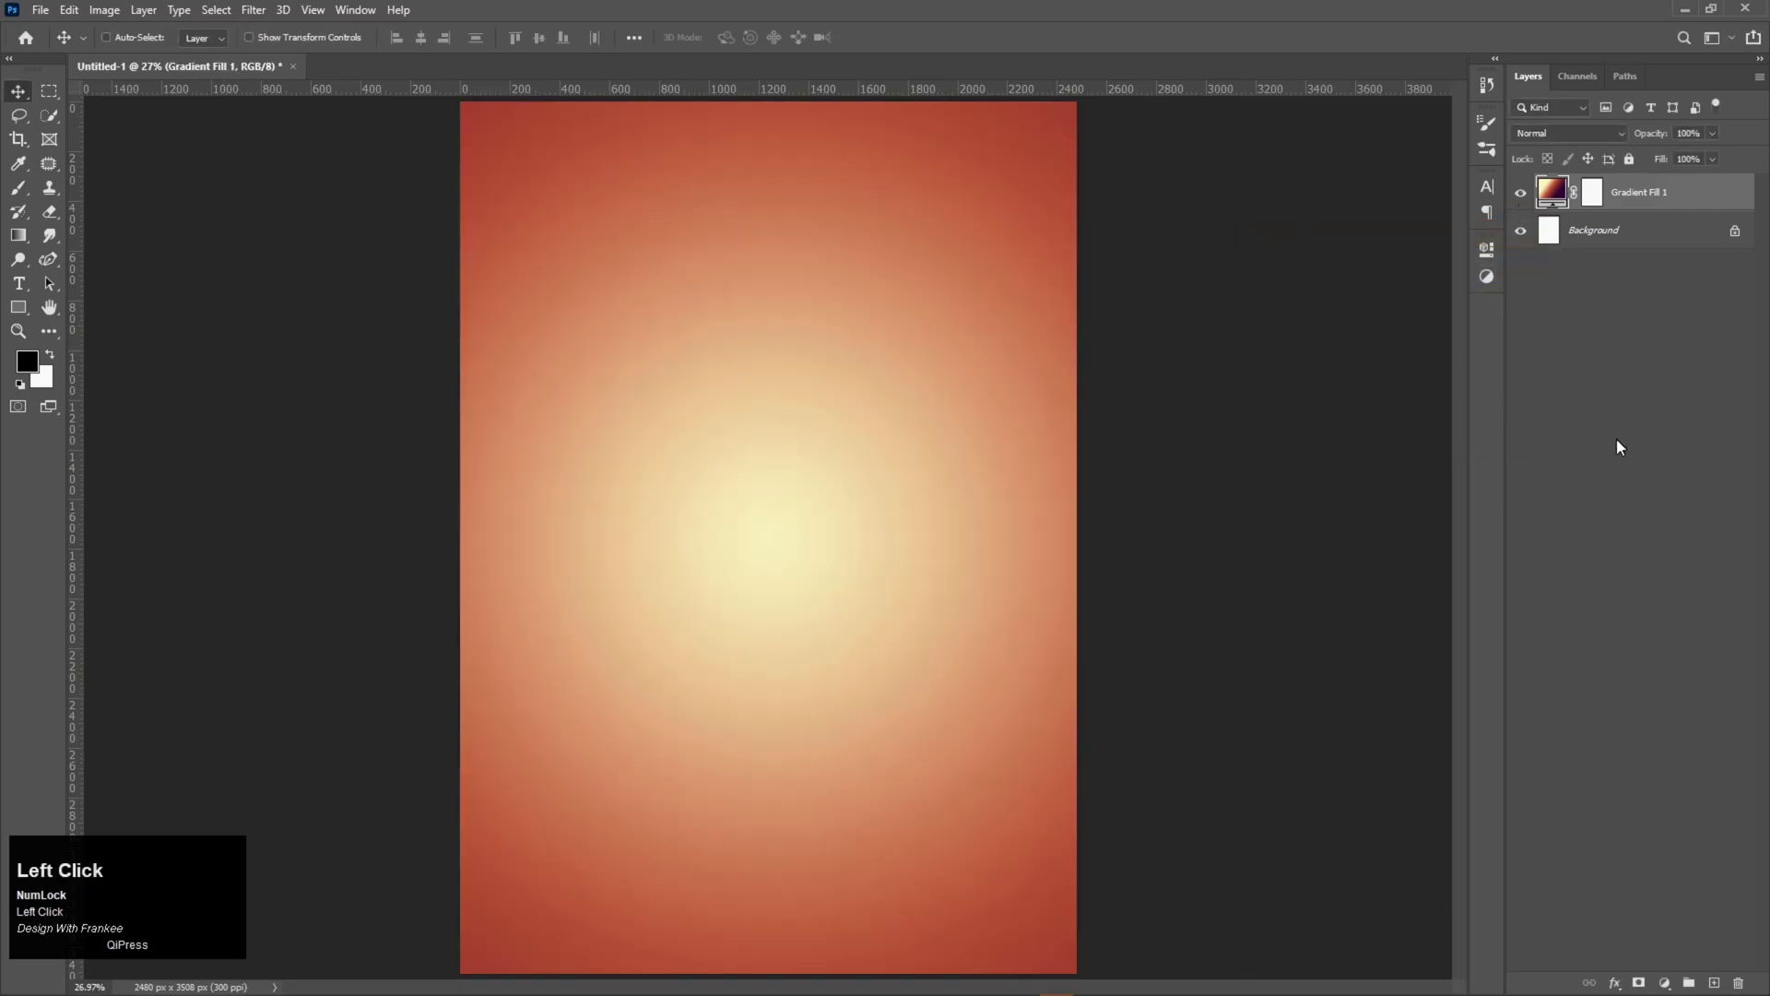
Place the Particles image from the Ramazan Food Flyer folder, scaled to about 231% to span the page width at its upper edge
key("ctrl+0")
left_click(851, 981)
left_click_drag(1026, 148, 754, 645)
left_click_drag(903, 672, 1114, 817)
left_click_drag(932, 558, 930, 477)
double_click(930, 477)
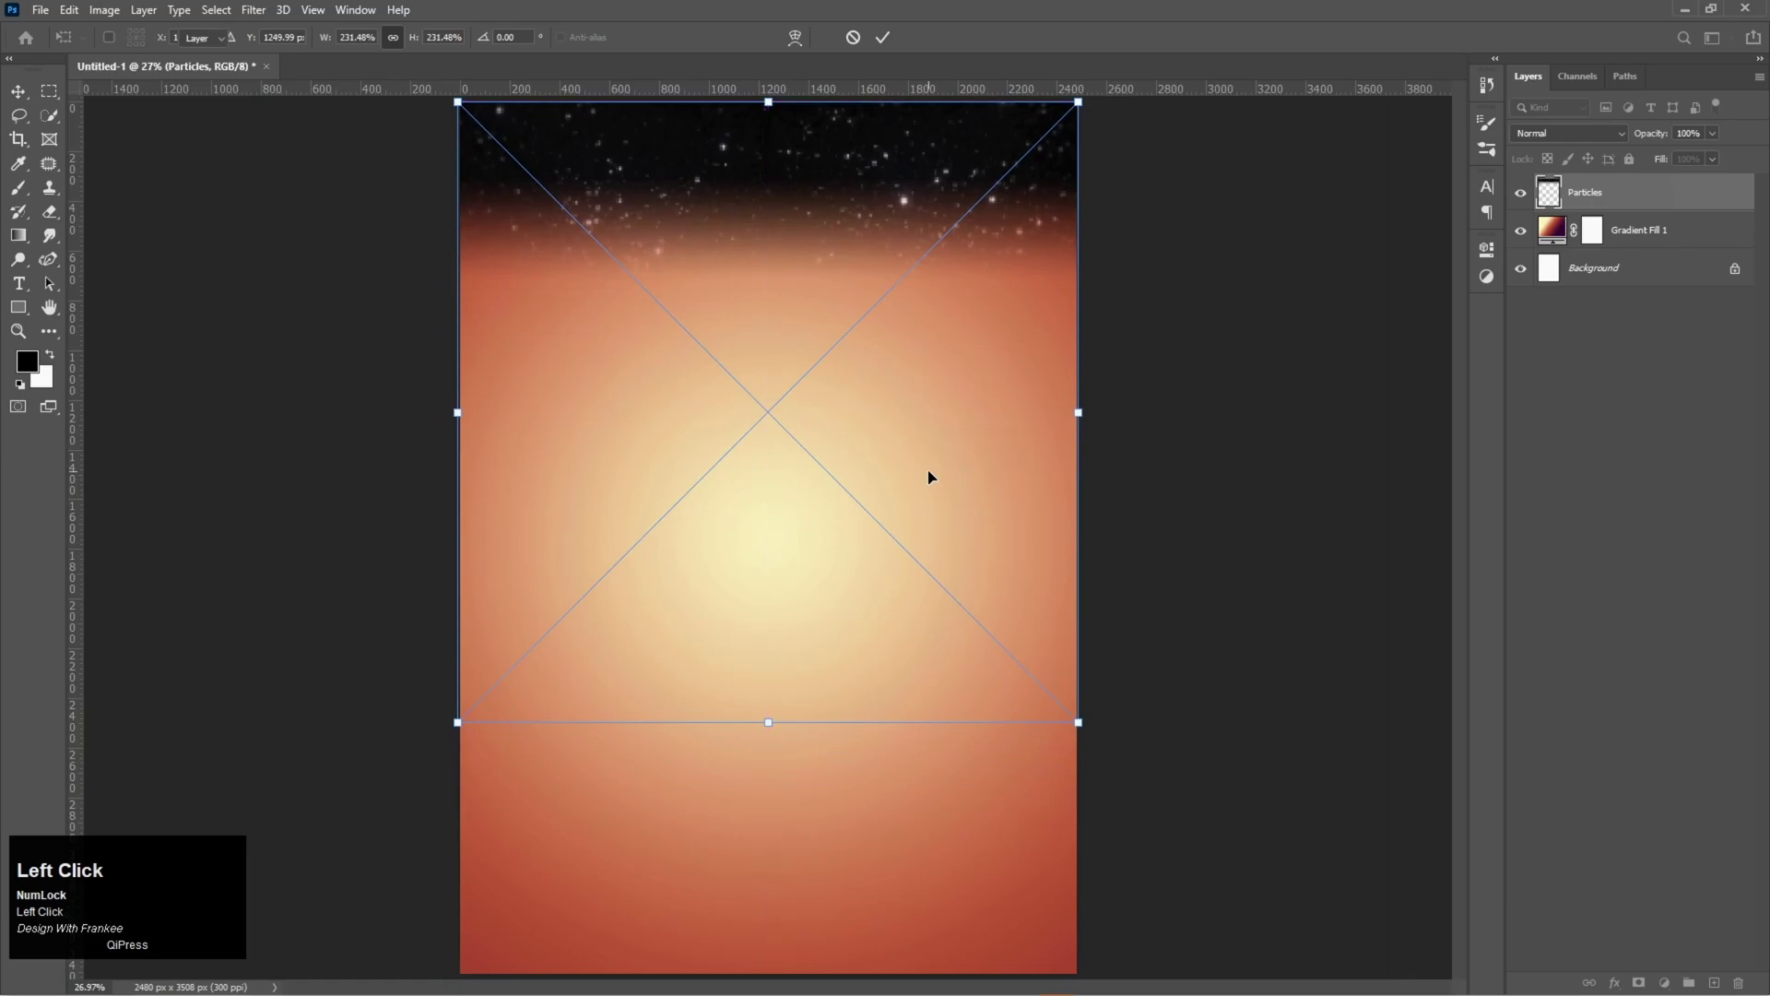
Blend the Particles layer with Screen at 80% opacity and compare the page with the layer hidden and shown
left_click(1550, 132)
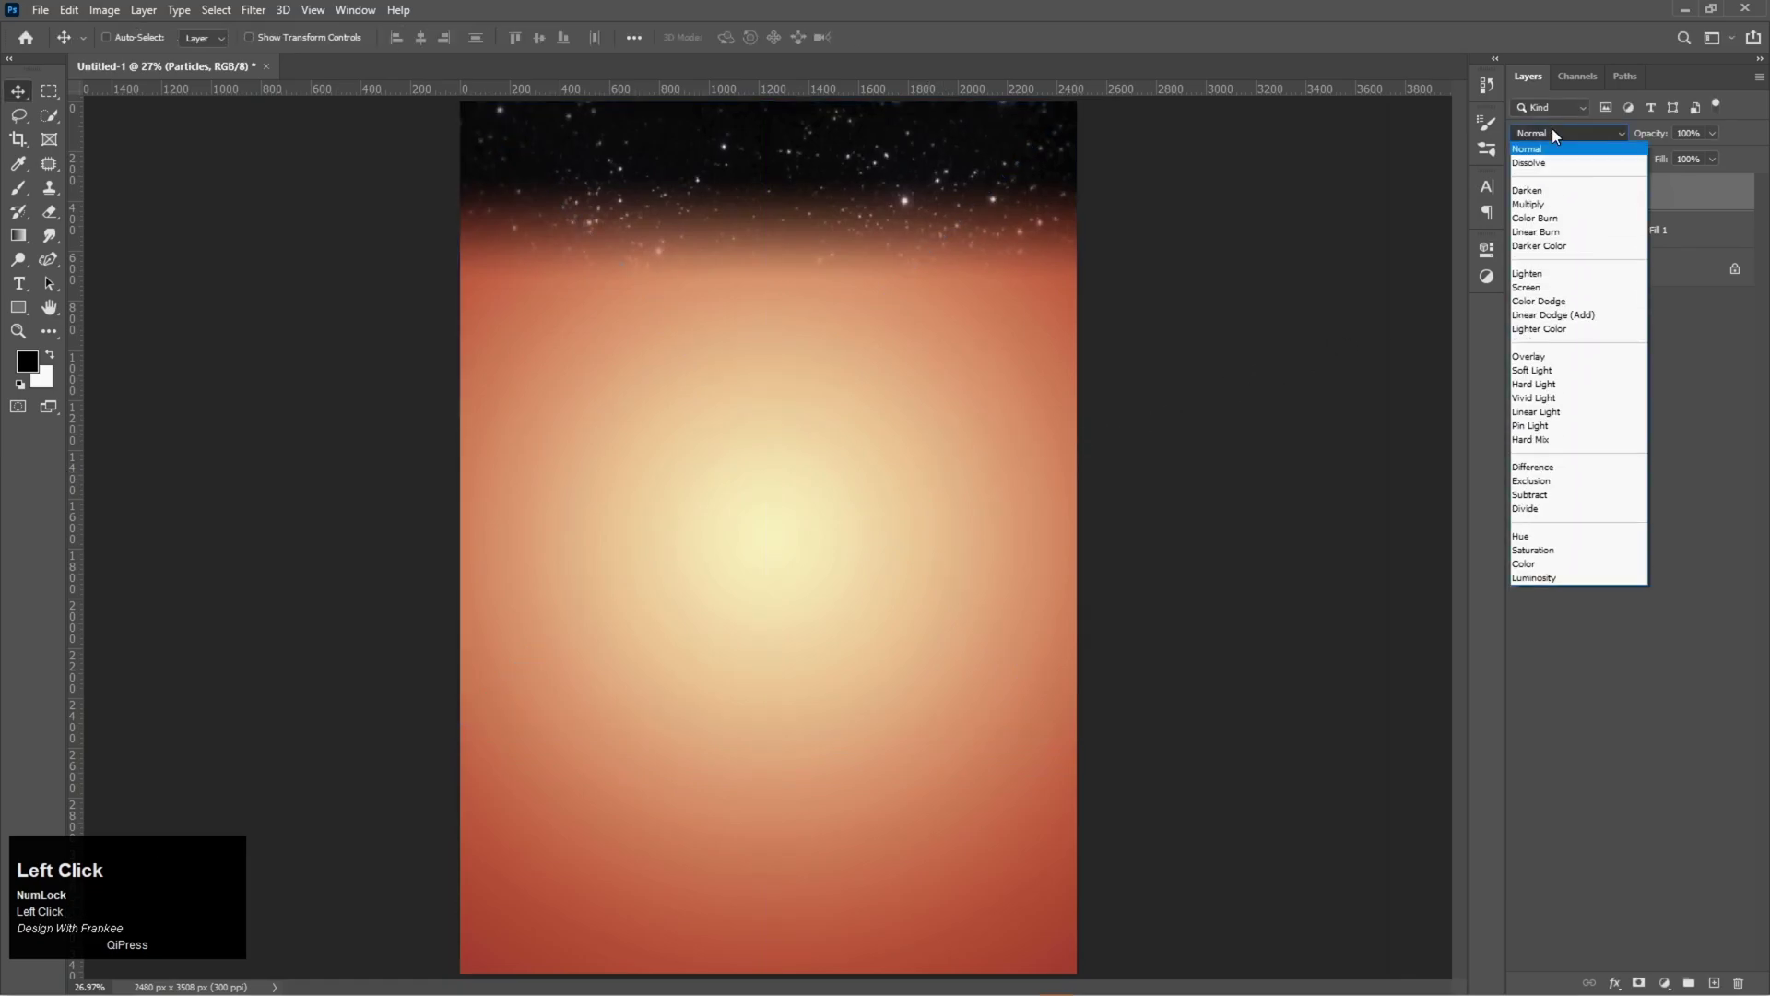
left_click(1530, 288)
left_click_drag(1715, 158, 1707, 158)
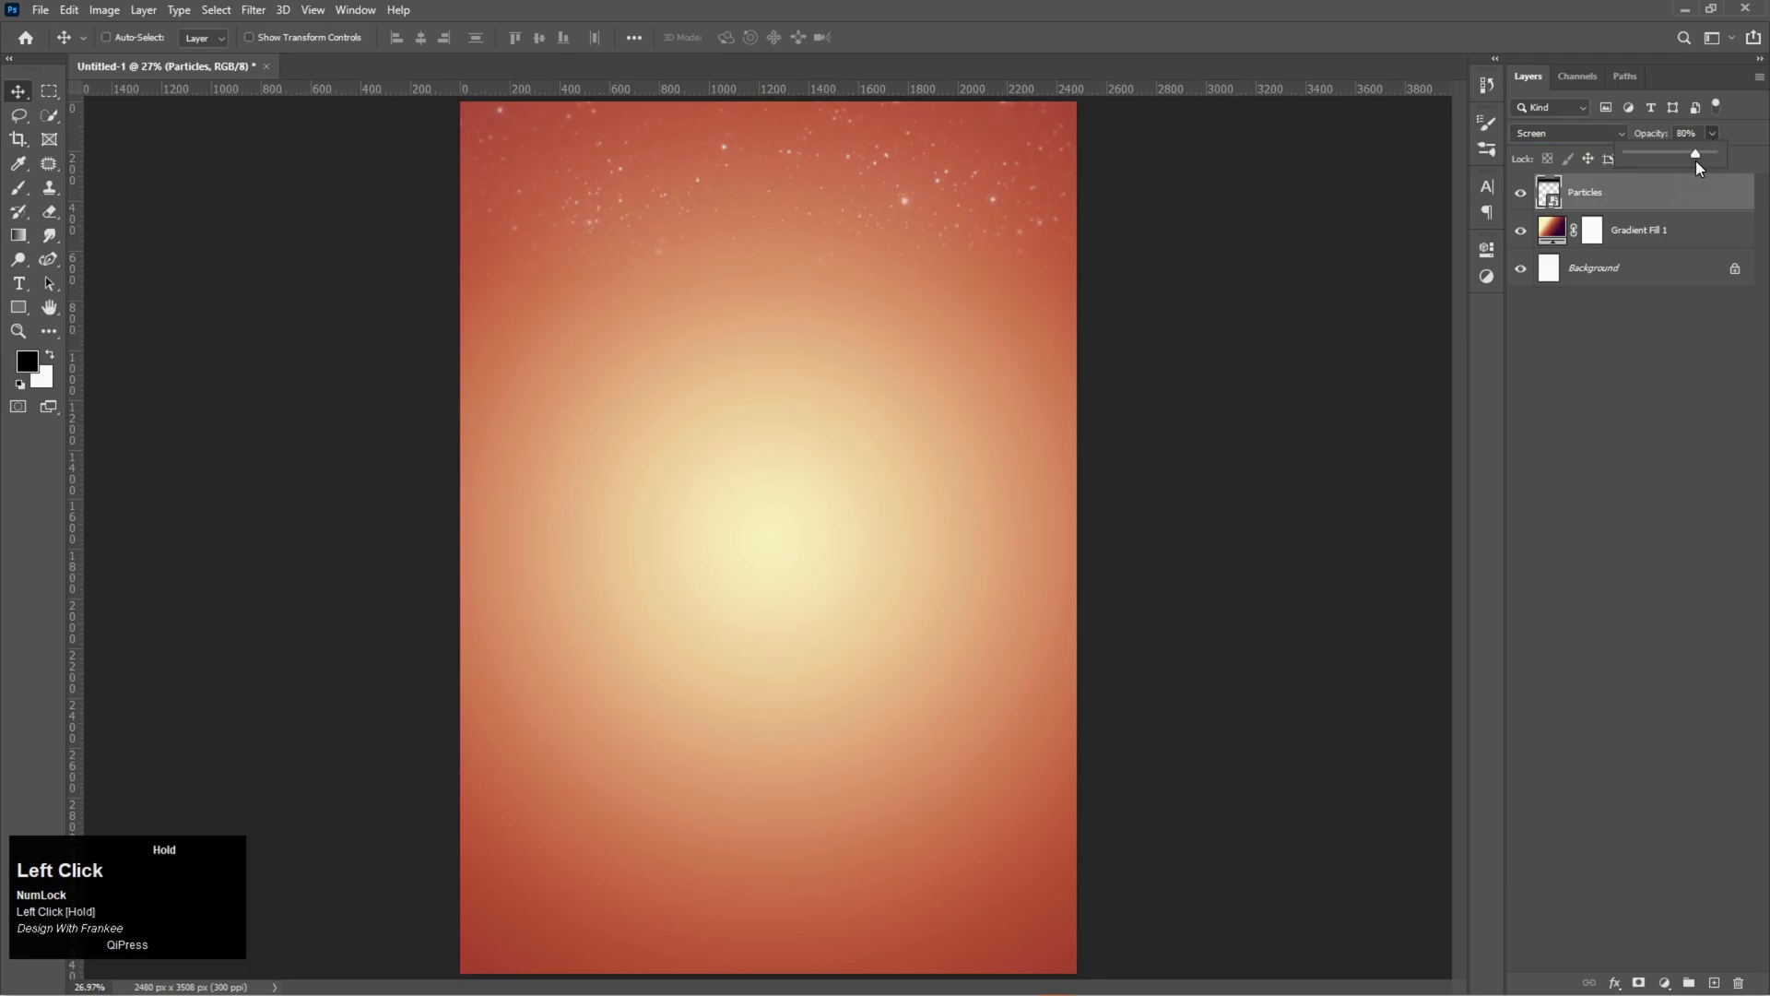
left_click(1667, 301)
left_click(1520, 194)
left_click(1520, 194)
Place the Sand image from the flyer folder, enlarge it beyond the page width, and position it over the page's lower half
mouse_move(903, 992)
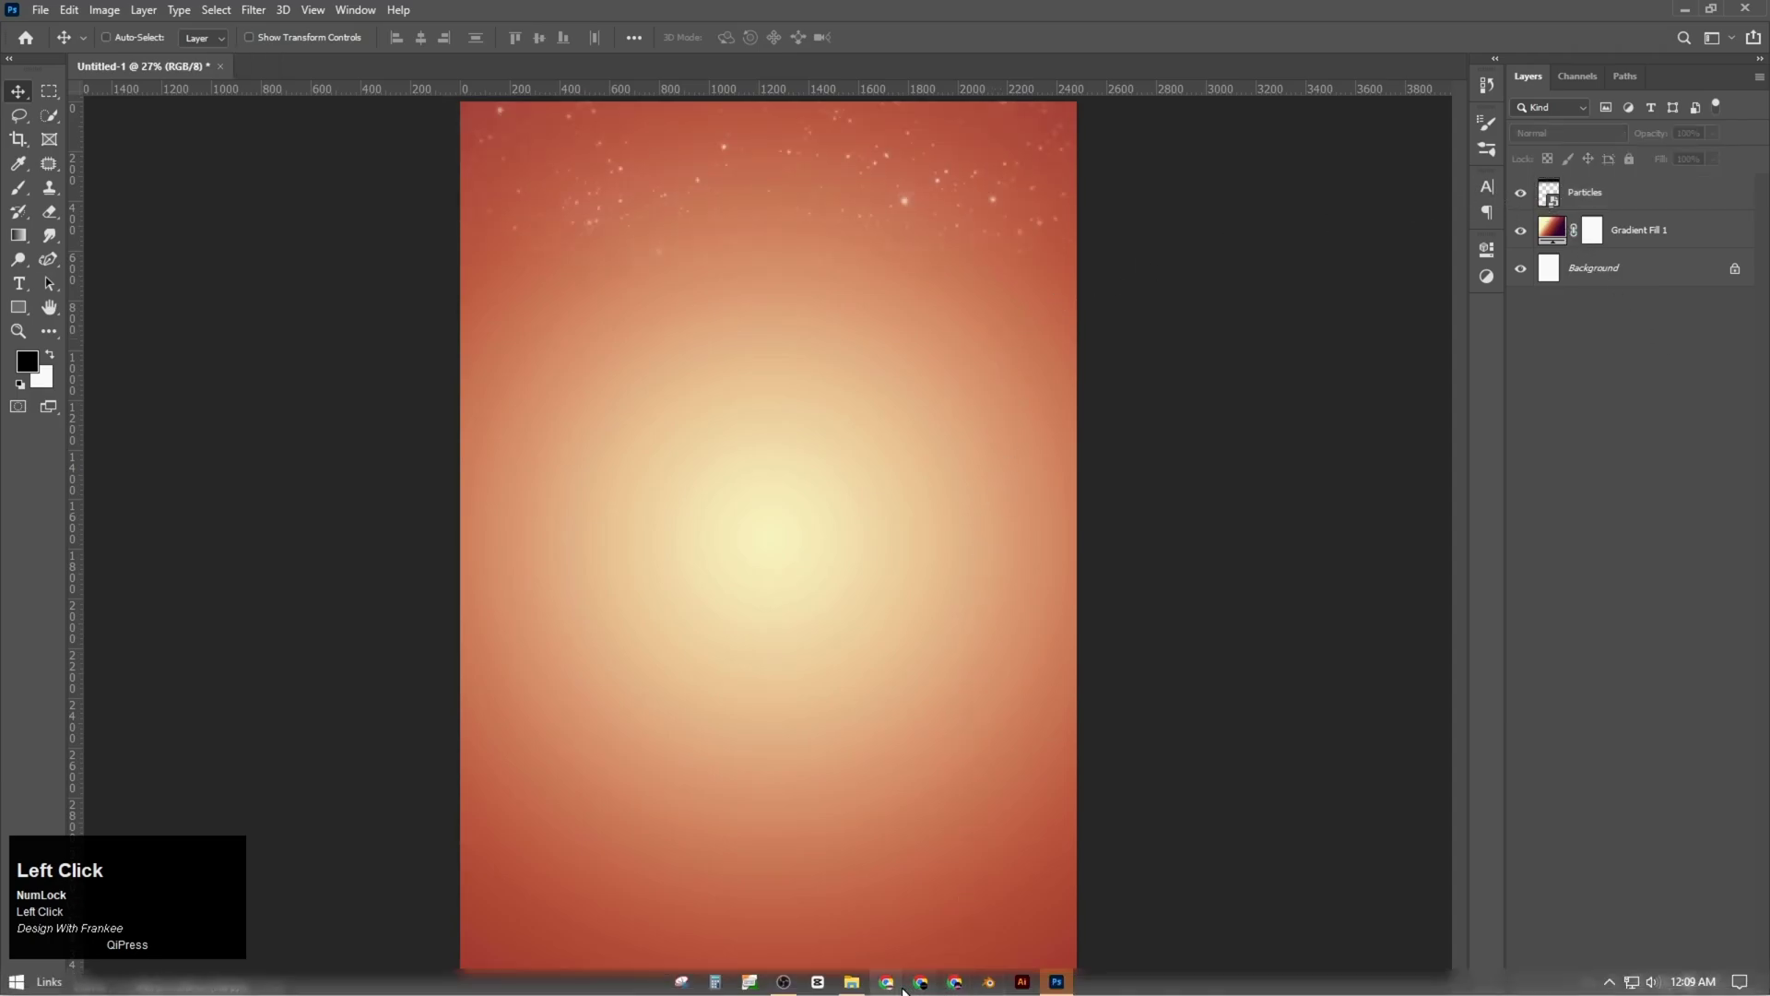
left_click(852, 982)
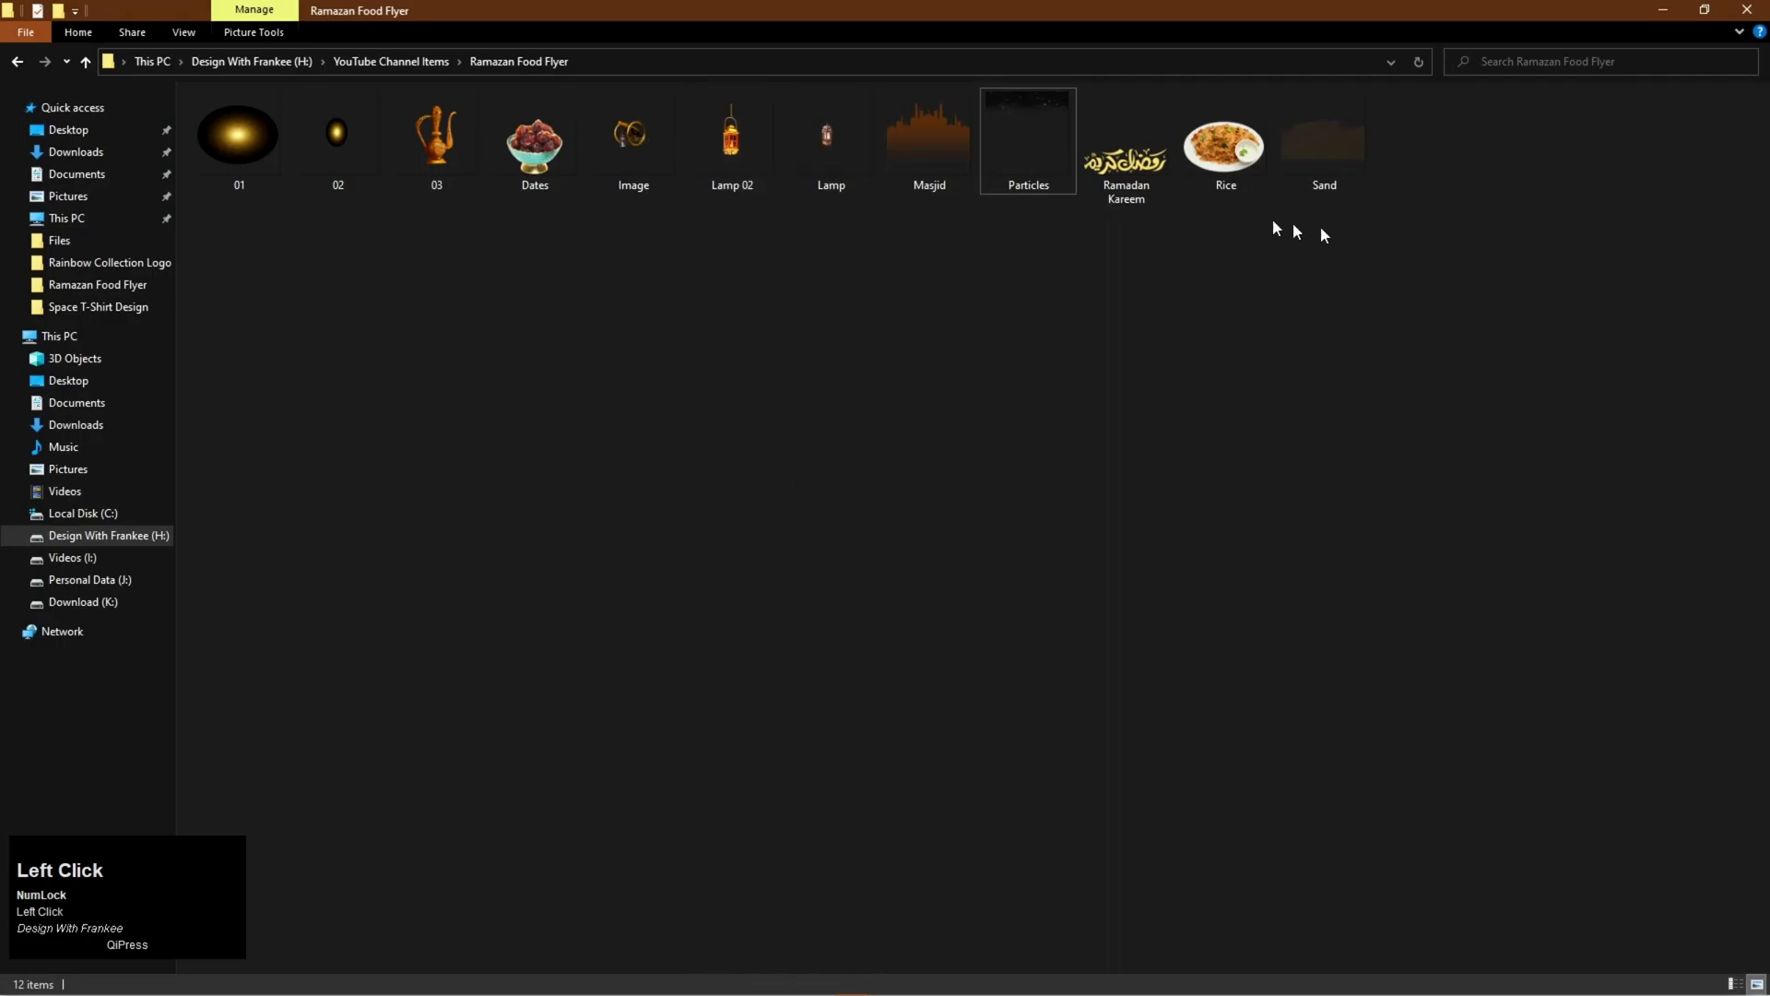
left_click_drag(1339, 155, 791, 601)
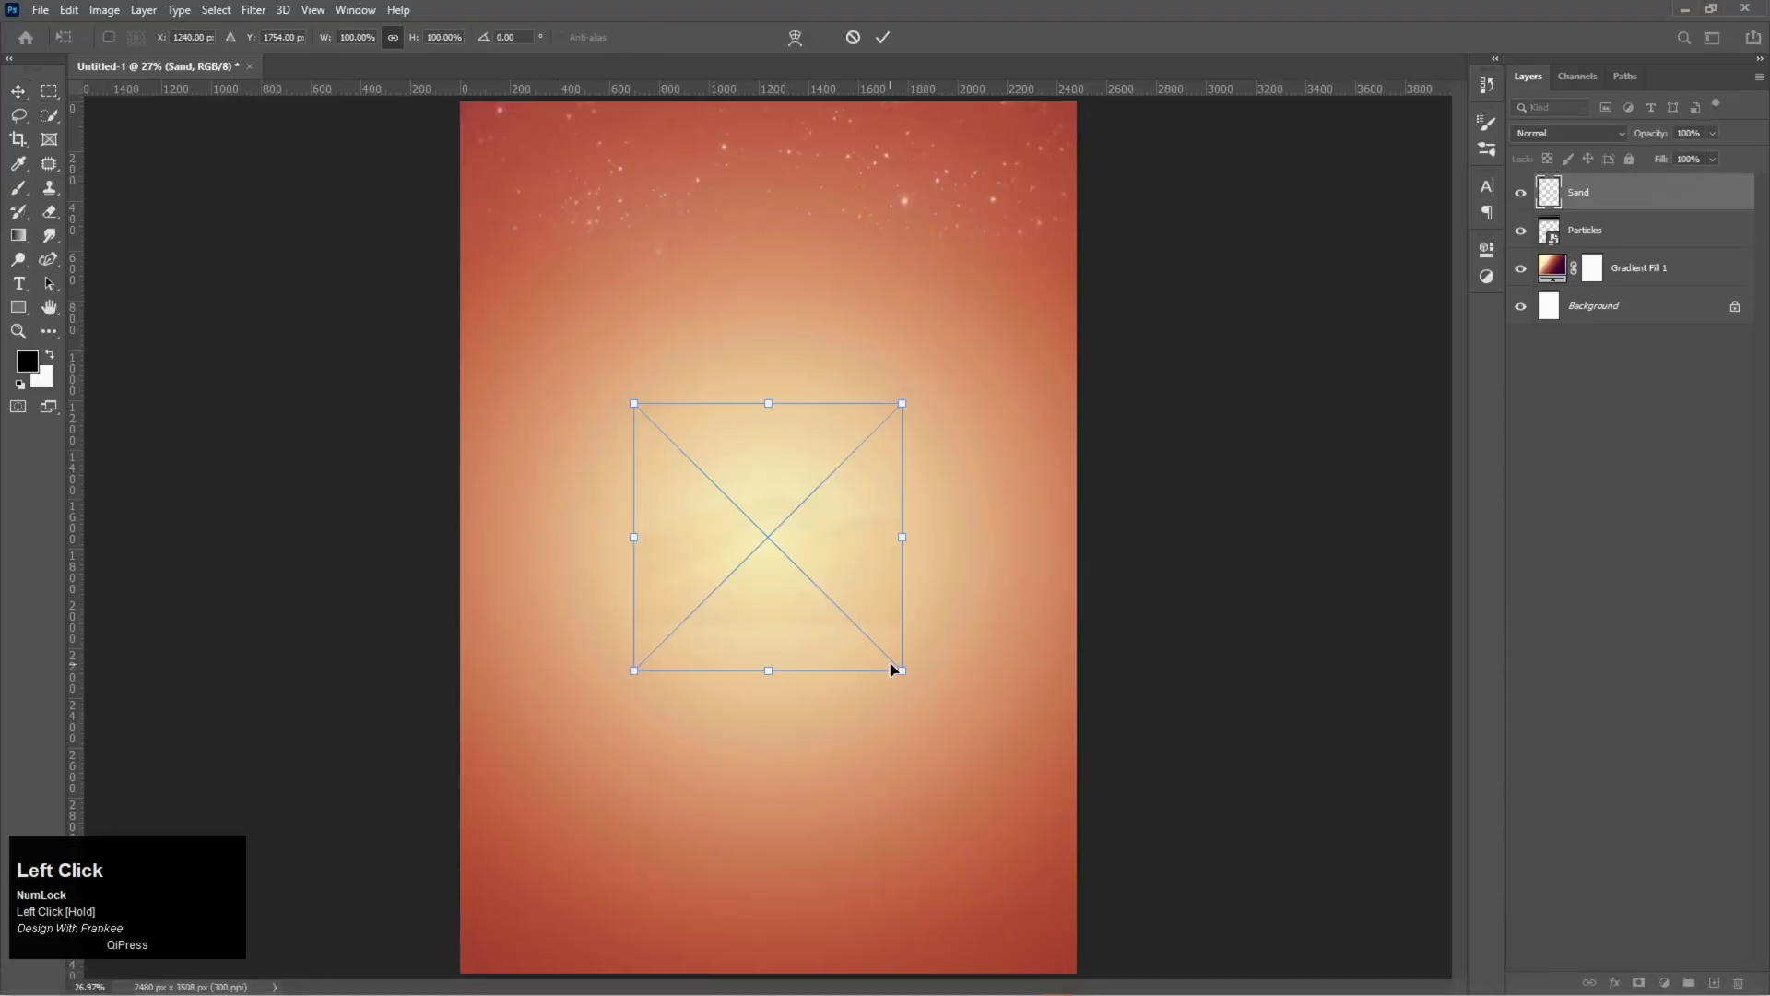
left_click_drag(899, 666, 1175, 795)
left_click_drag(841, 555, 838, 704)
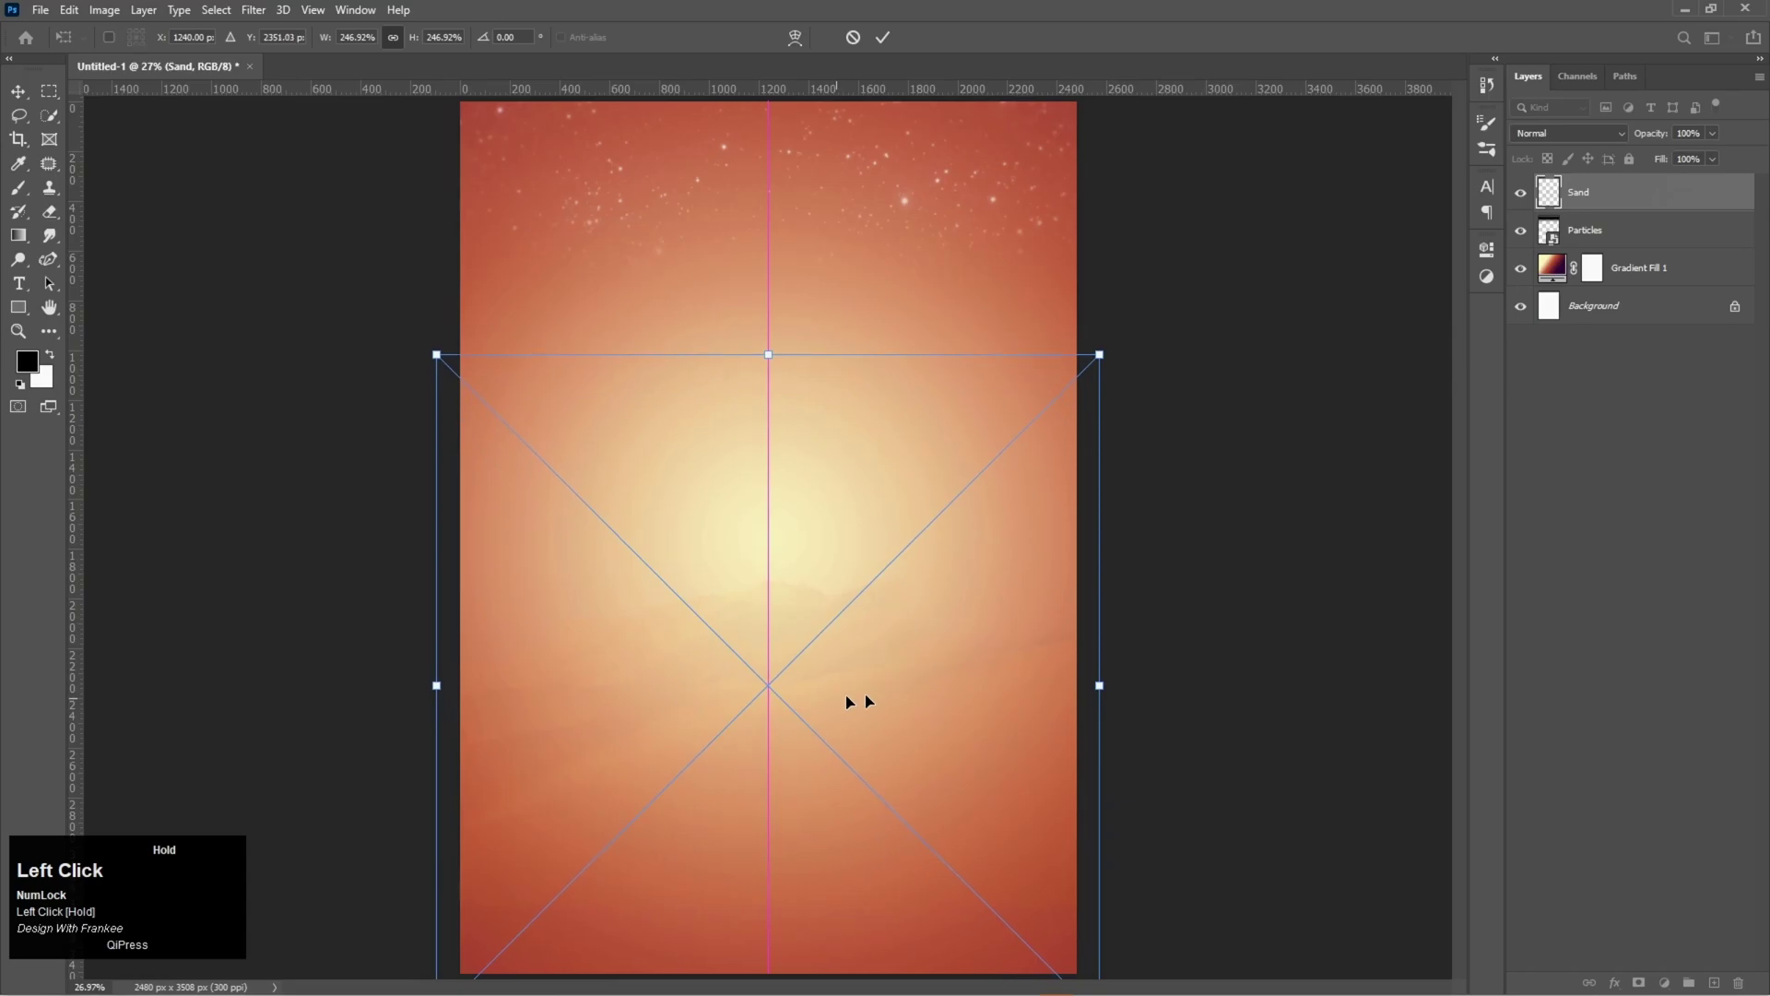
left_click_drag(1099, 685, 1202, 688)
mouse_move(842, 704)
left_mouse_down()
mouse_move(842, 673)
mouse_move(862, 707)
mouse_move(842, 700)
left_mouse_up()
double_click(841, 632)
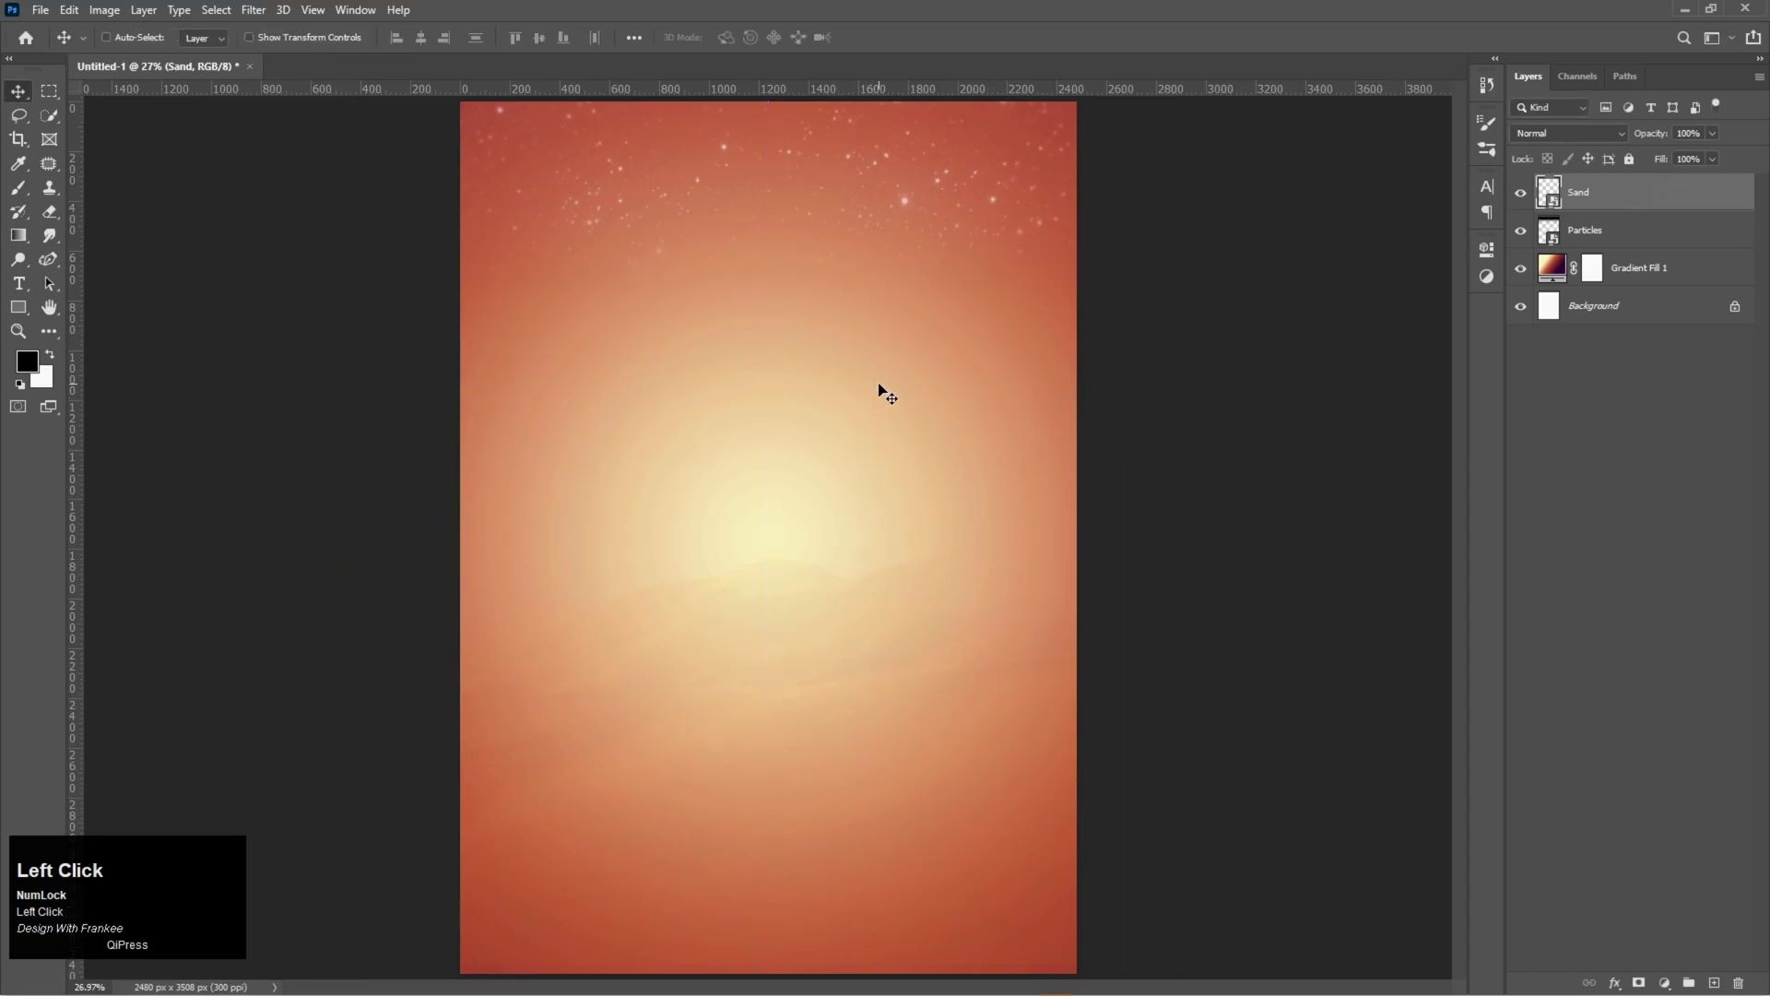
Place the Masjid image from the Ramazan Food Flyer folder, scaled to about 230% to span the page width across the middle
left_click(858, 982)
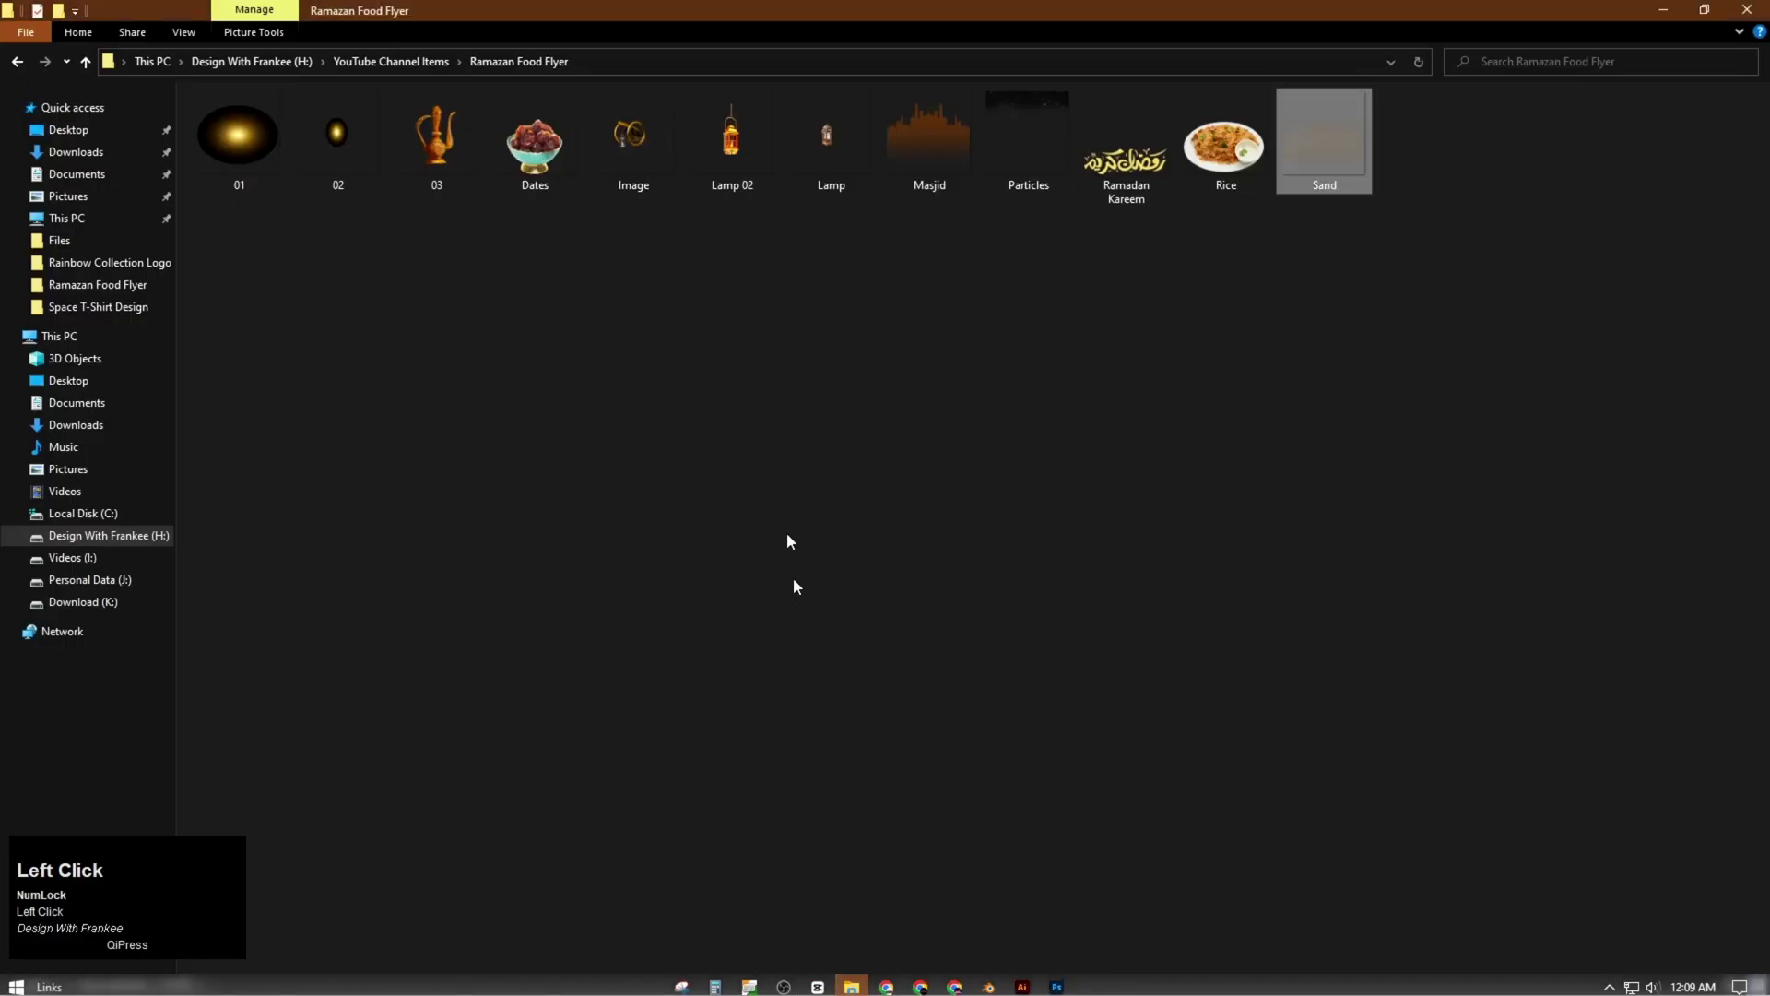
left_click_drag(945, 171, 803, 763)
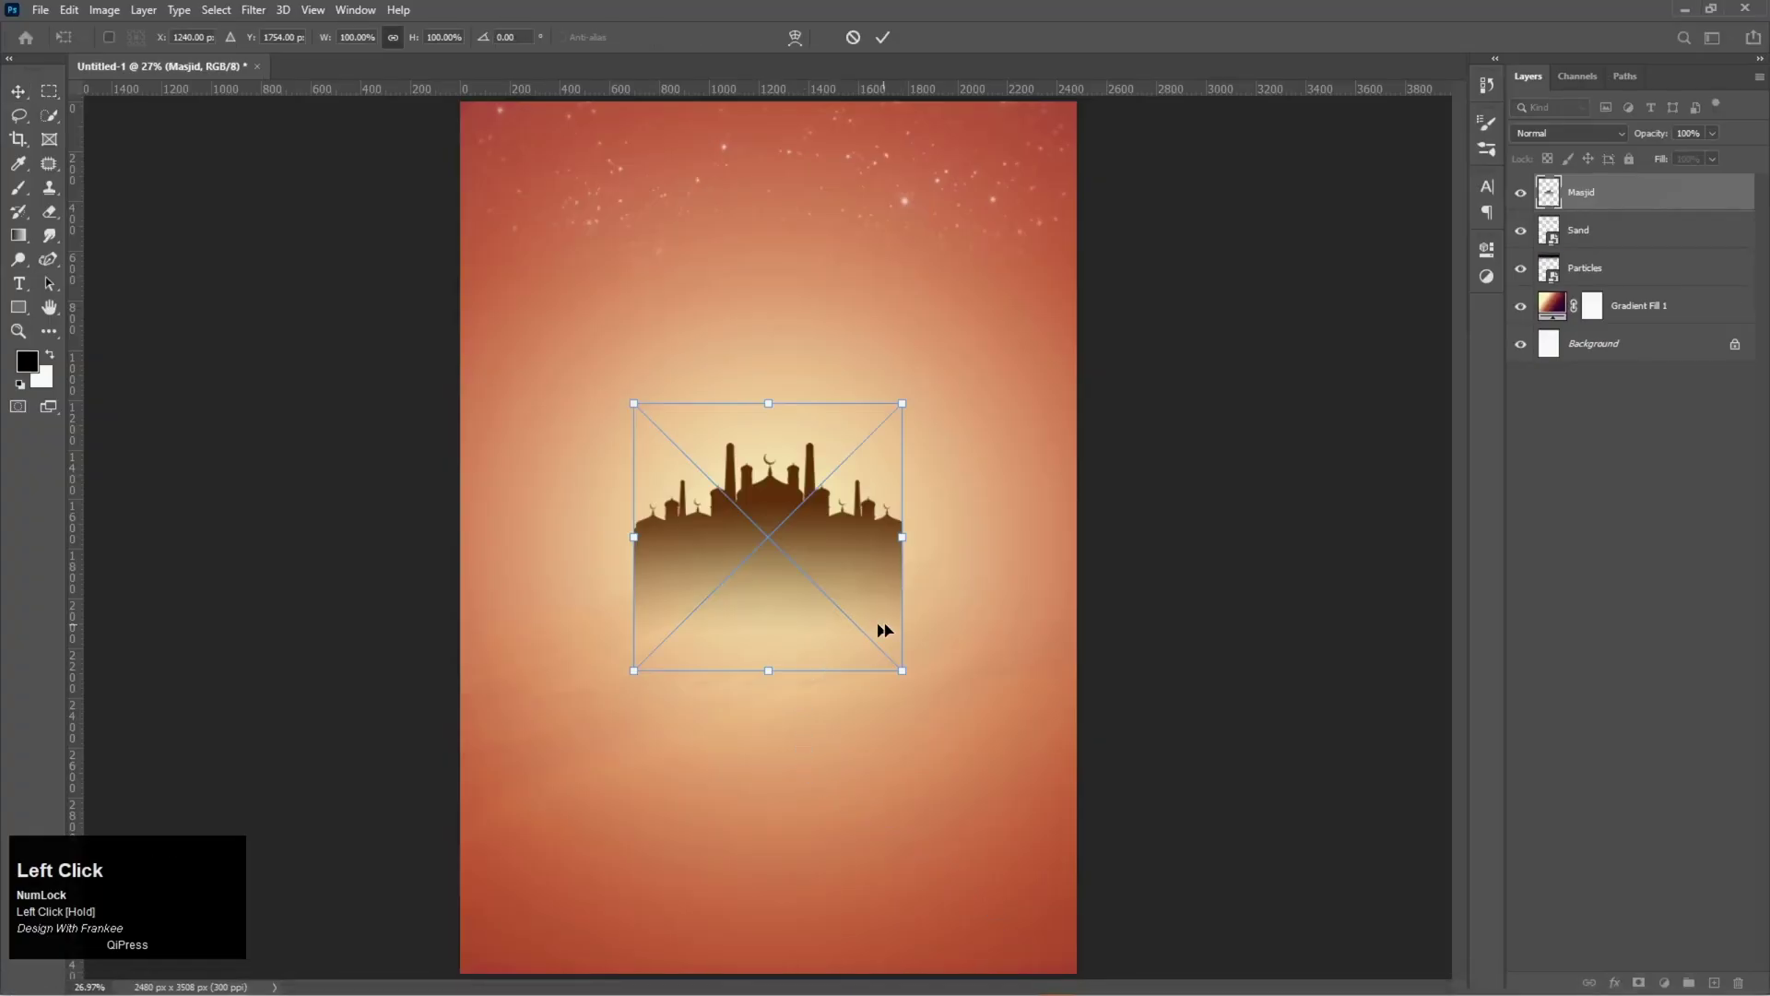
left_click_drag(901, 532, 845, 651)
double_click(848, 649)
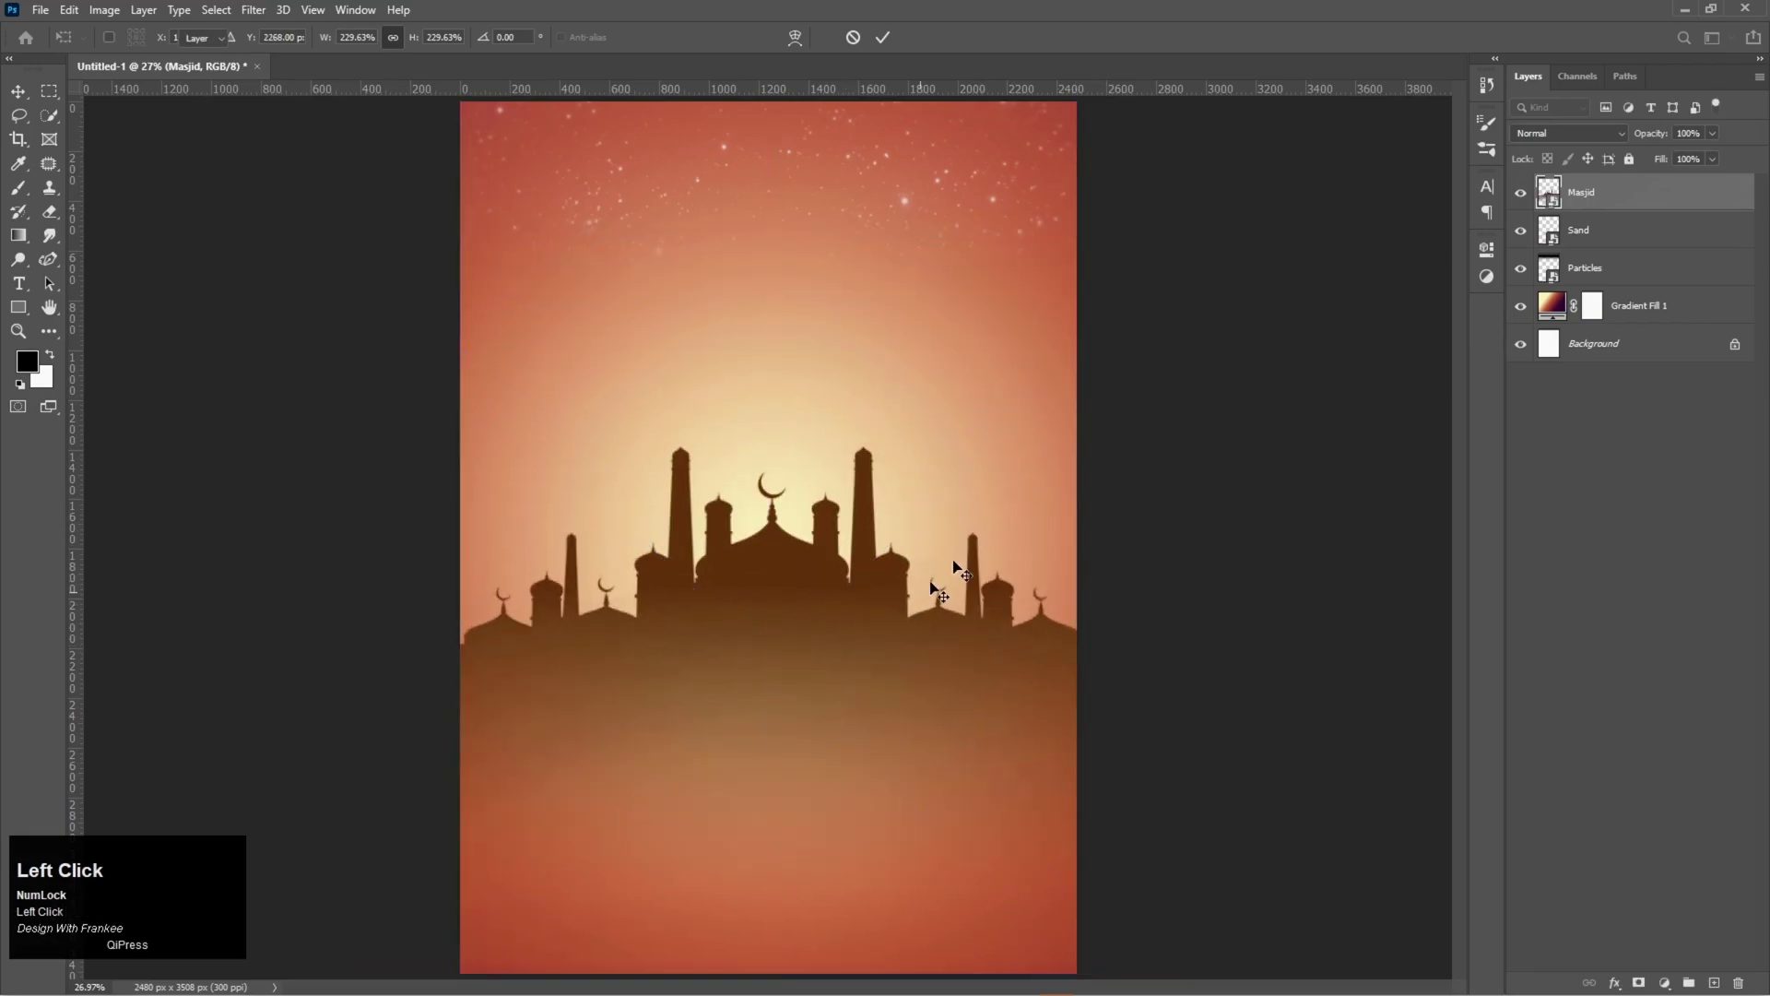
Blend the Masjid layer with Overlay and lower its opacity to about 60%
left_click(1547, 136)
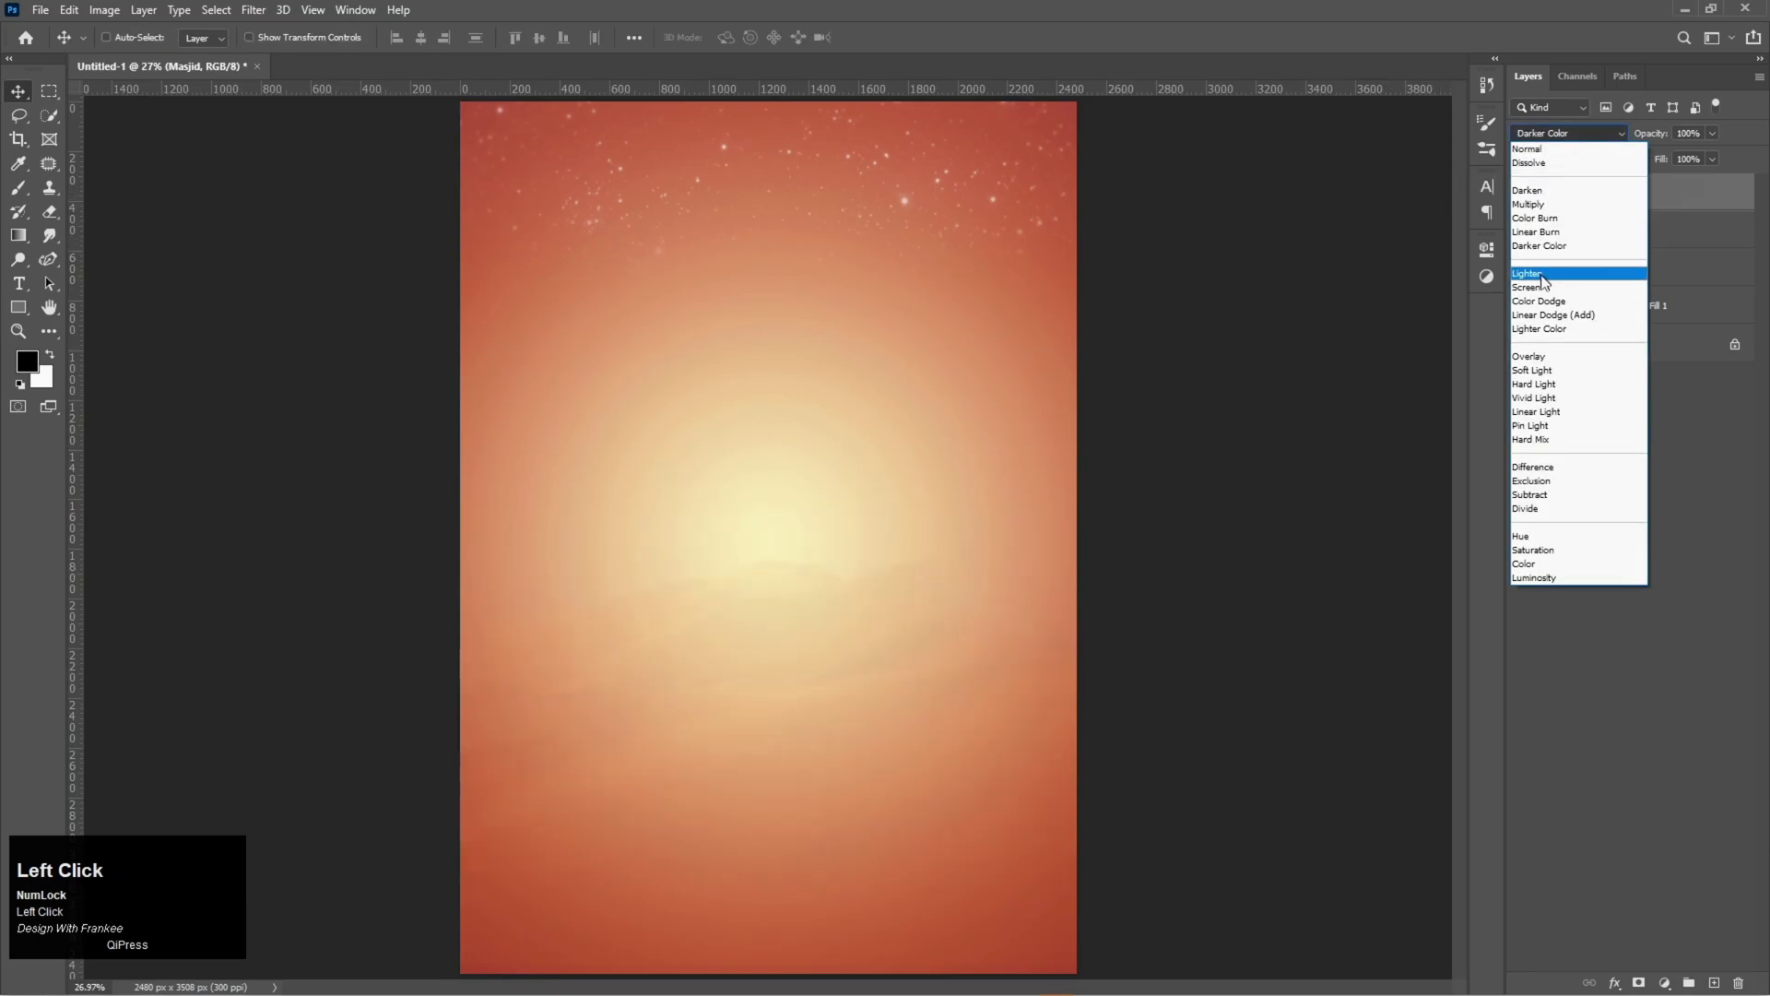
left_click(1530, 356)
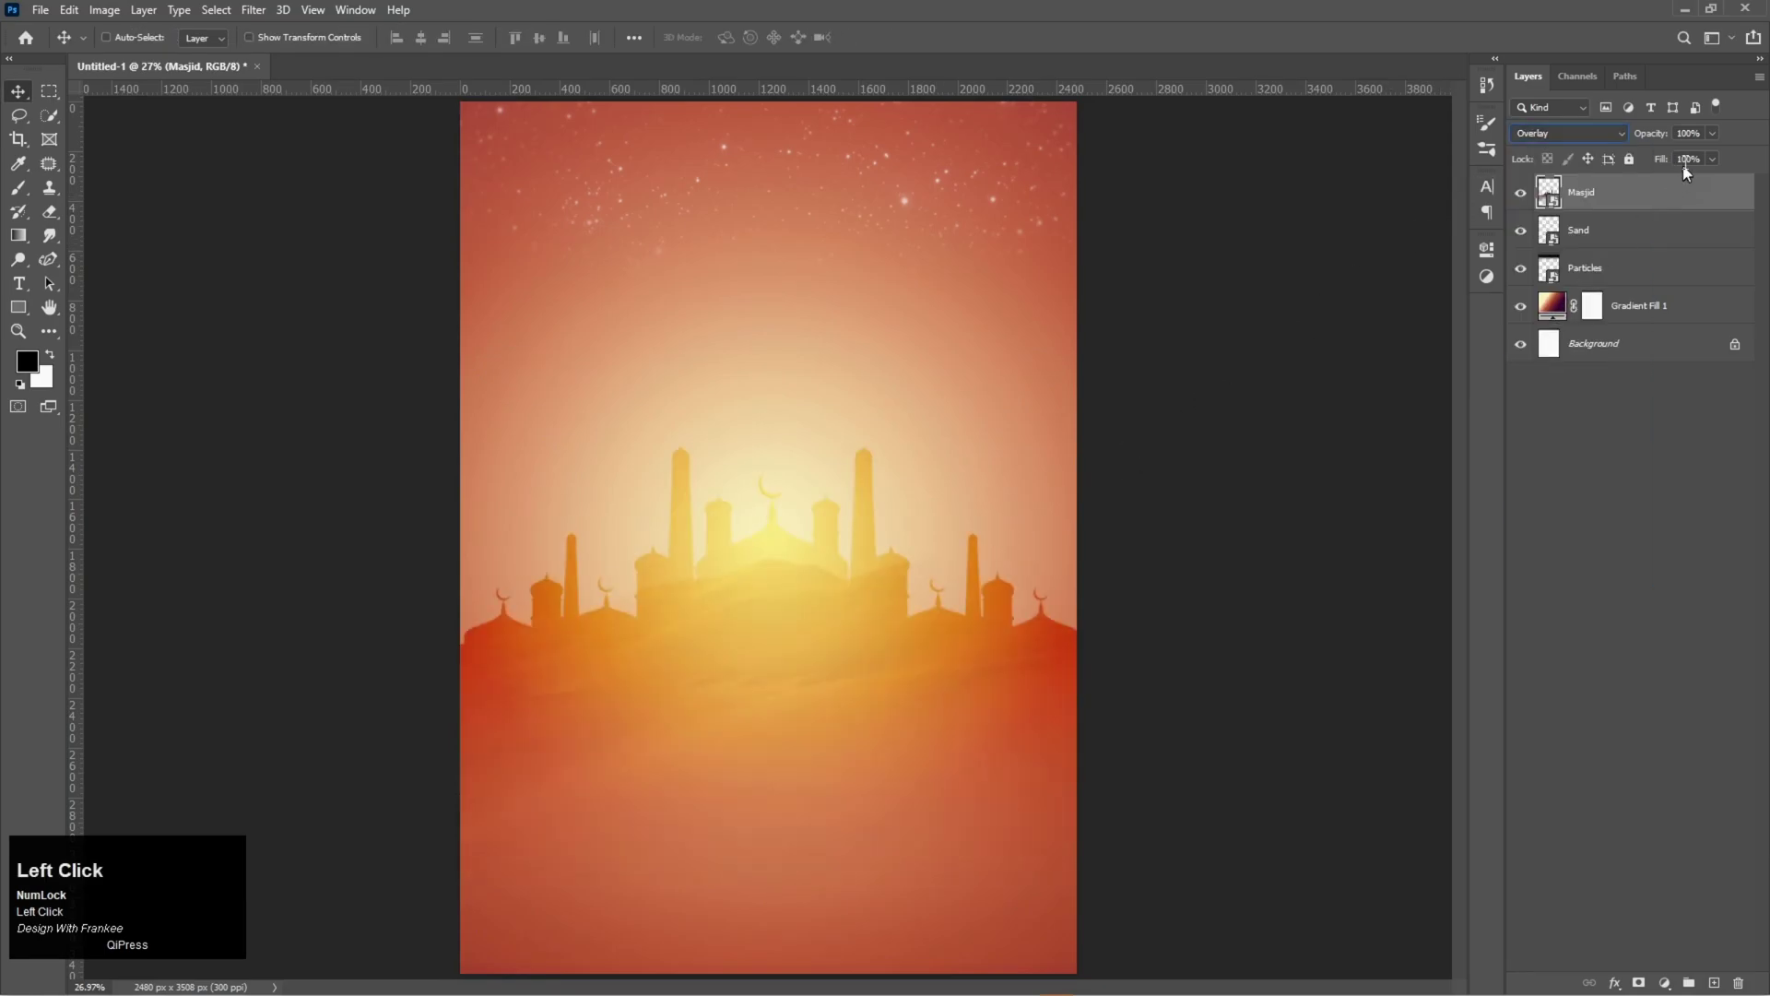
left_click(1710, 135)
left_click_drag(1710, 158, 1681, 158)
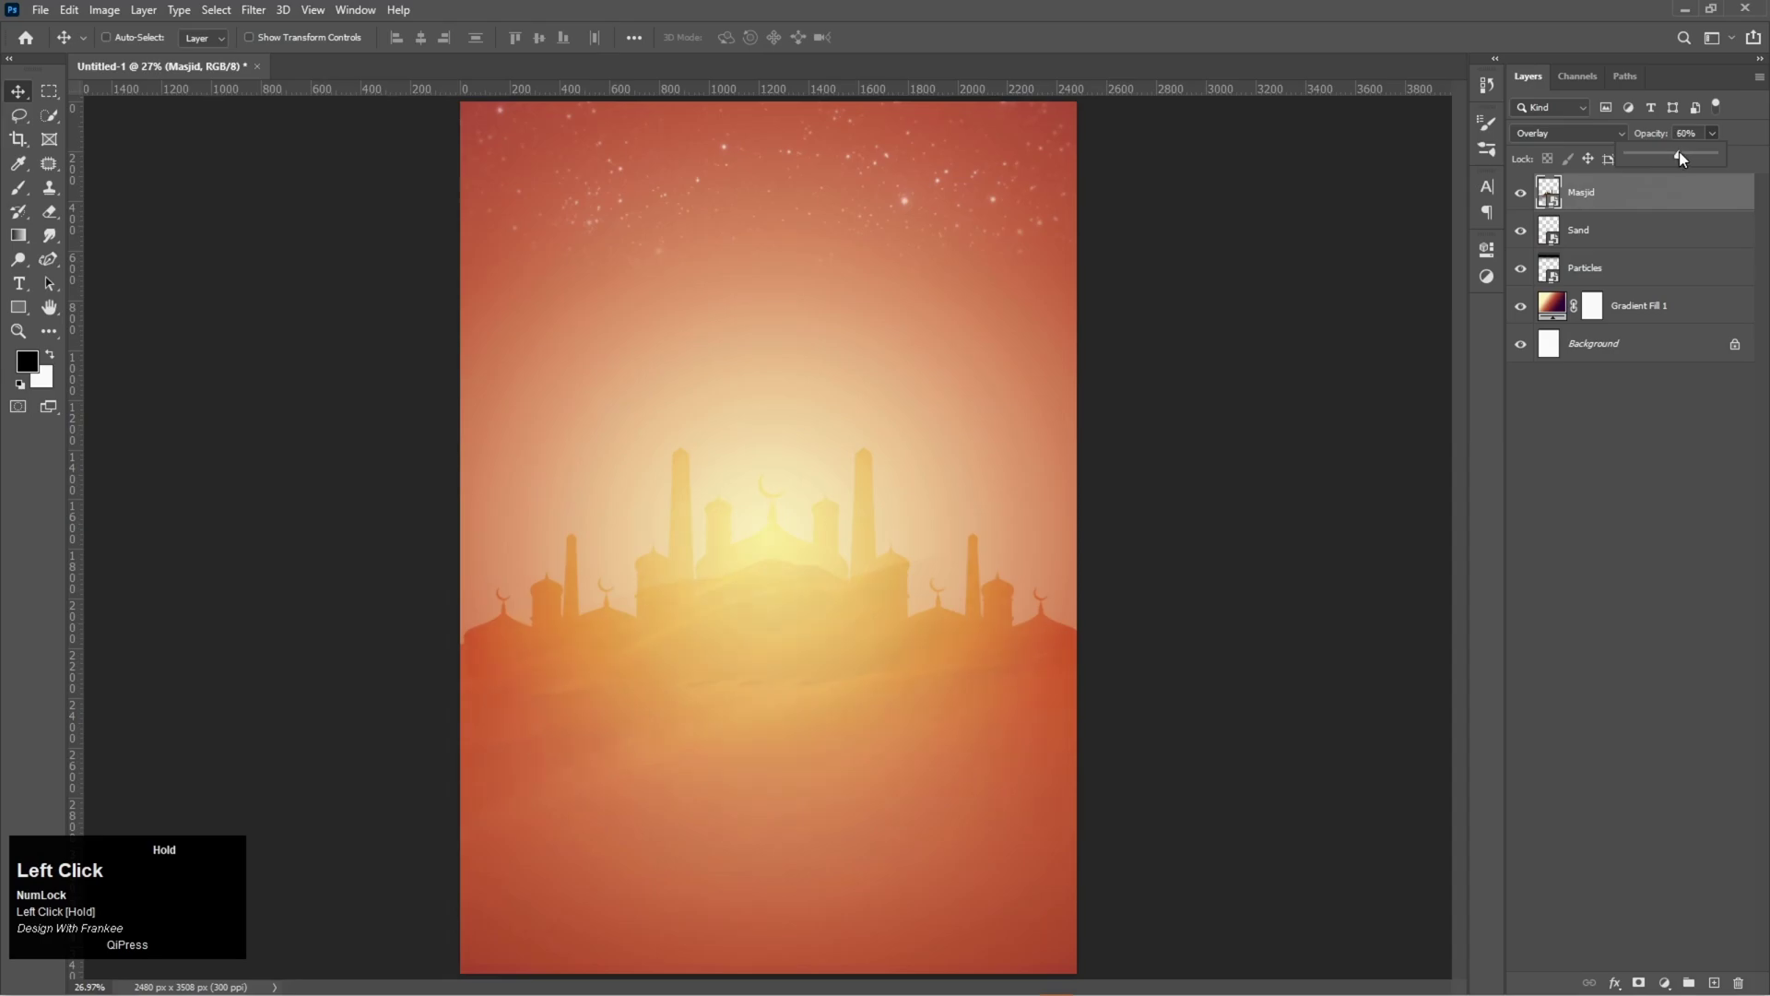
left_click_drag(1680, 158, 1680, 159)
left_click(1557, 489)
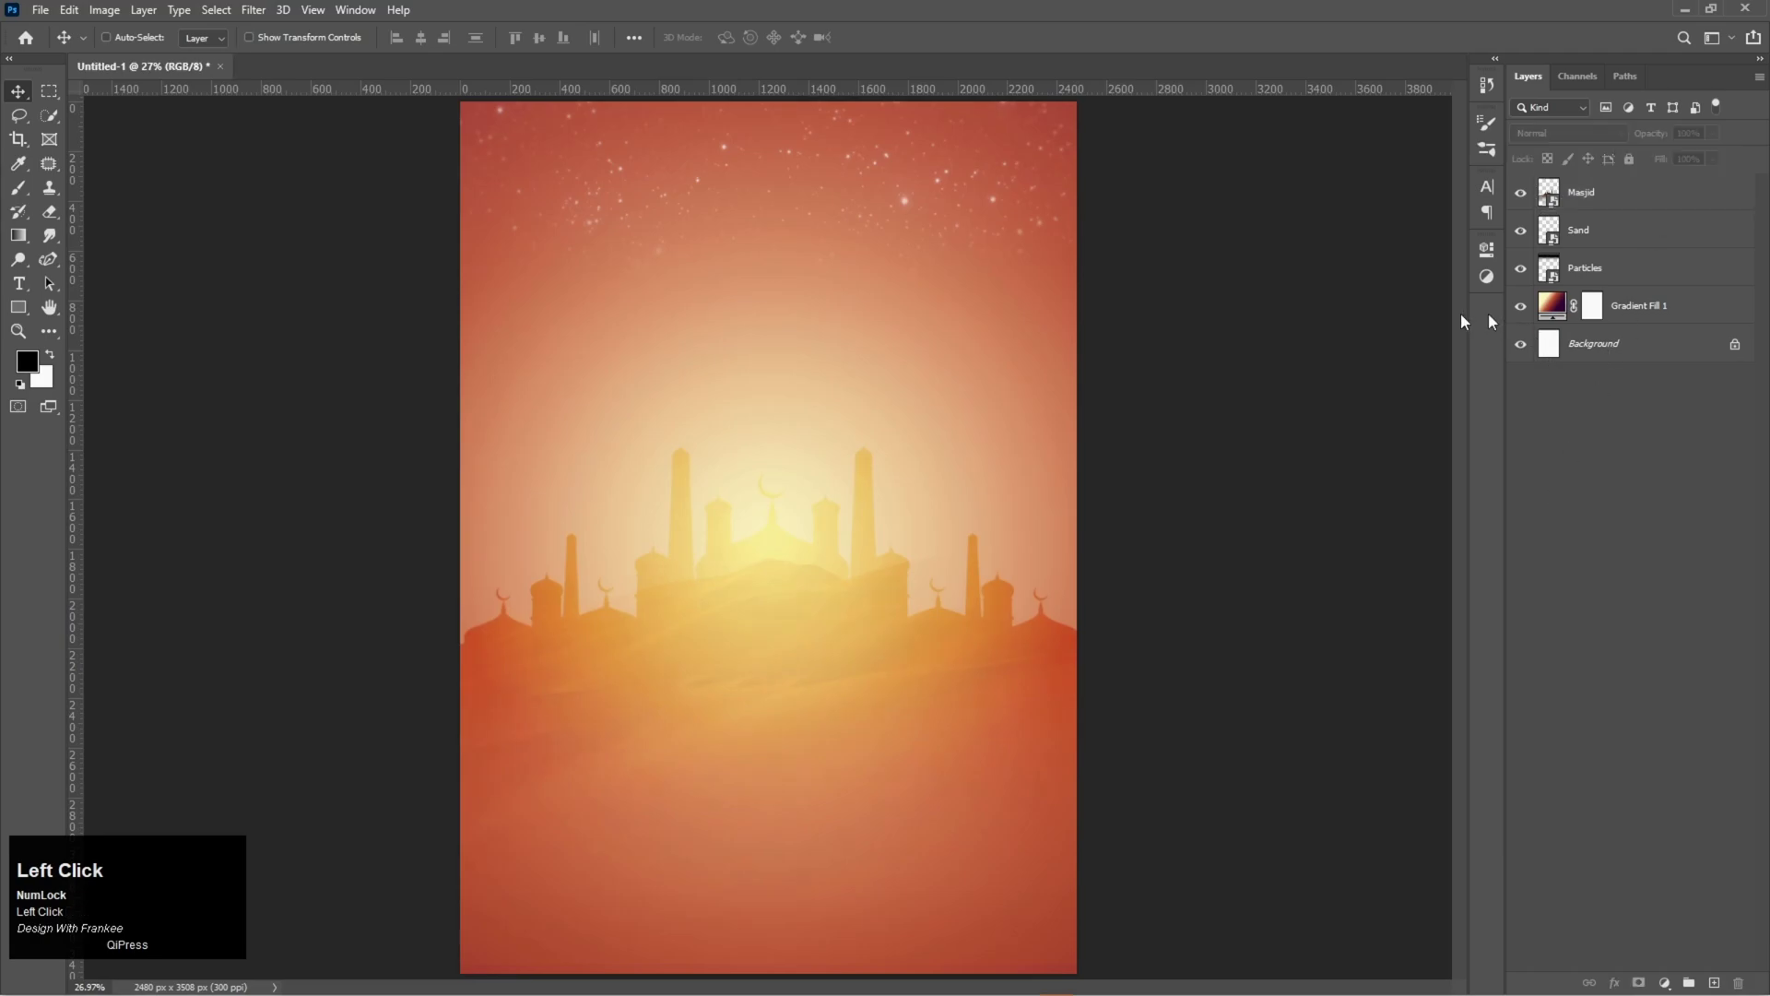
Place the 01 glow image with Screen blending, enlarge it beyond the page width and position it over the mosque's centre
left_click(867, 983)
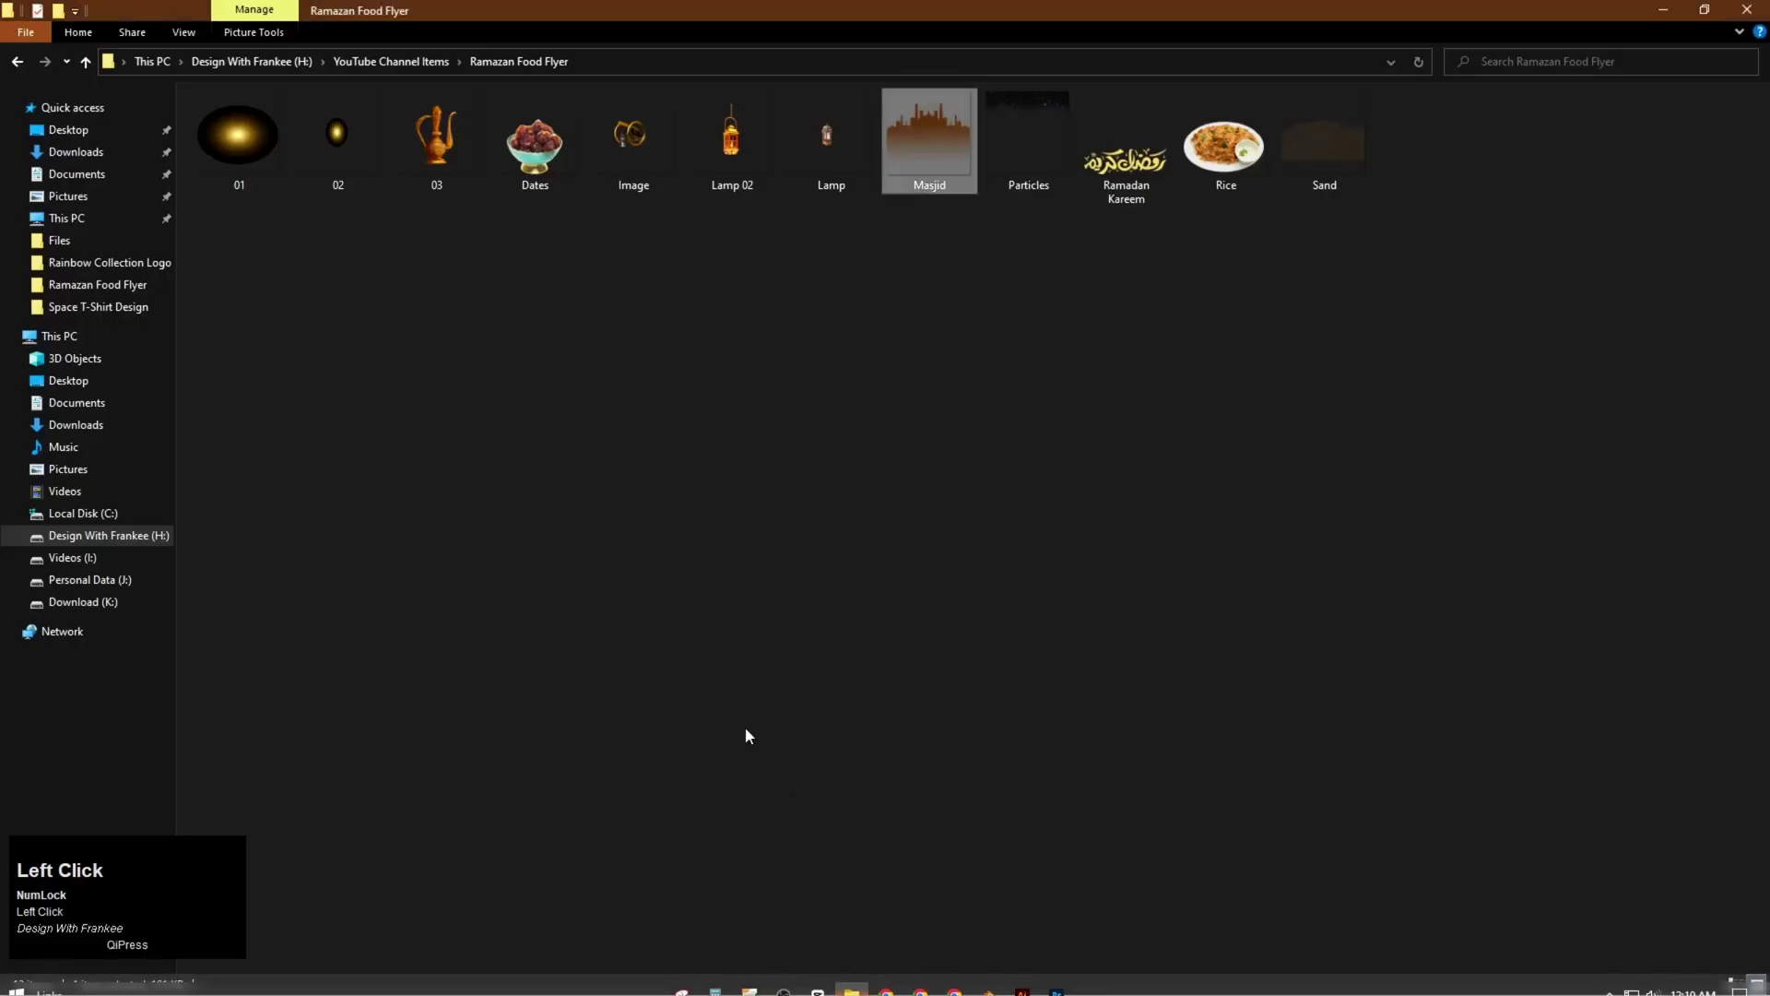
left_click_drag(267, 180, 798, 583)
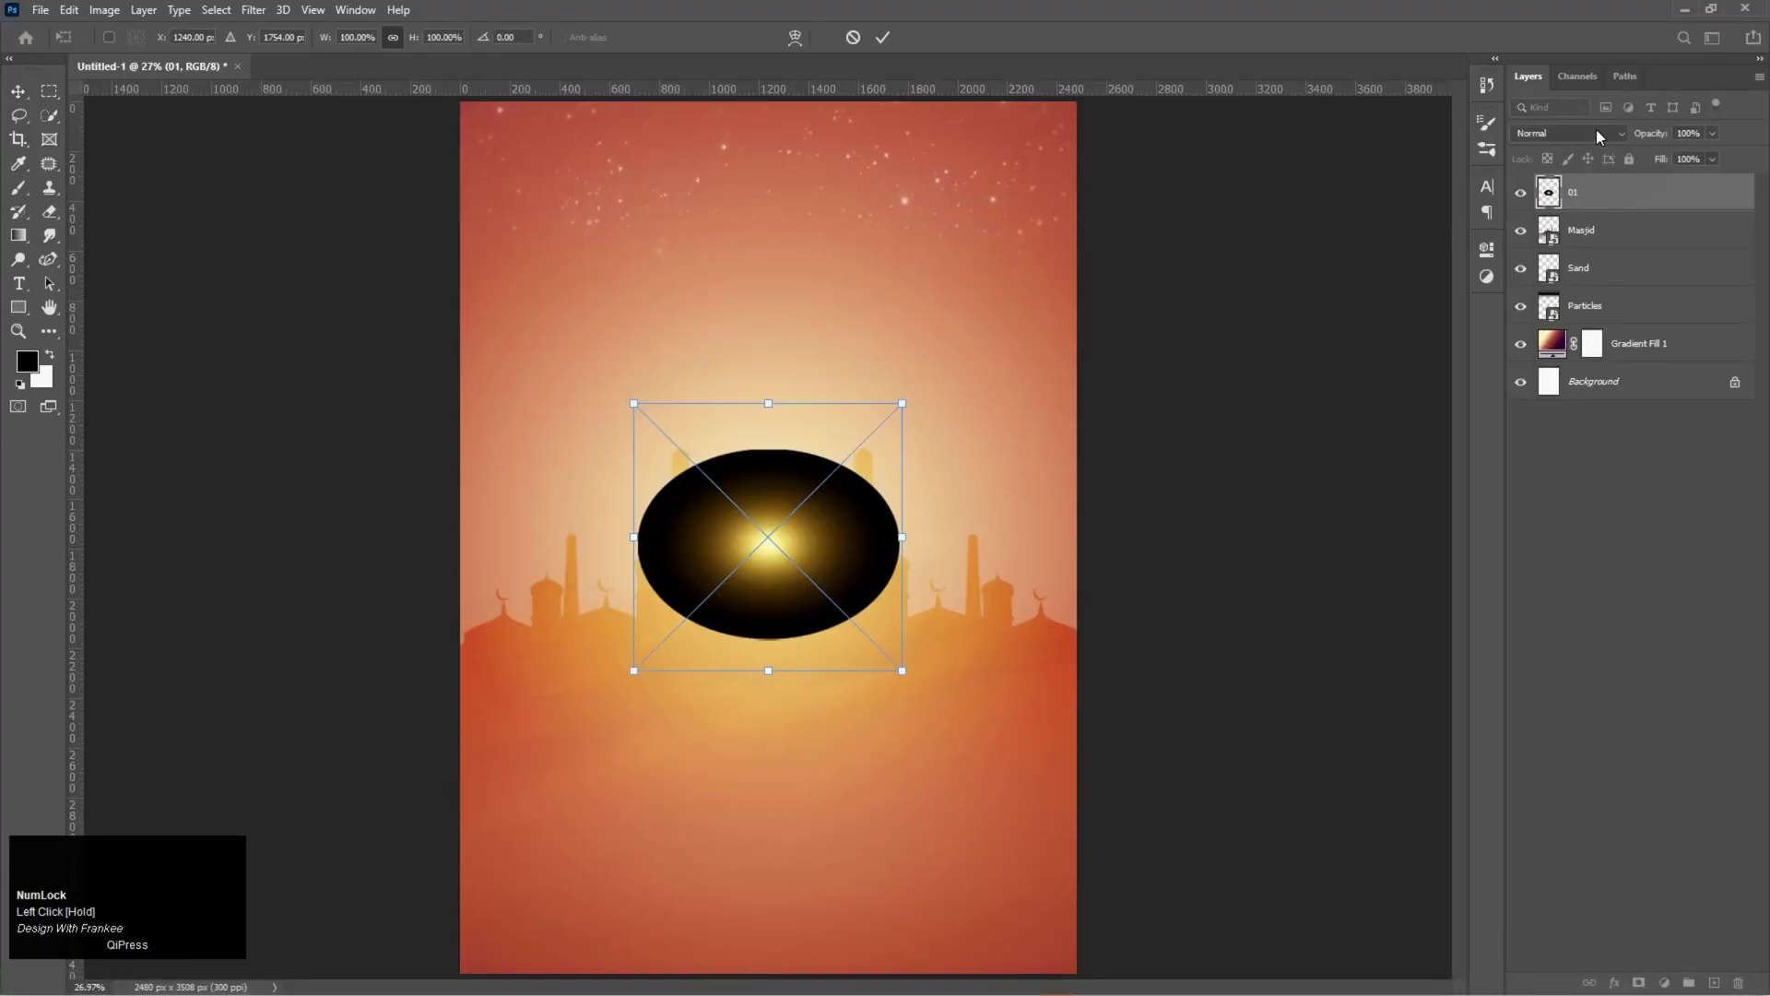
left_click(1568, 133)
left_click(1568, 286)
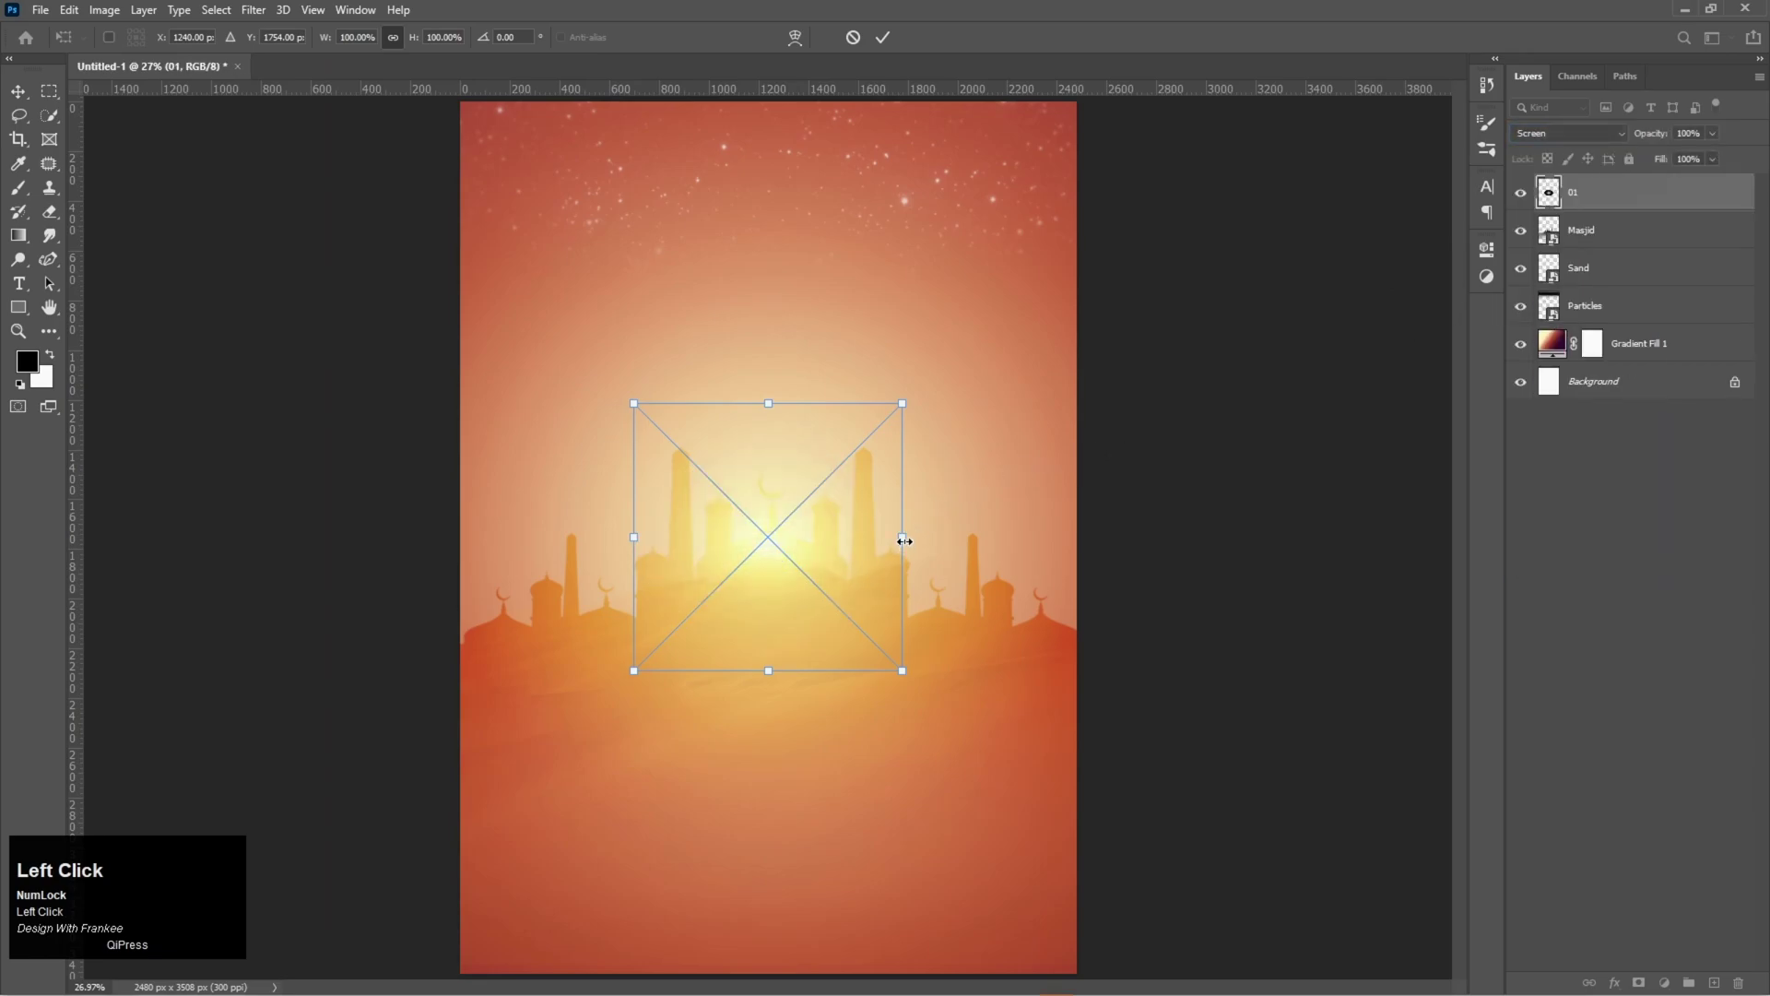
left_click_drag(904, 539, 1159, 573)
left_click_drag(806, 553, 806, 577)
Lower the opacity of the 01 glow layer to 16%
left_click(1660, 198)
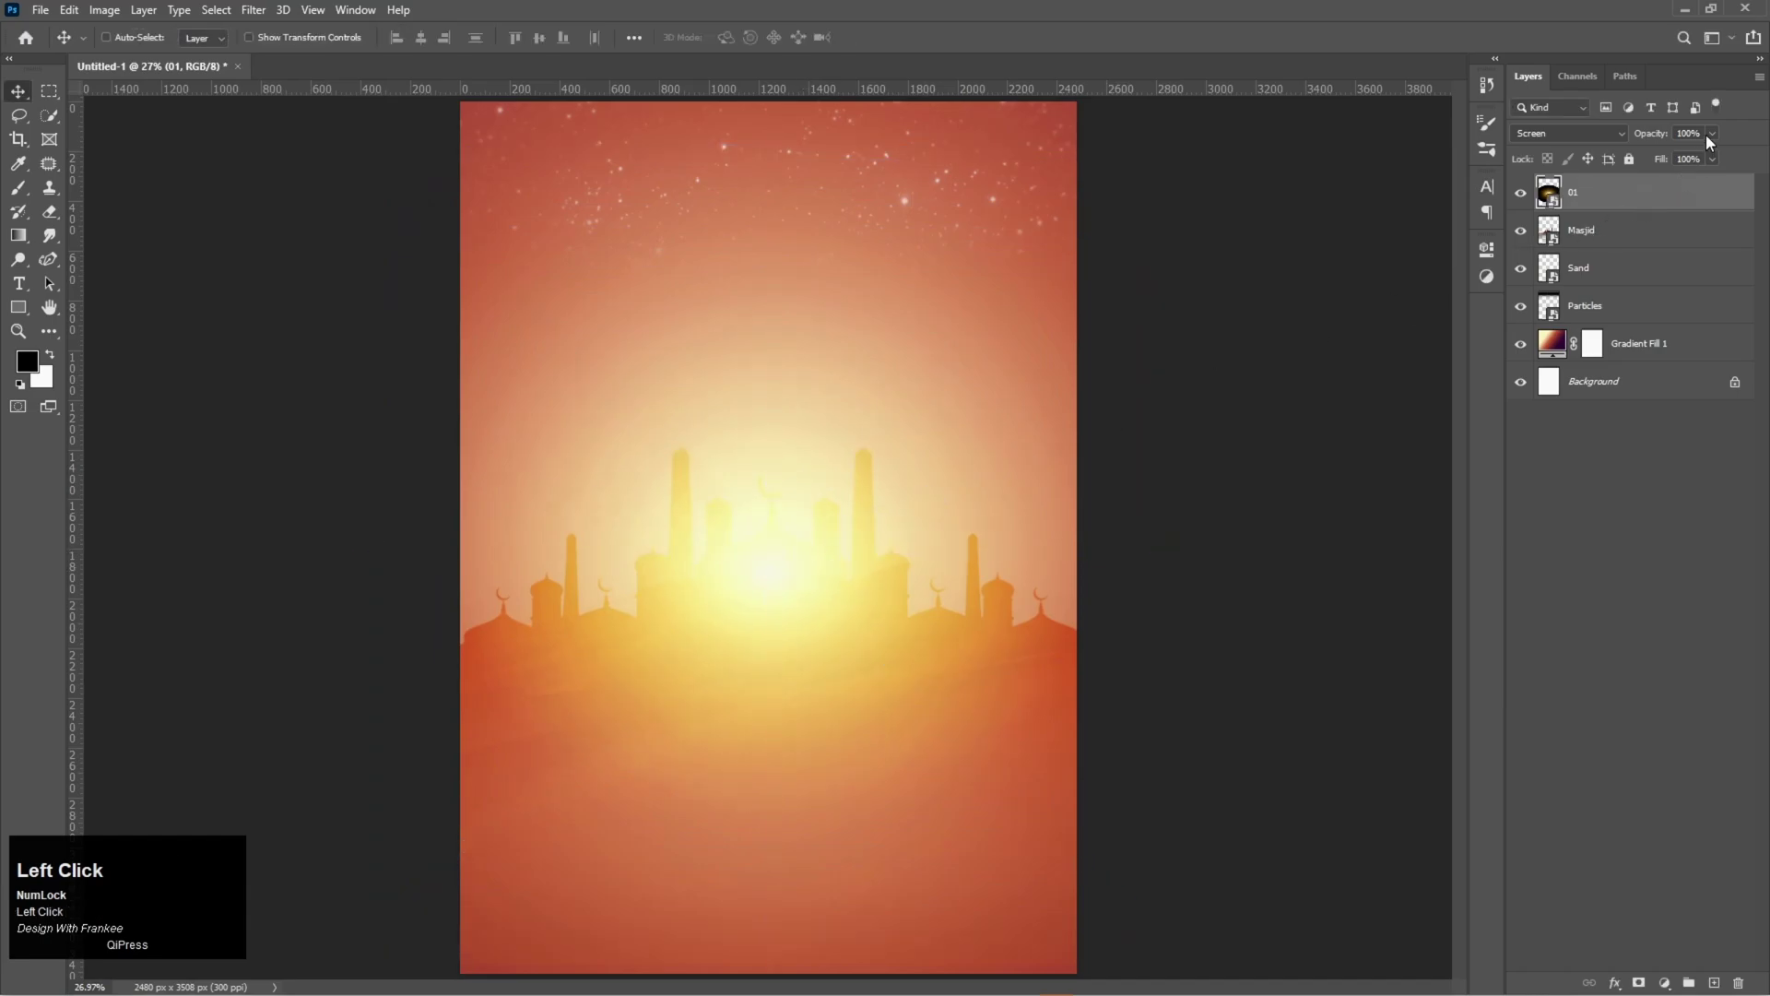
left_click_drag(1712, 158, 1641, 158)
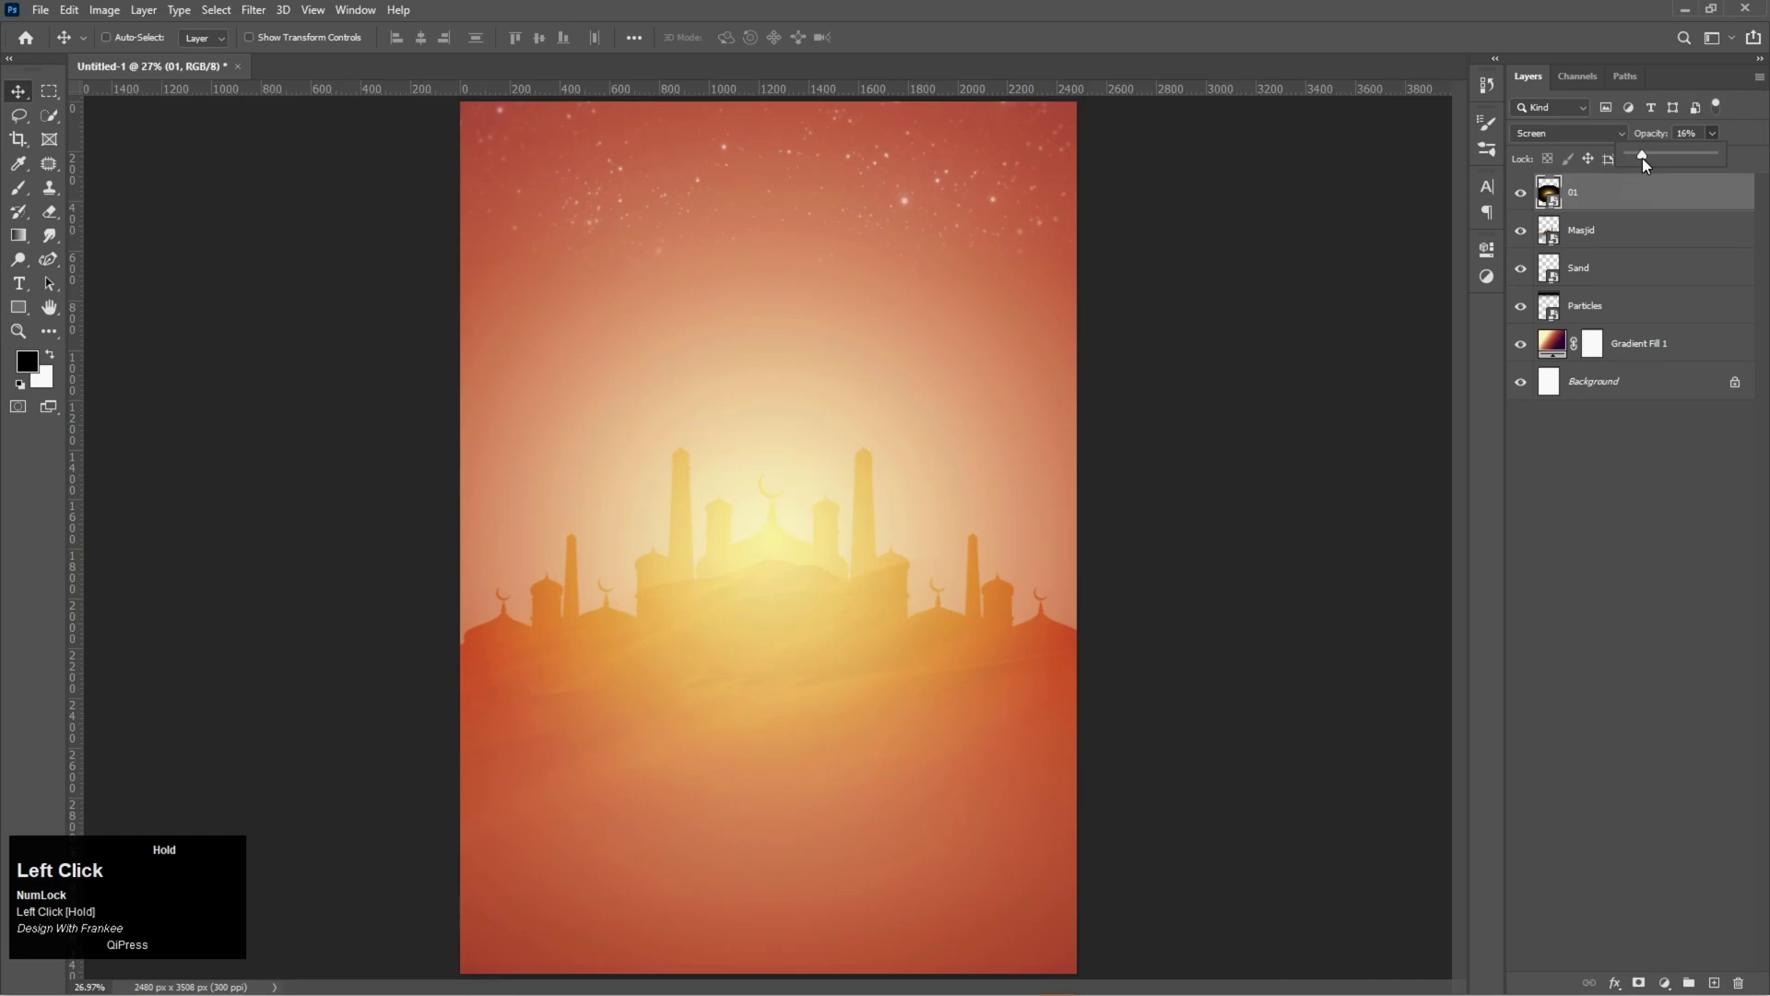
left_click(1635, 439)
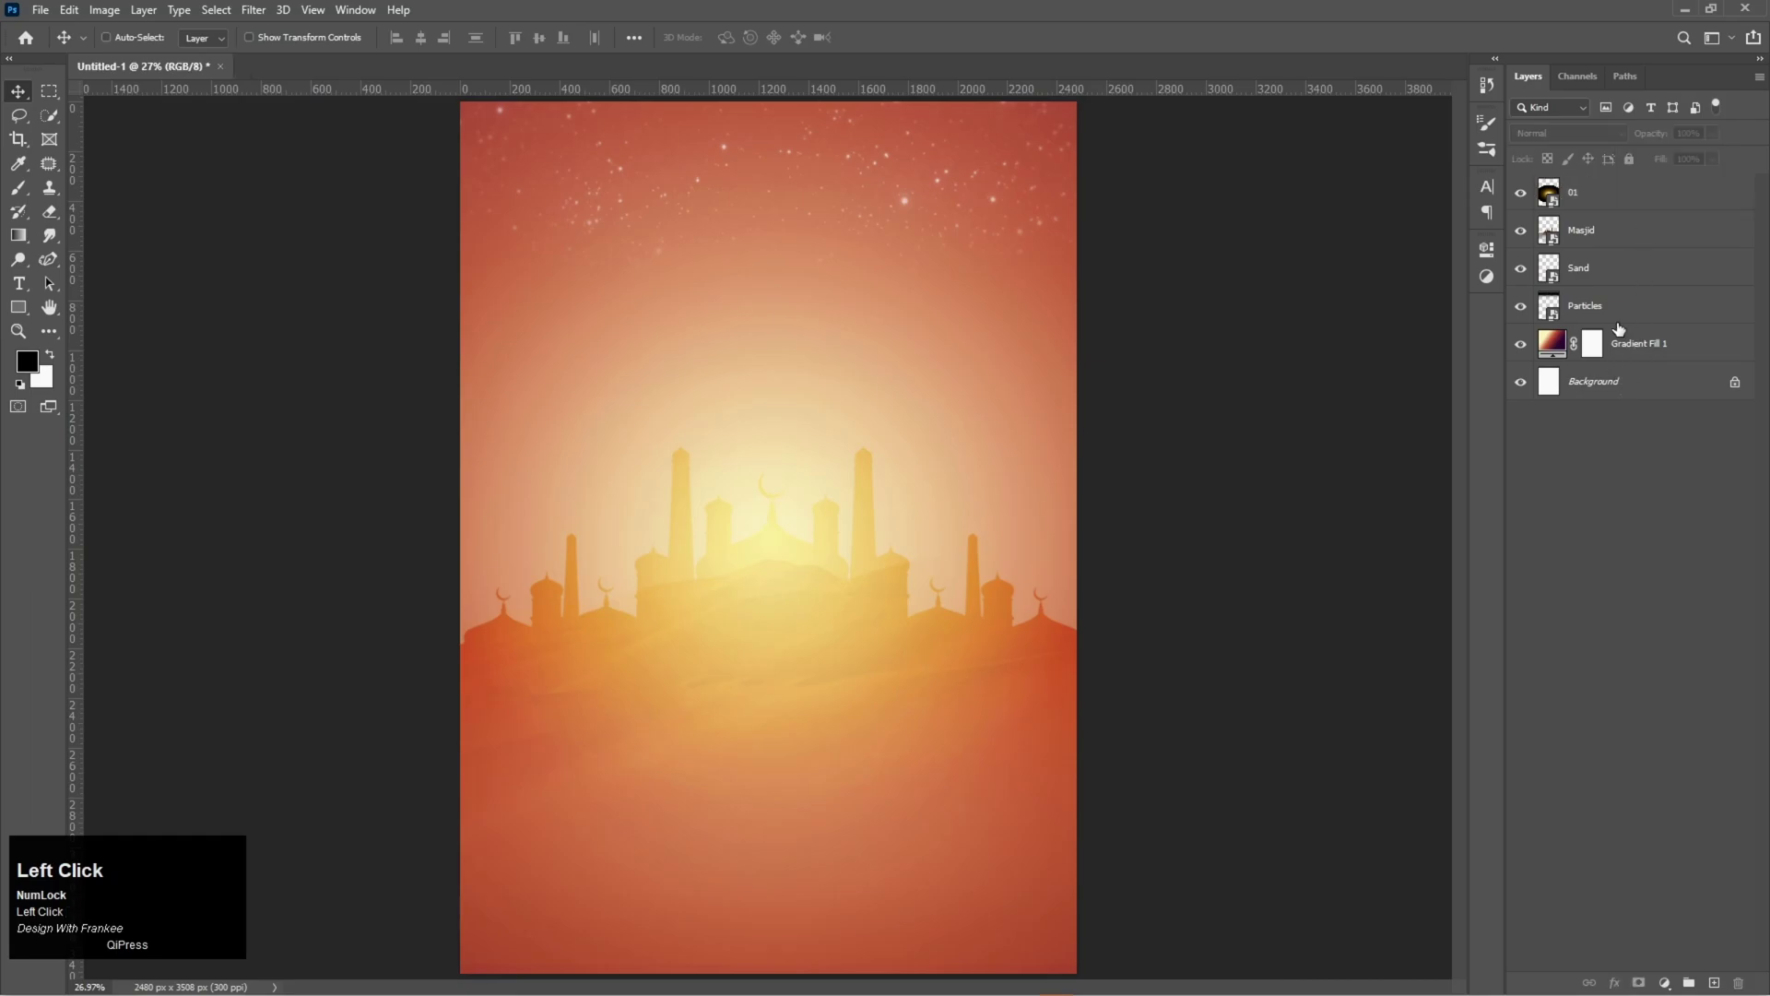
Group the 01, Masjid, Sand, Particles and Gradient Fill 1 layers into one background group
left_click(1625, 192)
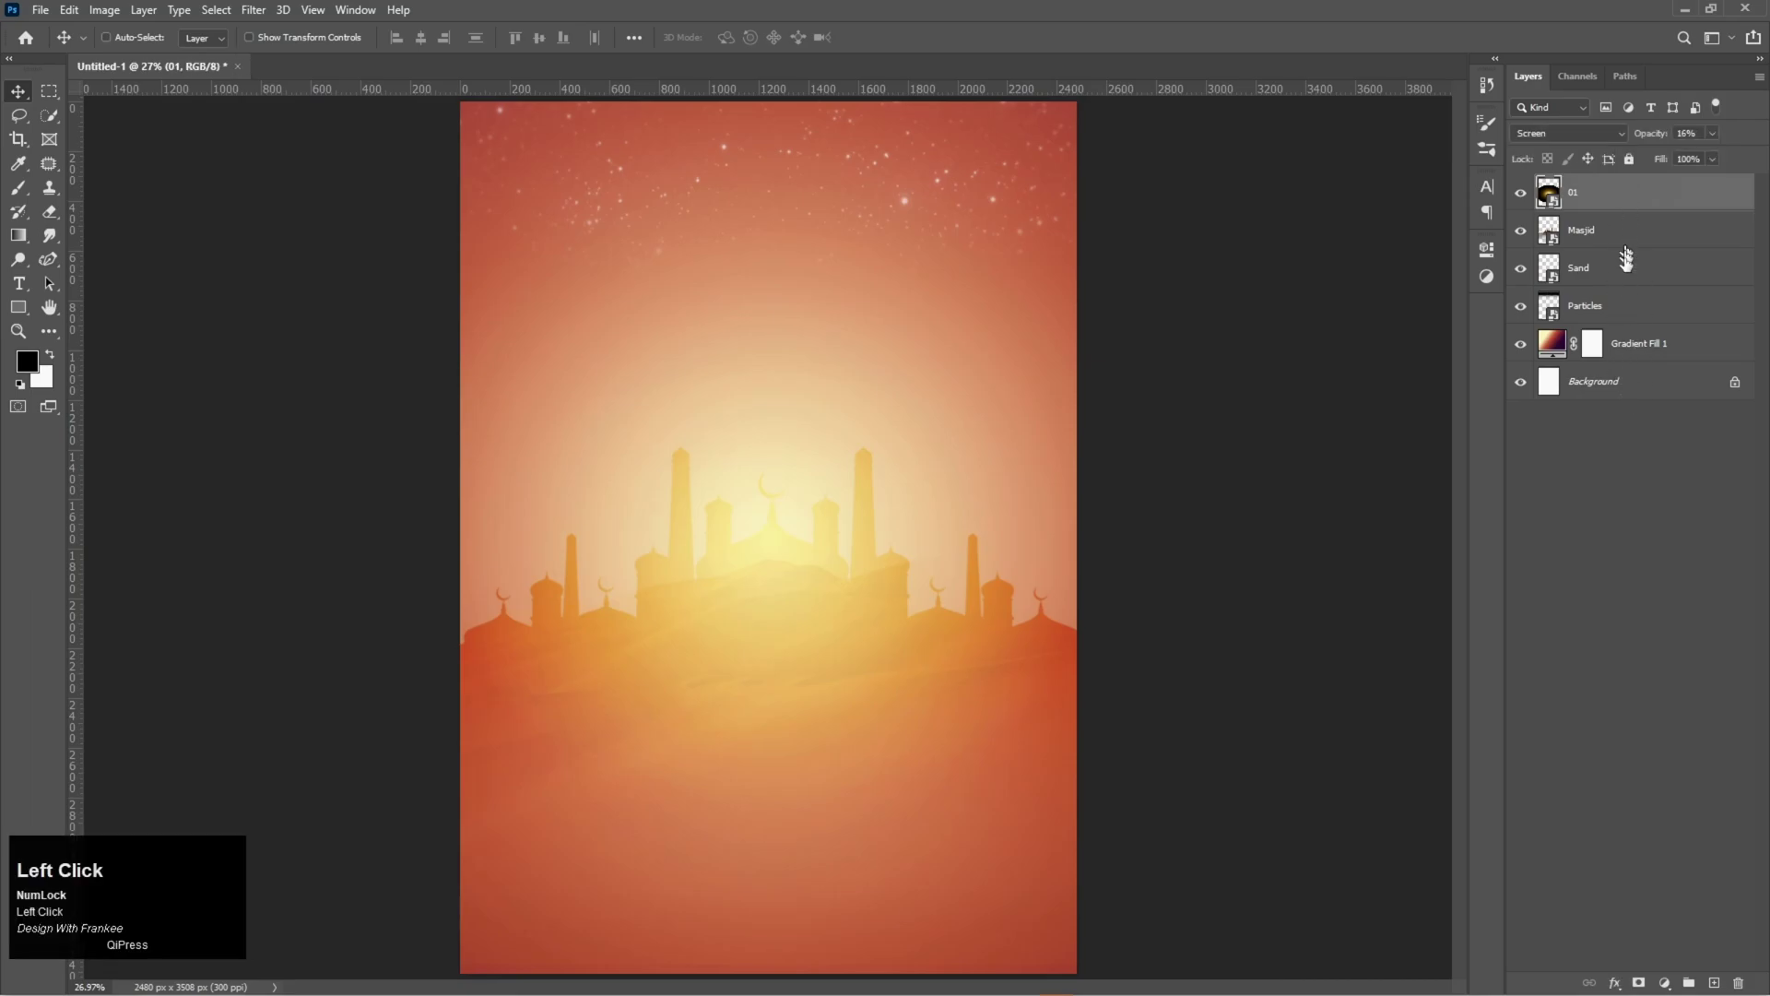
left_click(1626, 317, "shift")
left_click(1647, 351)
left_click(1627, 204, "ctrl")
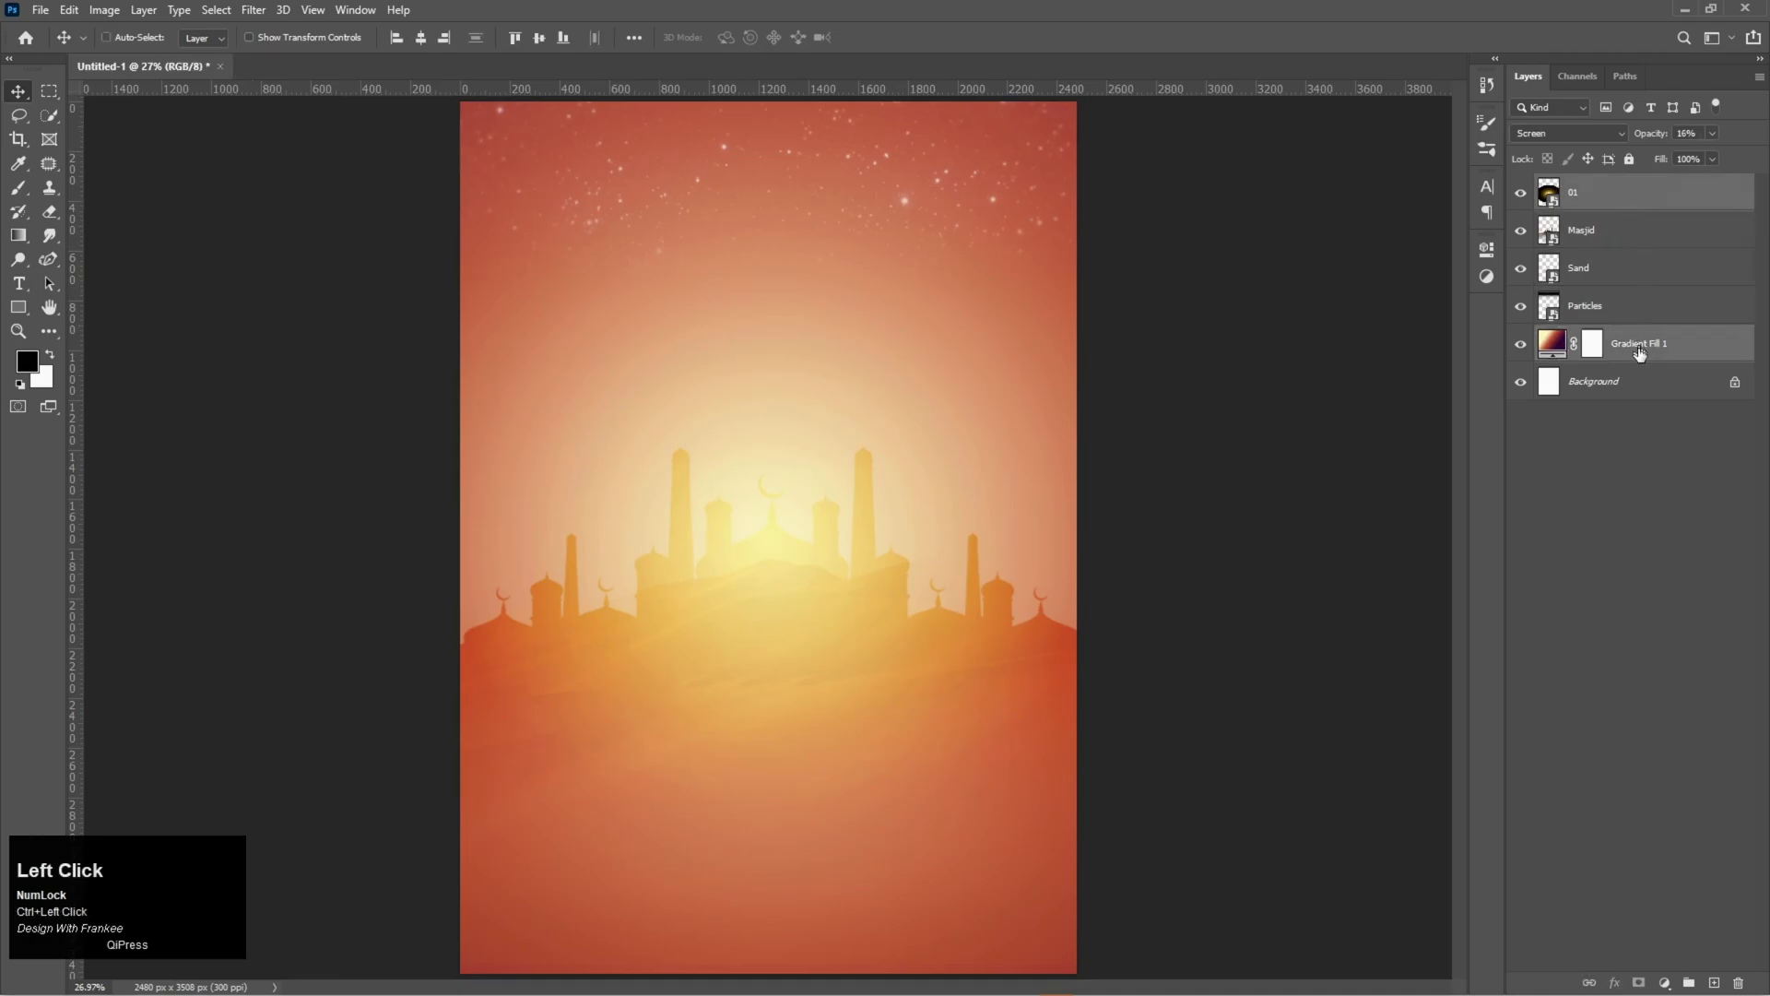
left_click(1610, 240, "ctrl")
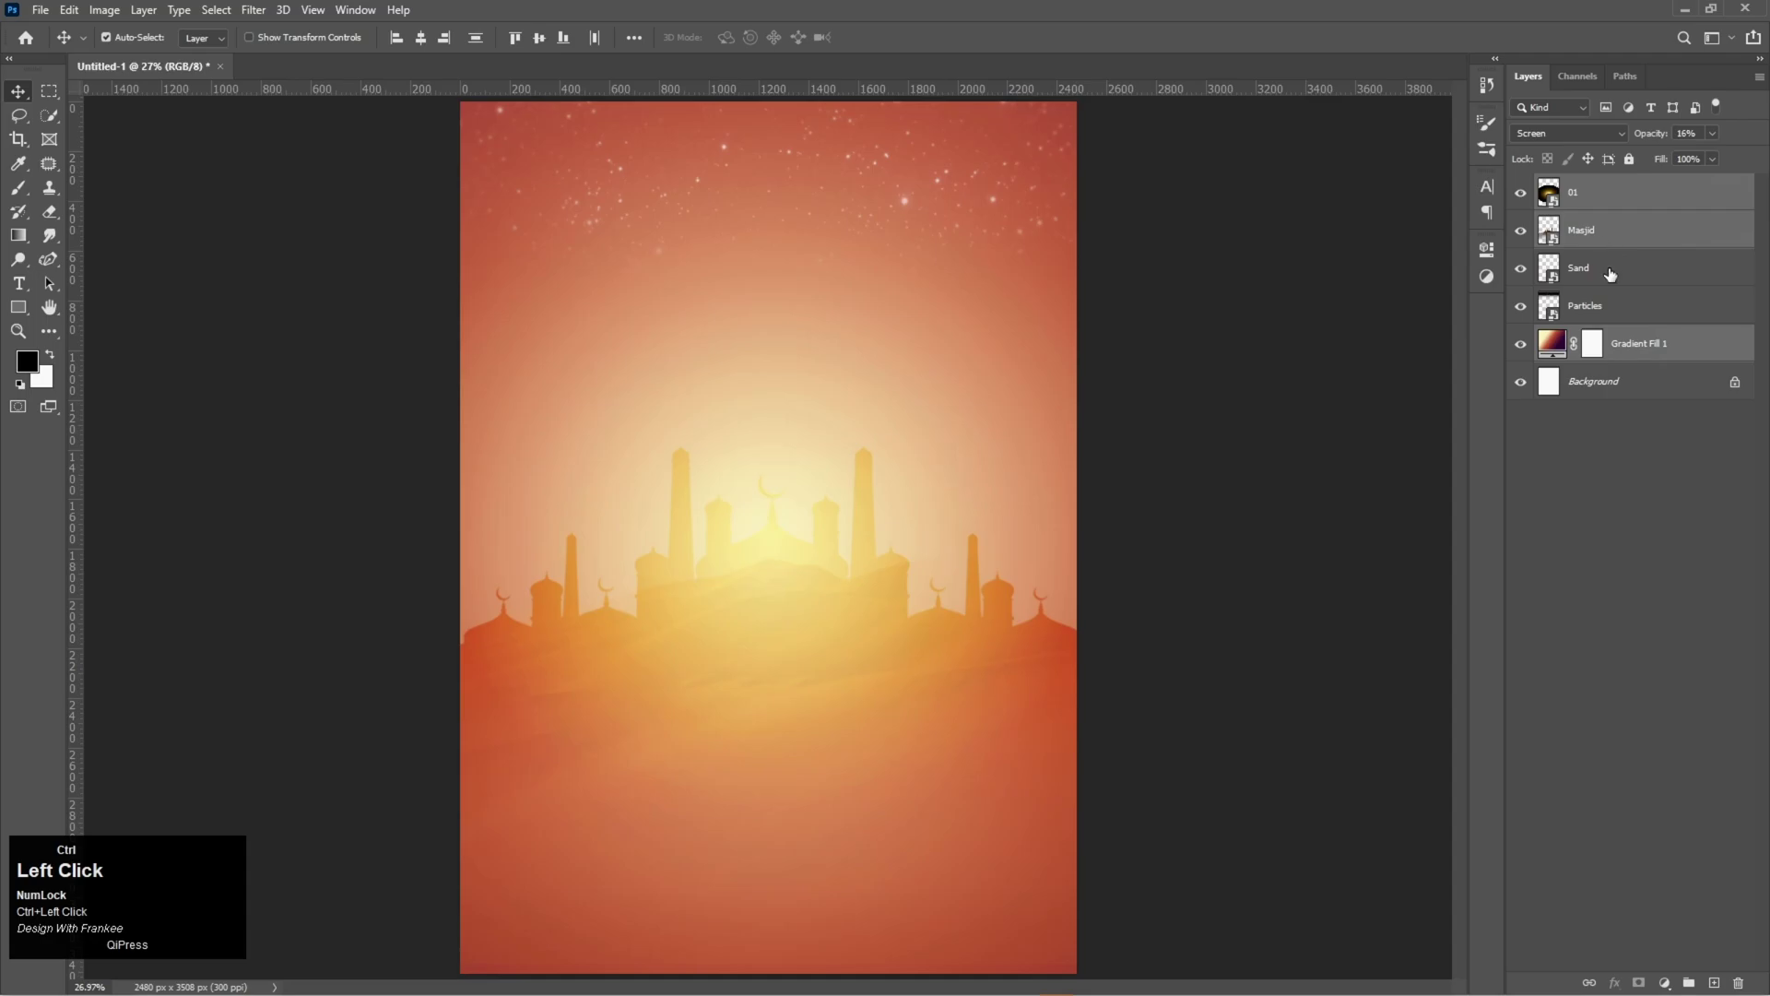
left_click(1610, 274, "ctrl")
left_click(1620, 313, "ctrl")
key("ctrl+g")
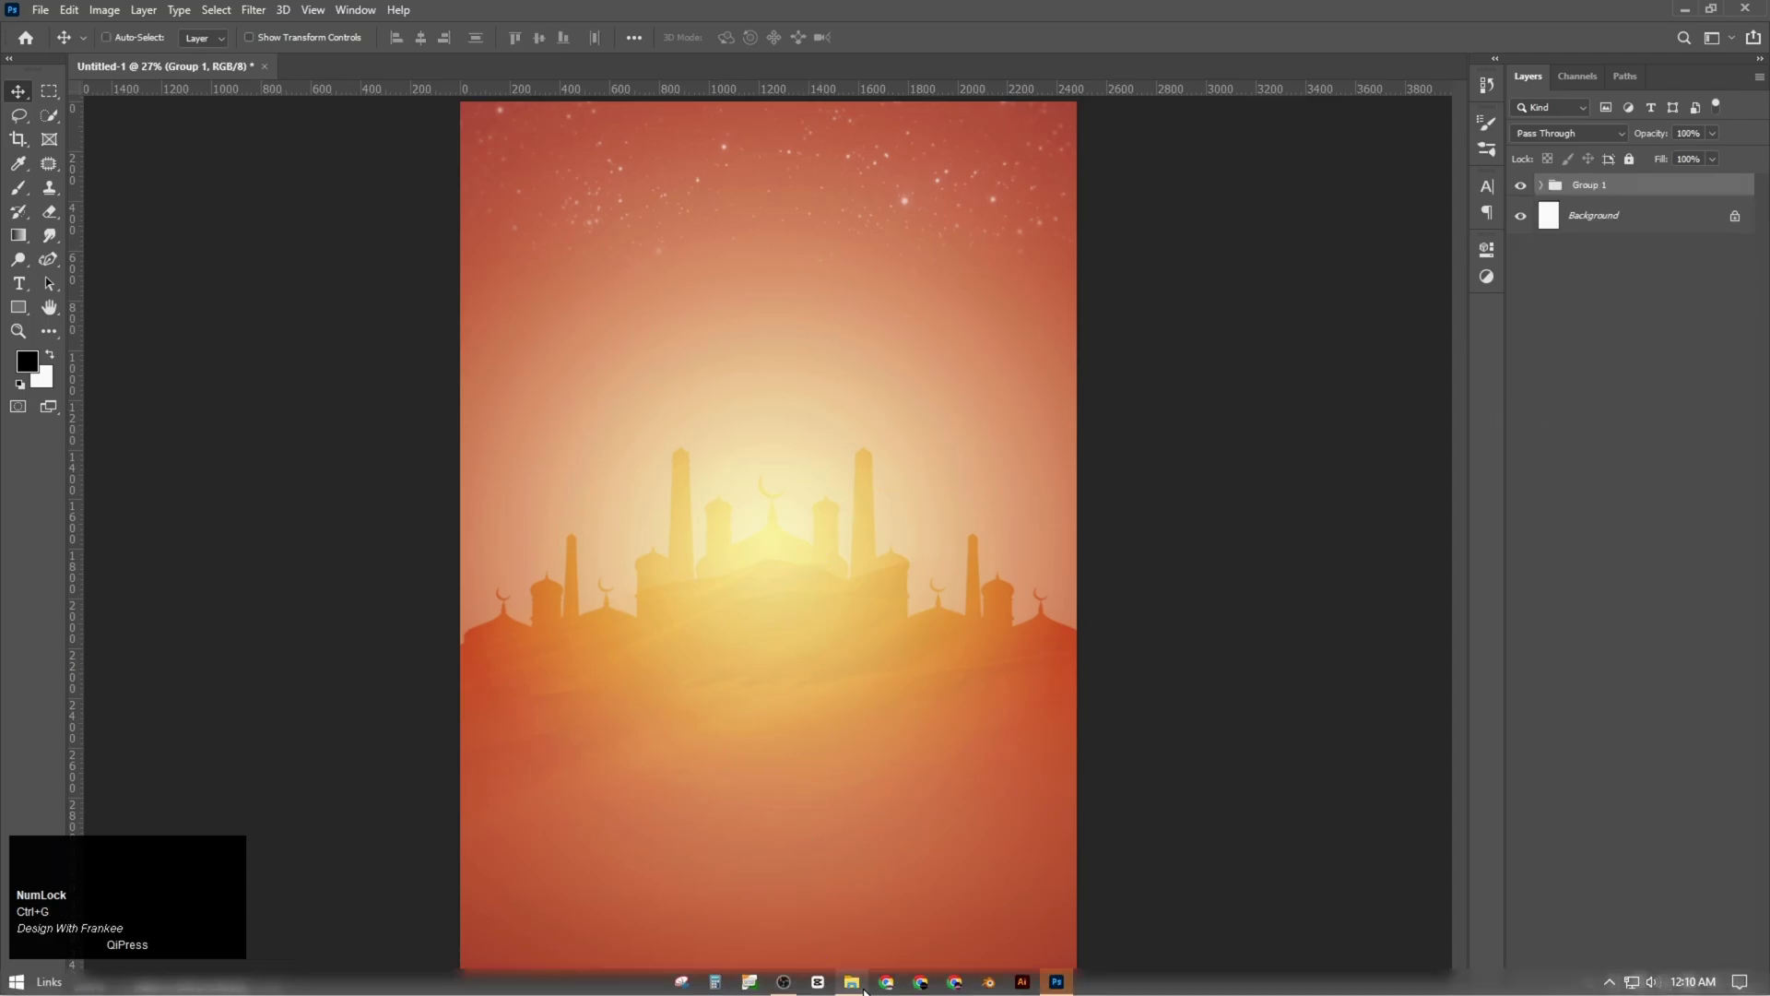
Place the Lamp 02 image, scaled to about 142%, so it hangs from the page's upper edge near the left side
left_click(851, 981)
left_click_drag(730, 142, 585, 276)
left_click_drag(689, 386, 746, 441)
key("space")
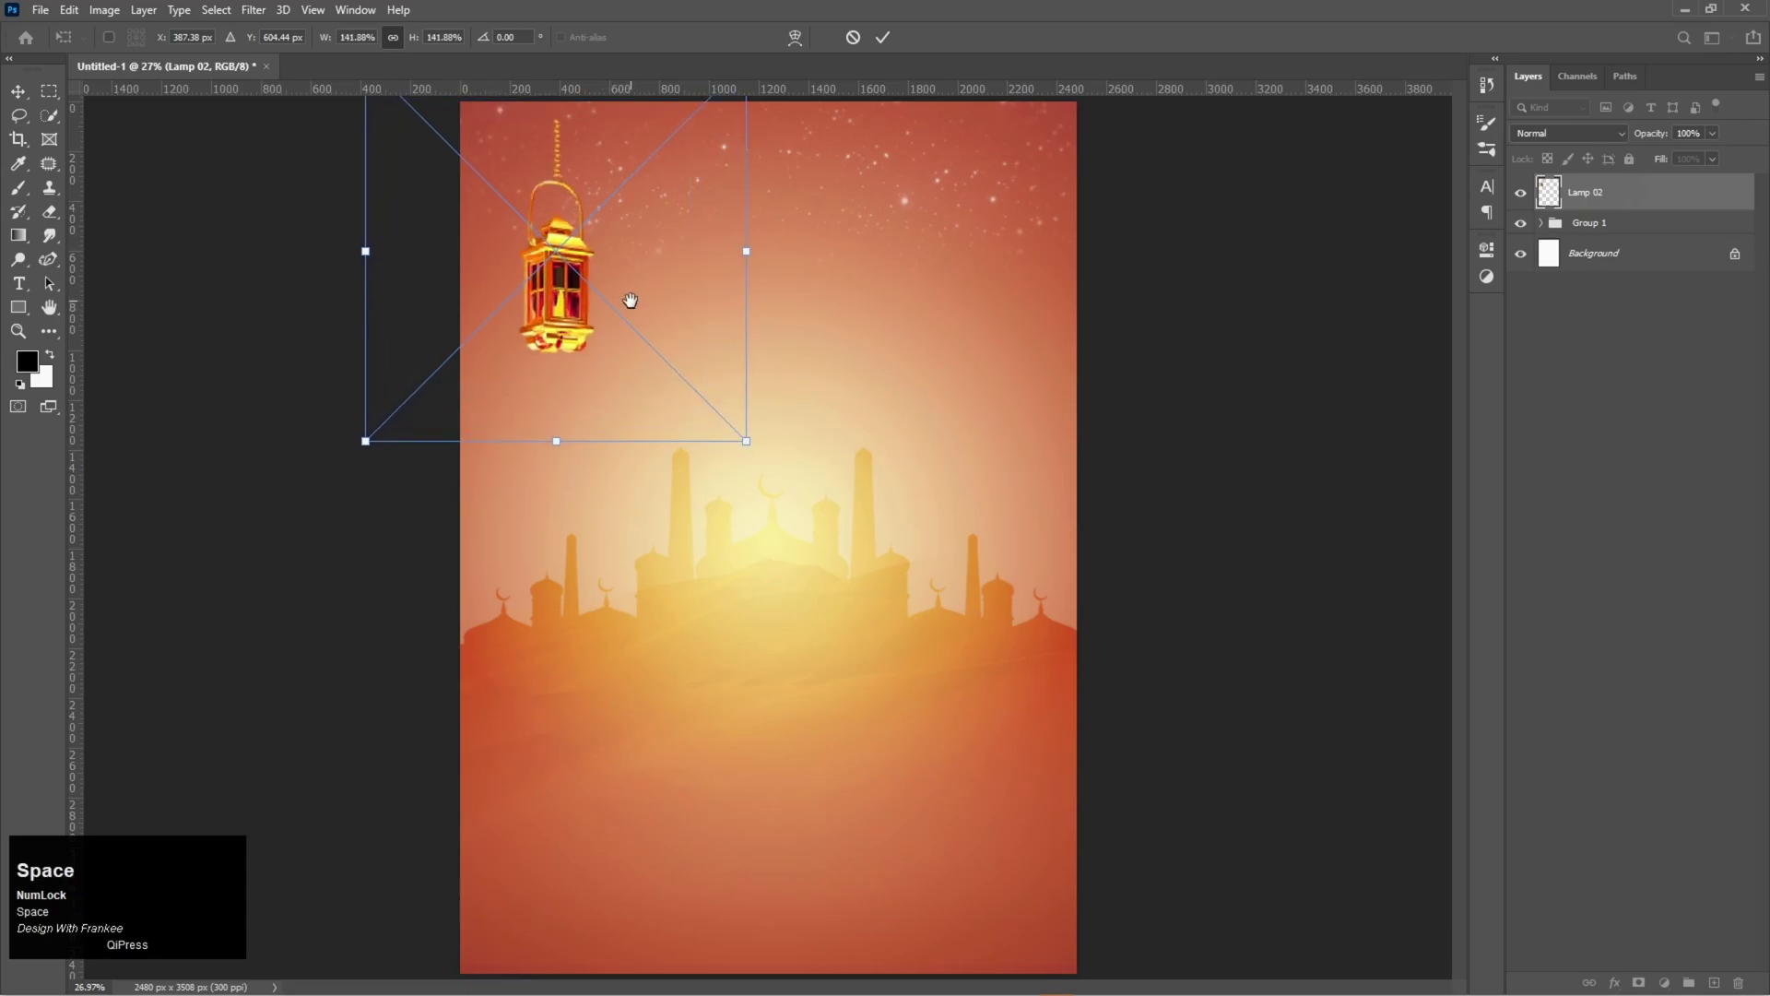
scroll(633, 330, "up", 1)
left_click_drag(613, 309, 609, 390)
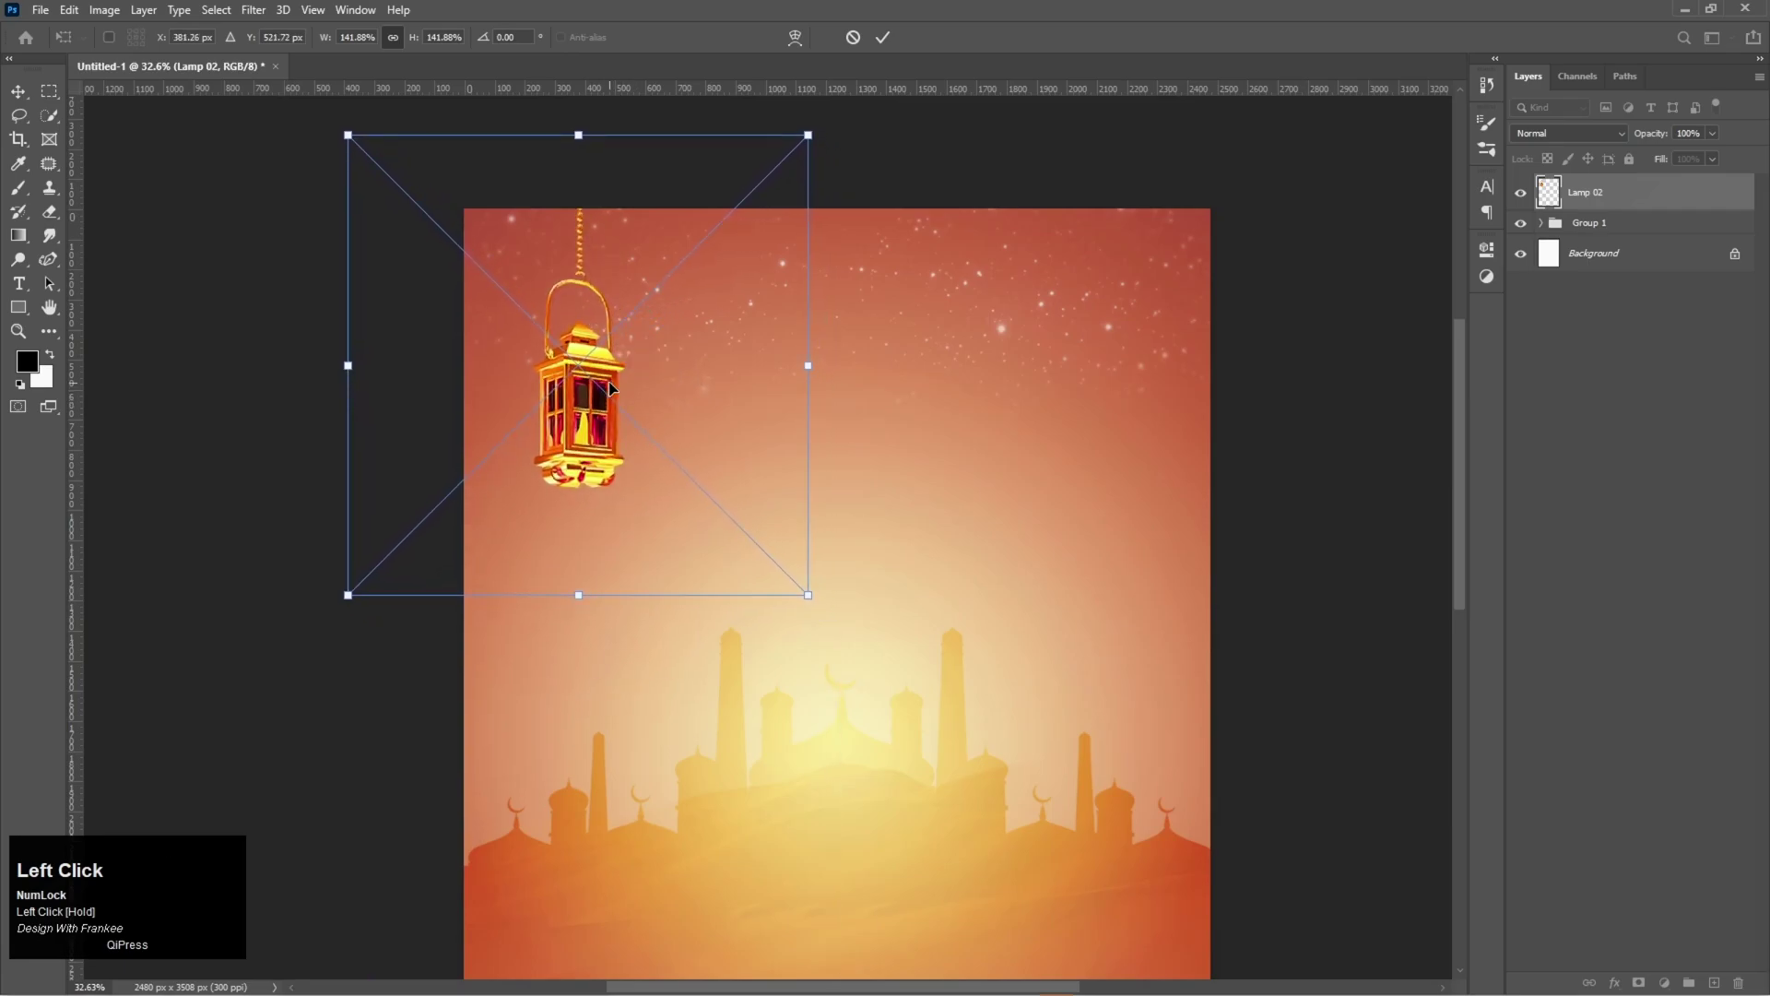
double_click(610, 385)
Place the 02 glow image over the lantern's glass and blend it with Screen
mouse_move(970, 982)
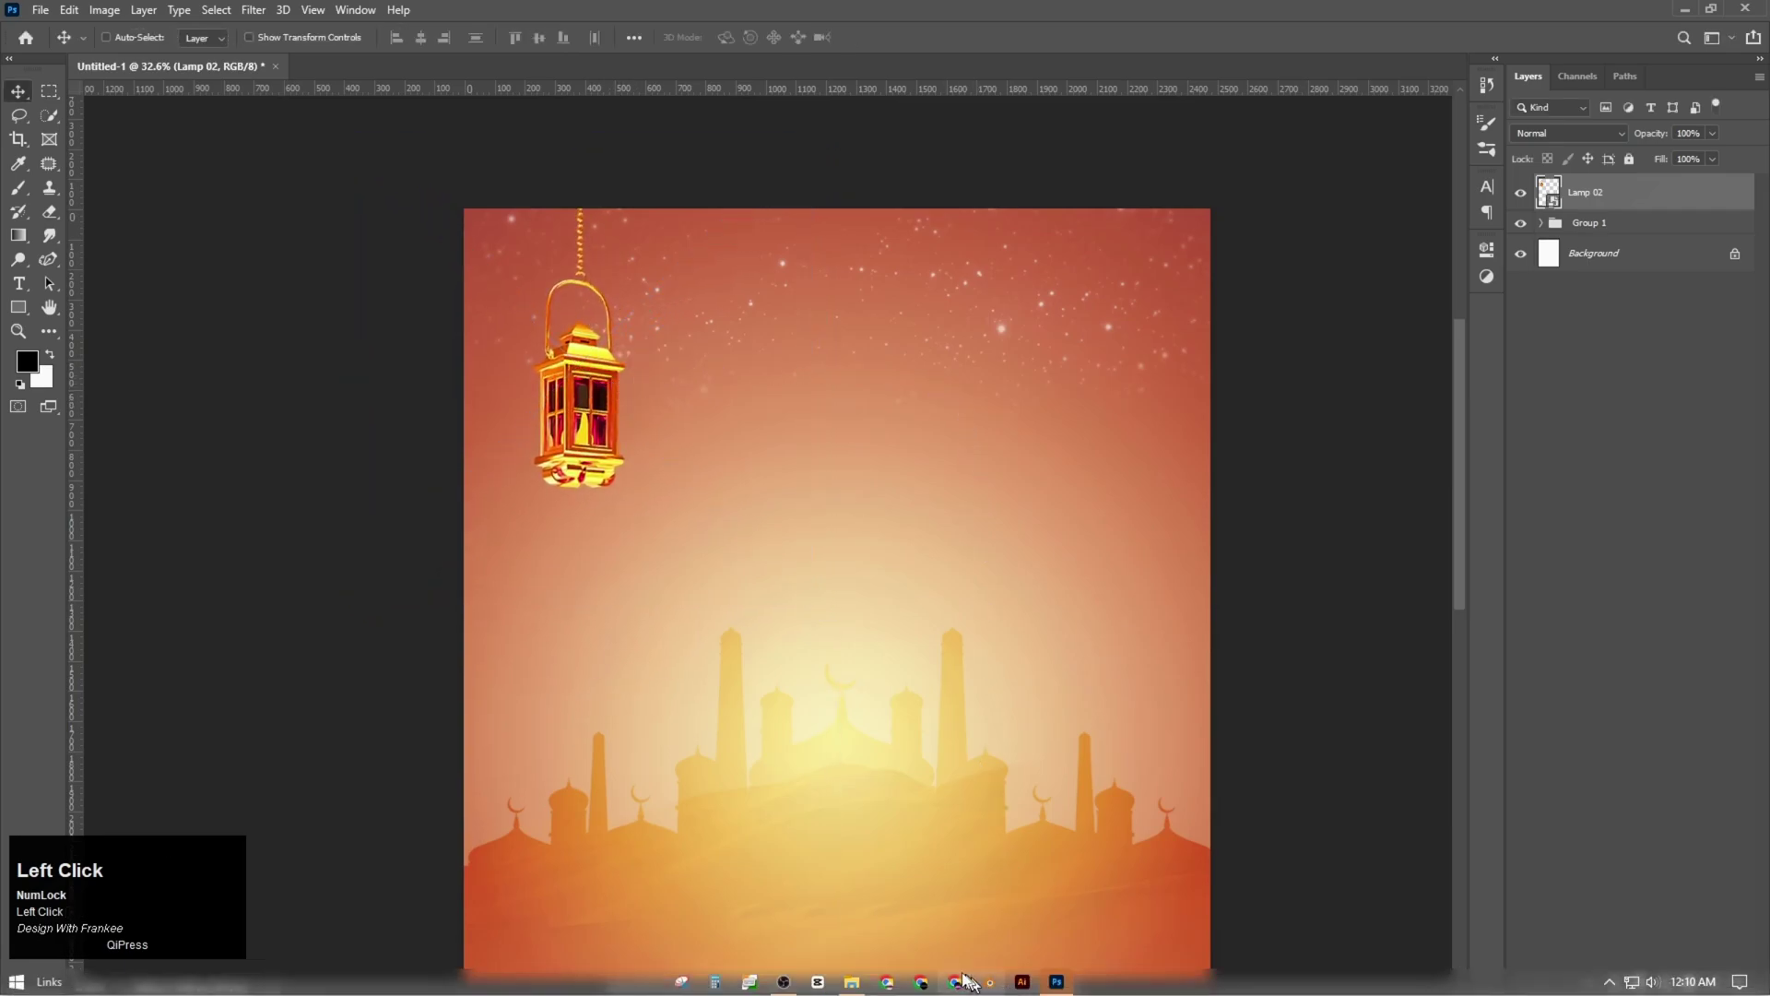
left_click(852, 982)
left_click_drag(323, 181, 687, 563)
left_click_drag(894, 603, 636, 422)
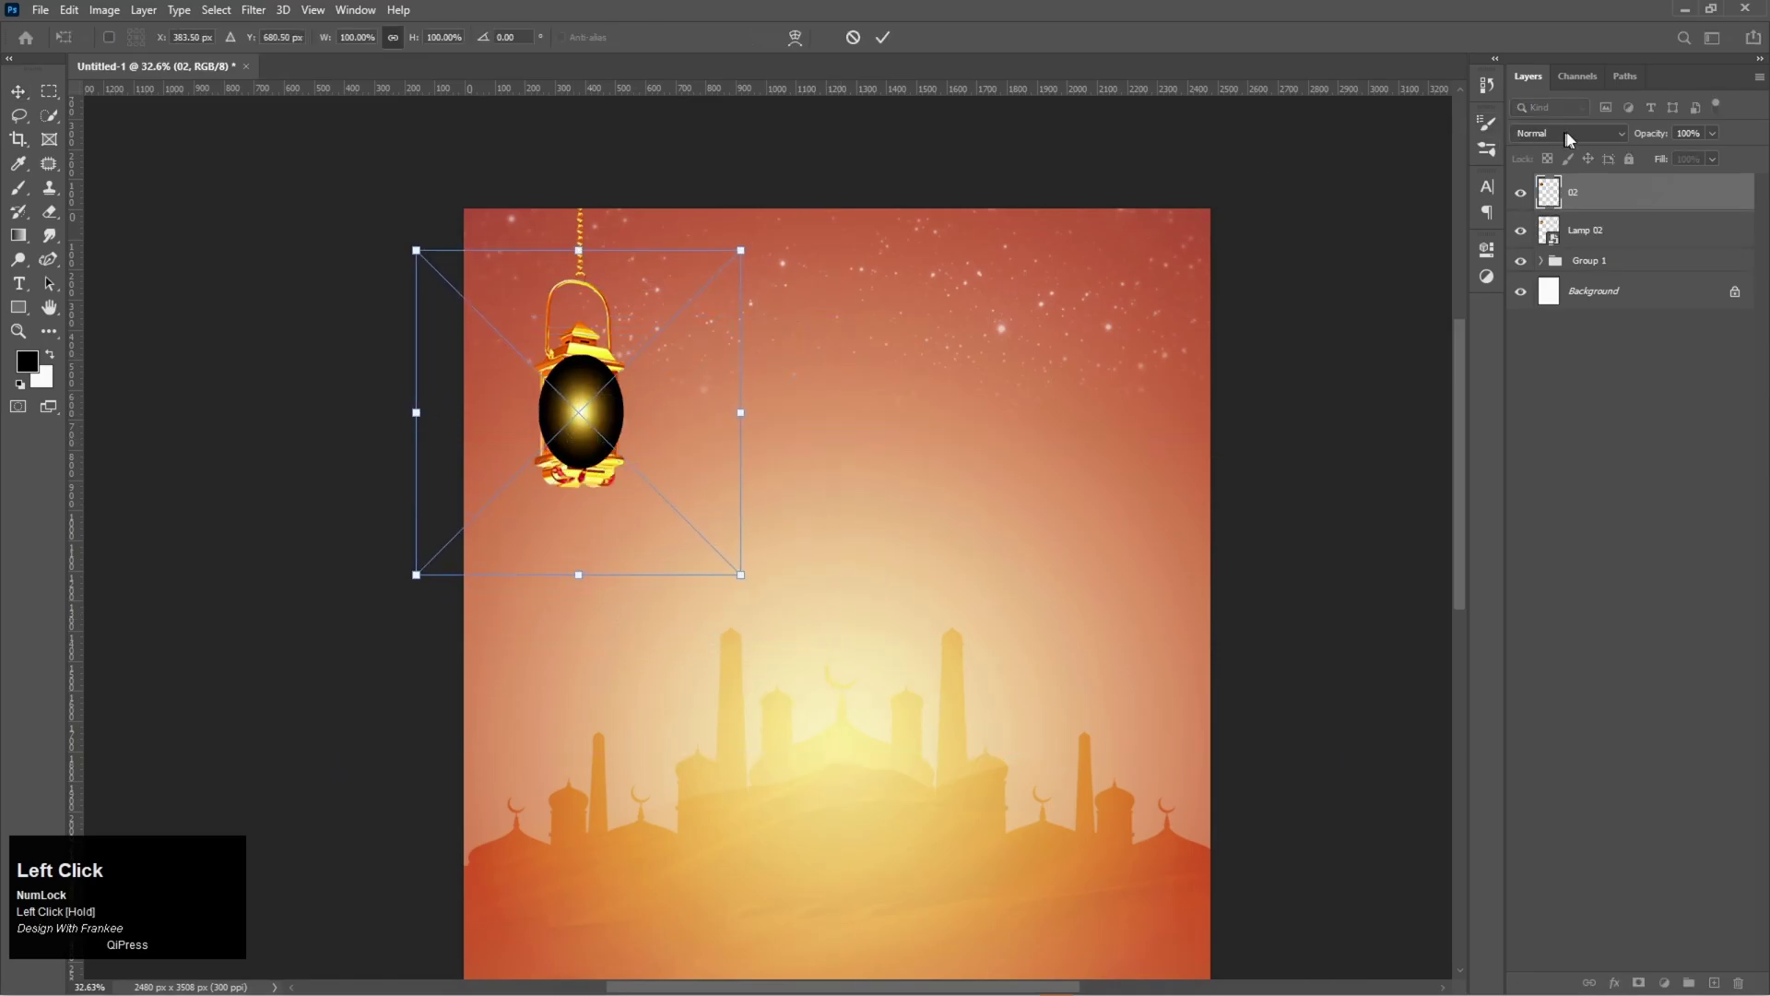
left_click(1568, 133)
left_click(1554, 287)
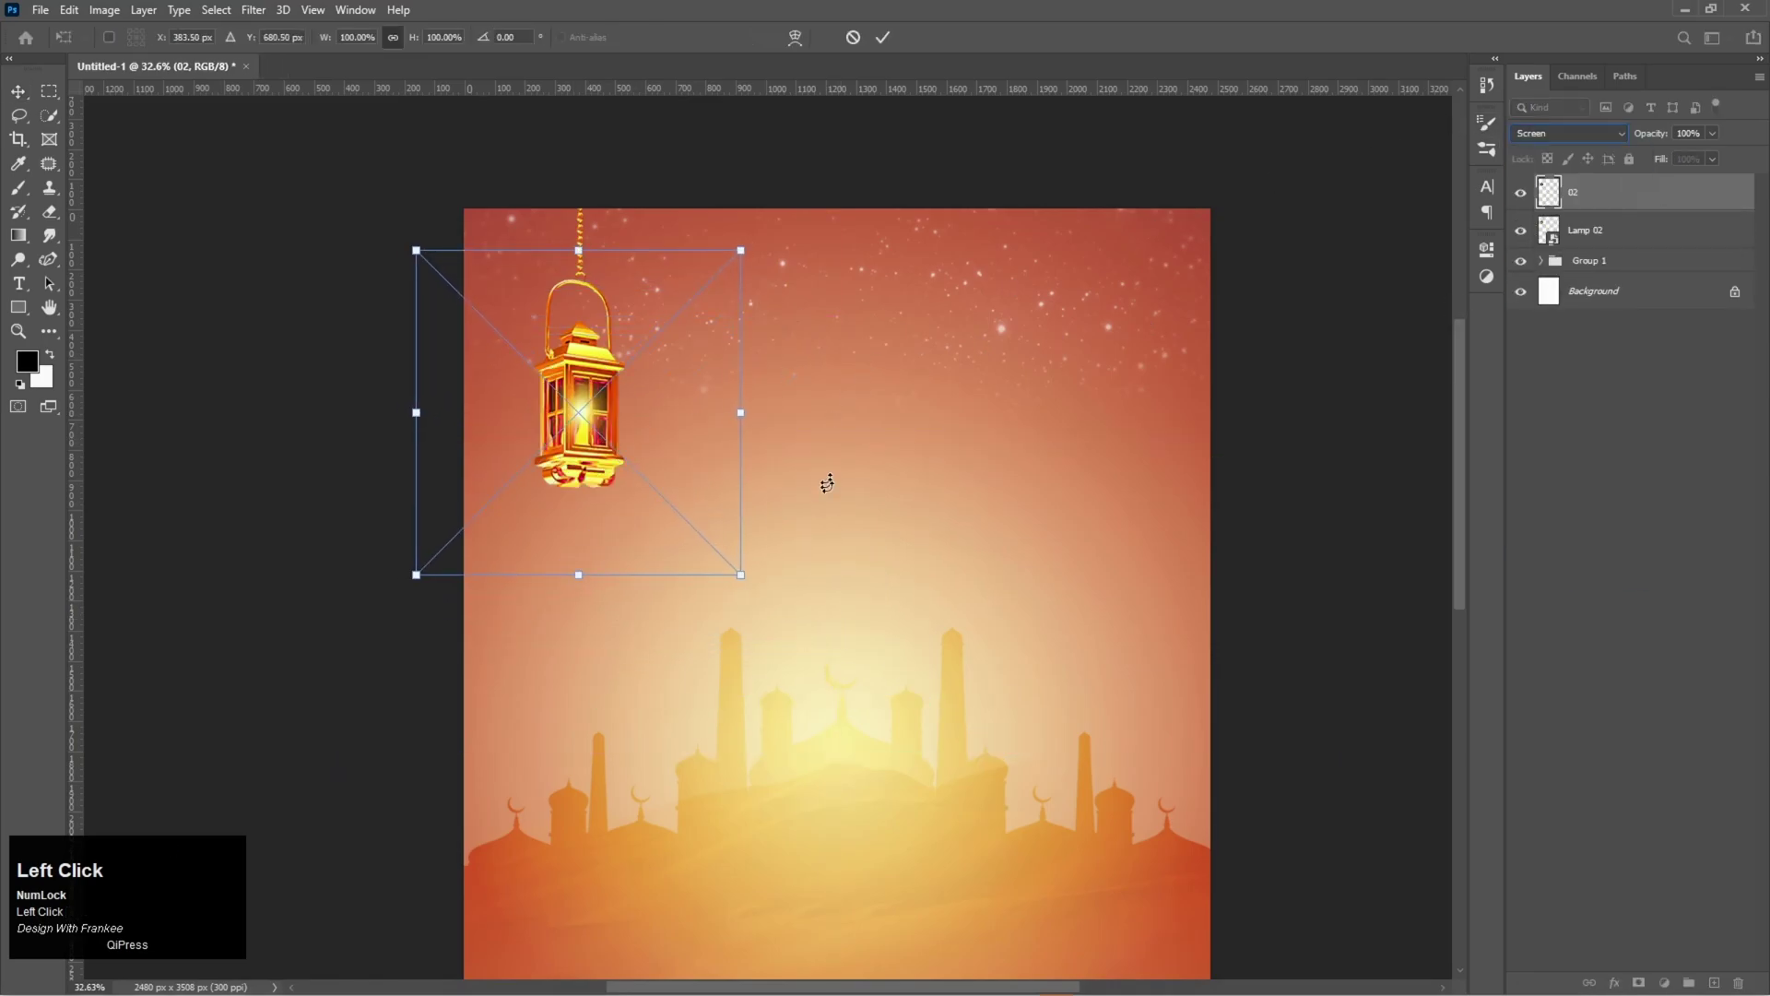
Enlarge the 02 glow slightly, apply the placement and nudge it to centre the light inside the lantern
left_click_drag(741, 575, 759, 592)
left_click_drag(597, 428, 598, 432)
key("Return")
key("Right")
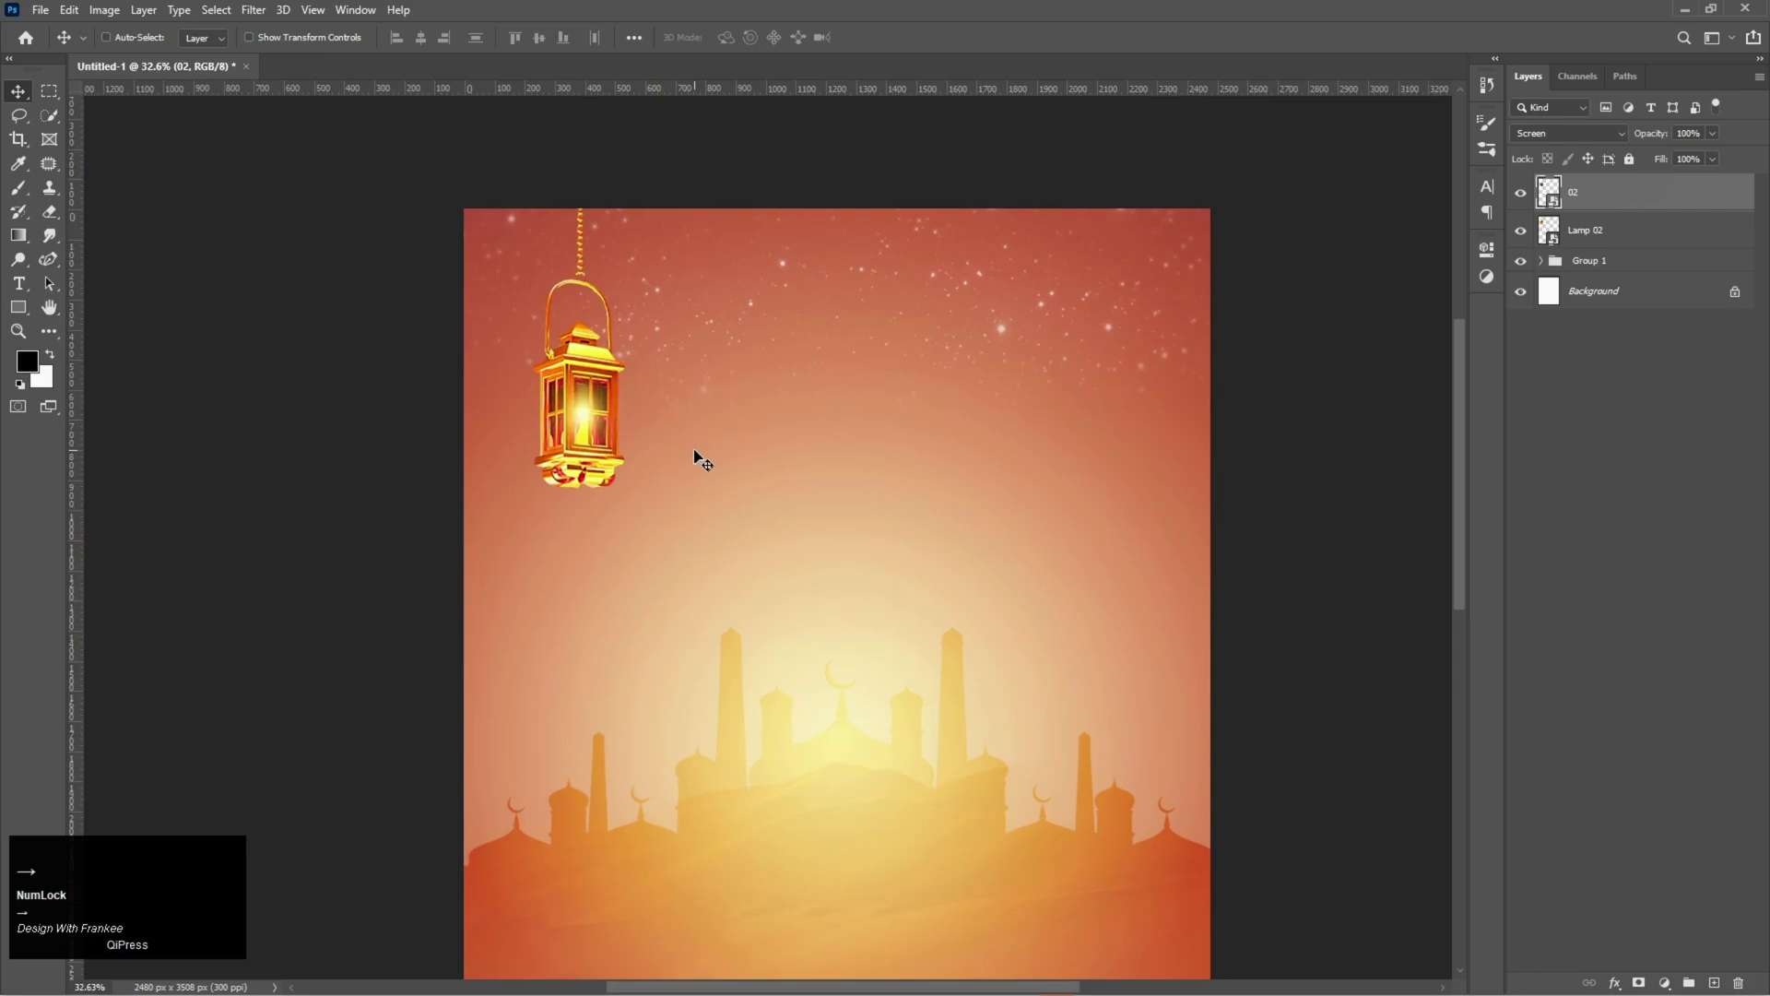
Duplicate the lantern and its glow, flip the copies horizontally and move them to the page's upper right side
left_click(1614, 241, "shift")
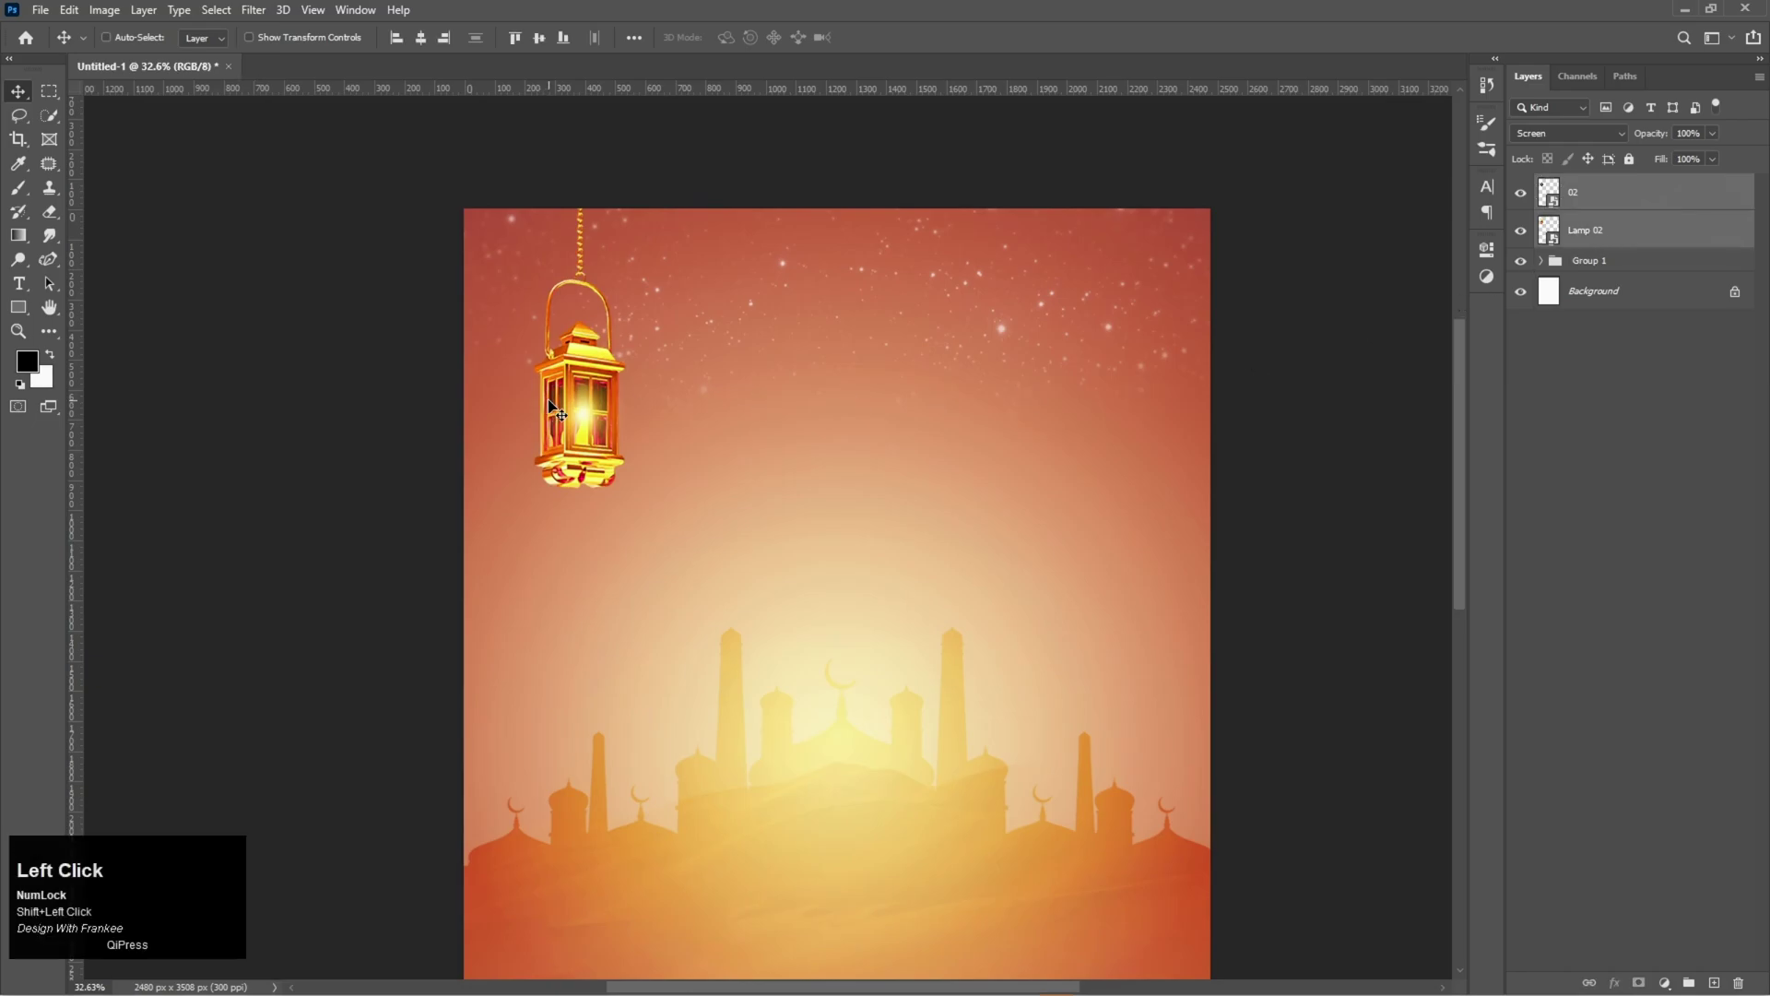
key("ctrl+j")
key("ctrl+t")
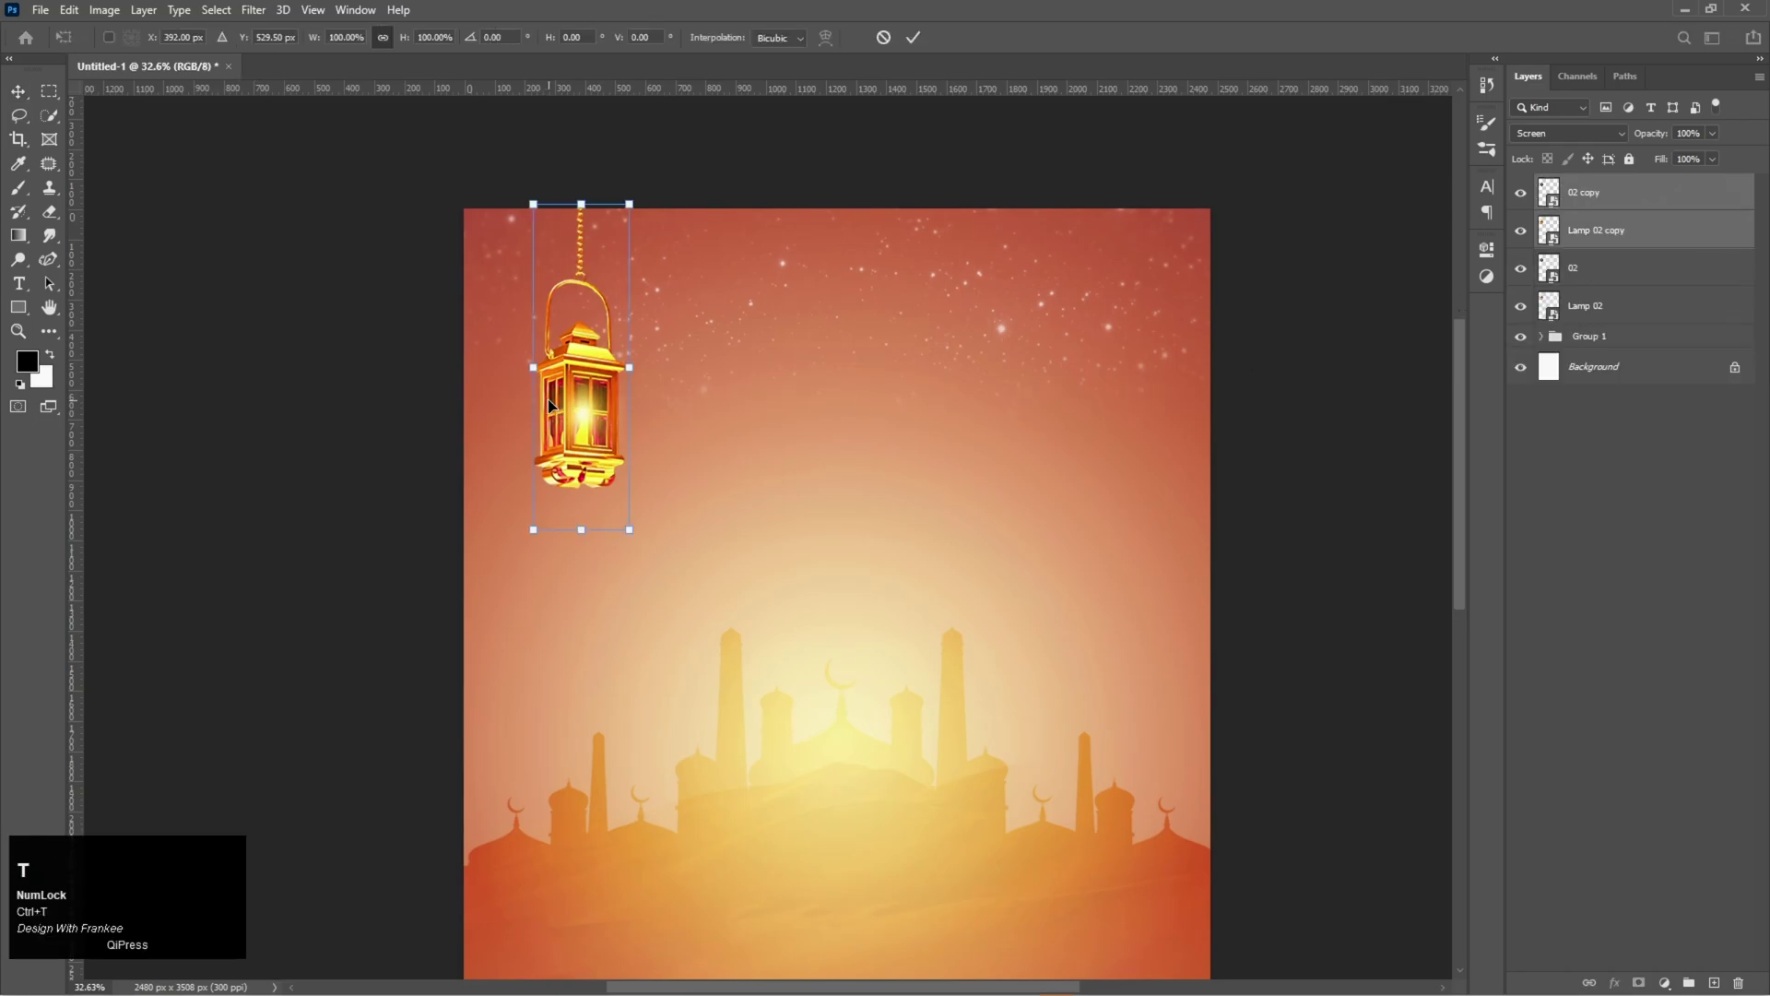
right_click(591, 386)
left_click(685, 697)
left_click_drag(591, 380, 1143, 391)
Shift both lanterns with their glows slightly left and group their four layers
left_click(1645, 320)
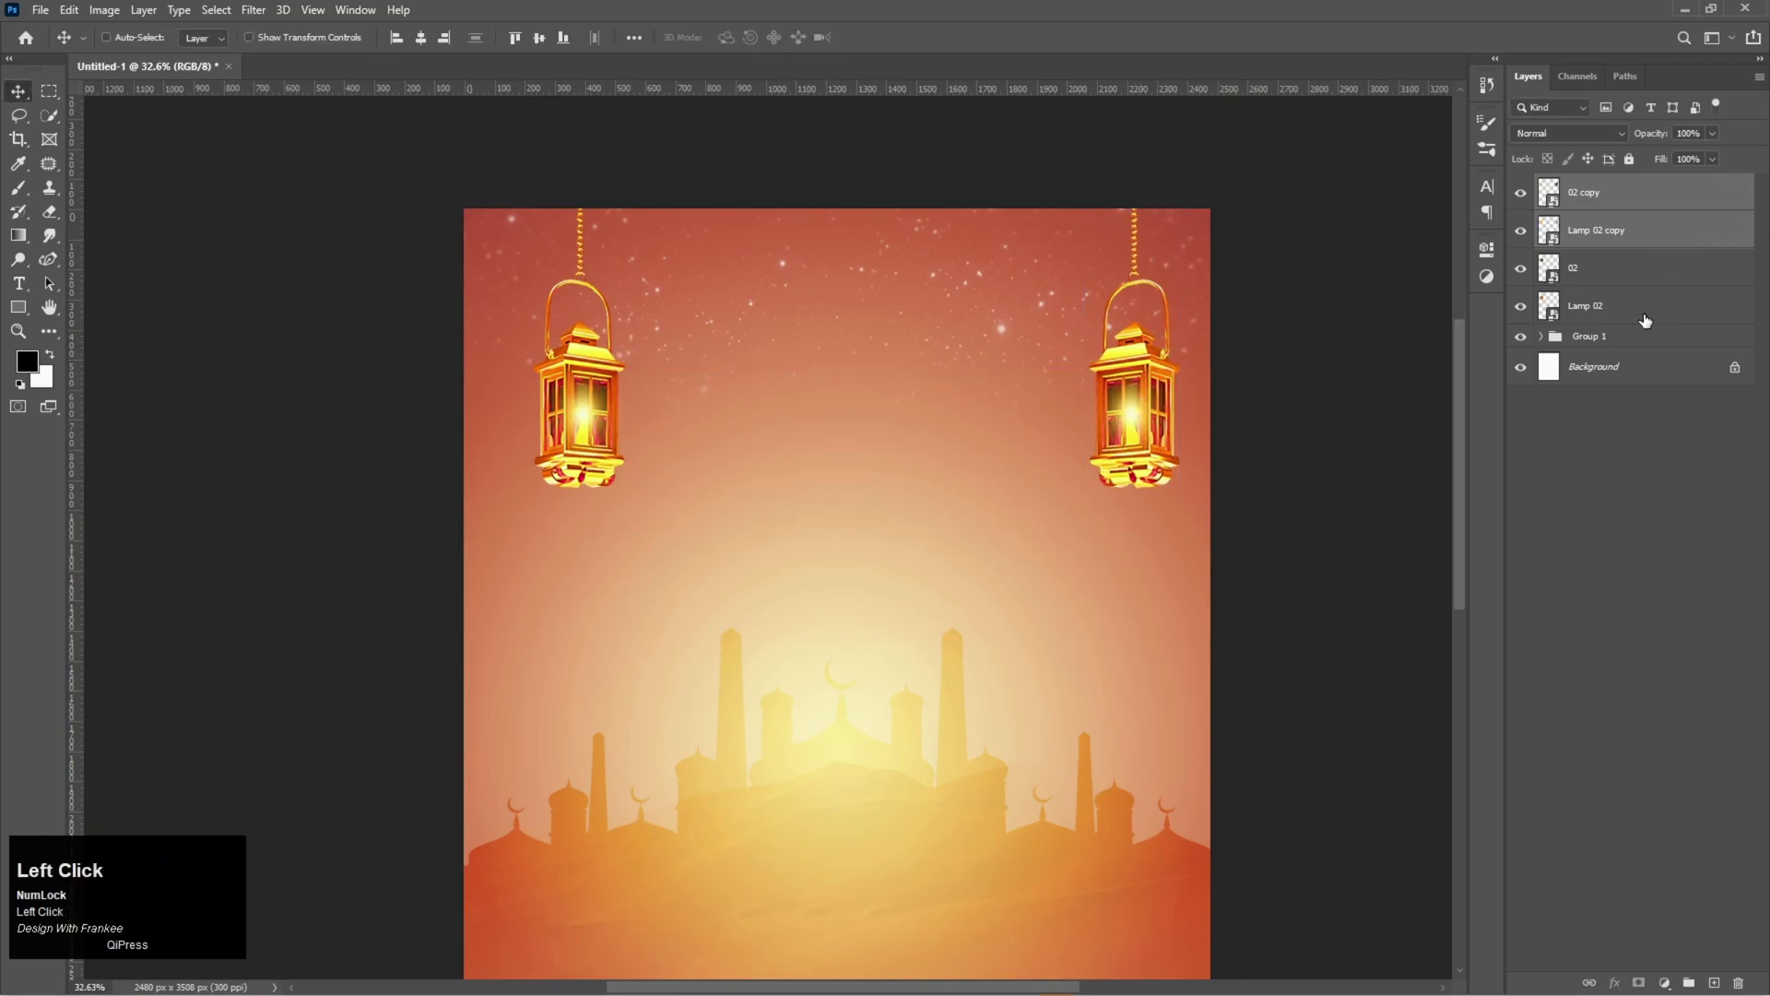
left_click(1634, 195, "shift")
left_click_drag(1007, 392, 986, 391)
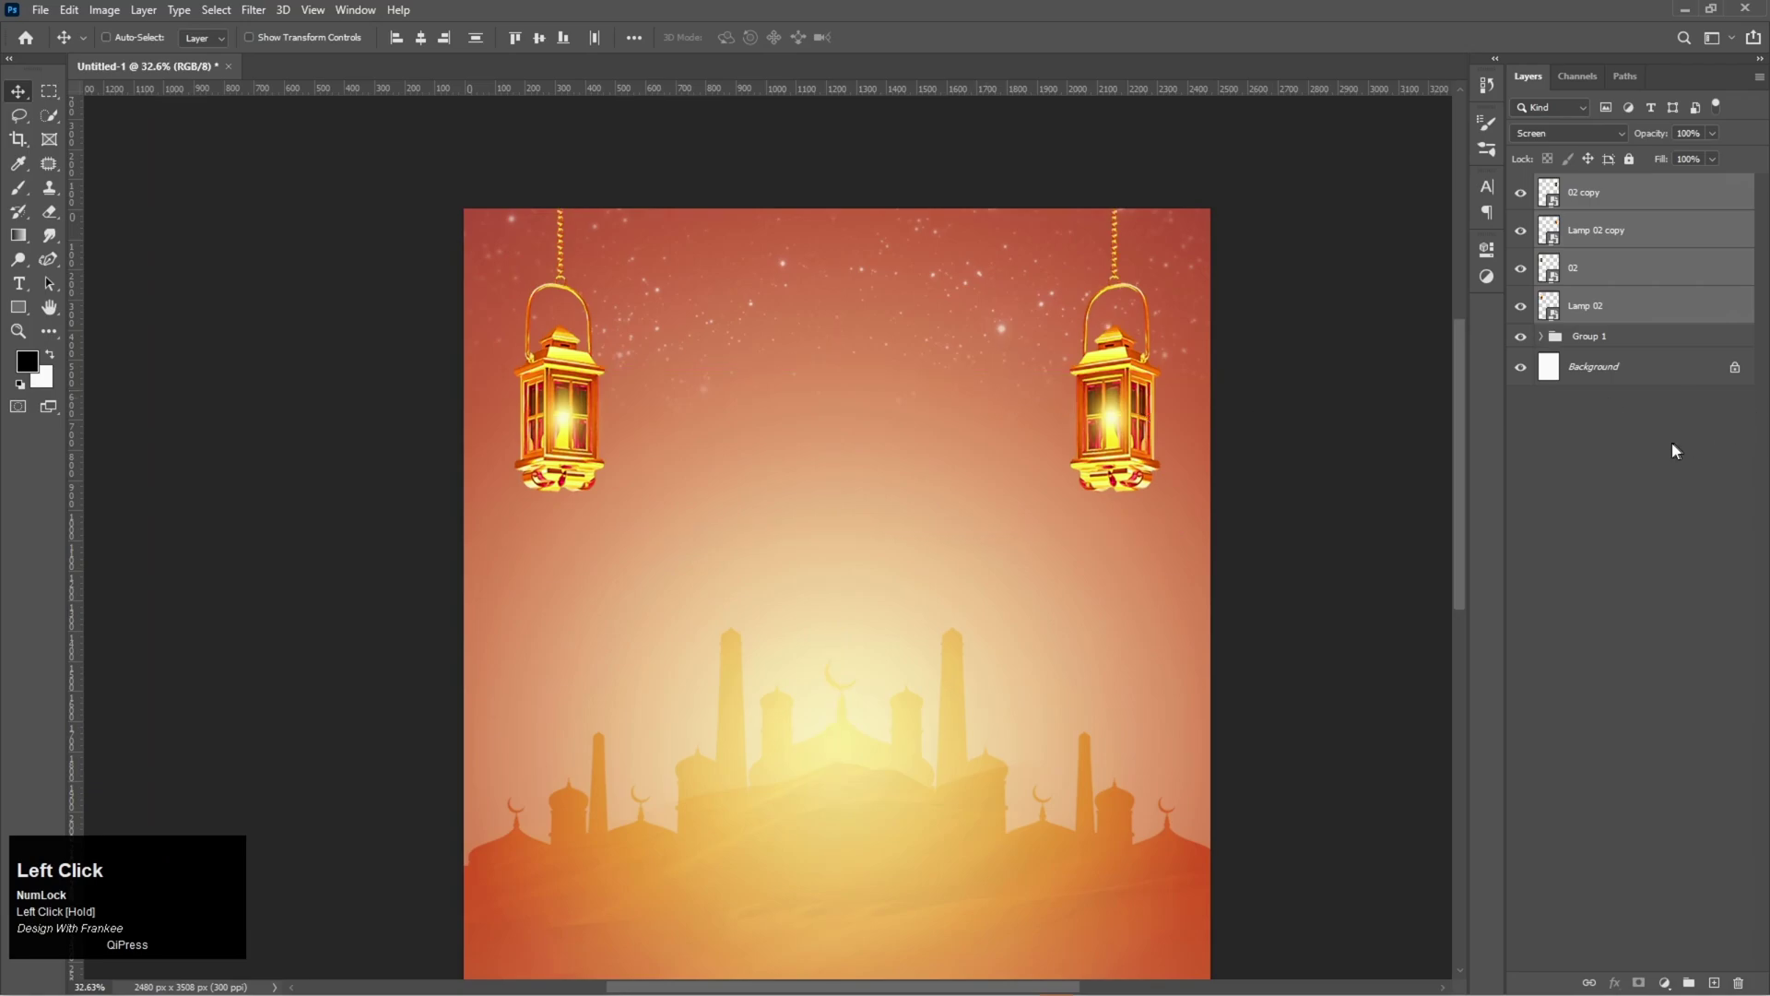
key("ctrl+g")
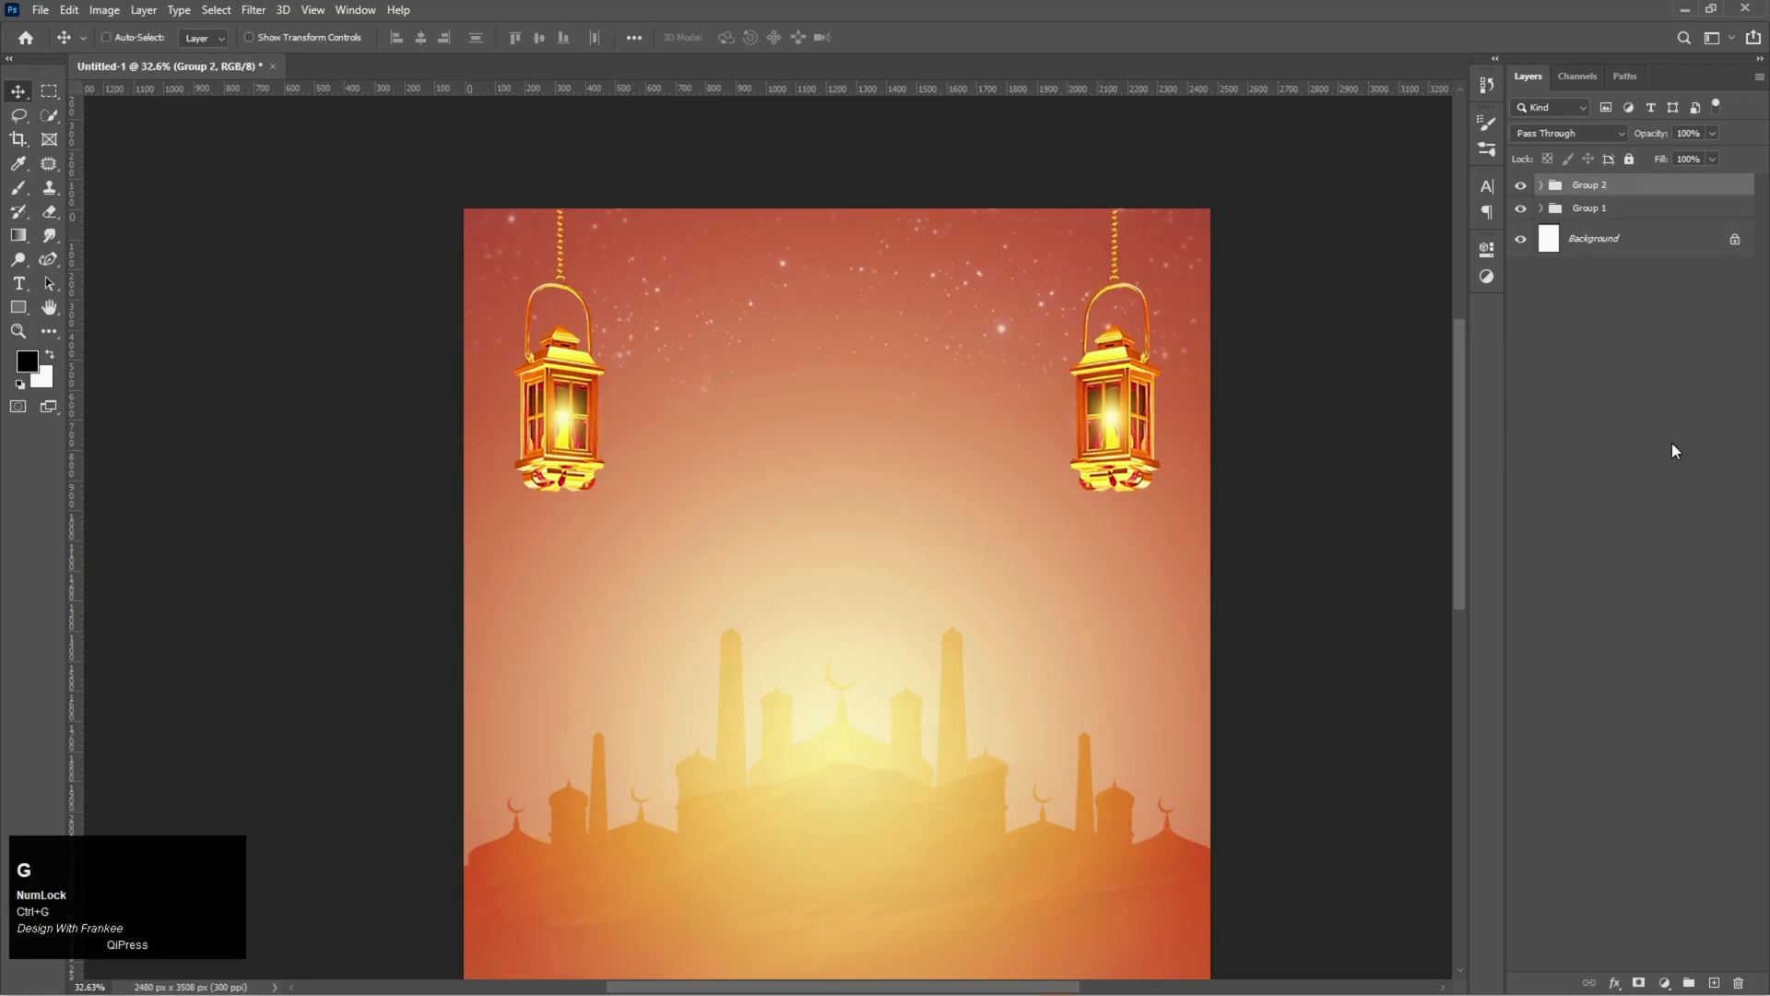
key("ctrl+0")
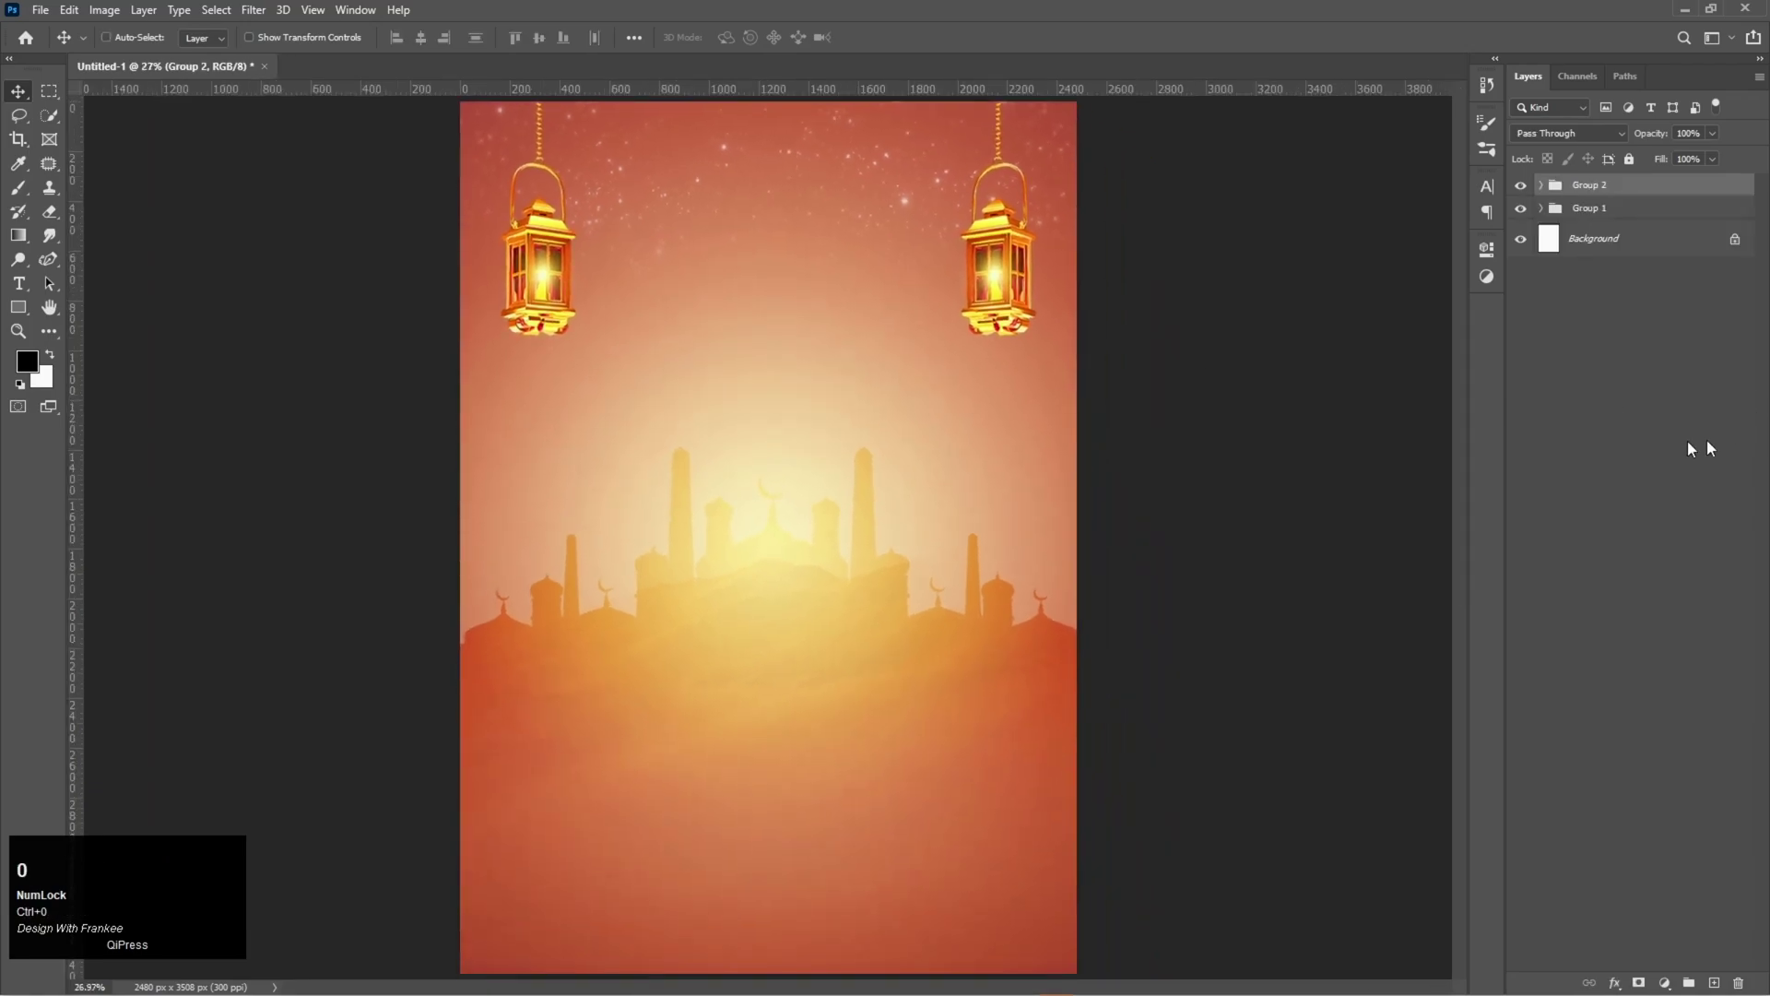
Place the Ramadan Kareem calligraphy, scaled down to about 1313 px wide, and centre it between the lanterns above the mosque
mouse_move(931, 990)
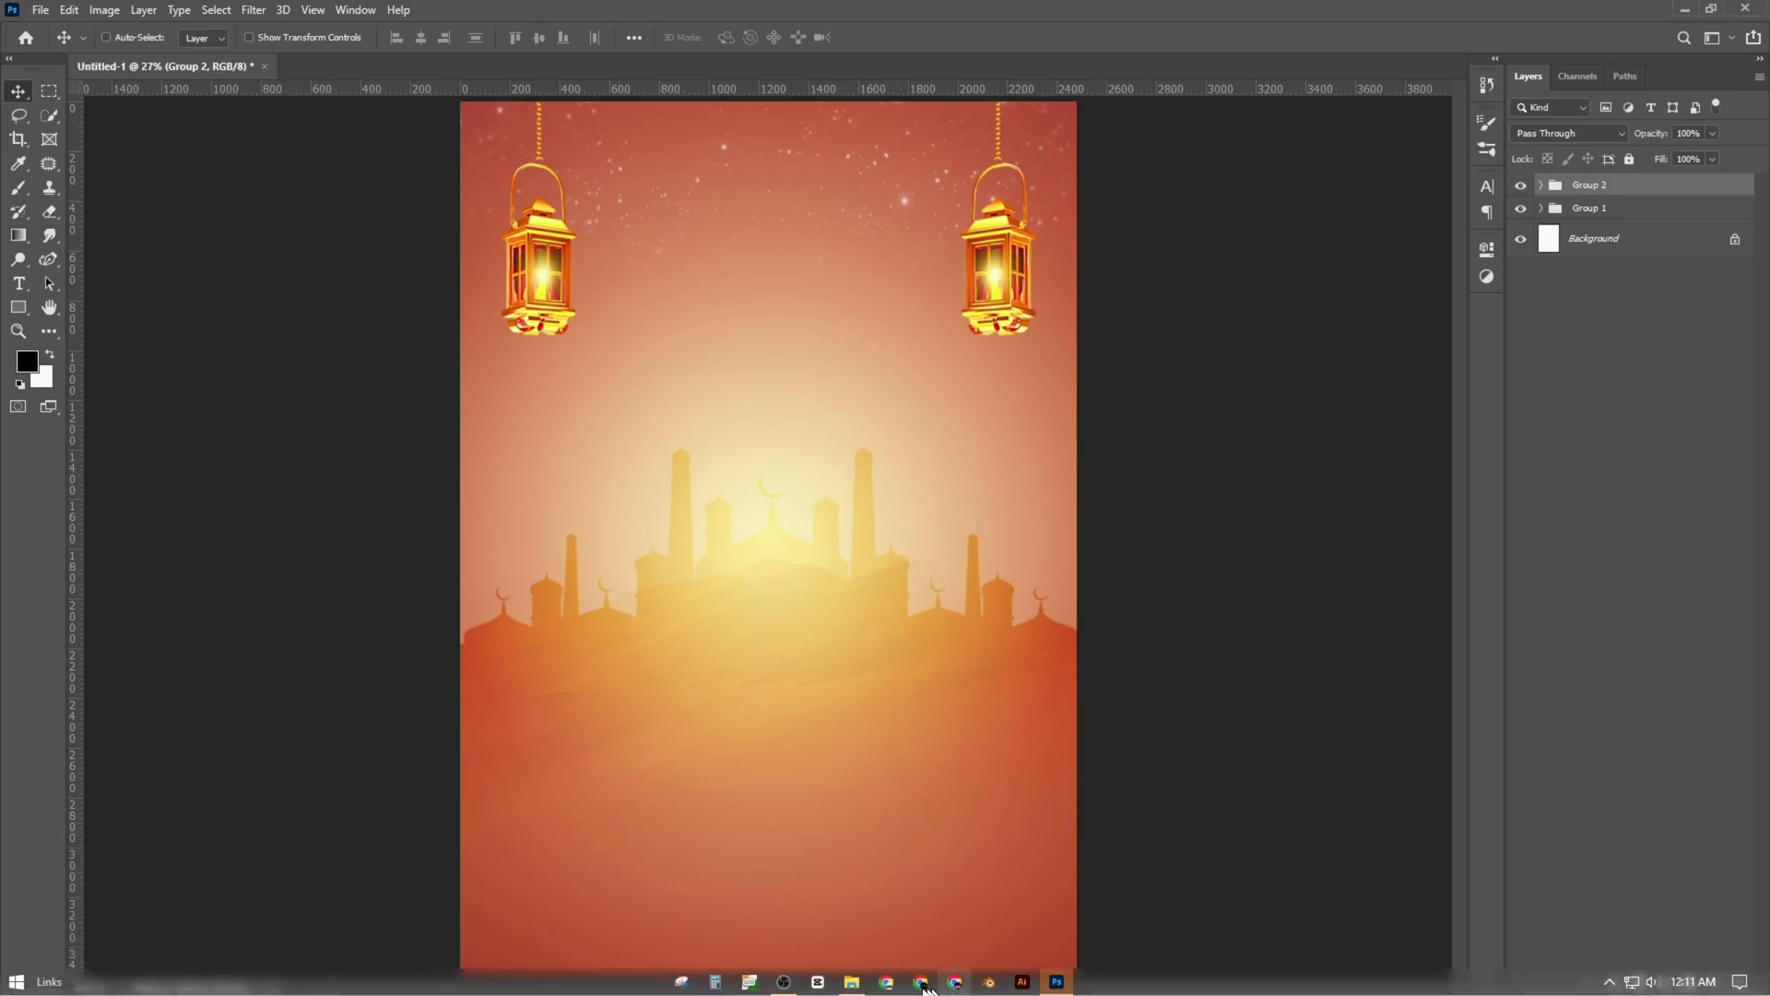
left_click(852, 982)
left_click_drag(1125, 147, 751, 462)
left_click_drag(810, 572, 810, 447)
left_click_drag(1077, 522, 1048, 469)
left_click_drag(791, 449, 850, 449)
left_click_drag(1026, 489, 965, 470)
left_click_drag(816, 449, 842, 399)
left_click_drag(962, 431, 933, 411)
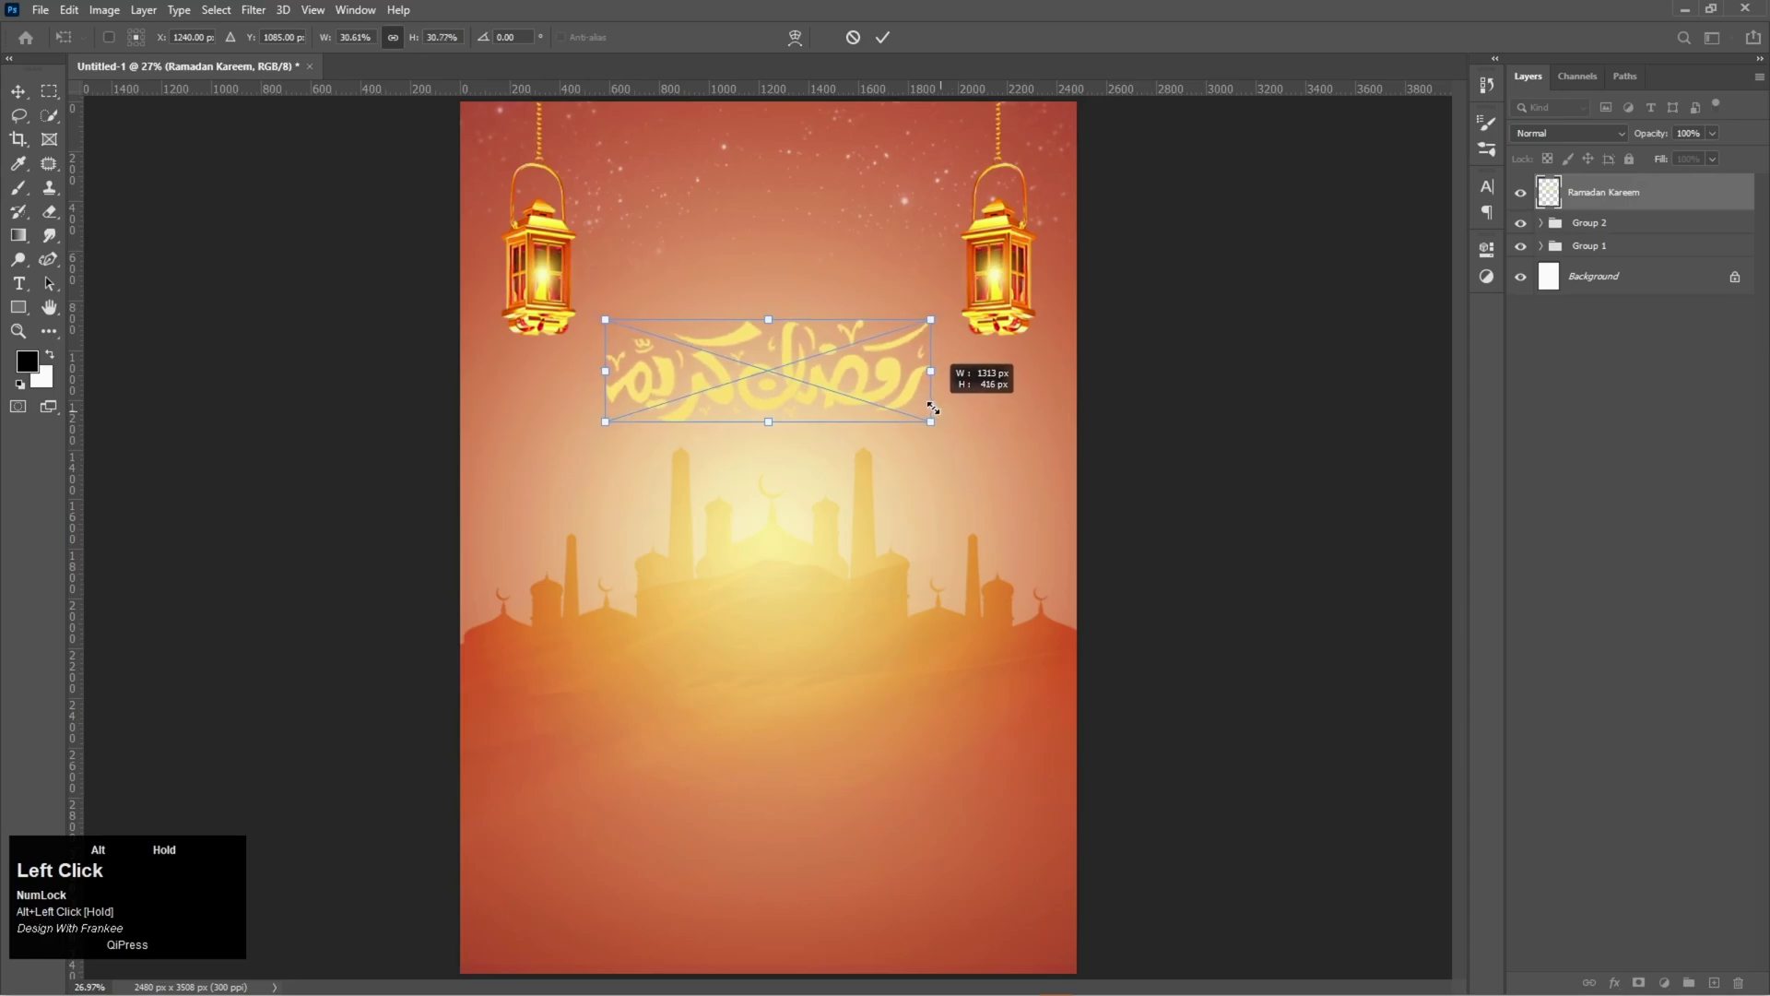
left_click_drag(794, 407, 794, 380)
double_click(794, 380)
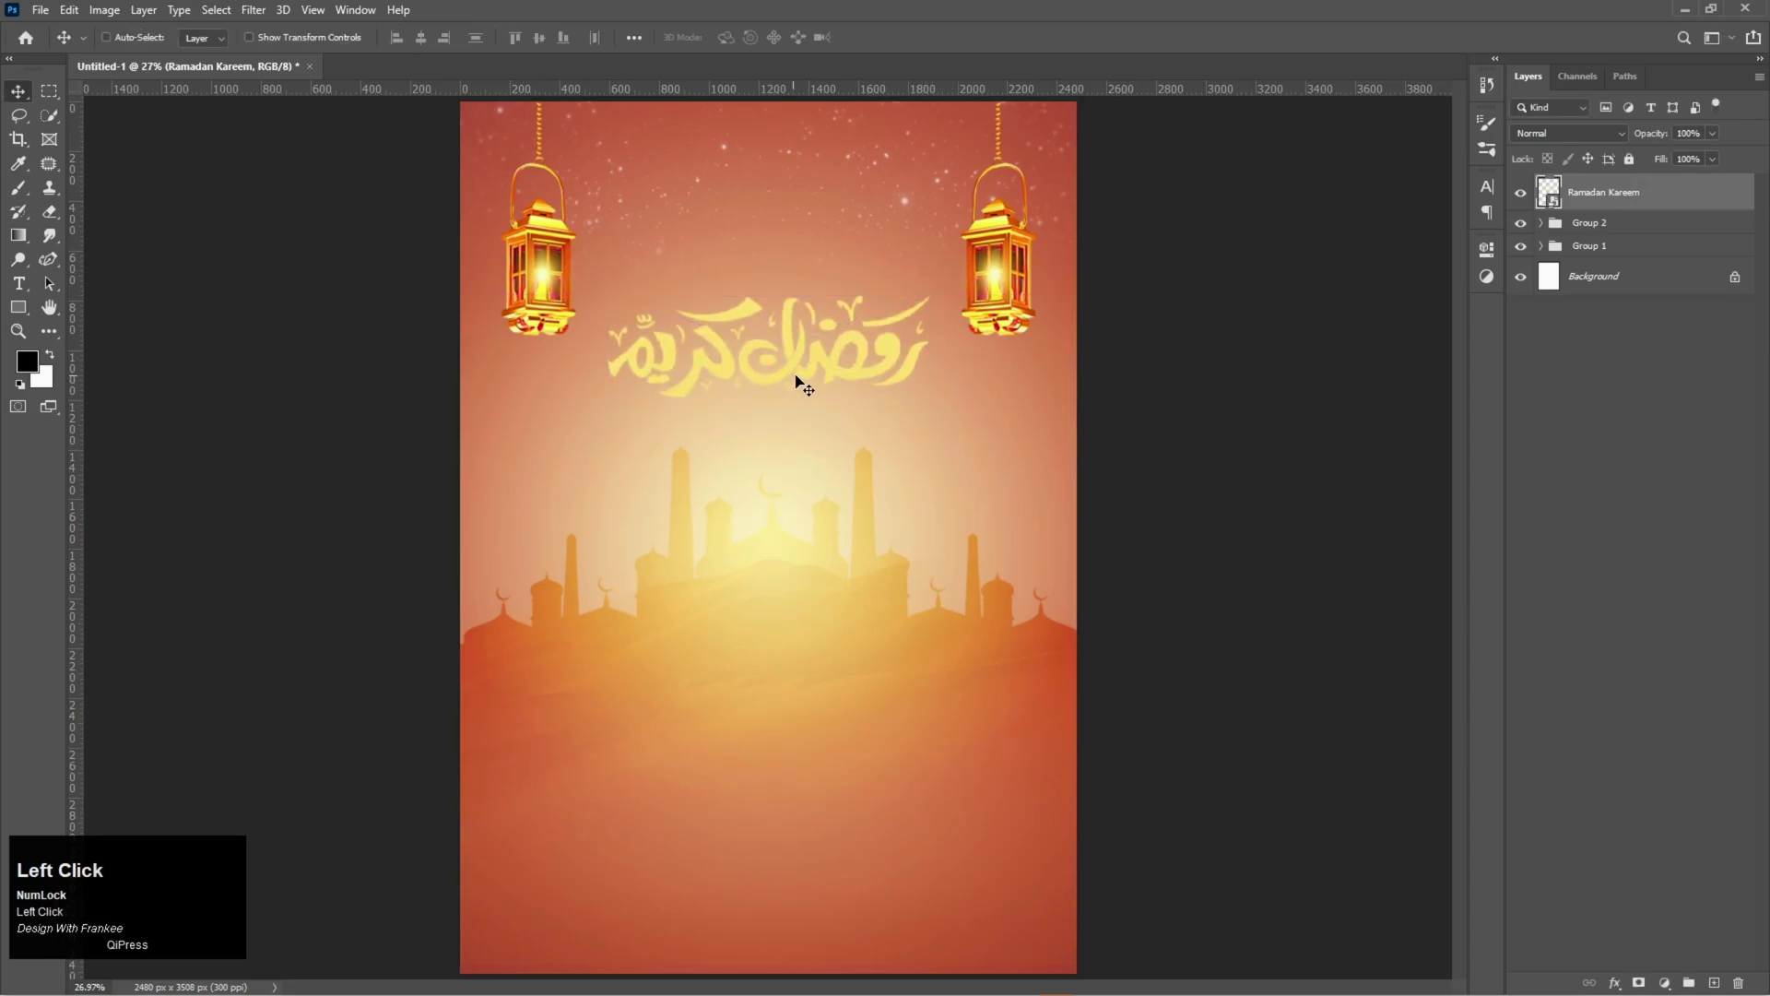
Add a white (ffffff) Color Overlay at 100% opacity to the Ramadan Kareem layer
right_click(1656, 193)
left_click(1650, 197)
left_click(1088, 383)
left_click(1487, 204)
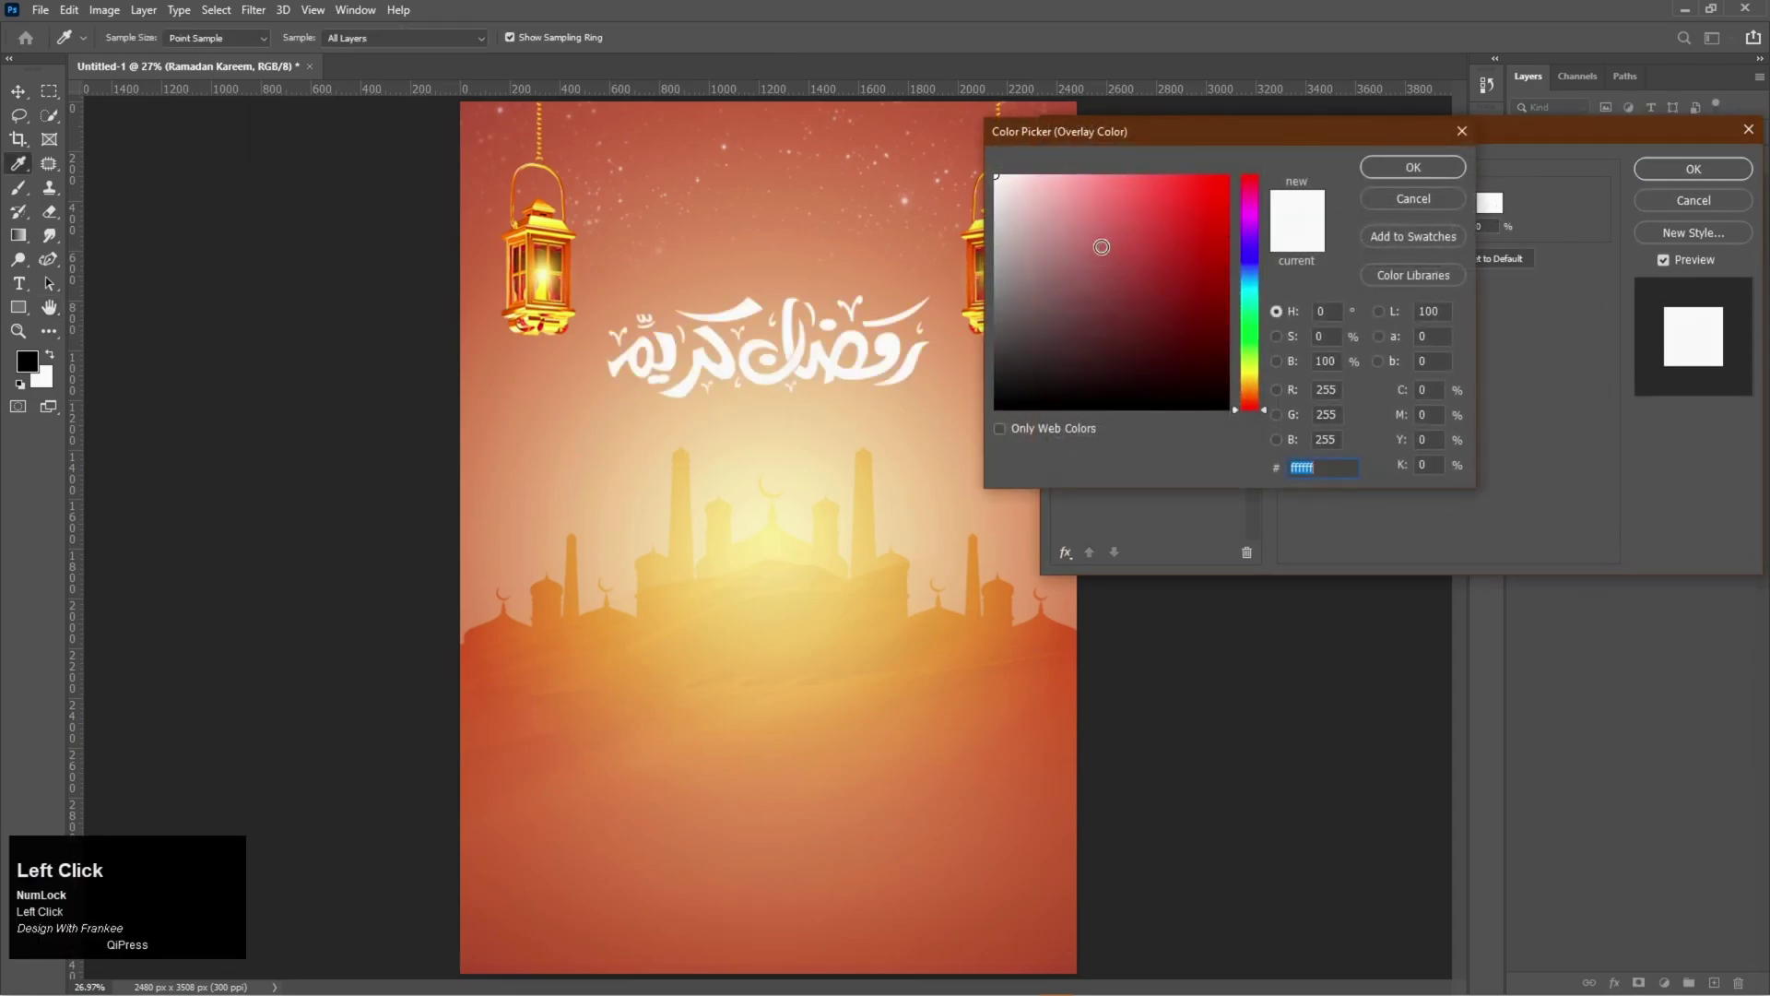
left_click(1397, 177)
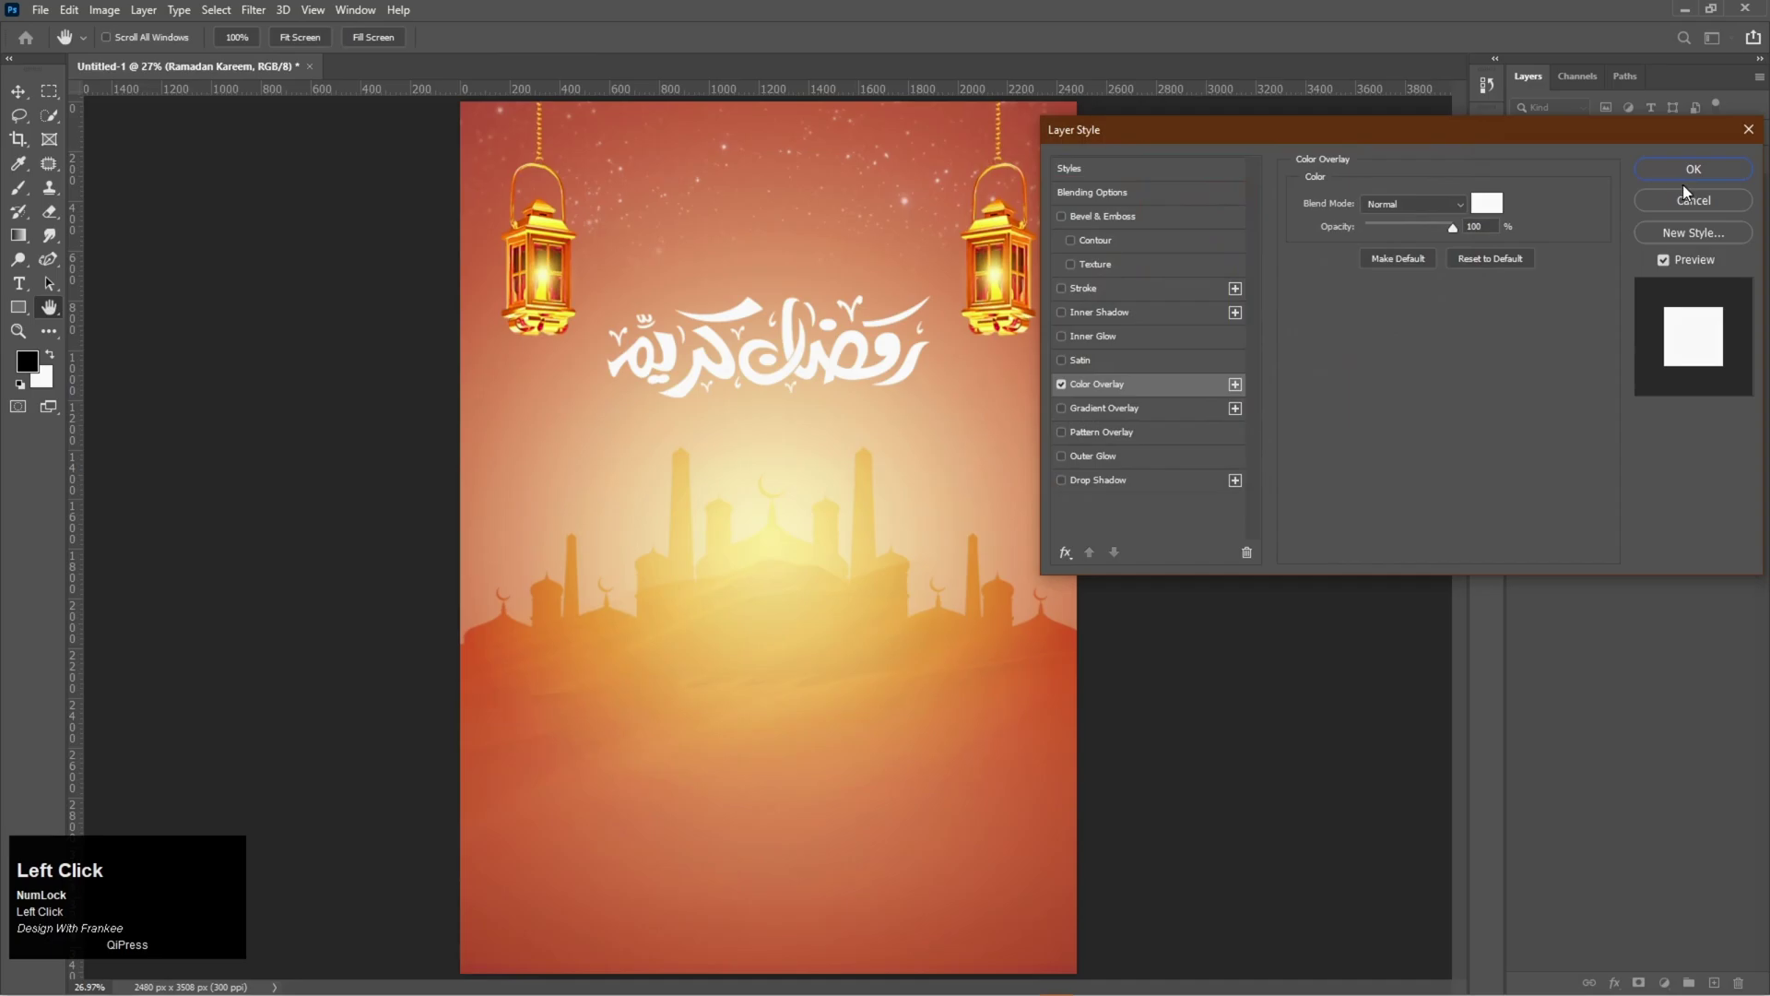
left_click(1684, 177)
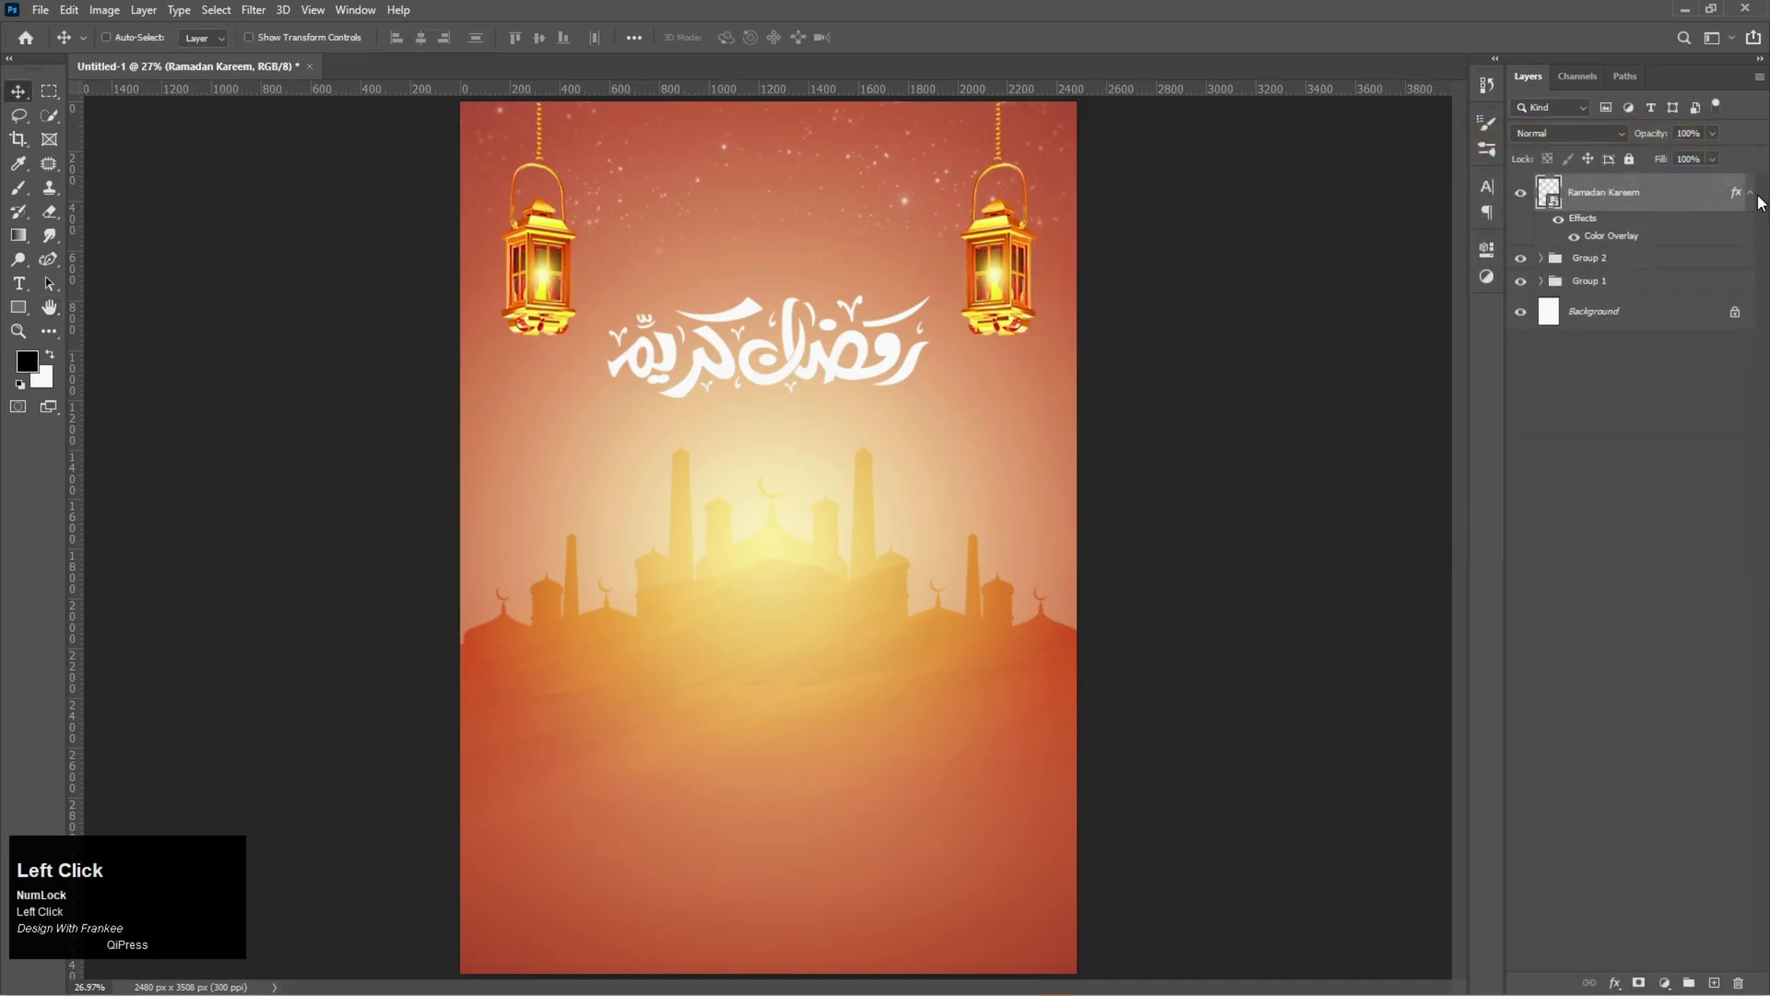
Add an Outer Glow to the Ramadan Kareem layer in a pale yellow sampled from the bright sky behind the mosque
right_click(1664, 198)
left_click(1614, 212)
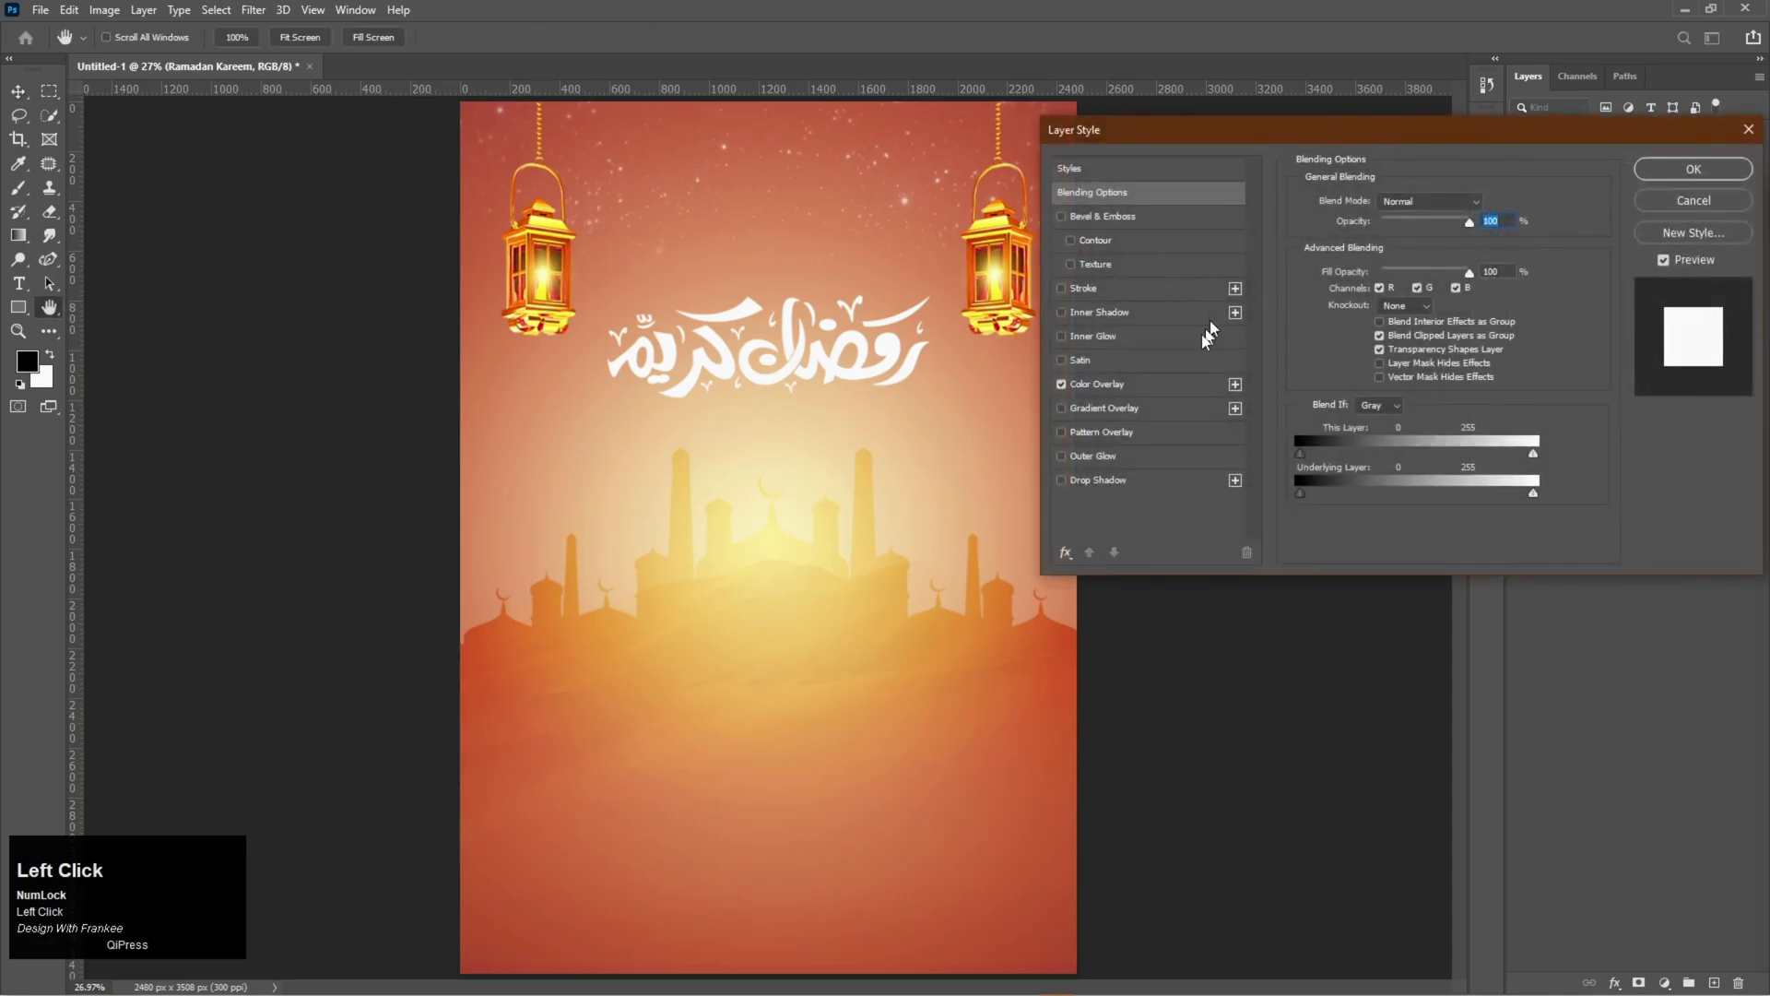
left_click(1092, 456)
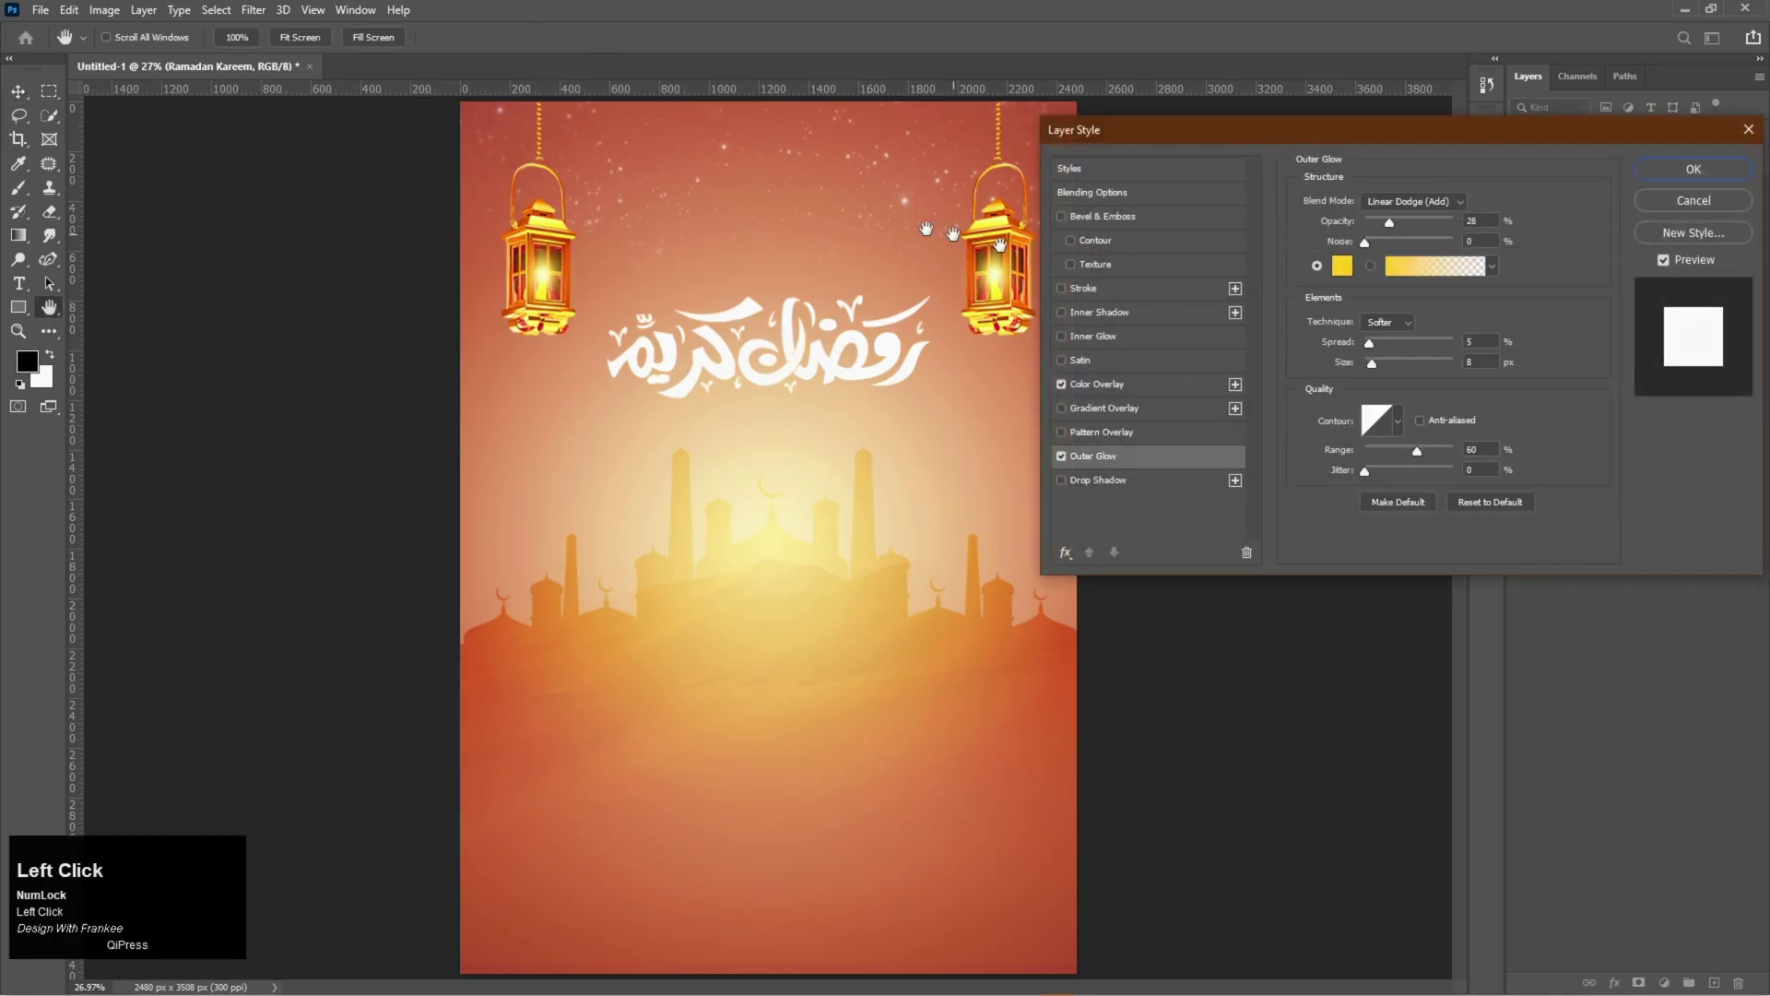
left_click(1341, 268)
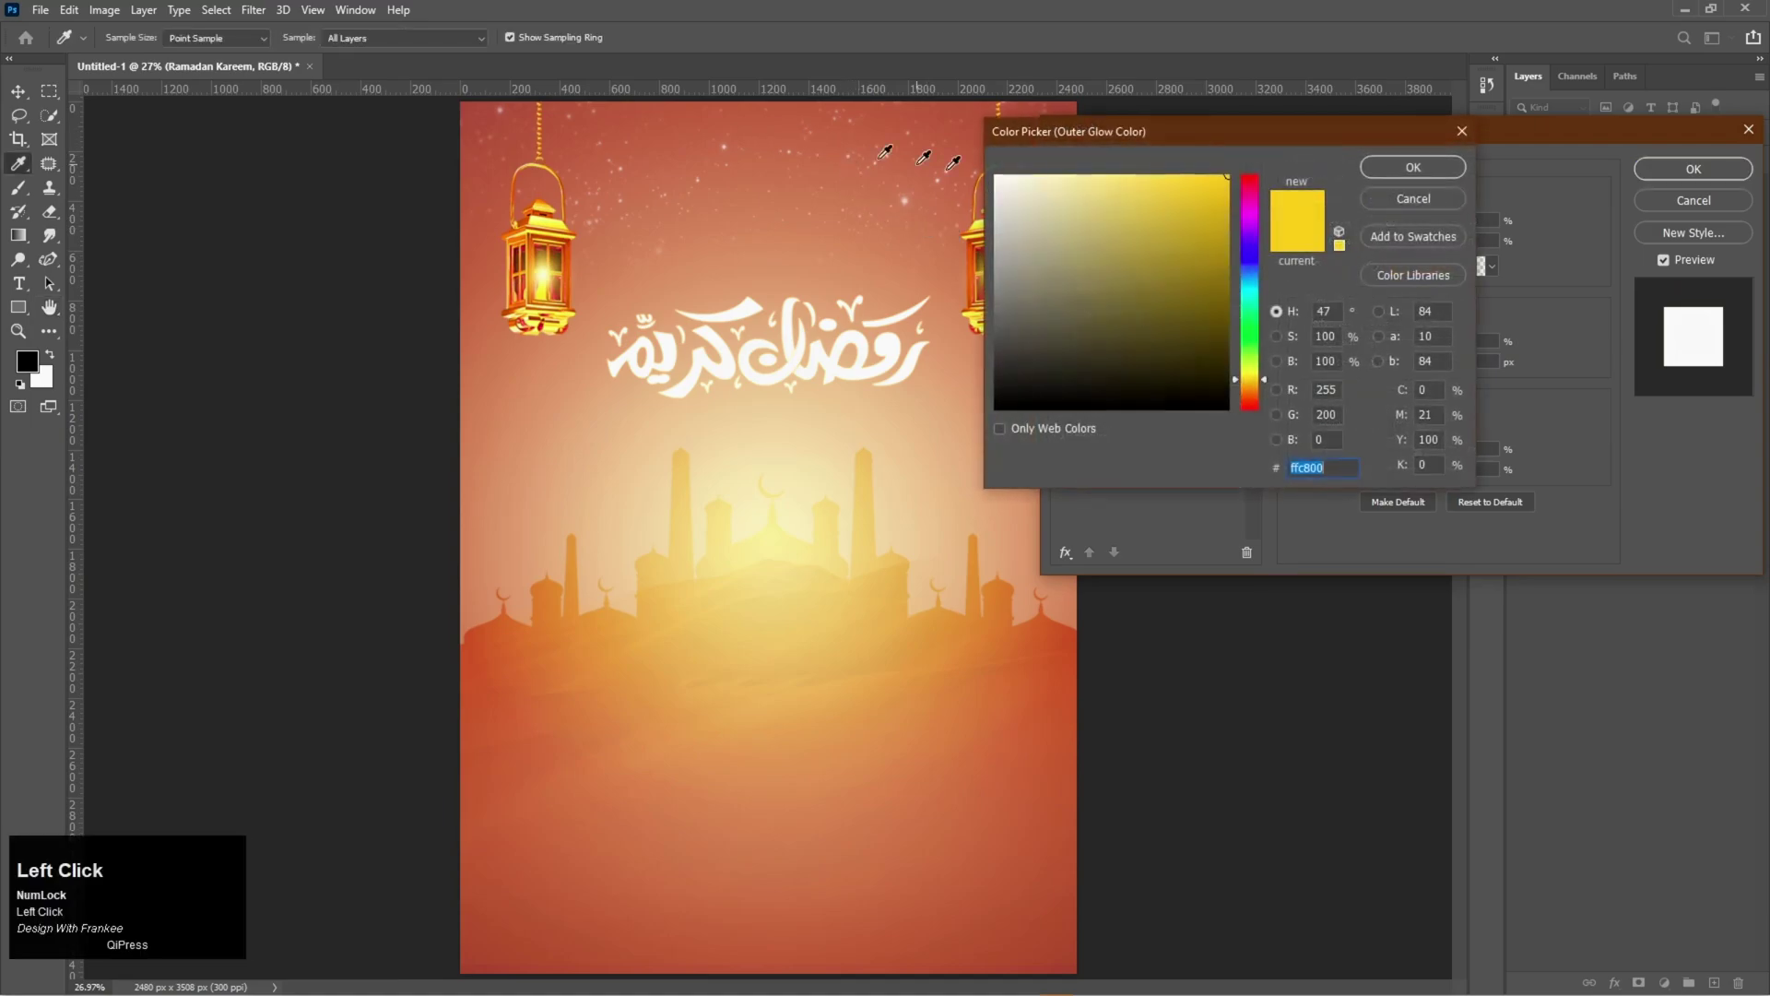
left_click(779, 130)
left_click(1151, 243)
left_click_drag(1158, 272, 1159, 287)
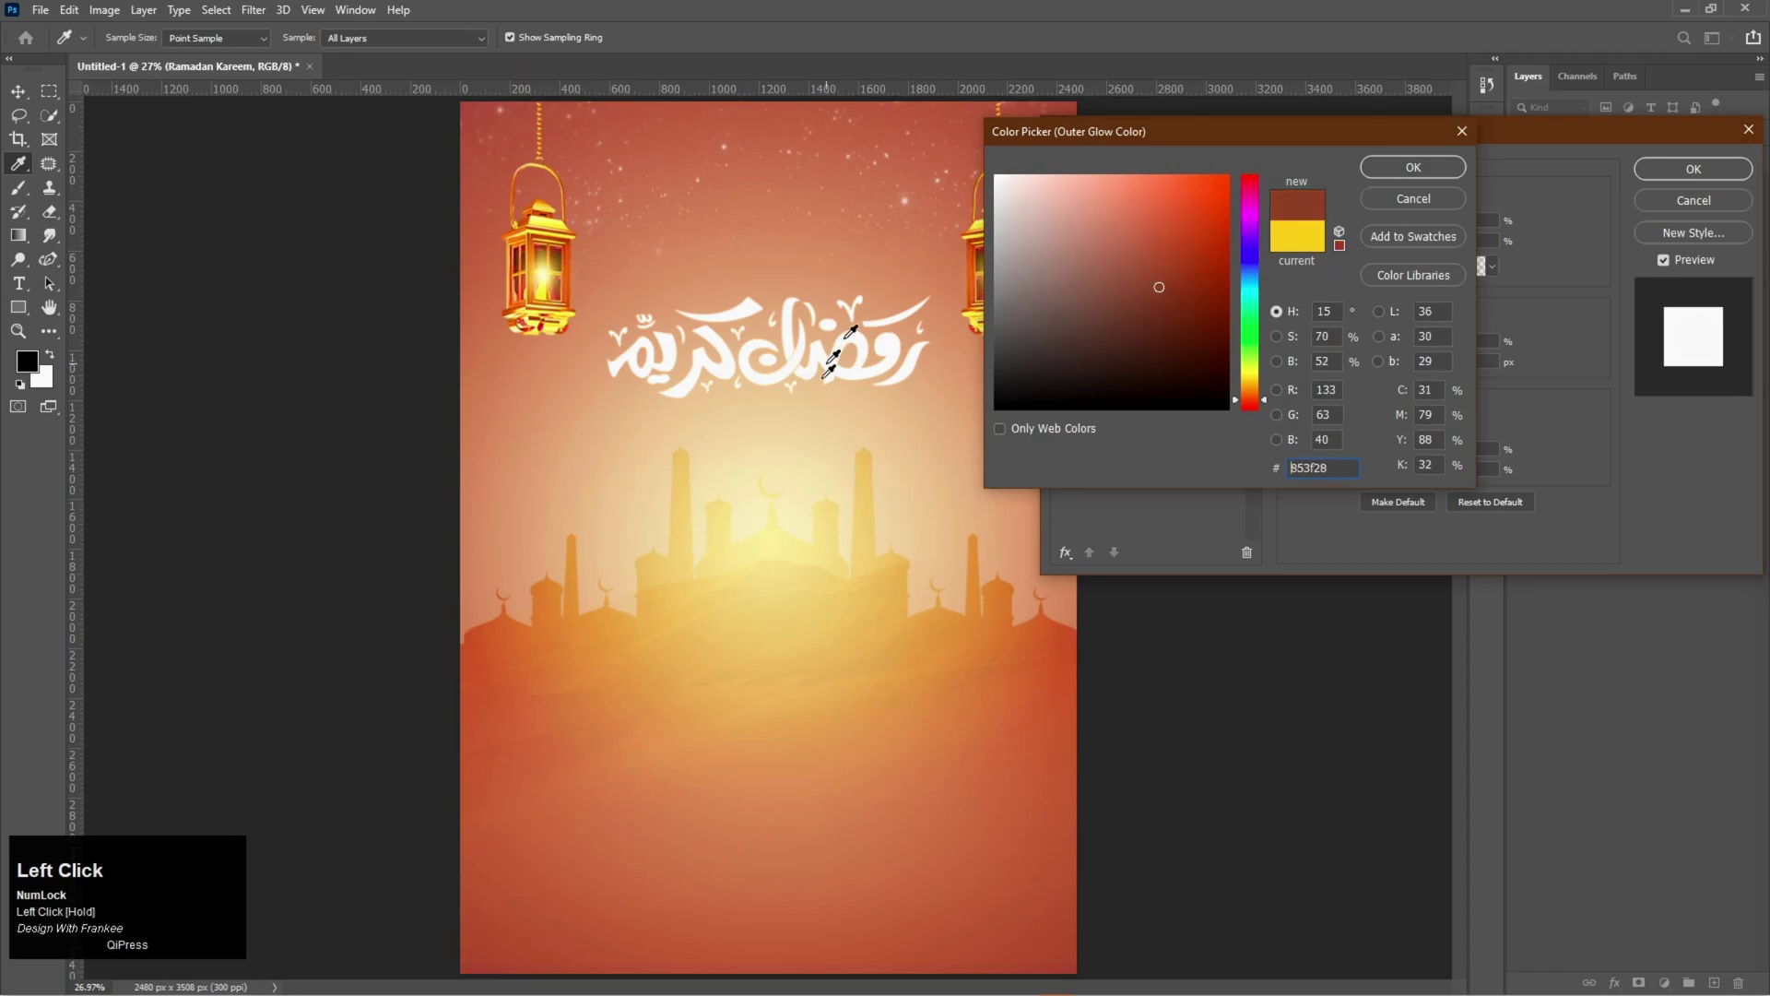
left_click(729, 477)
left_click(1398, 161)
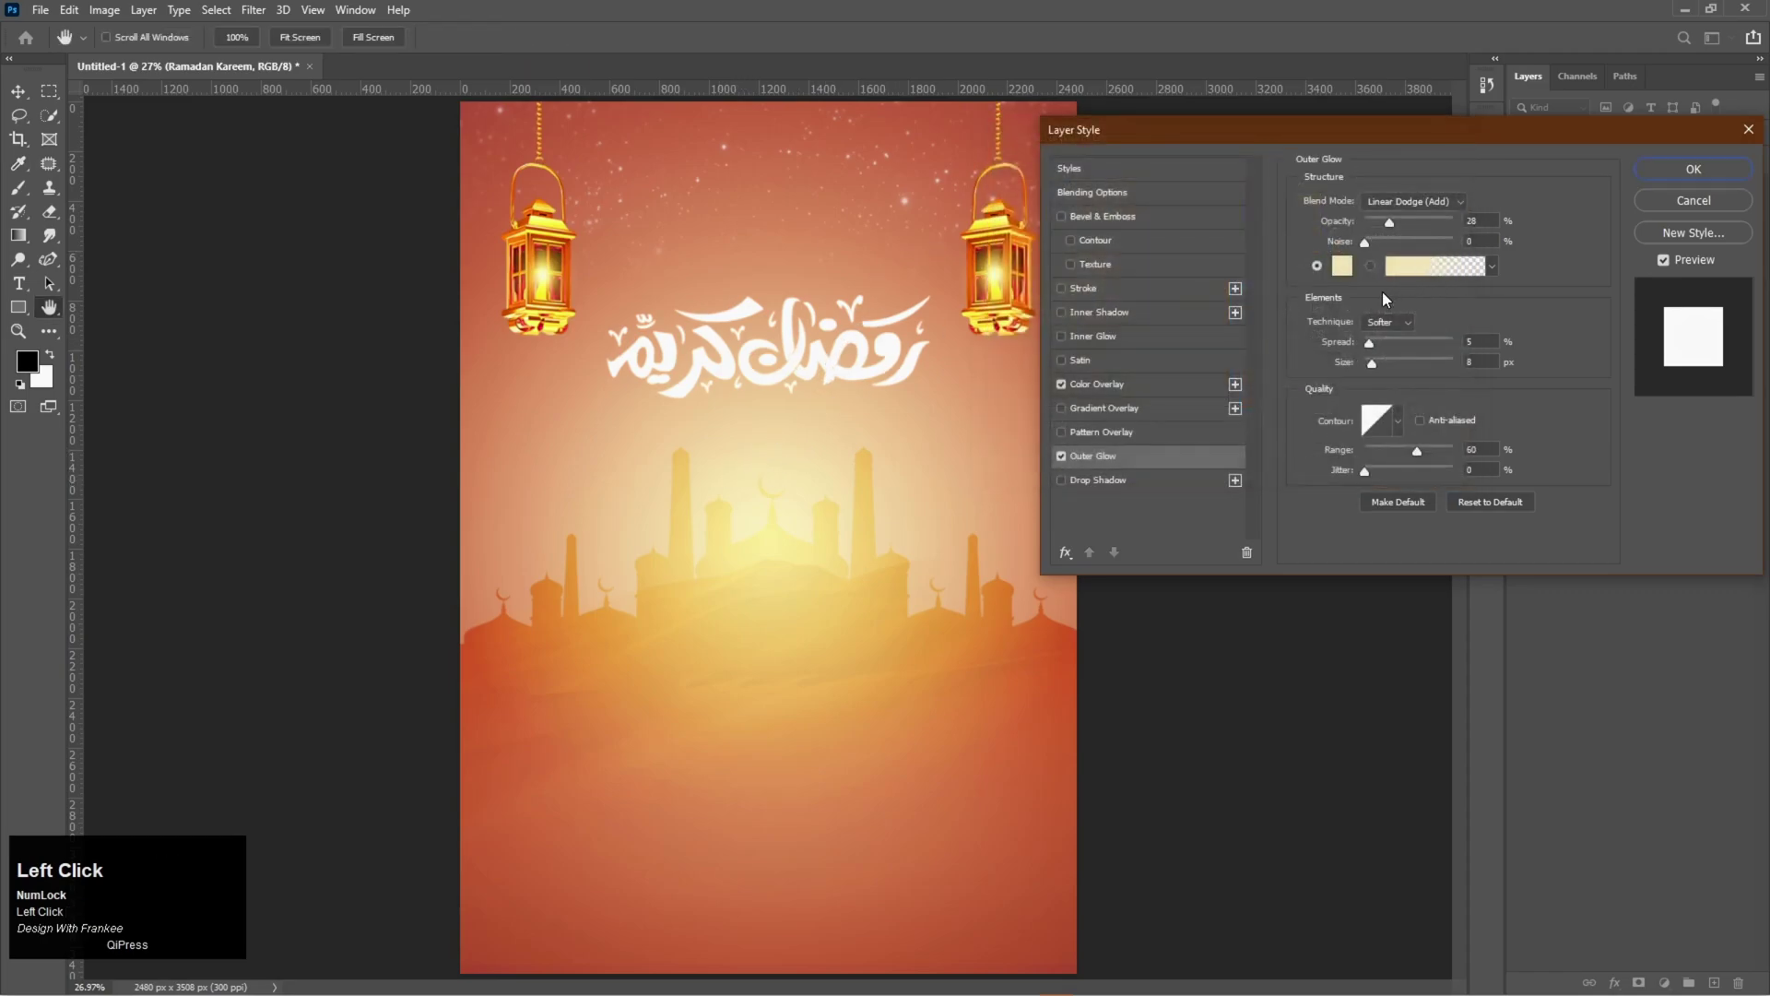
Set the calligraphy's outer glow to 9 px size and 5% spread, apply it and collapse the layer's effects list
left_click(1478, 362)
scroll(1480, 361, "down", 2)
left_click(1479, 342)
scroll(1486, 345, "up", 1)
scroll(1485, 346, "down", 1)
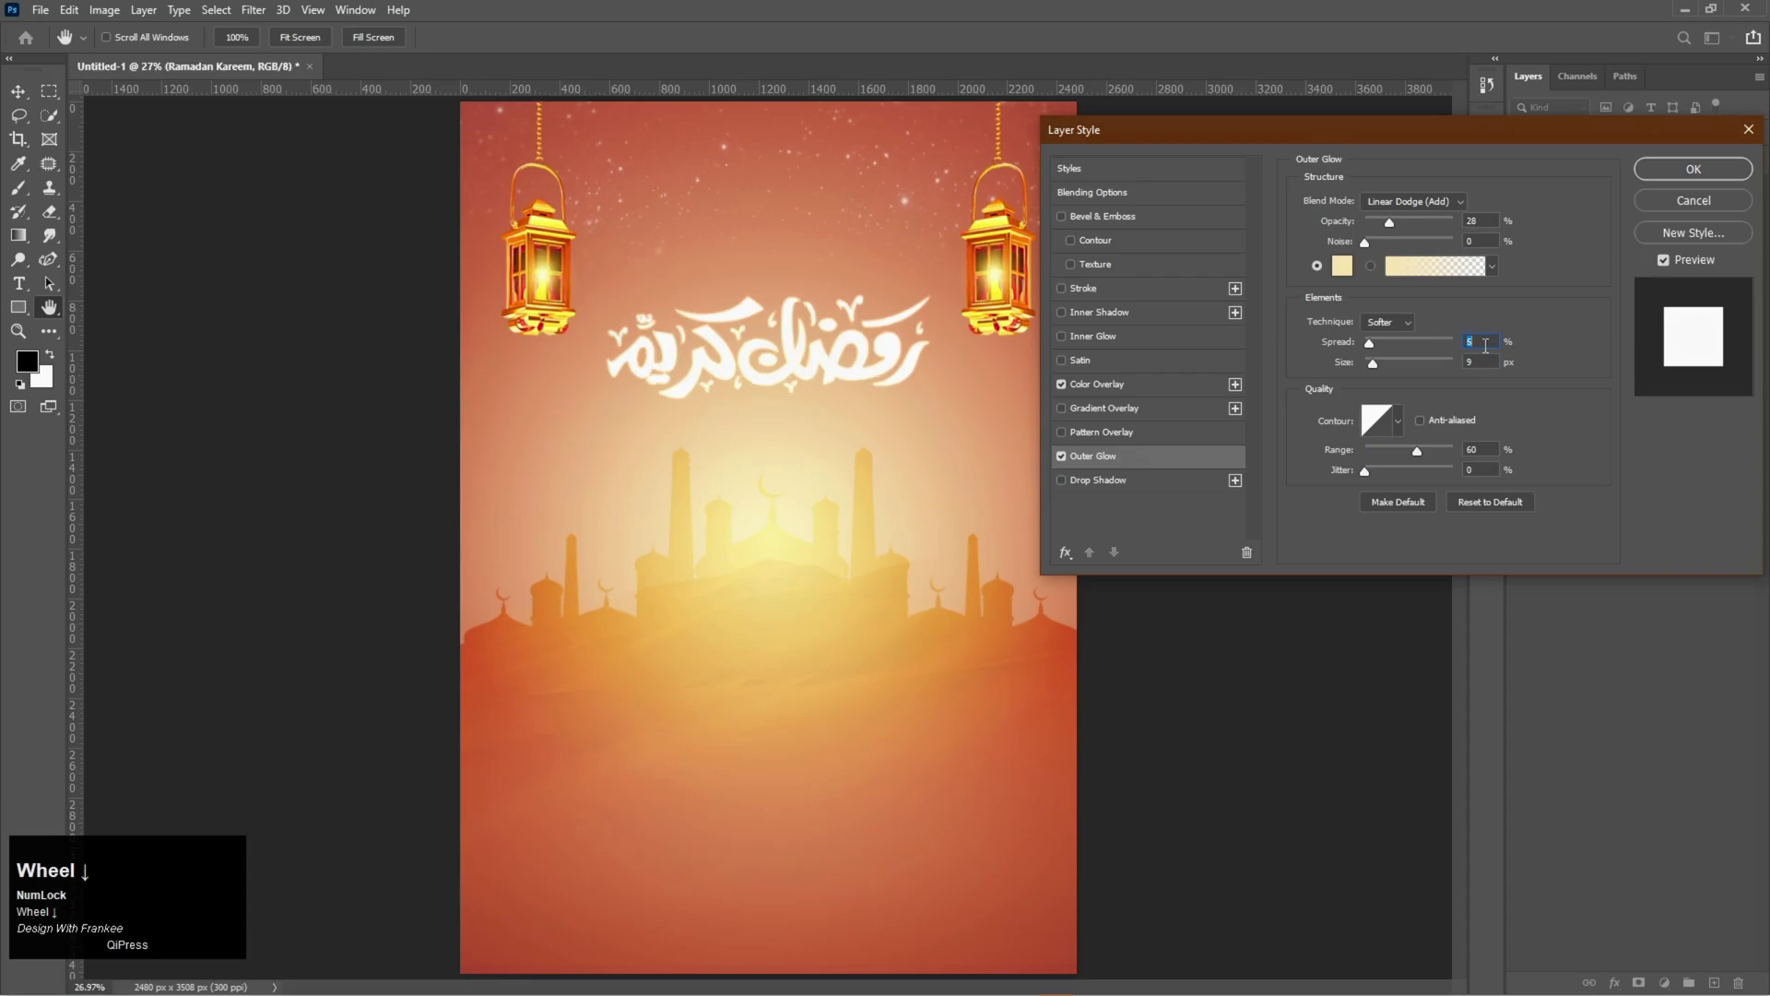
left_click(1707, 174)
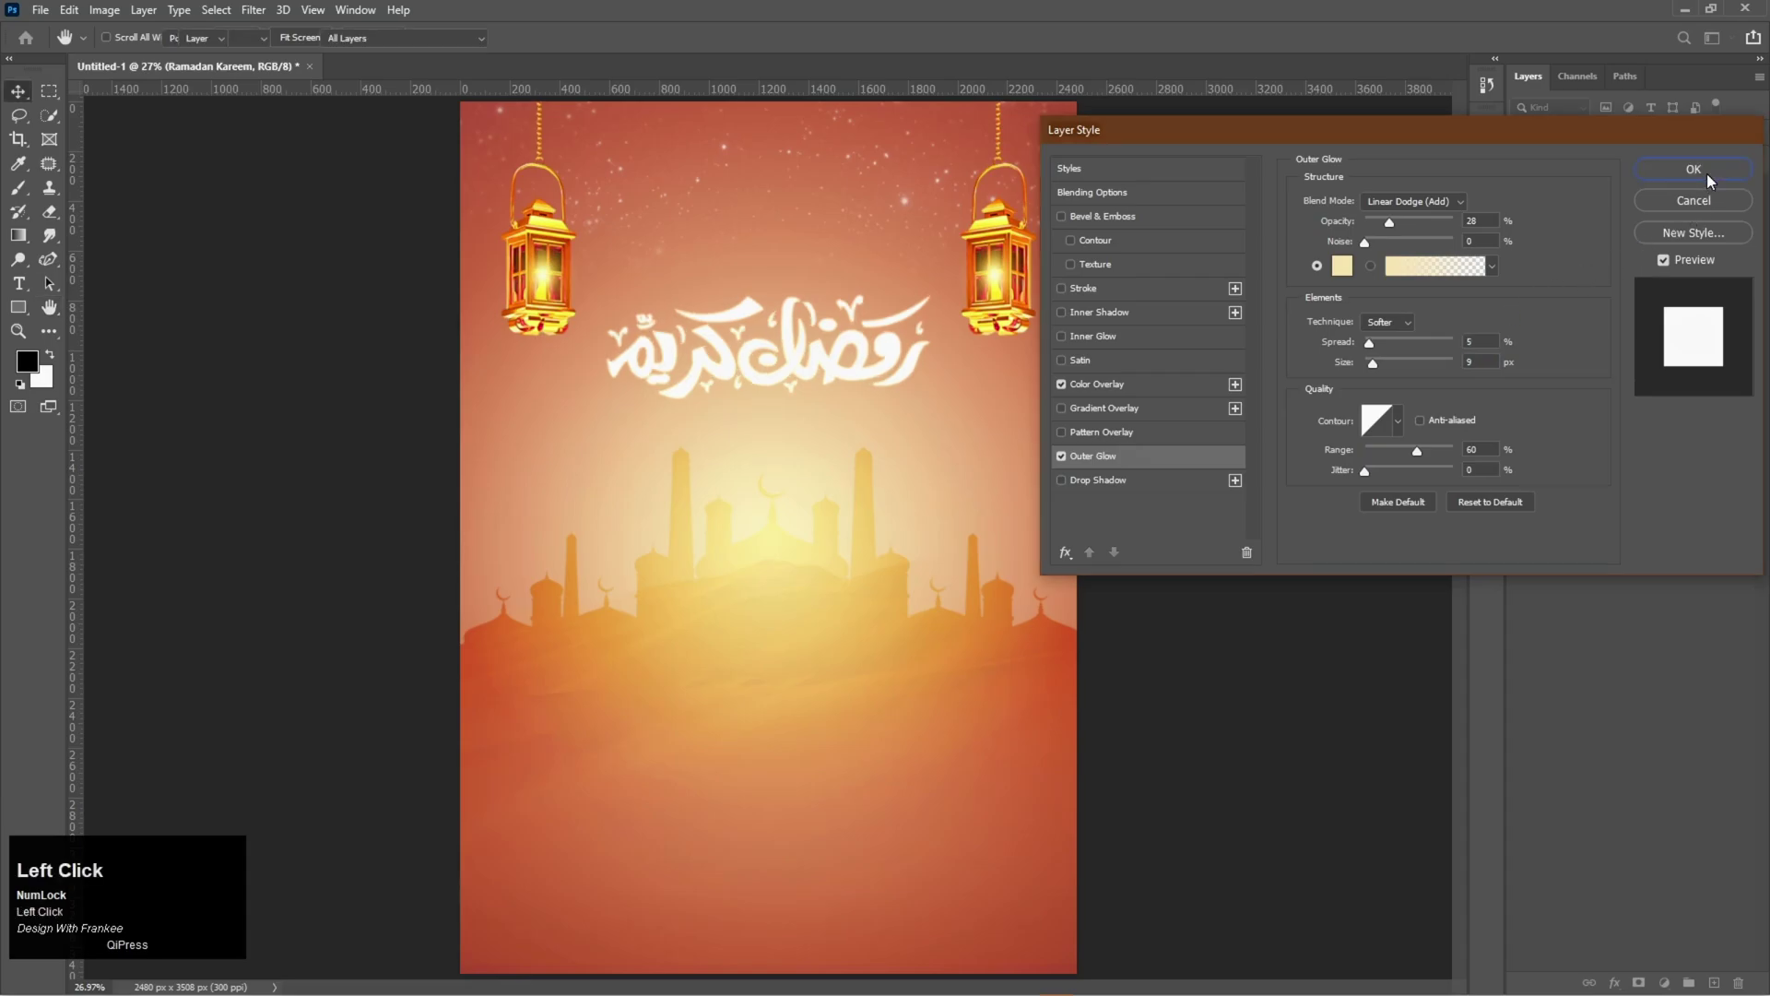
left_click(1558, 220)
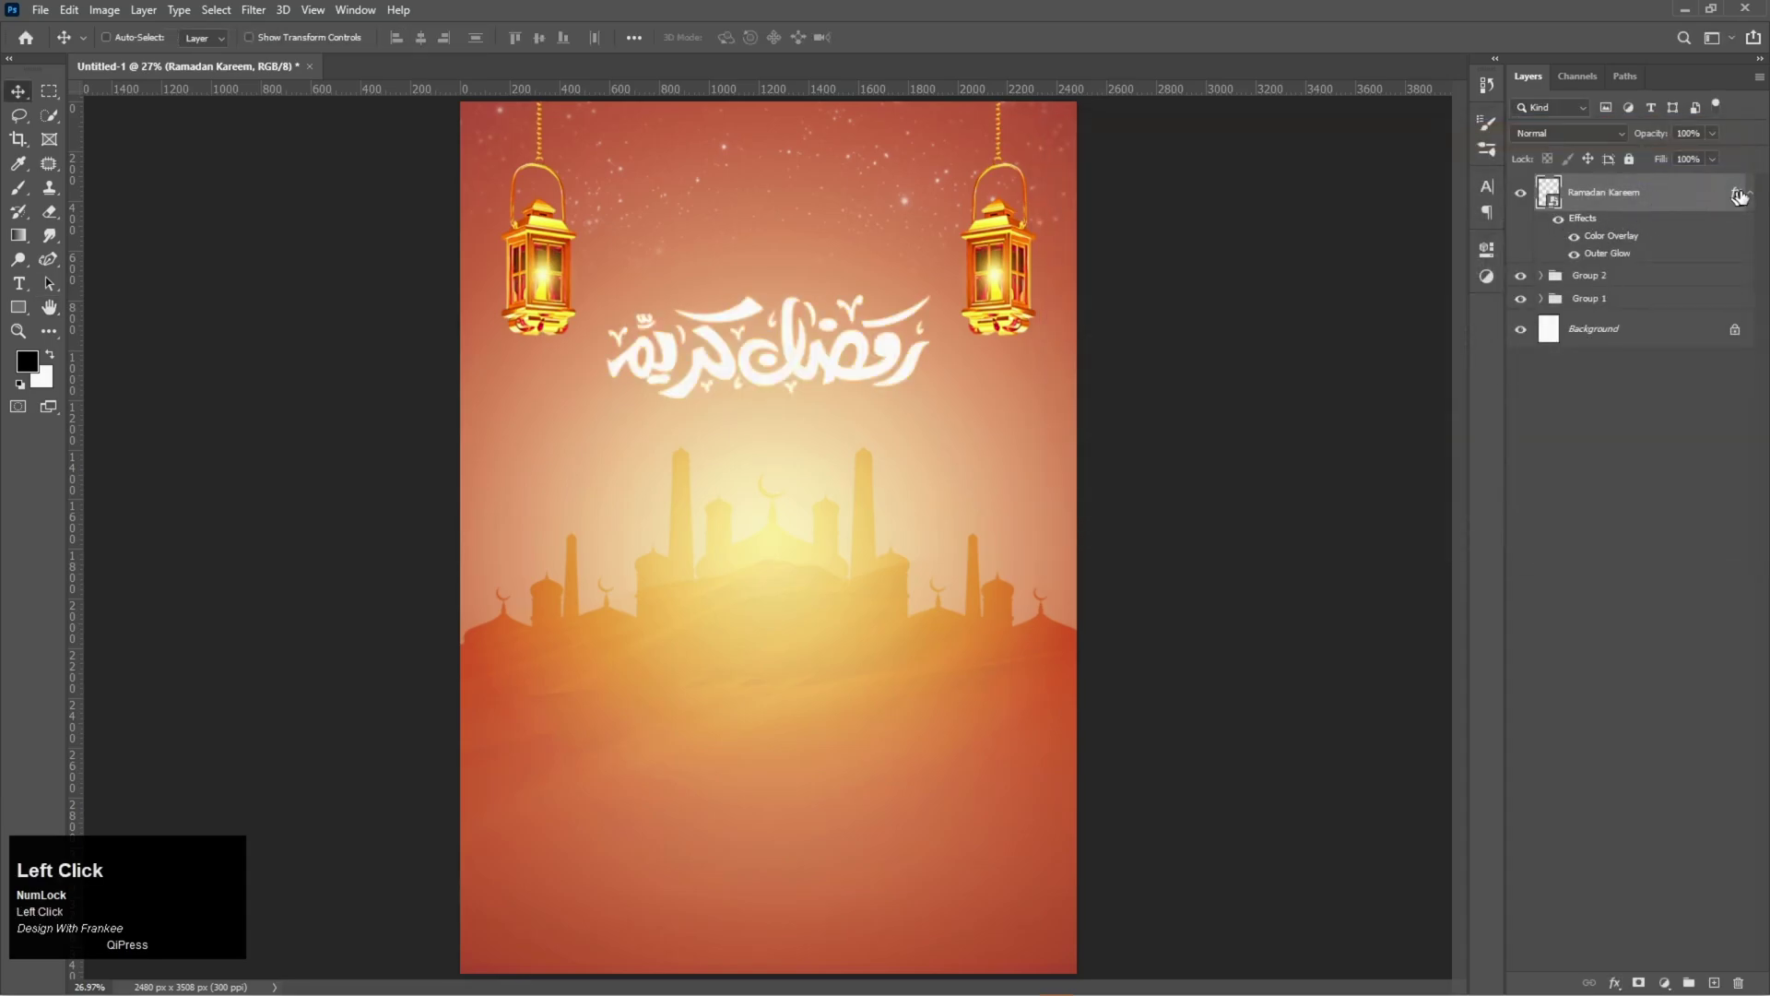
left_click(1750, 194)
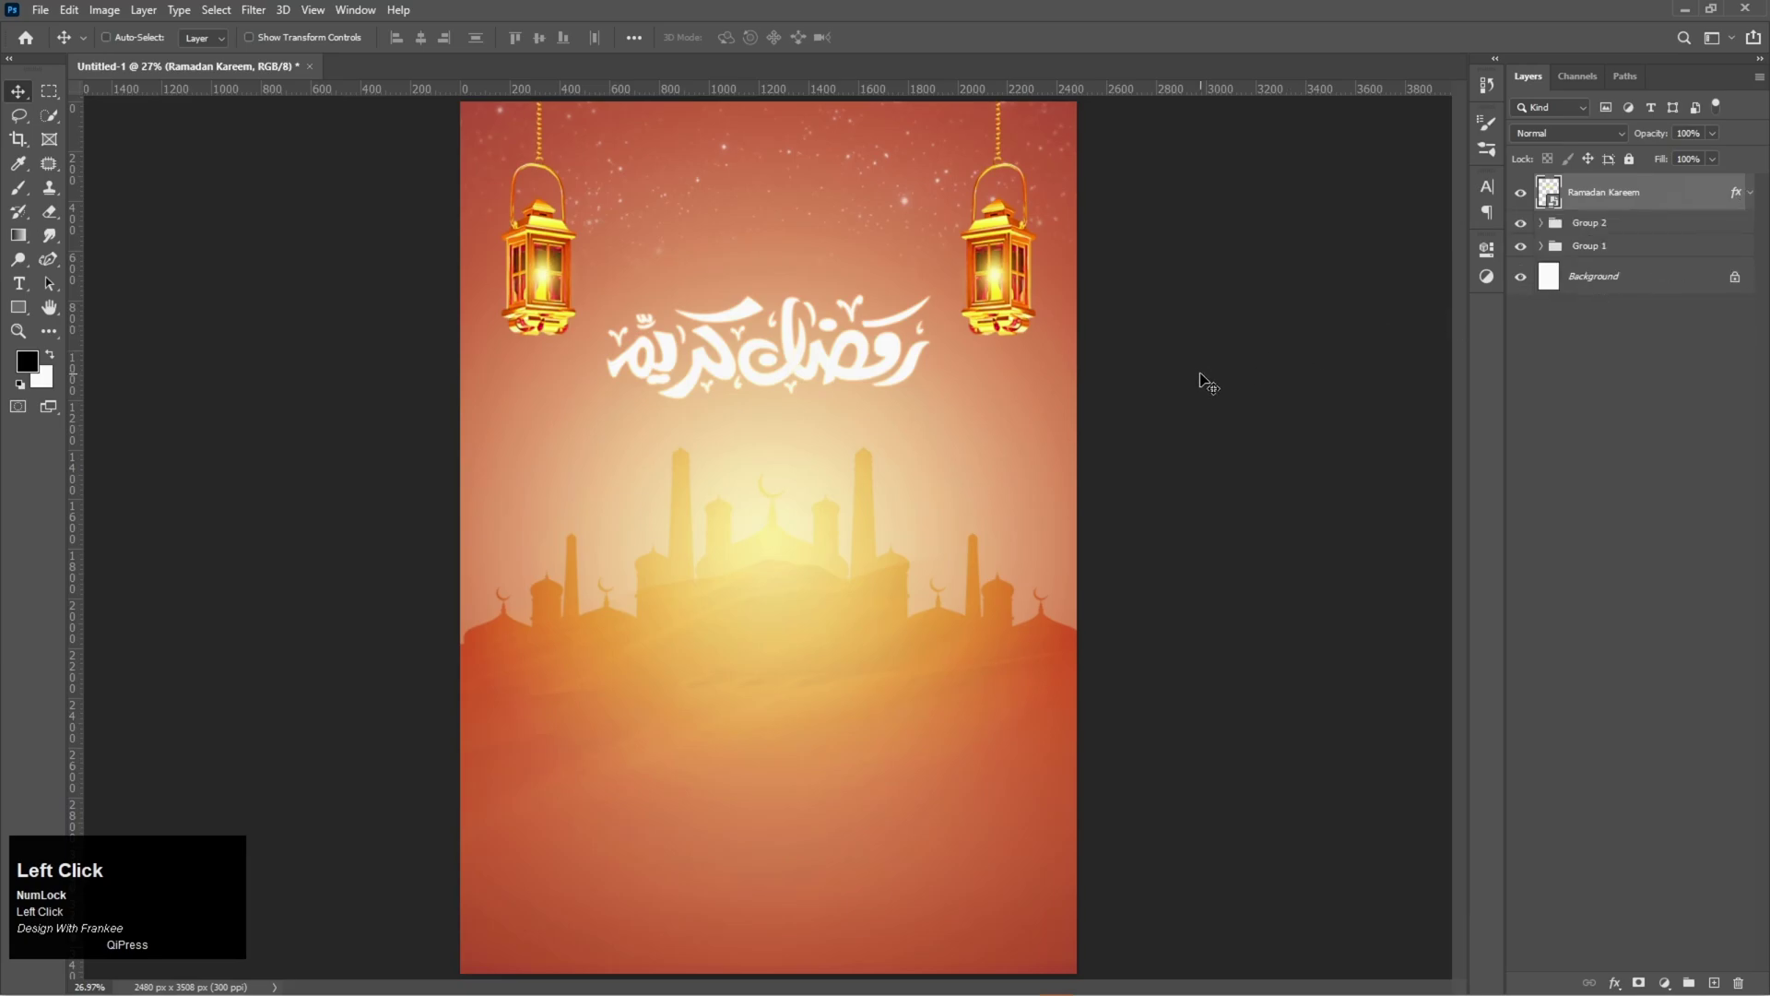
Add the text line "Ramadan Kareem Special Food" directly below the calligraphy
key("t")
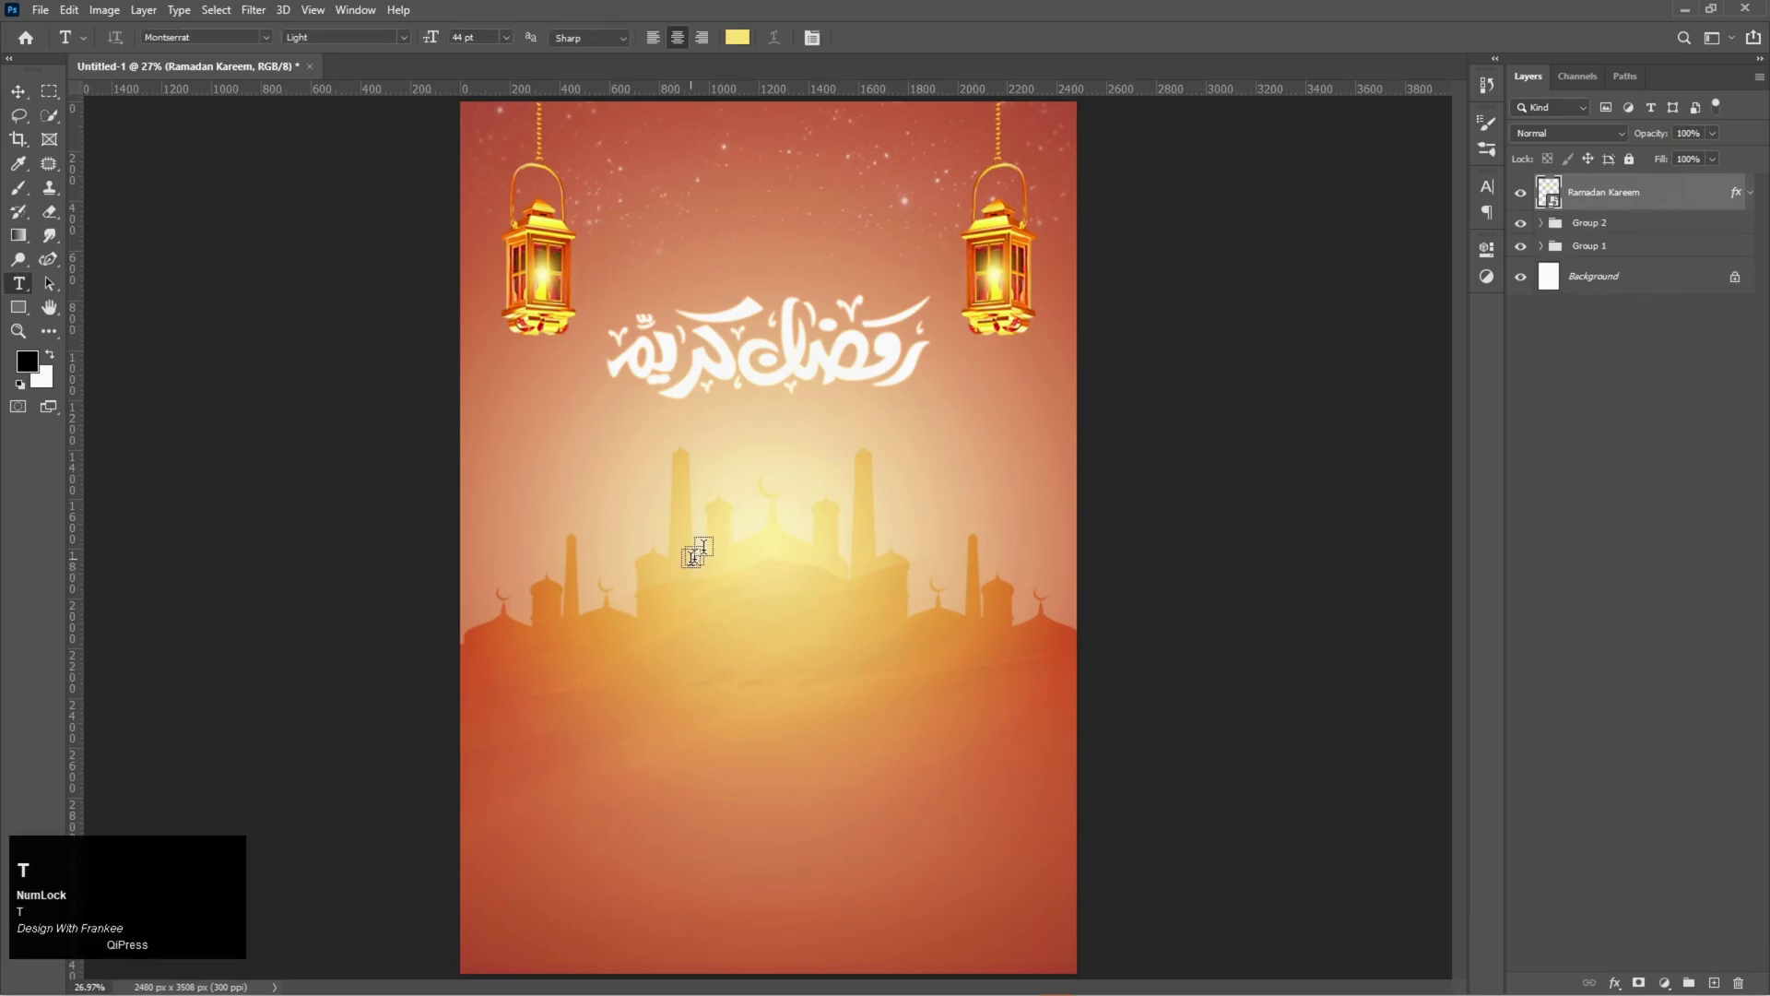
left_click(743, 430)
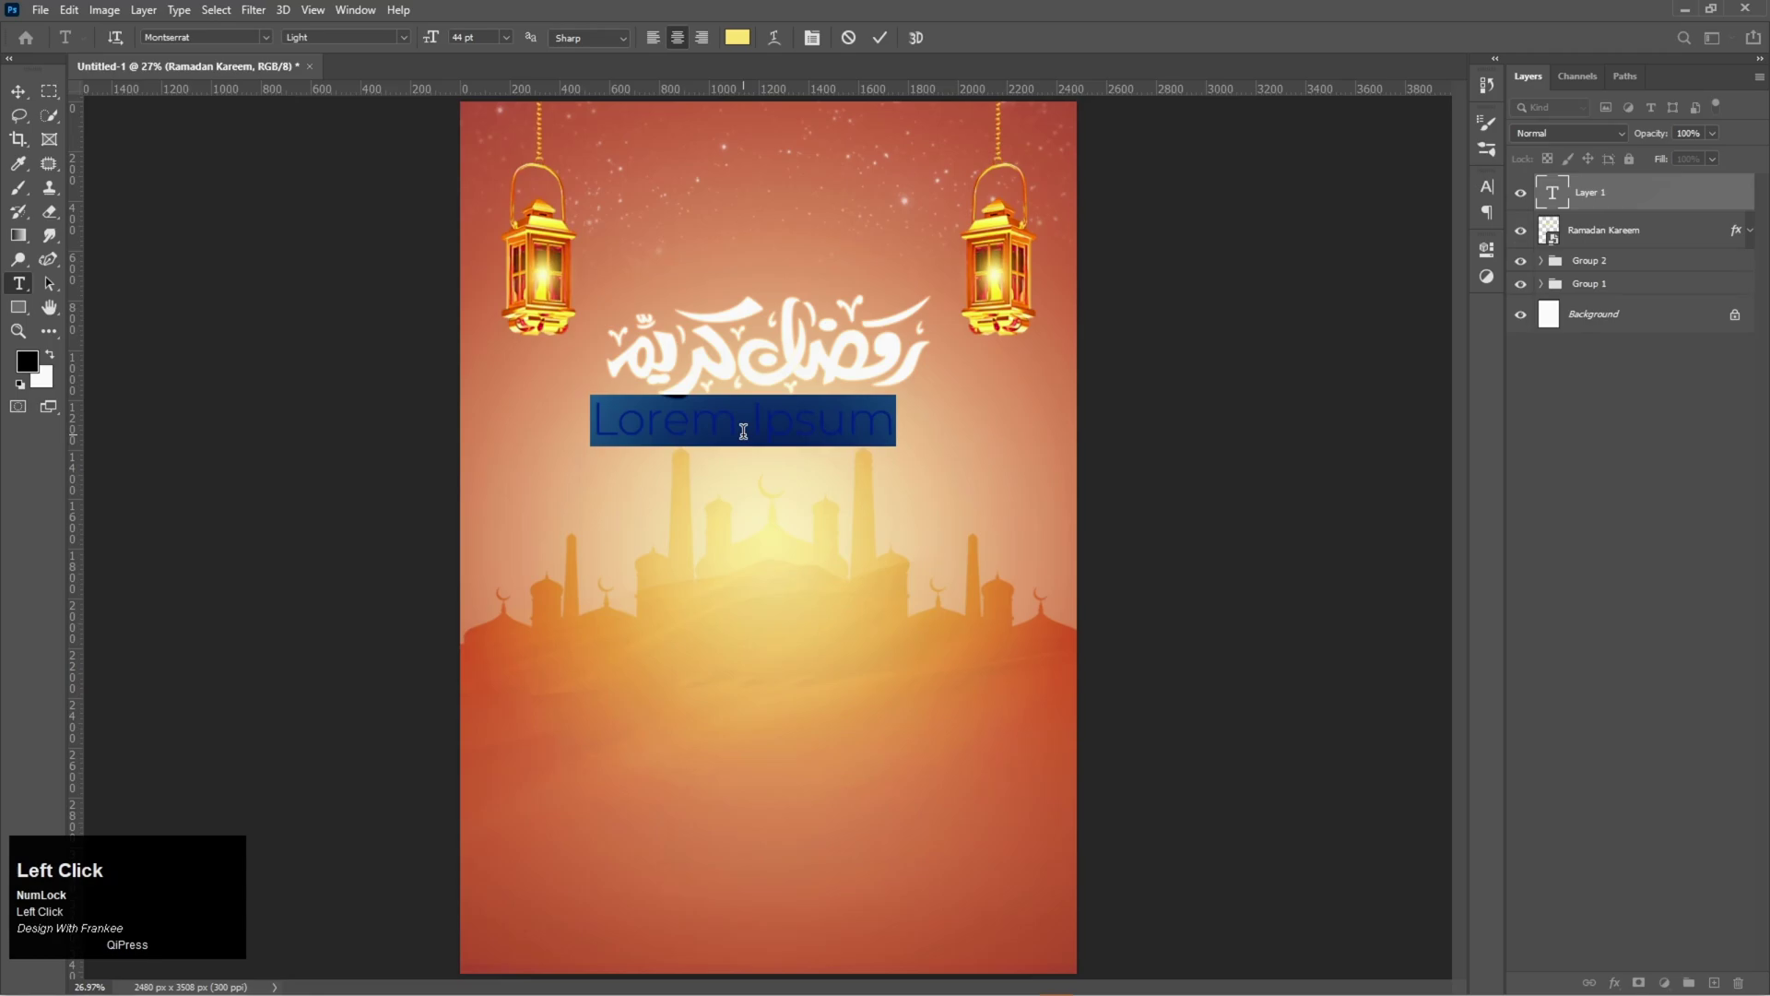
type("Ramadan Kareem ")
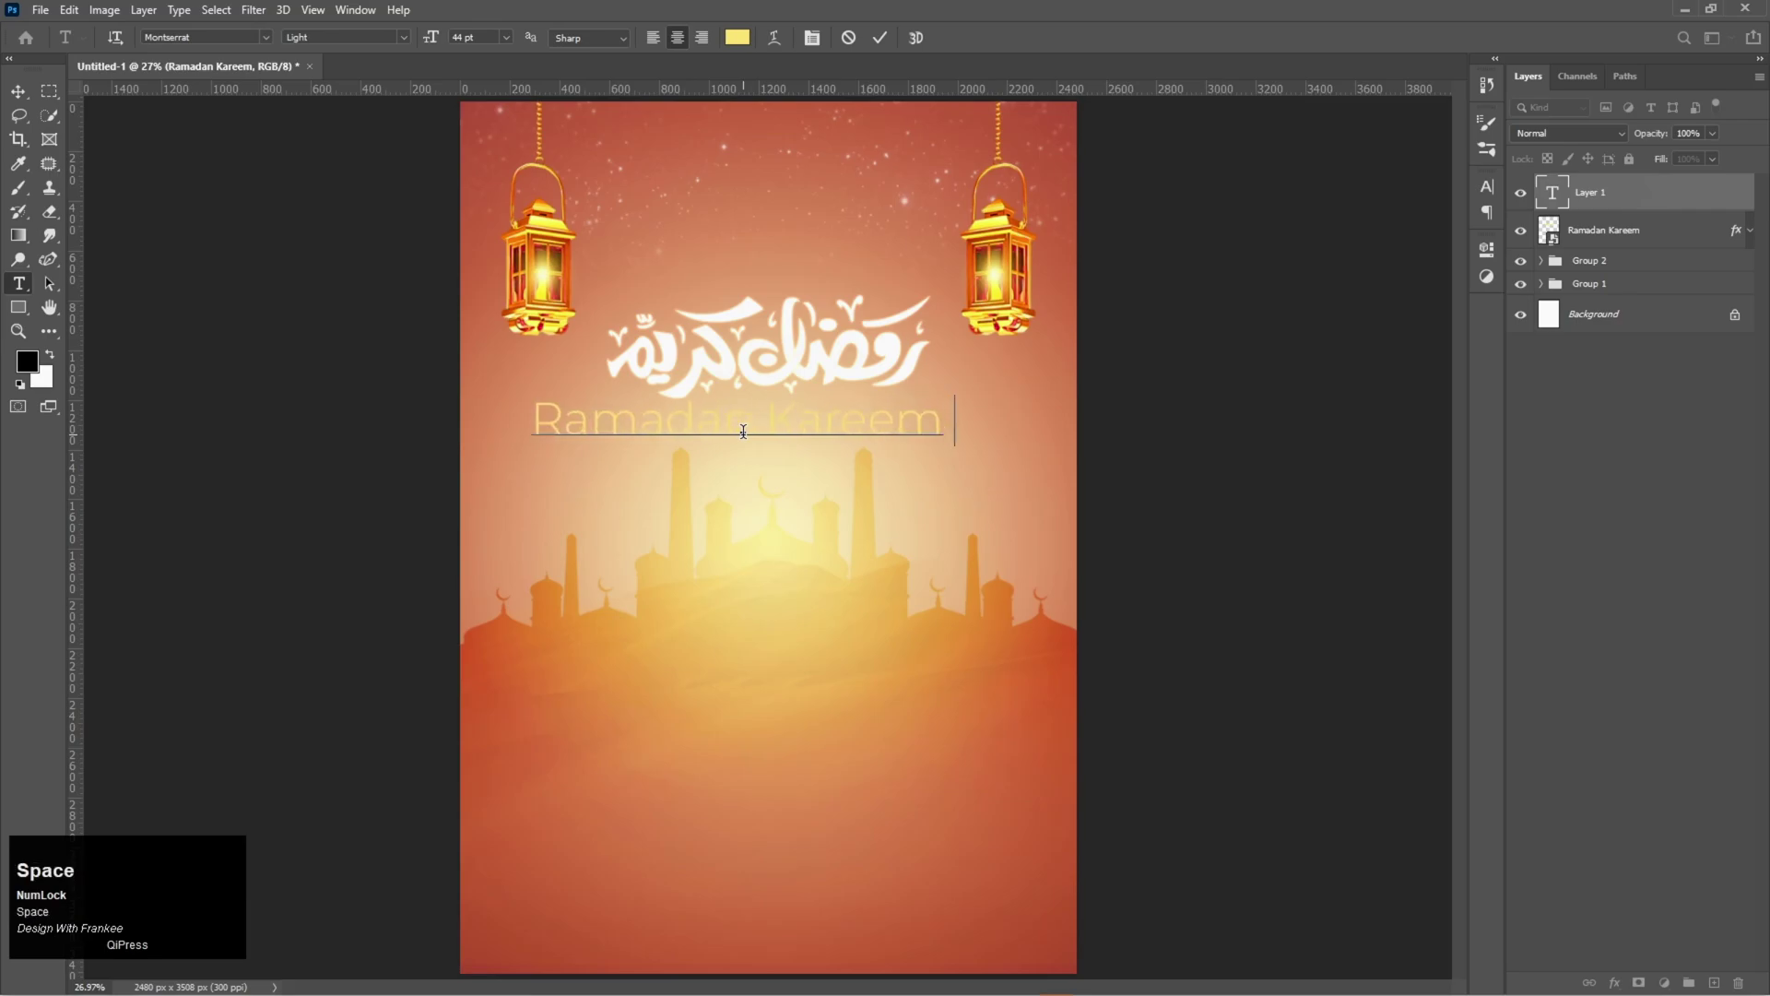
type("Speci")
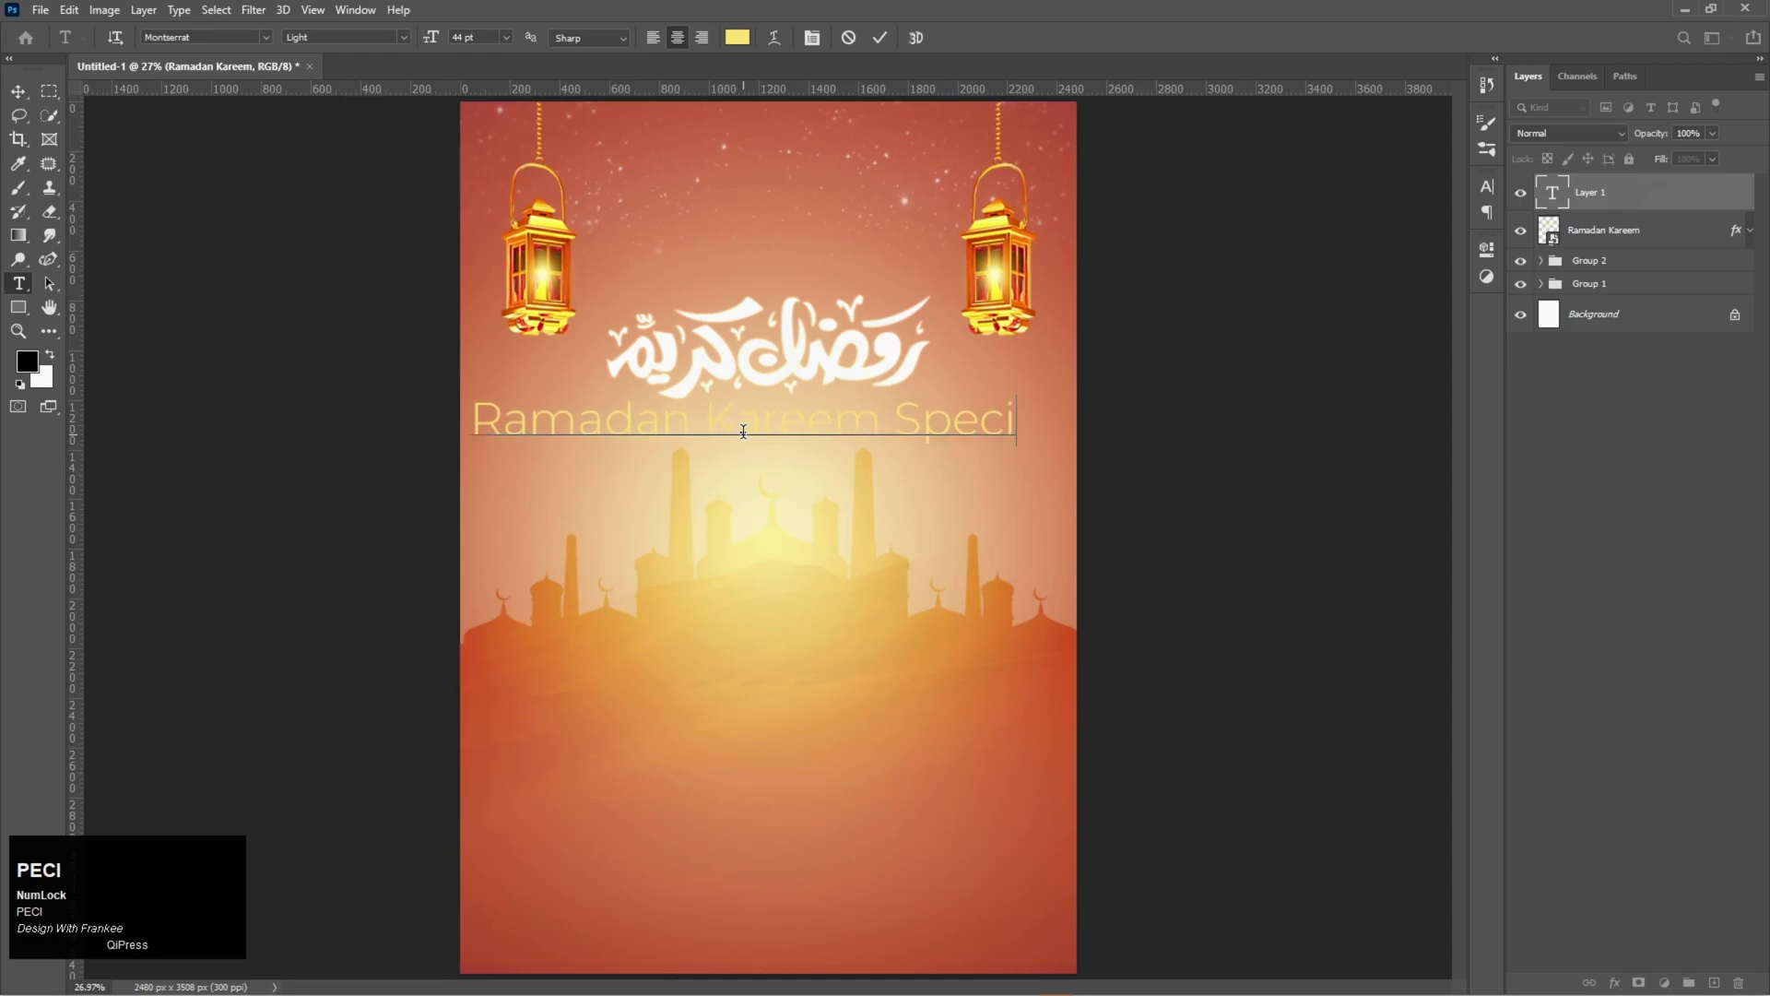
type("al Food")
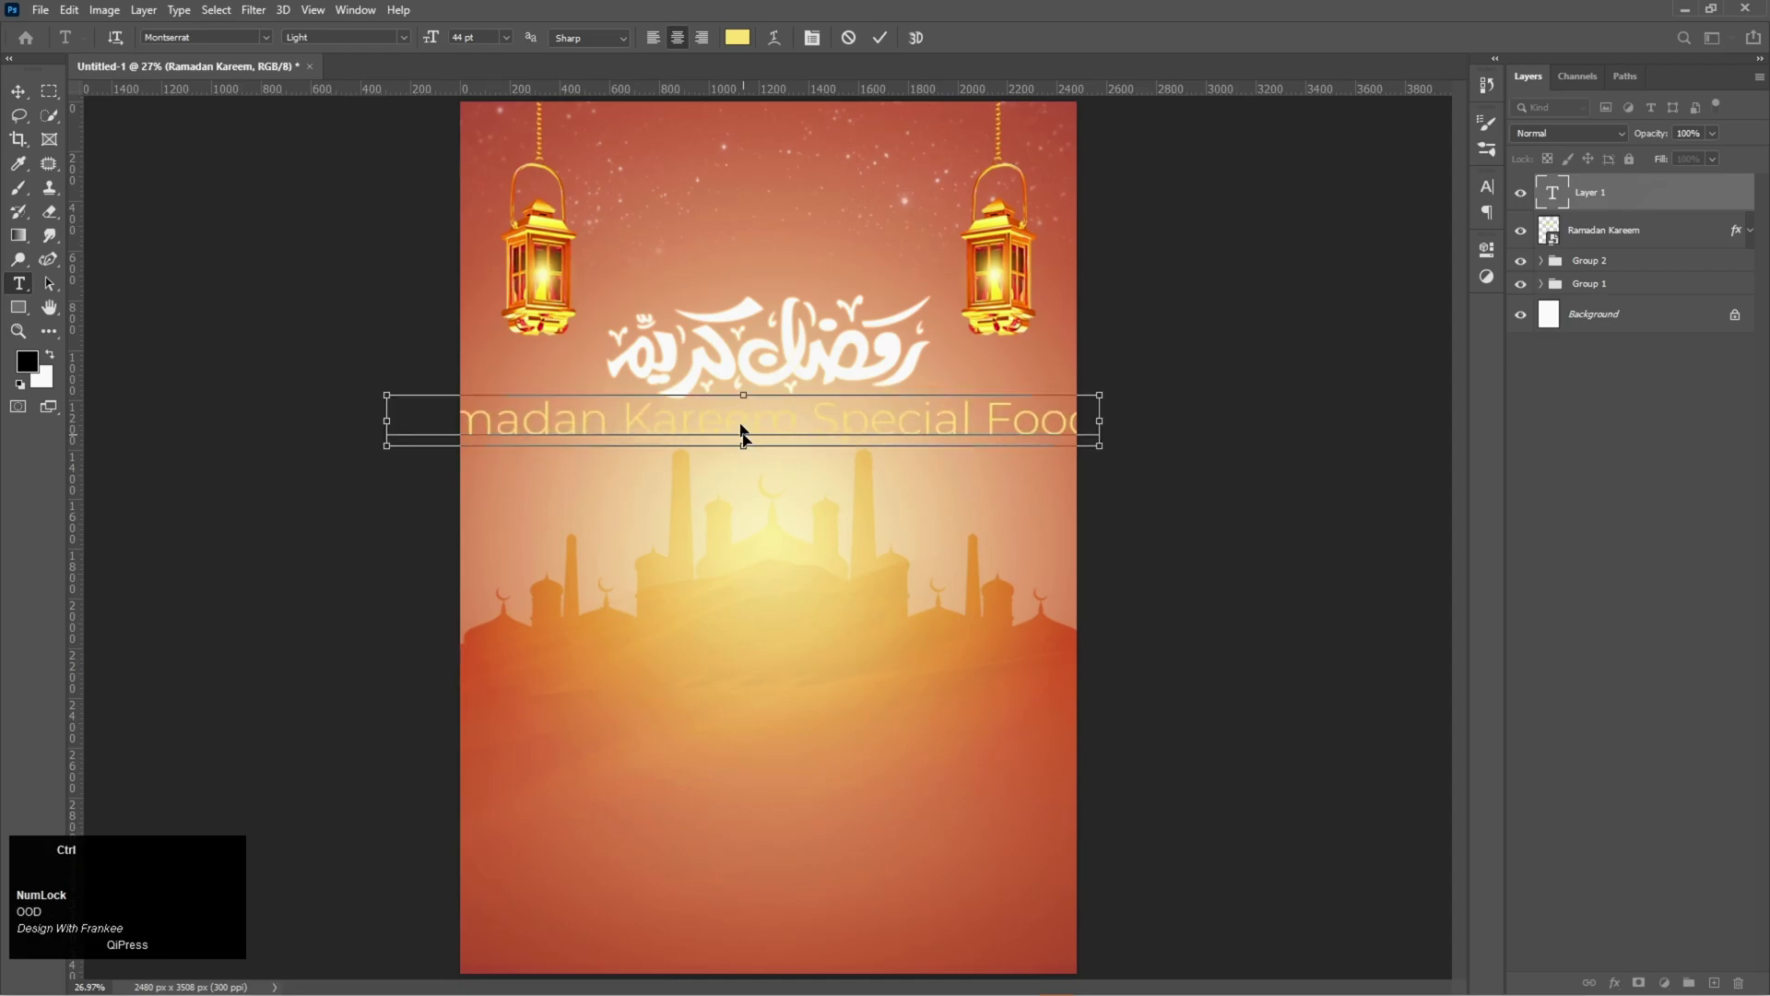
Change the colour of the whole Ramadan Kareem Special Food line to white and commit the text
key("ctrl+a")
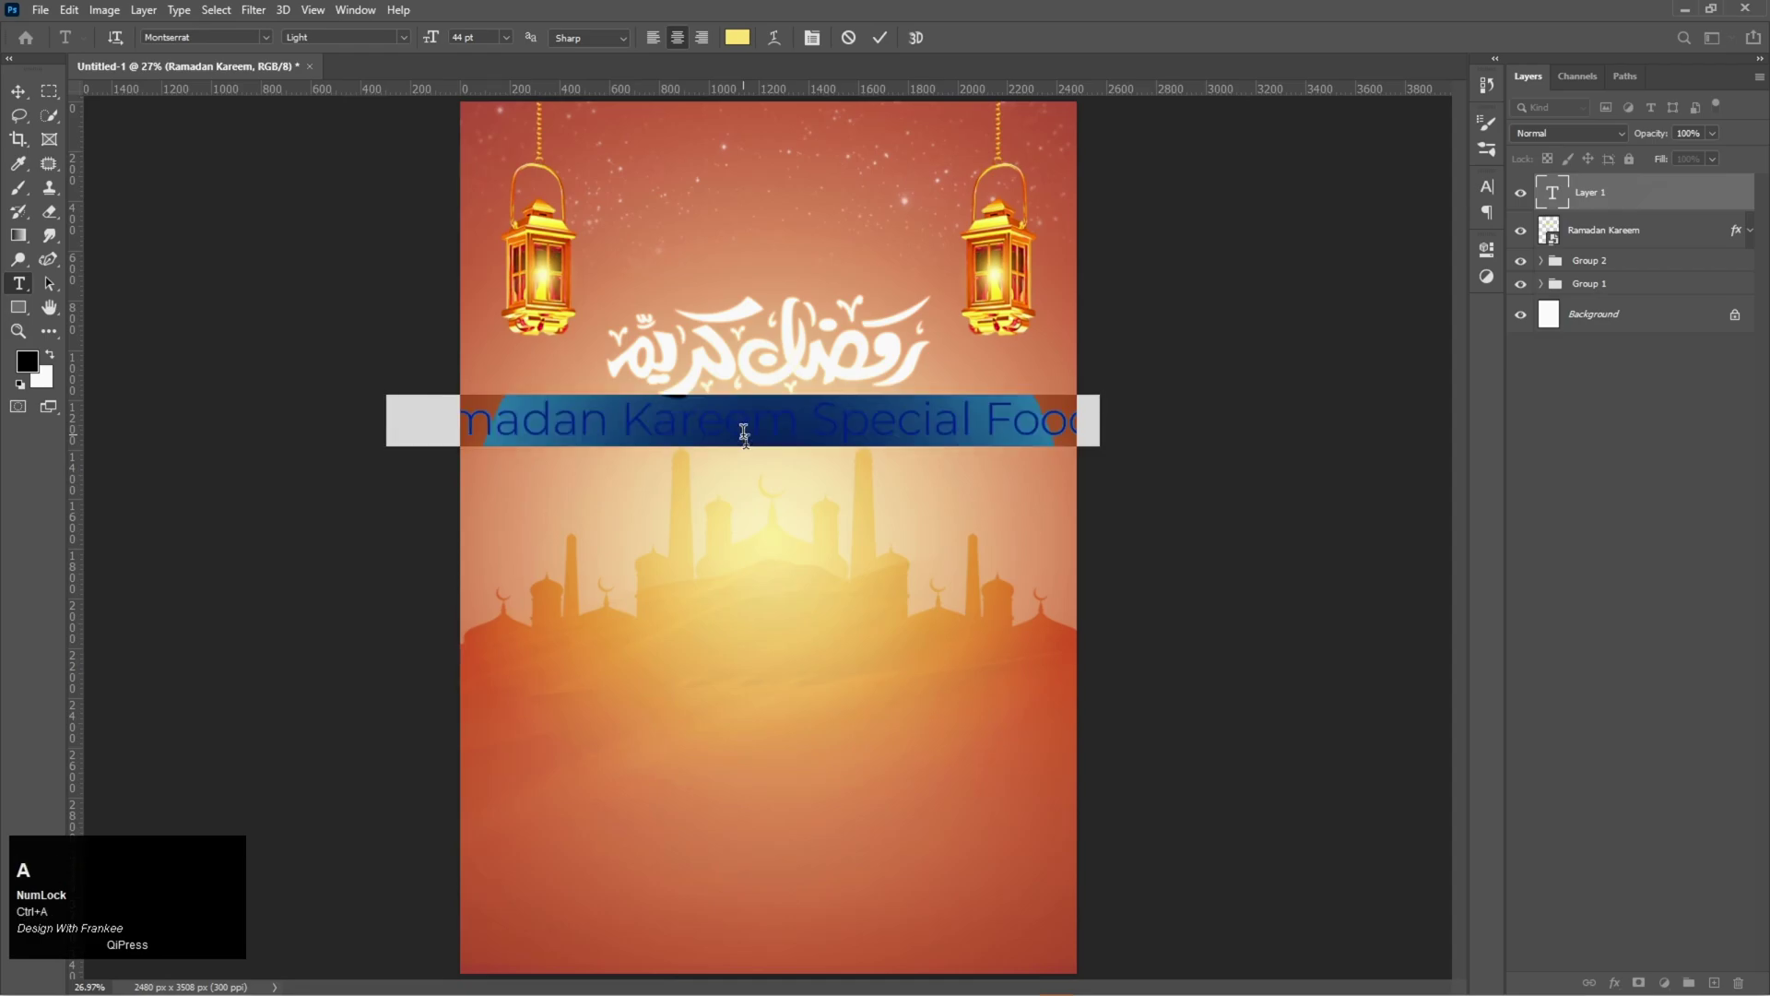
left_click(736, 39)
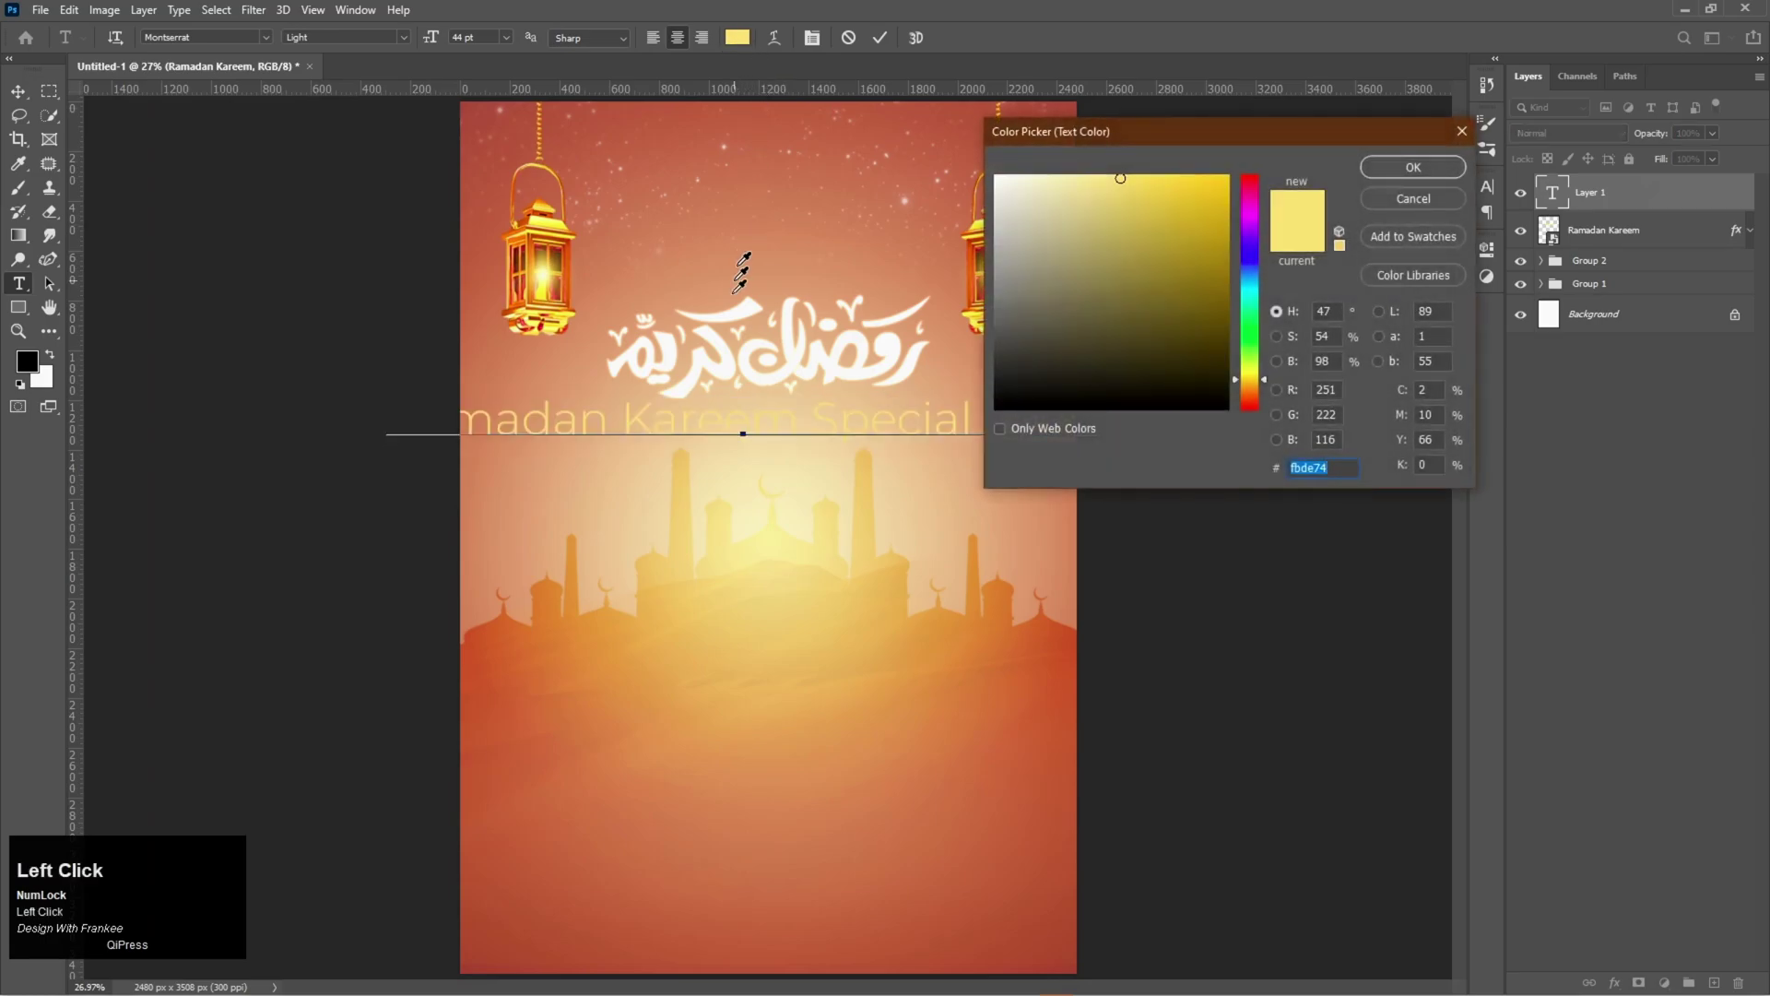
left_click(1031, 242)
left_click_drag(1032, 242, 997, 177)
left_click(1413, 167)
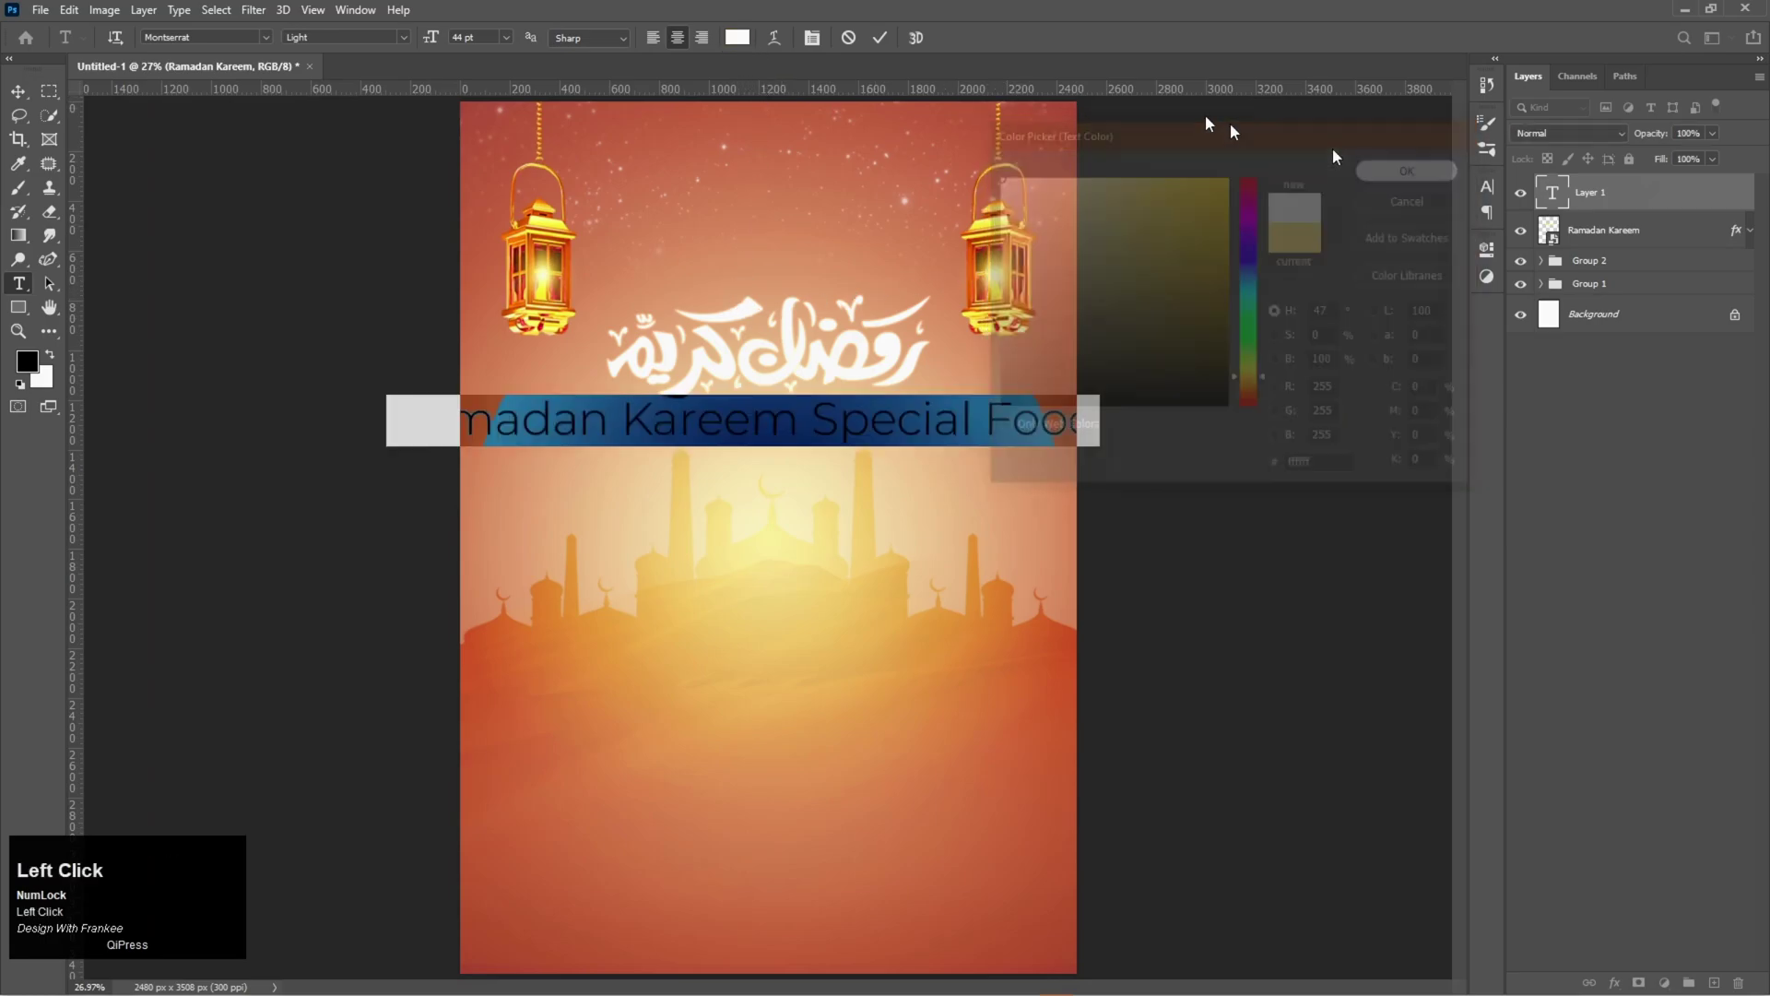
left_click(880, 37)
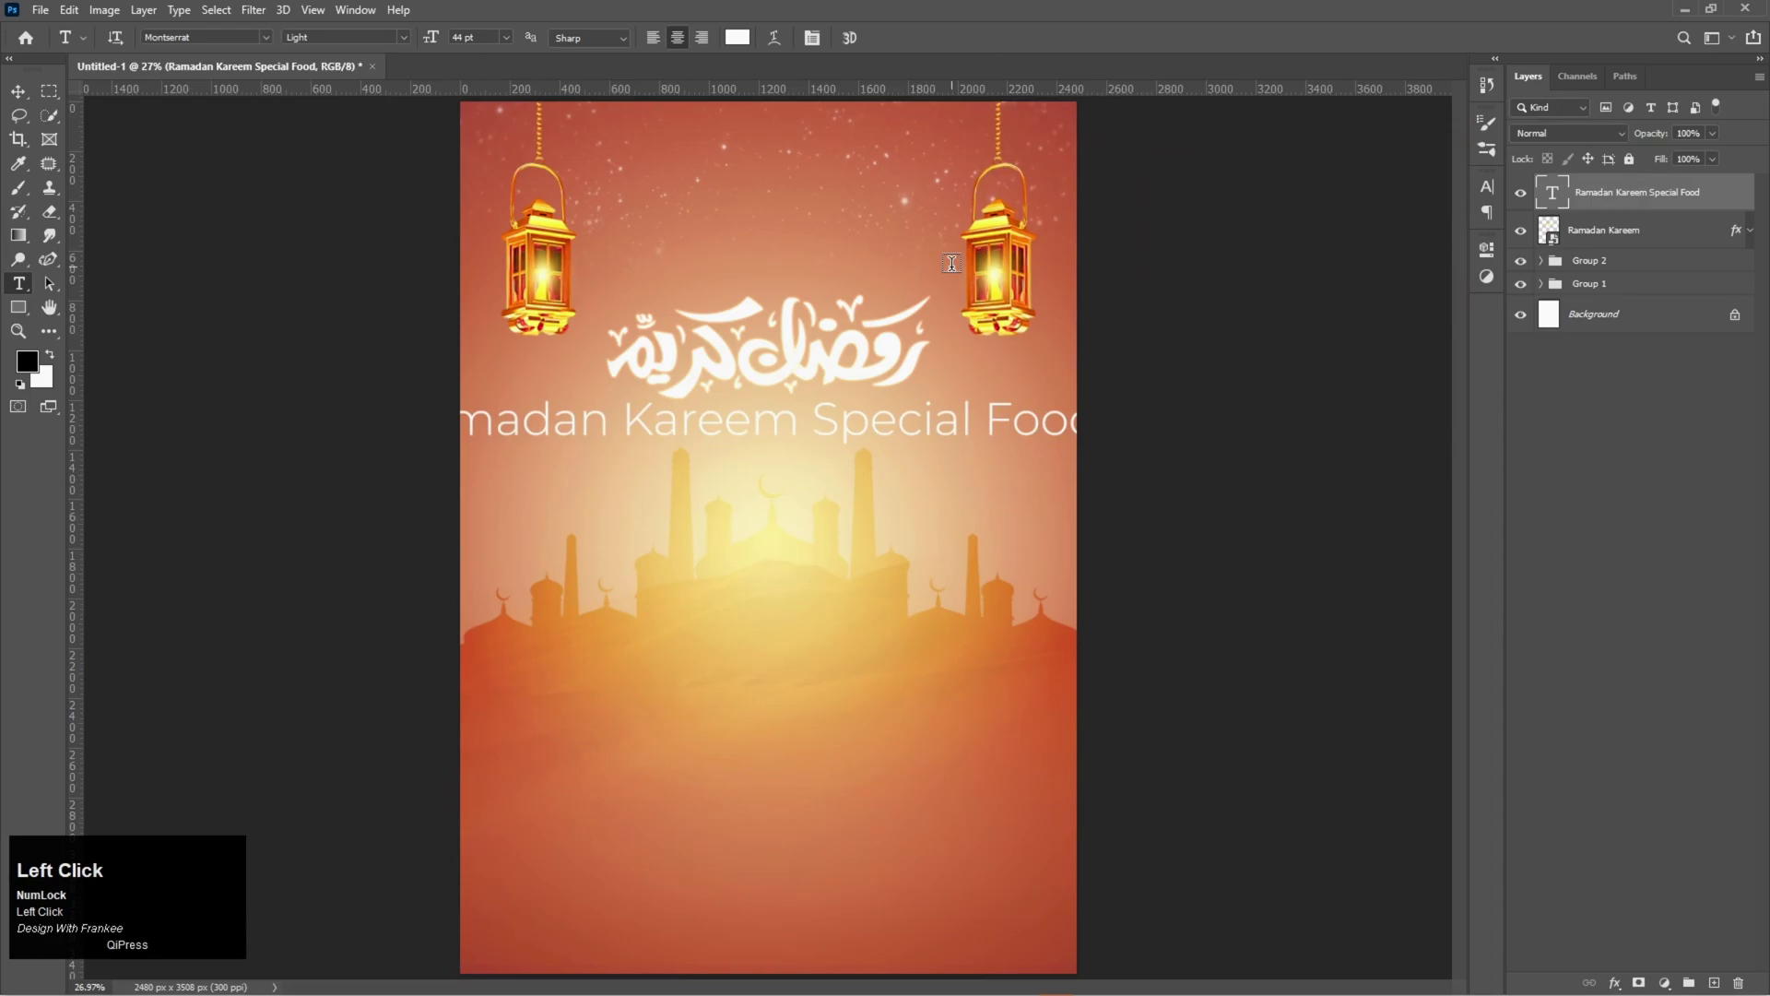
Scale the Ramadan Kareem Special Food line down to fit inside the page and centre it beneath the calligraphy
key("ctrl+t")
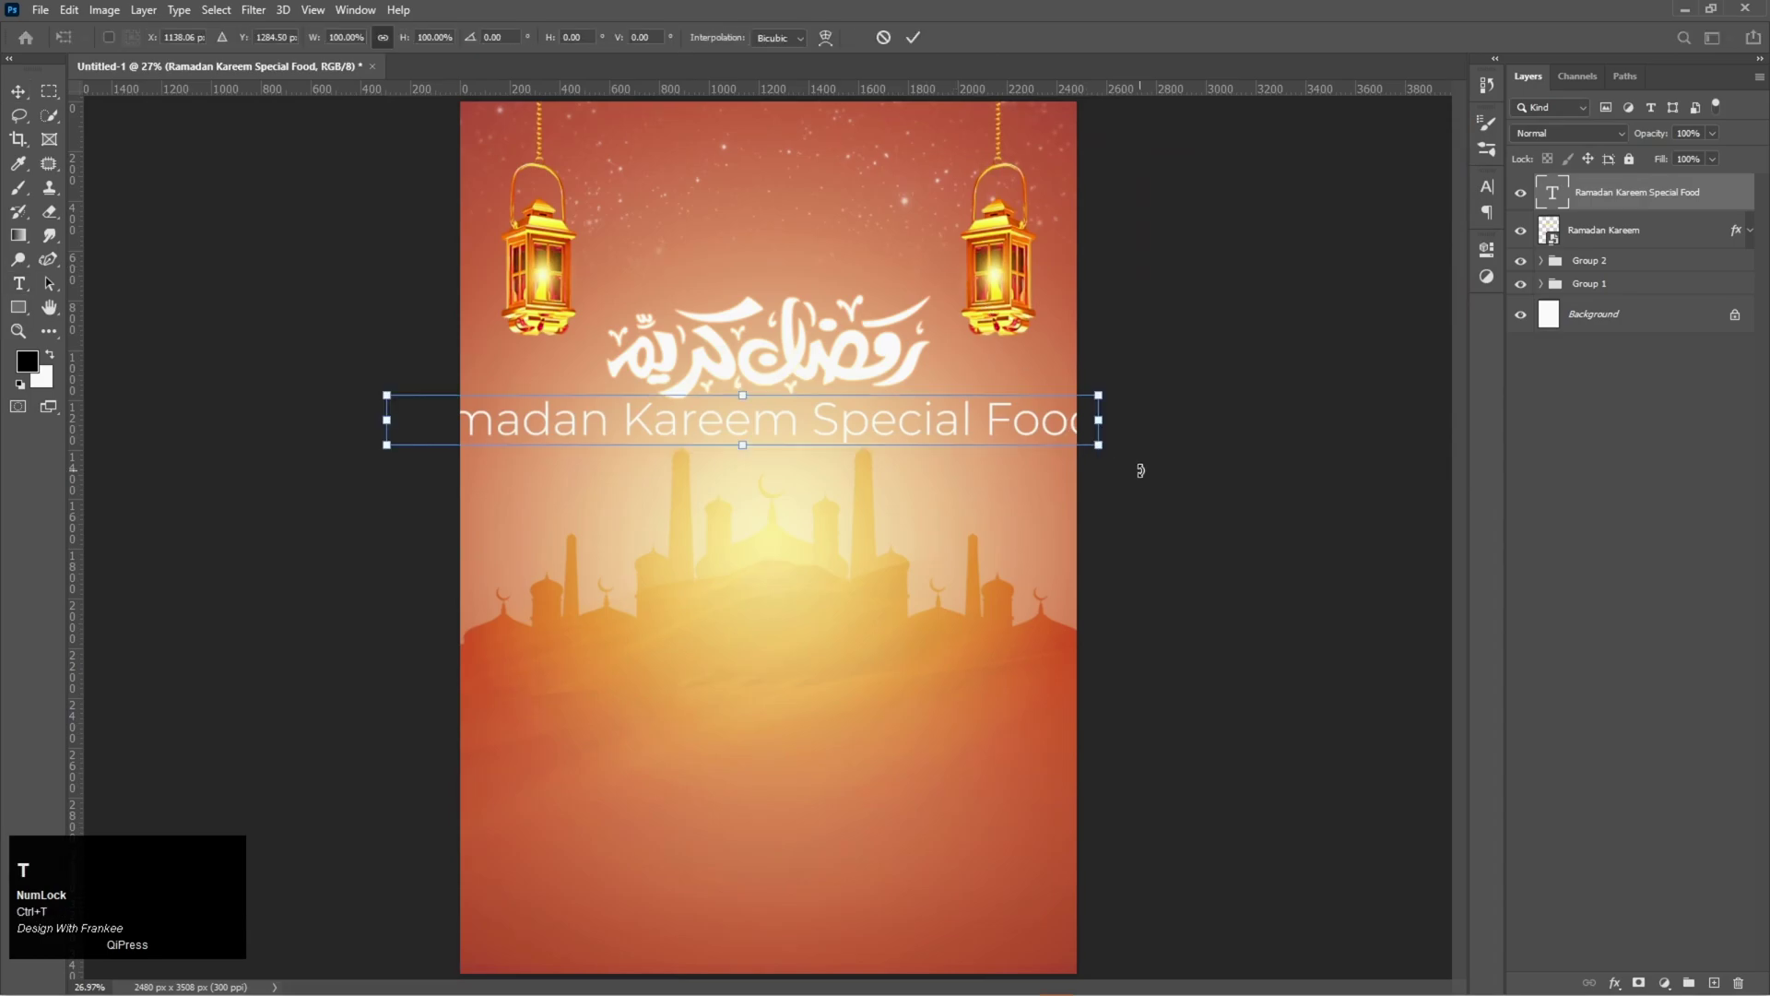
left_click_drag(1098, 446, 962, 430)
left_click_drag(834, 424, 857, 424)
double_click(857, 424)
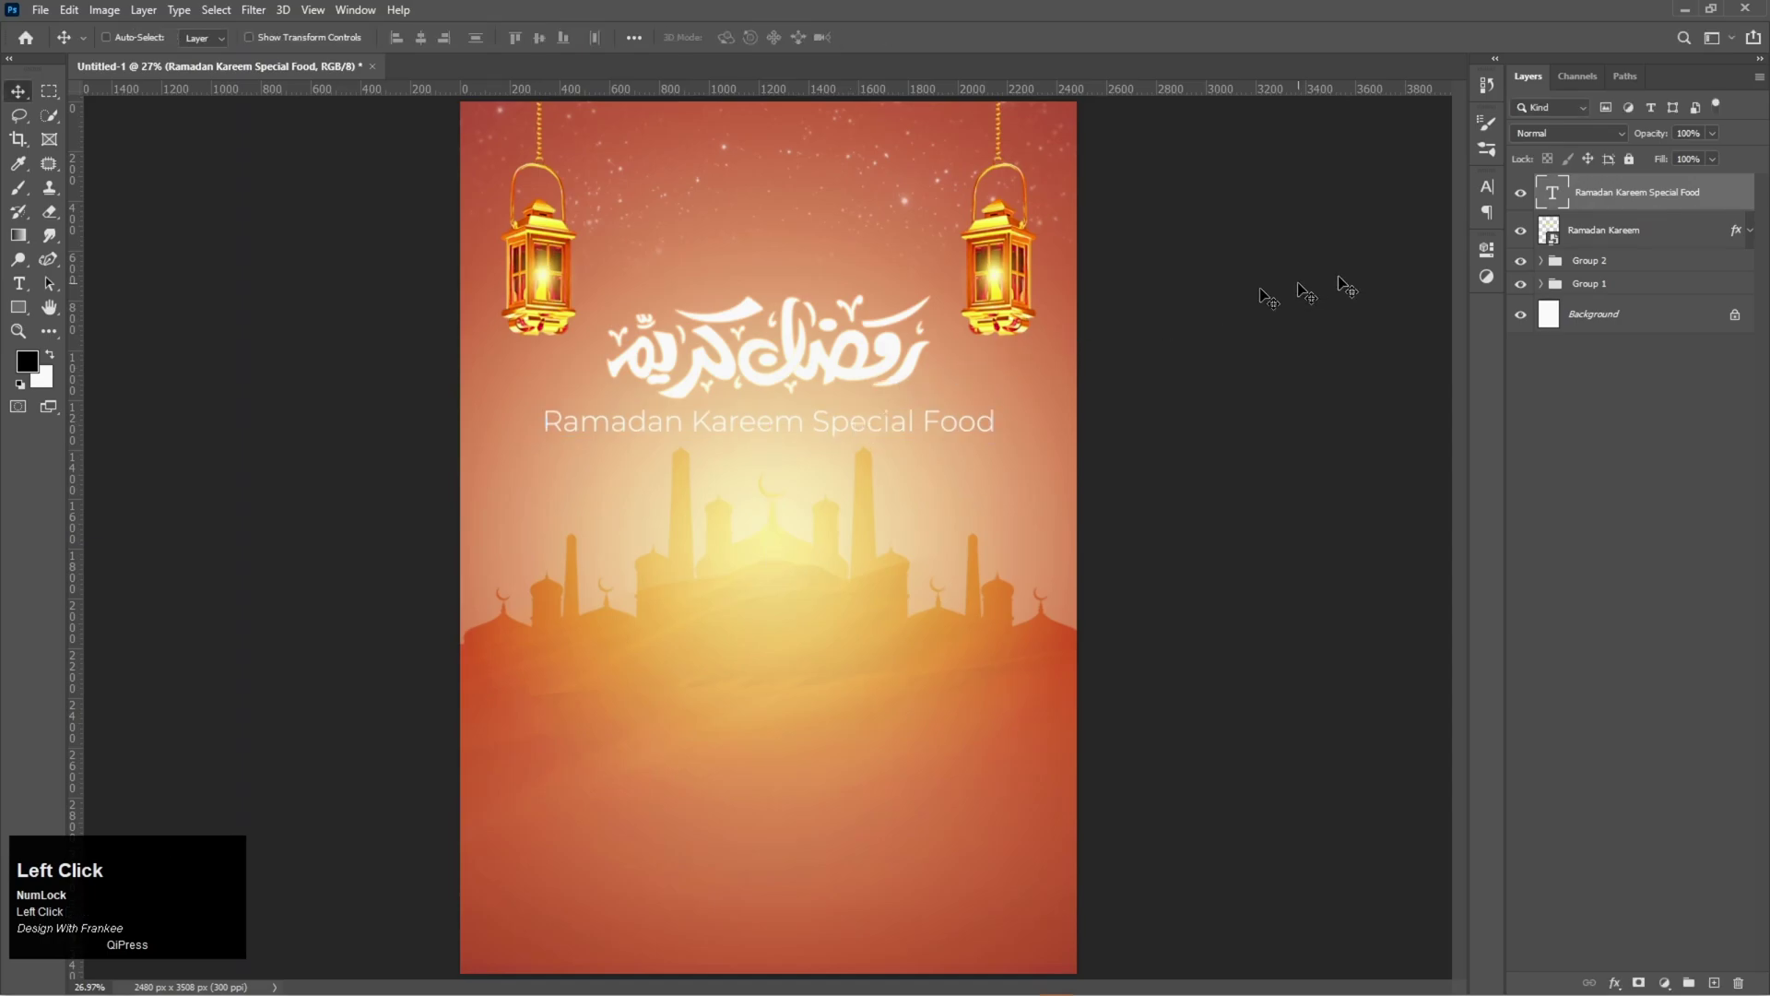
Group the Ramadan Kareem Special Food text layer with the Ramadan Kareem calligraphy layer
left_click(1614, 234, "shift")
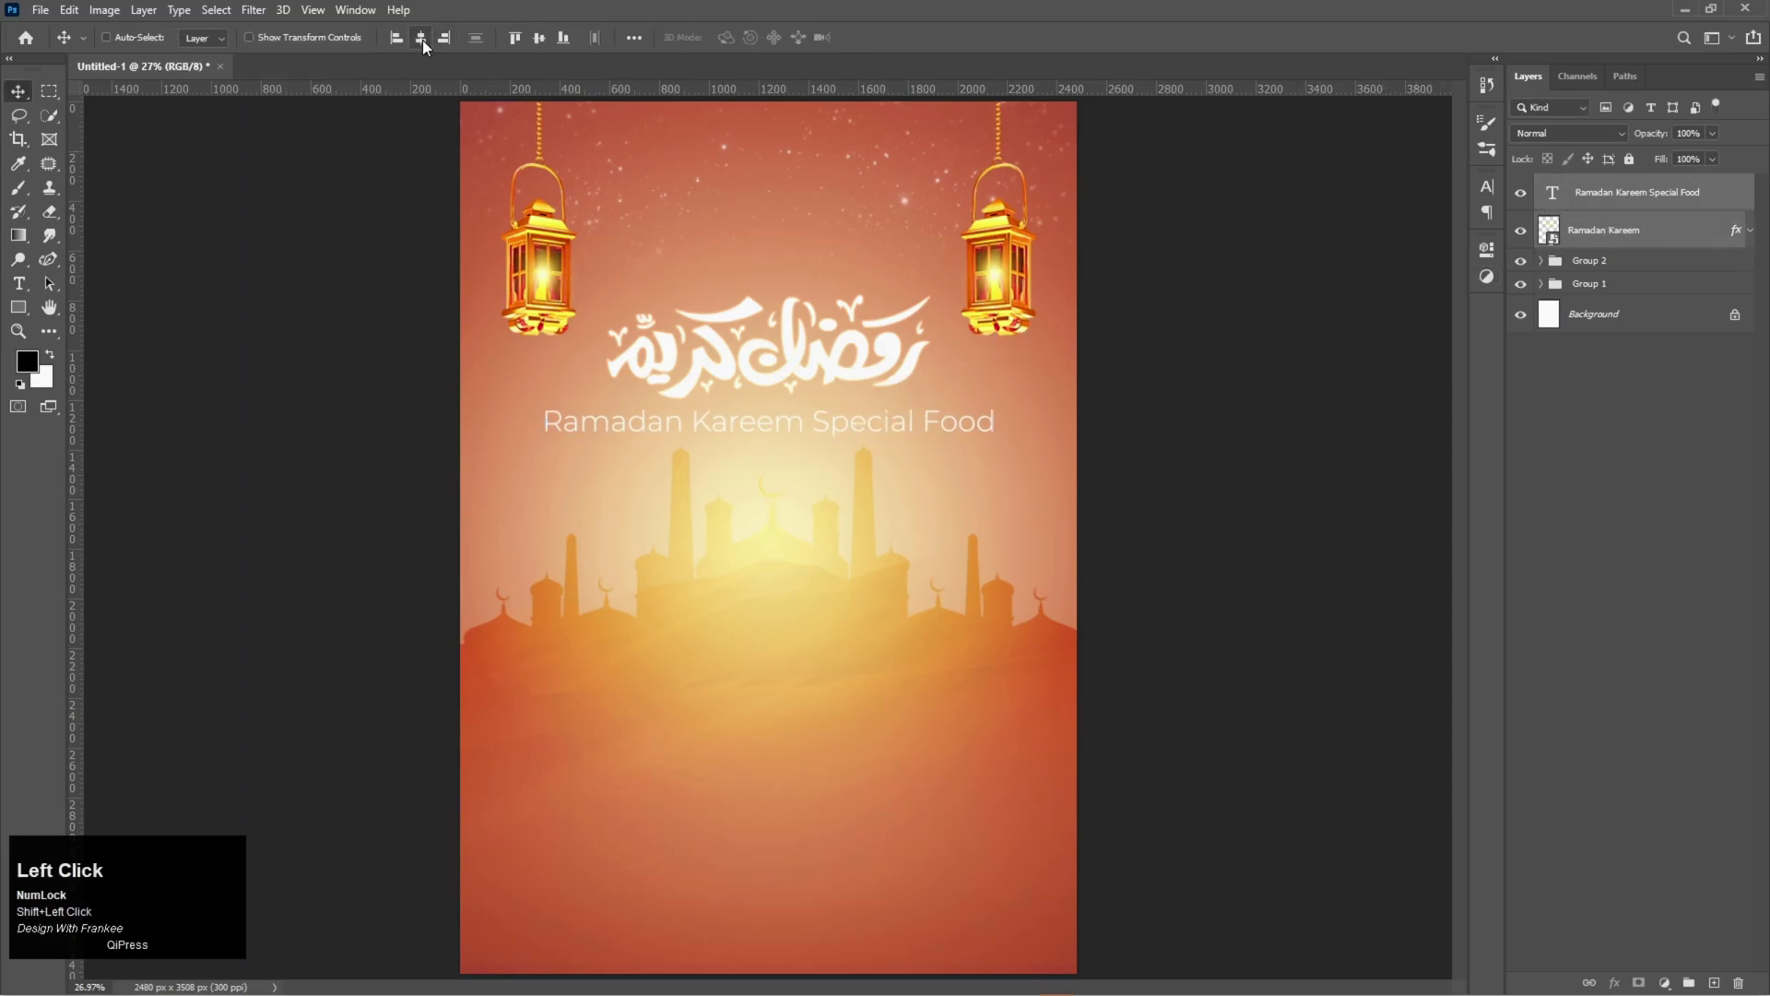
left_click(1604, 466)
left_click(1623, 238)
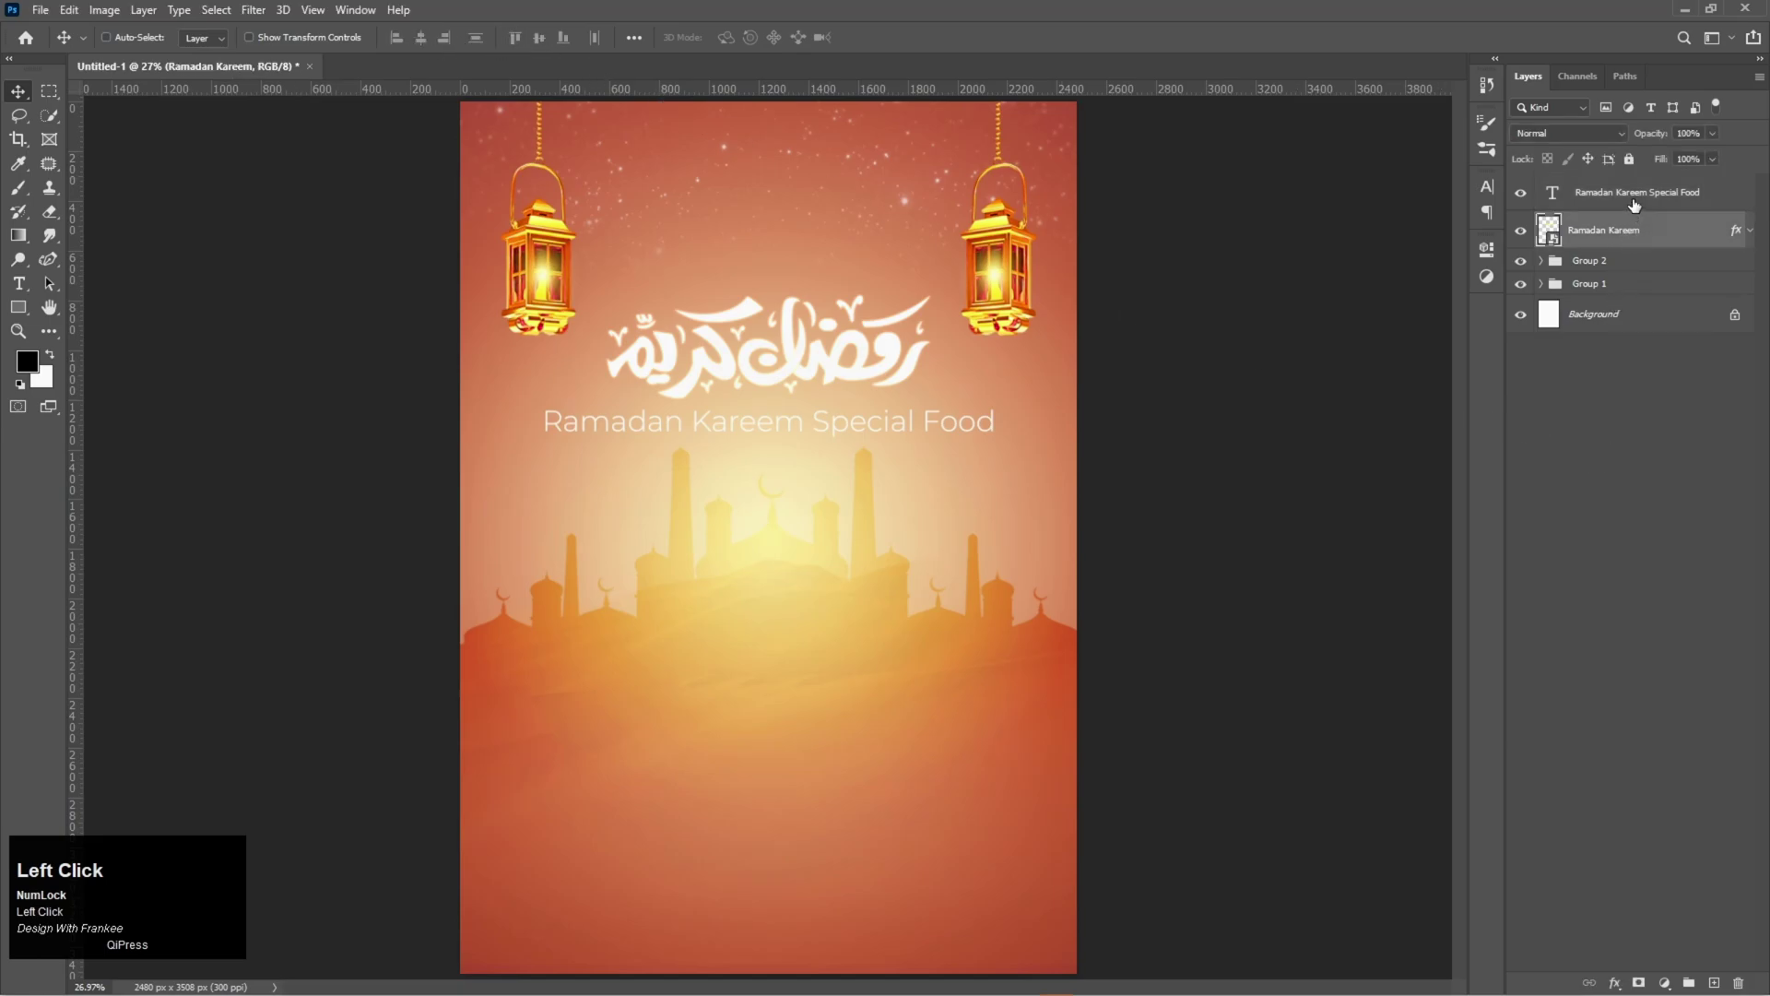
left_click(1635, 205)
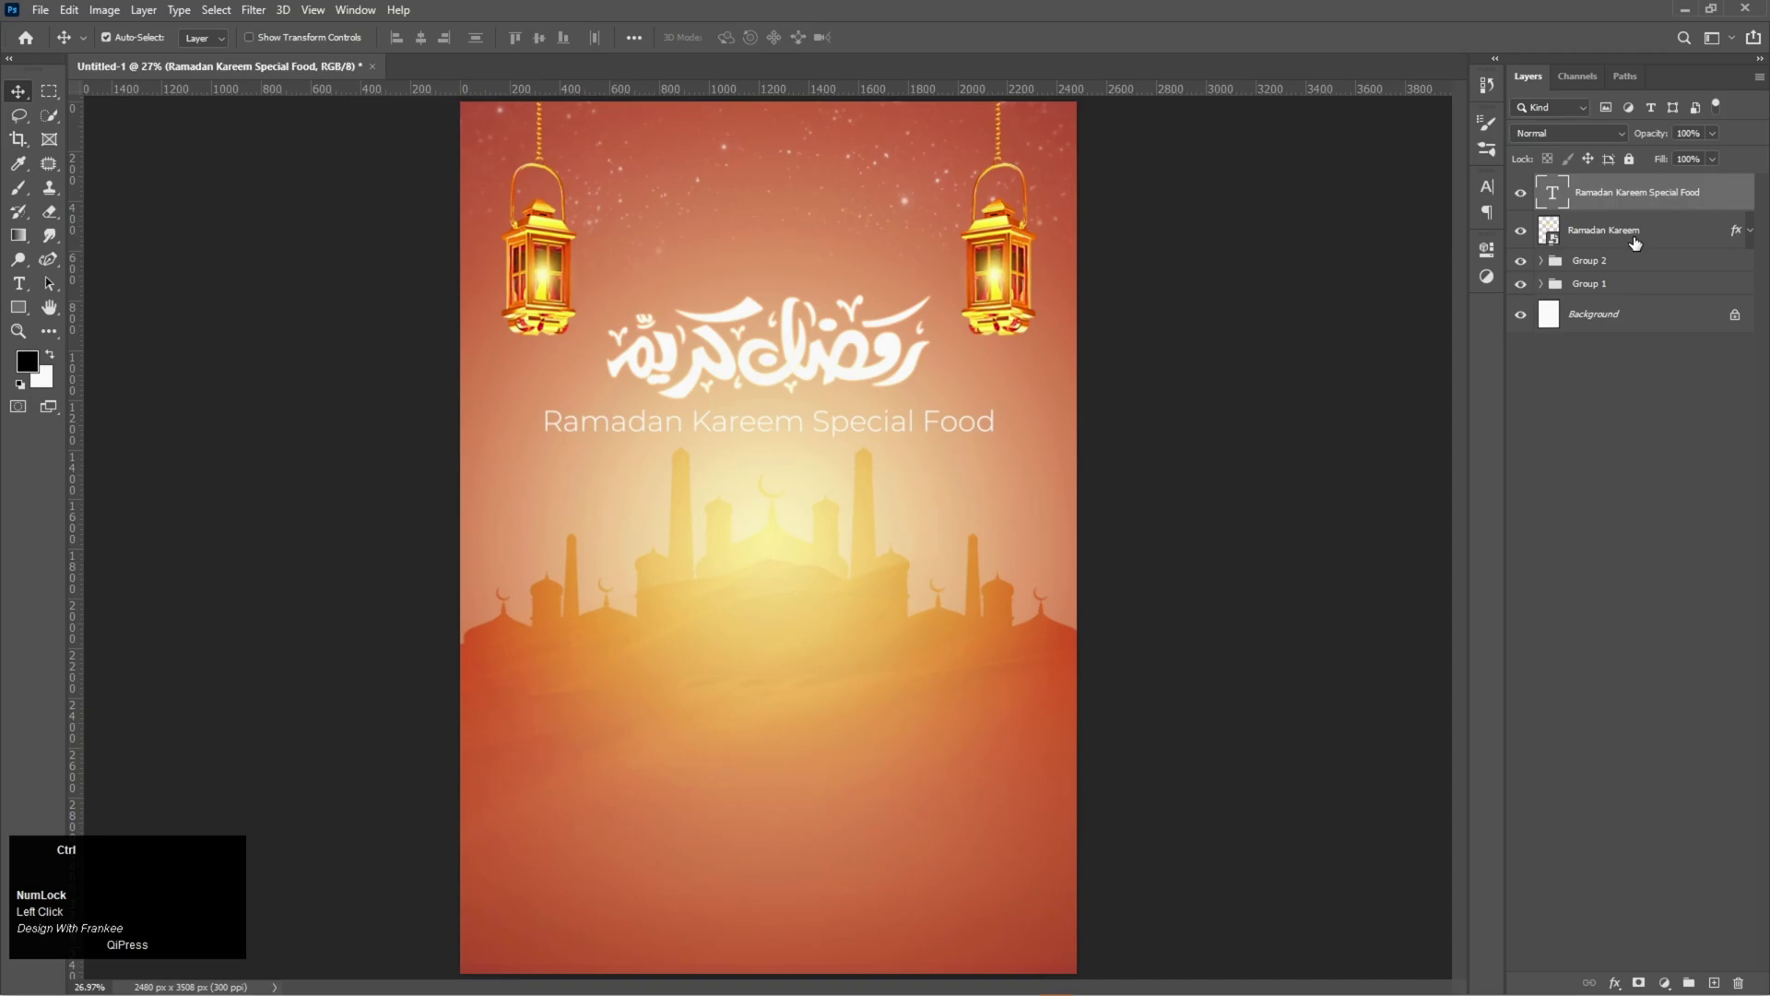
left_click(1635, 242, "ctrl")
key("ctrl+g")
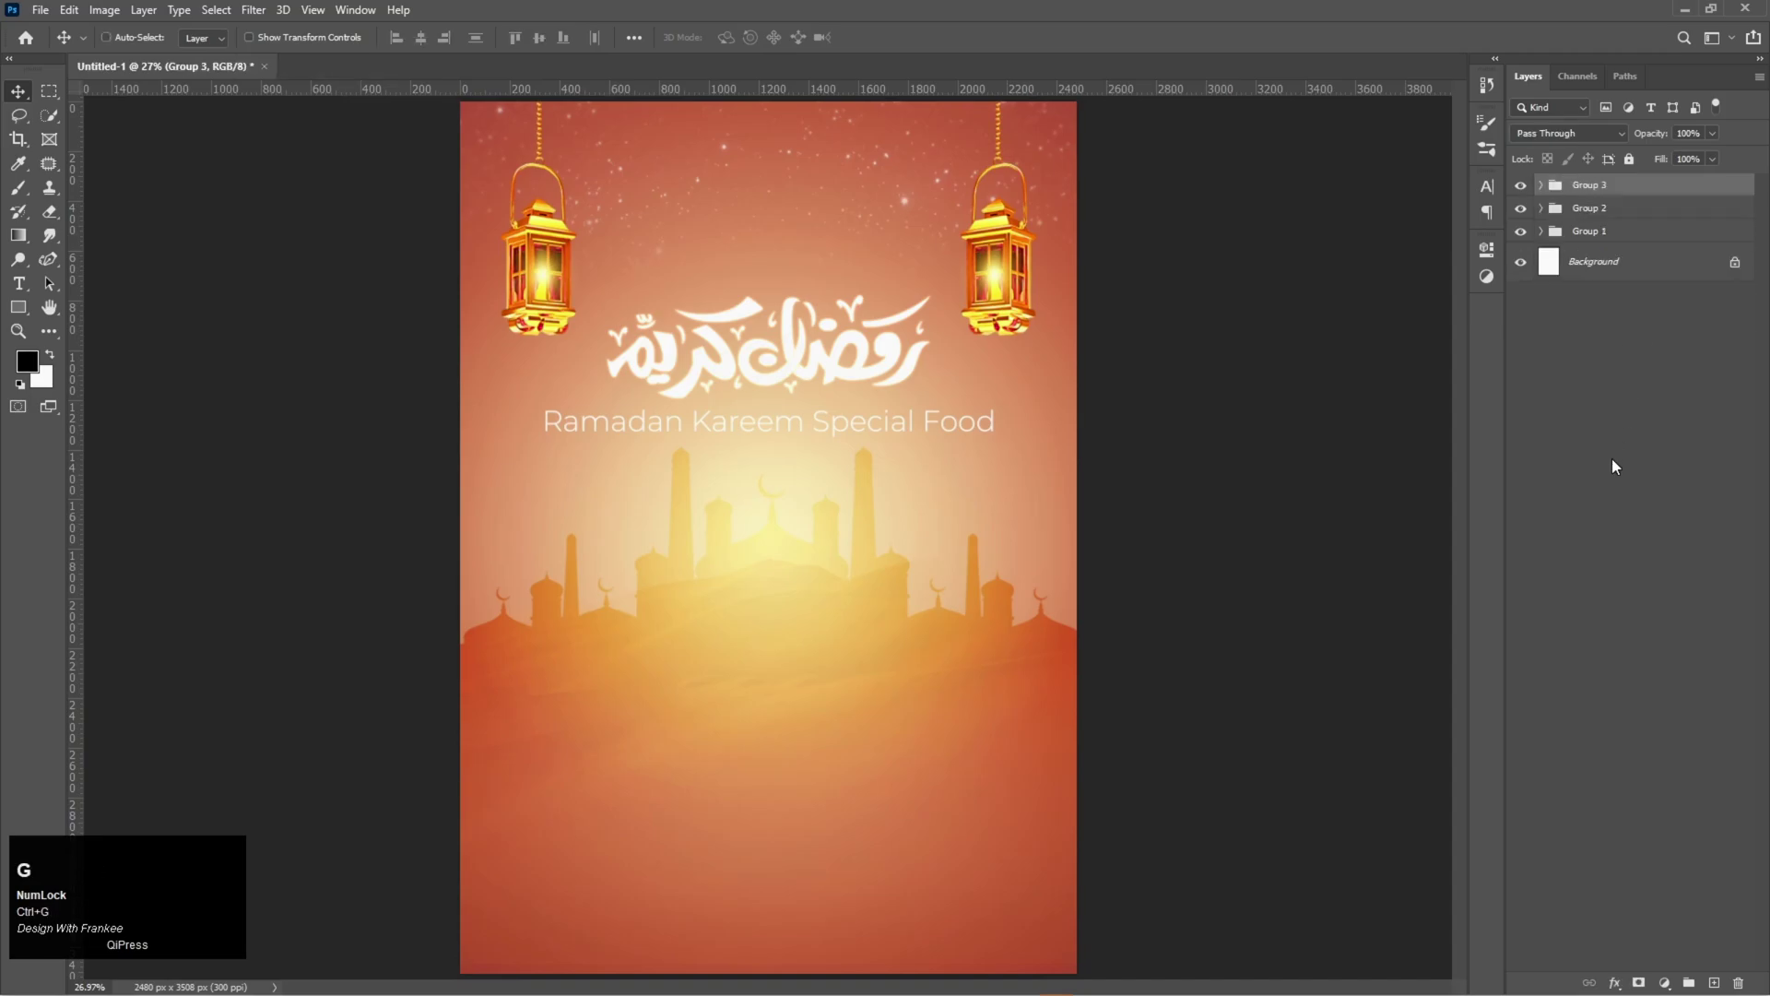
Add a Drop Shadow to the title group with 15% opacity, a 131° angle and 37 px distance
right_click(1612, 188)
left_click(1623, 195)
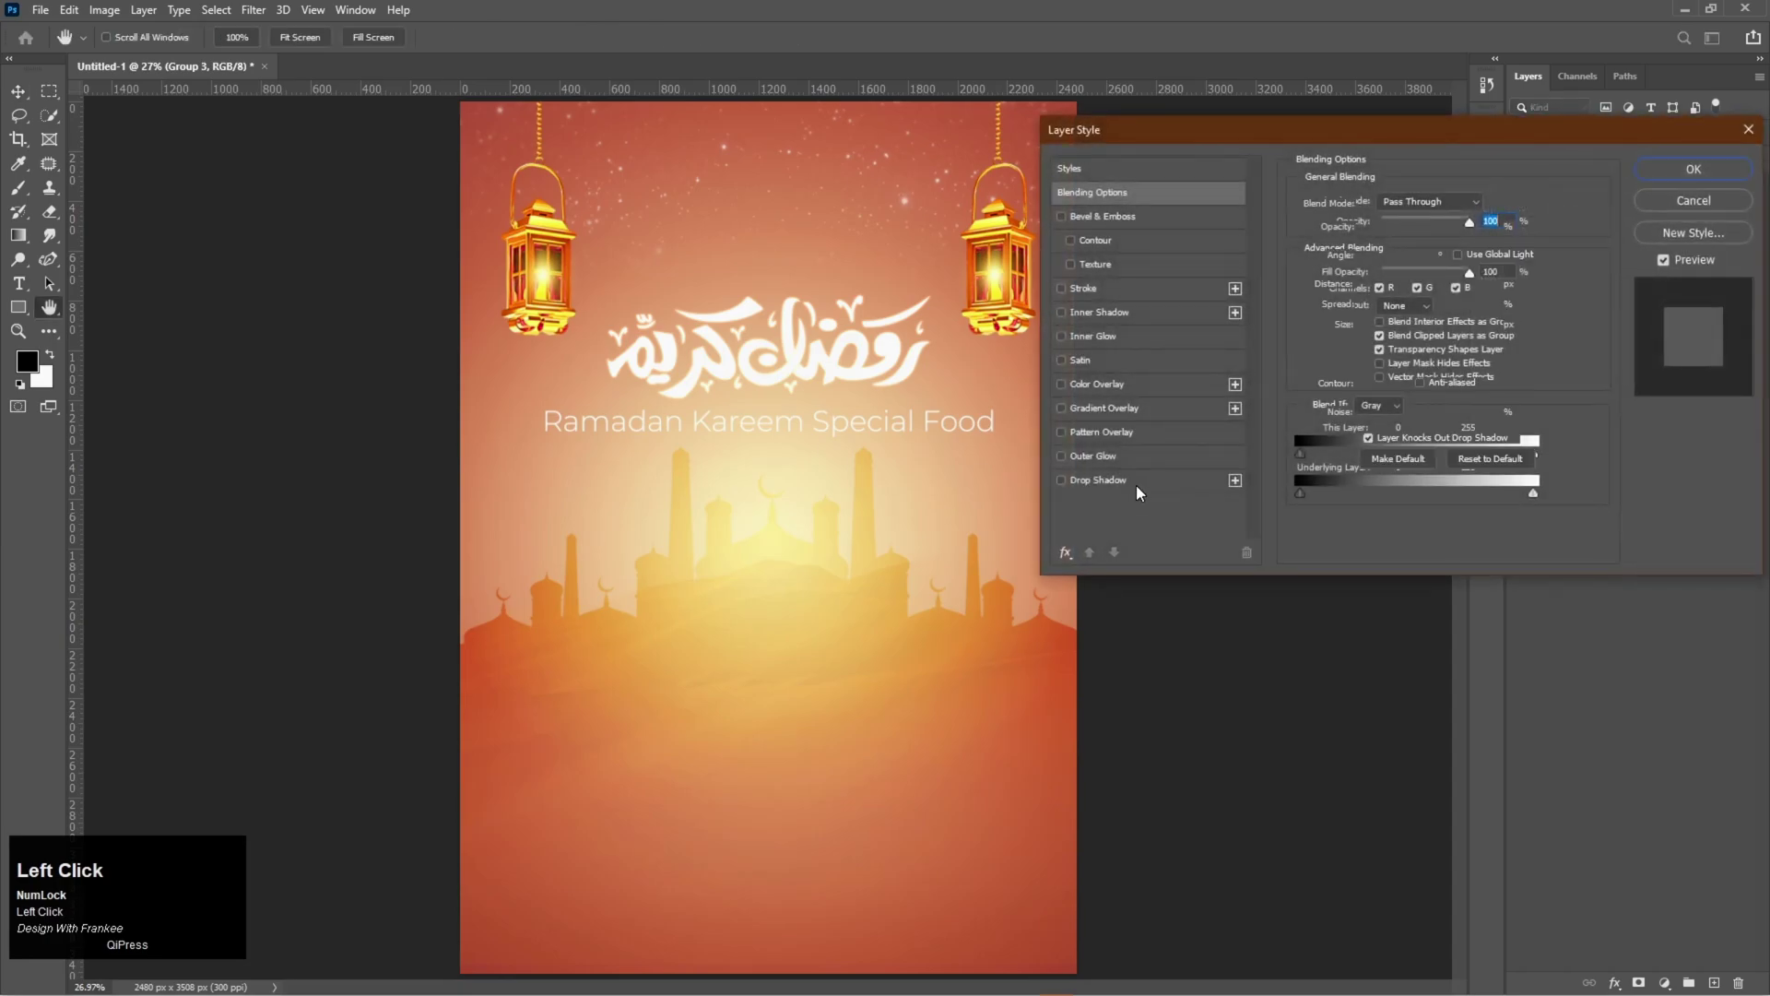
left_click(1136, 484)
left_click(1474, 226)
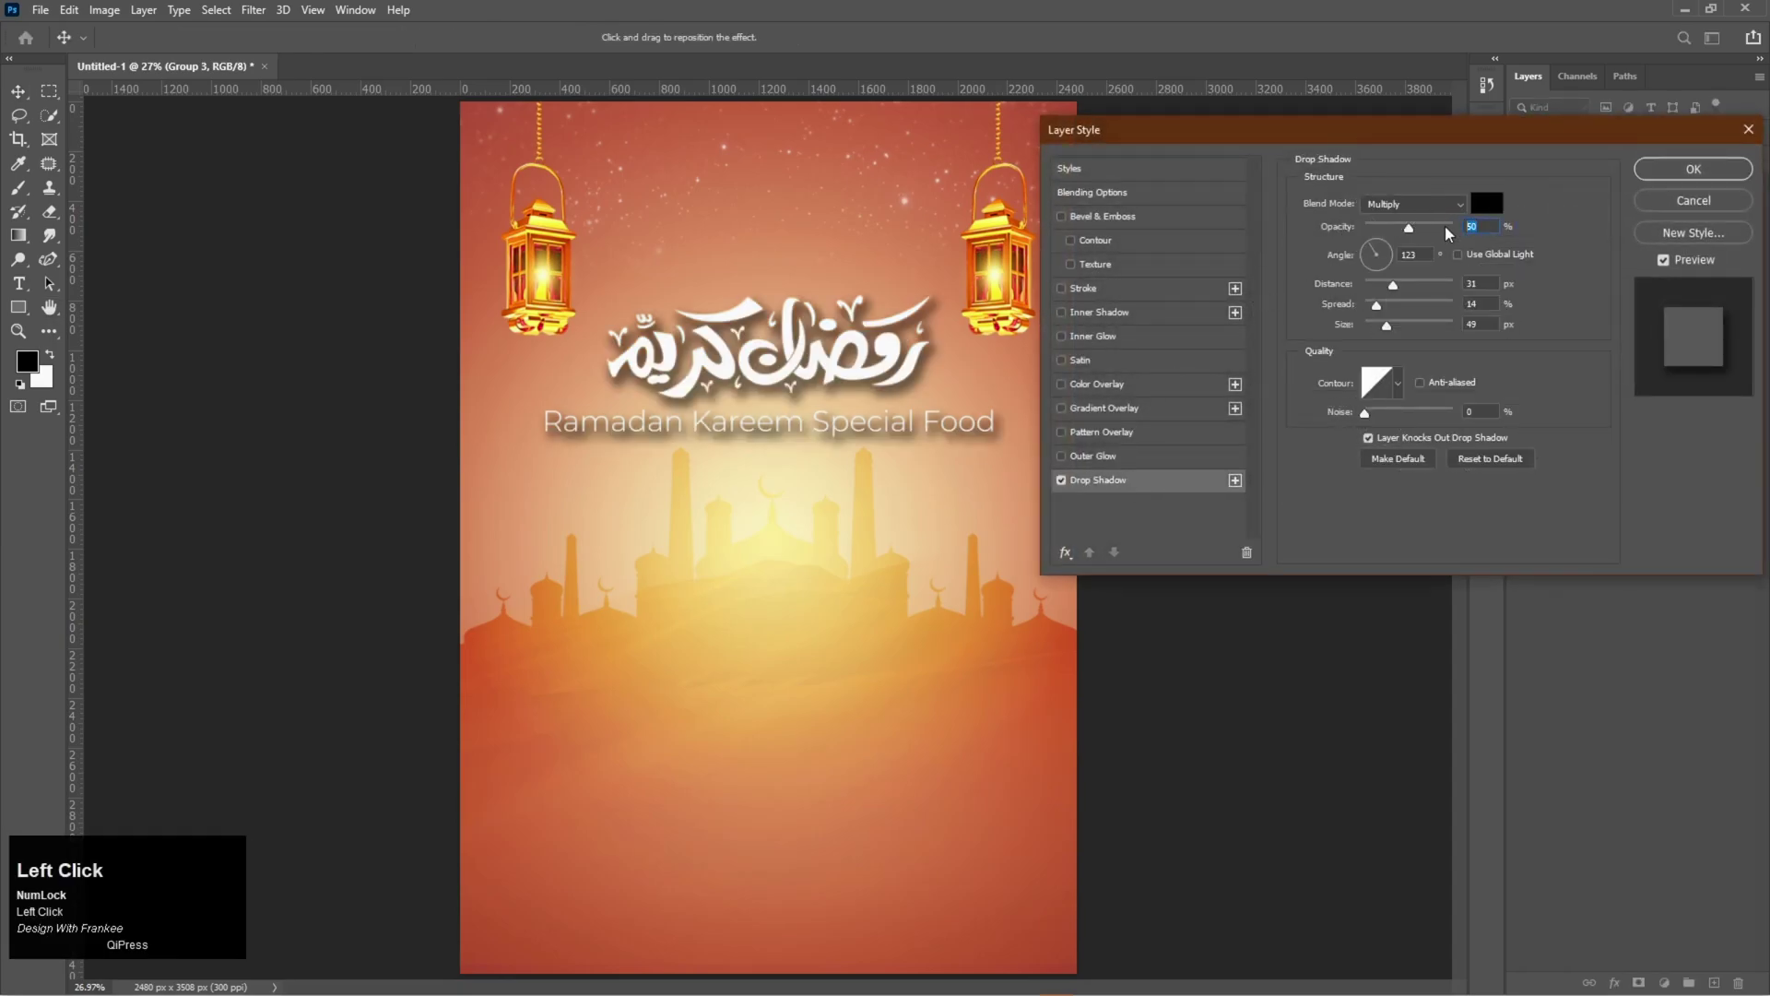
type("15")
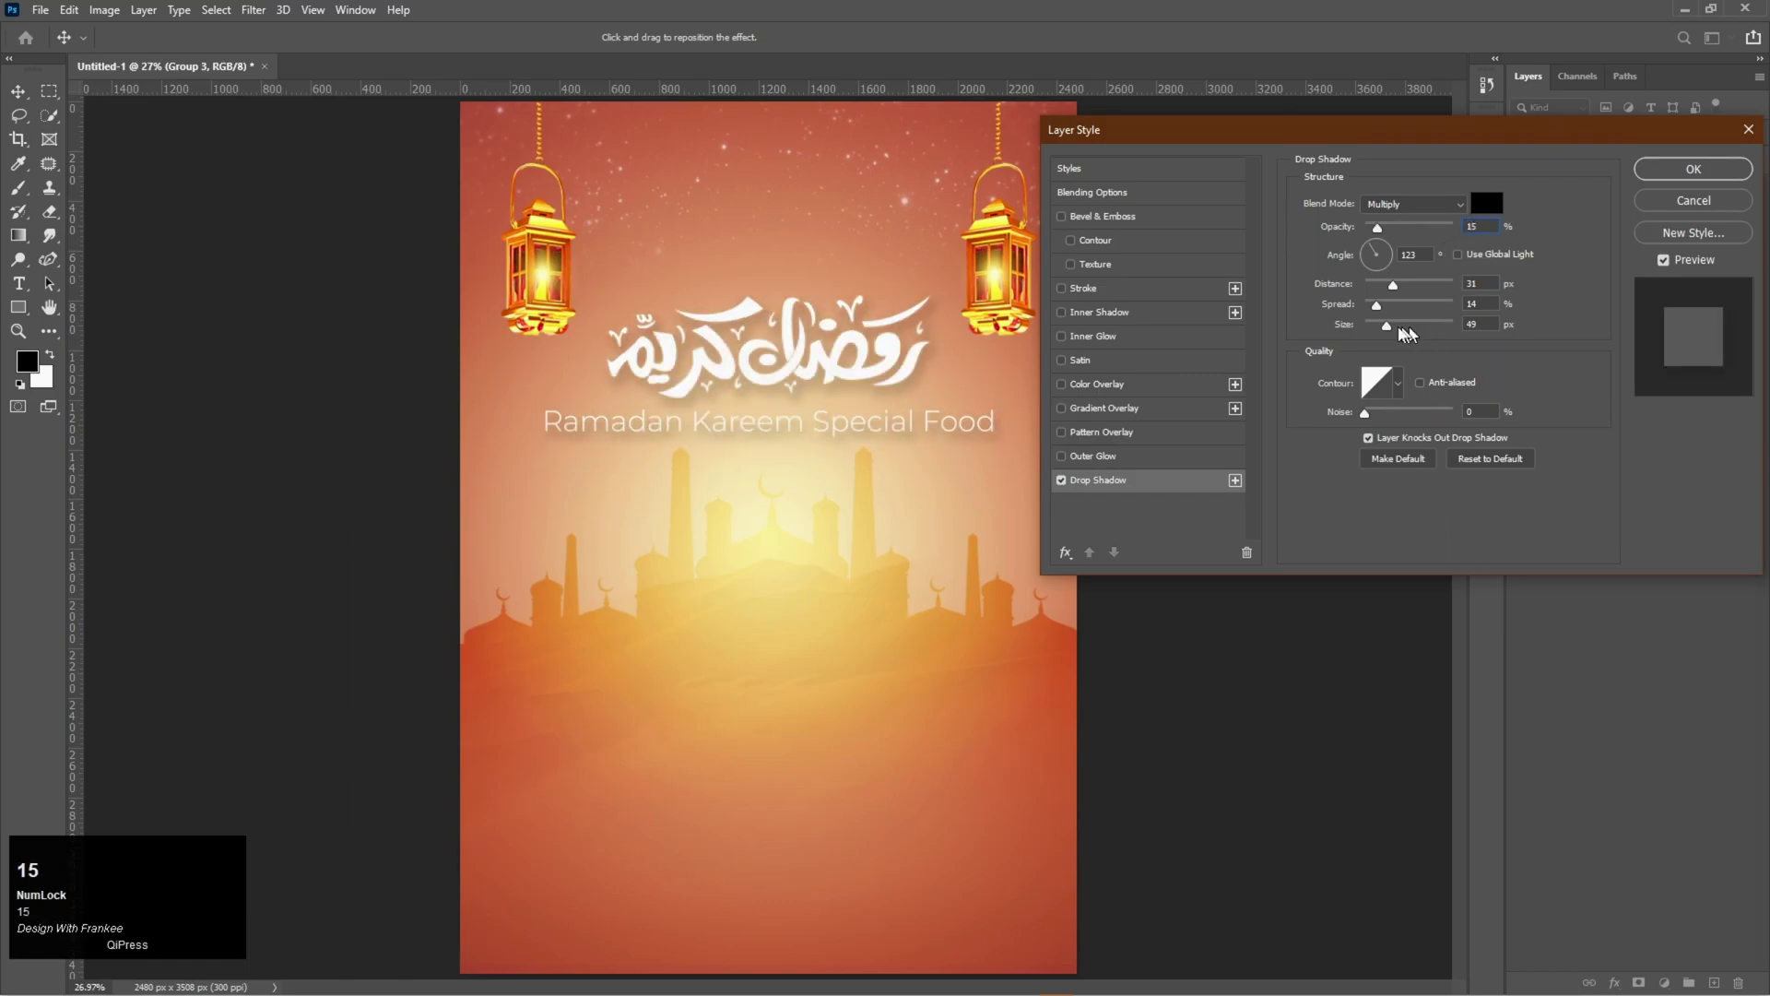
left_click_drag(1386, 325, 1383, 290)
left_click_drag(833, 388, 830, 383)
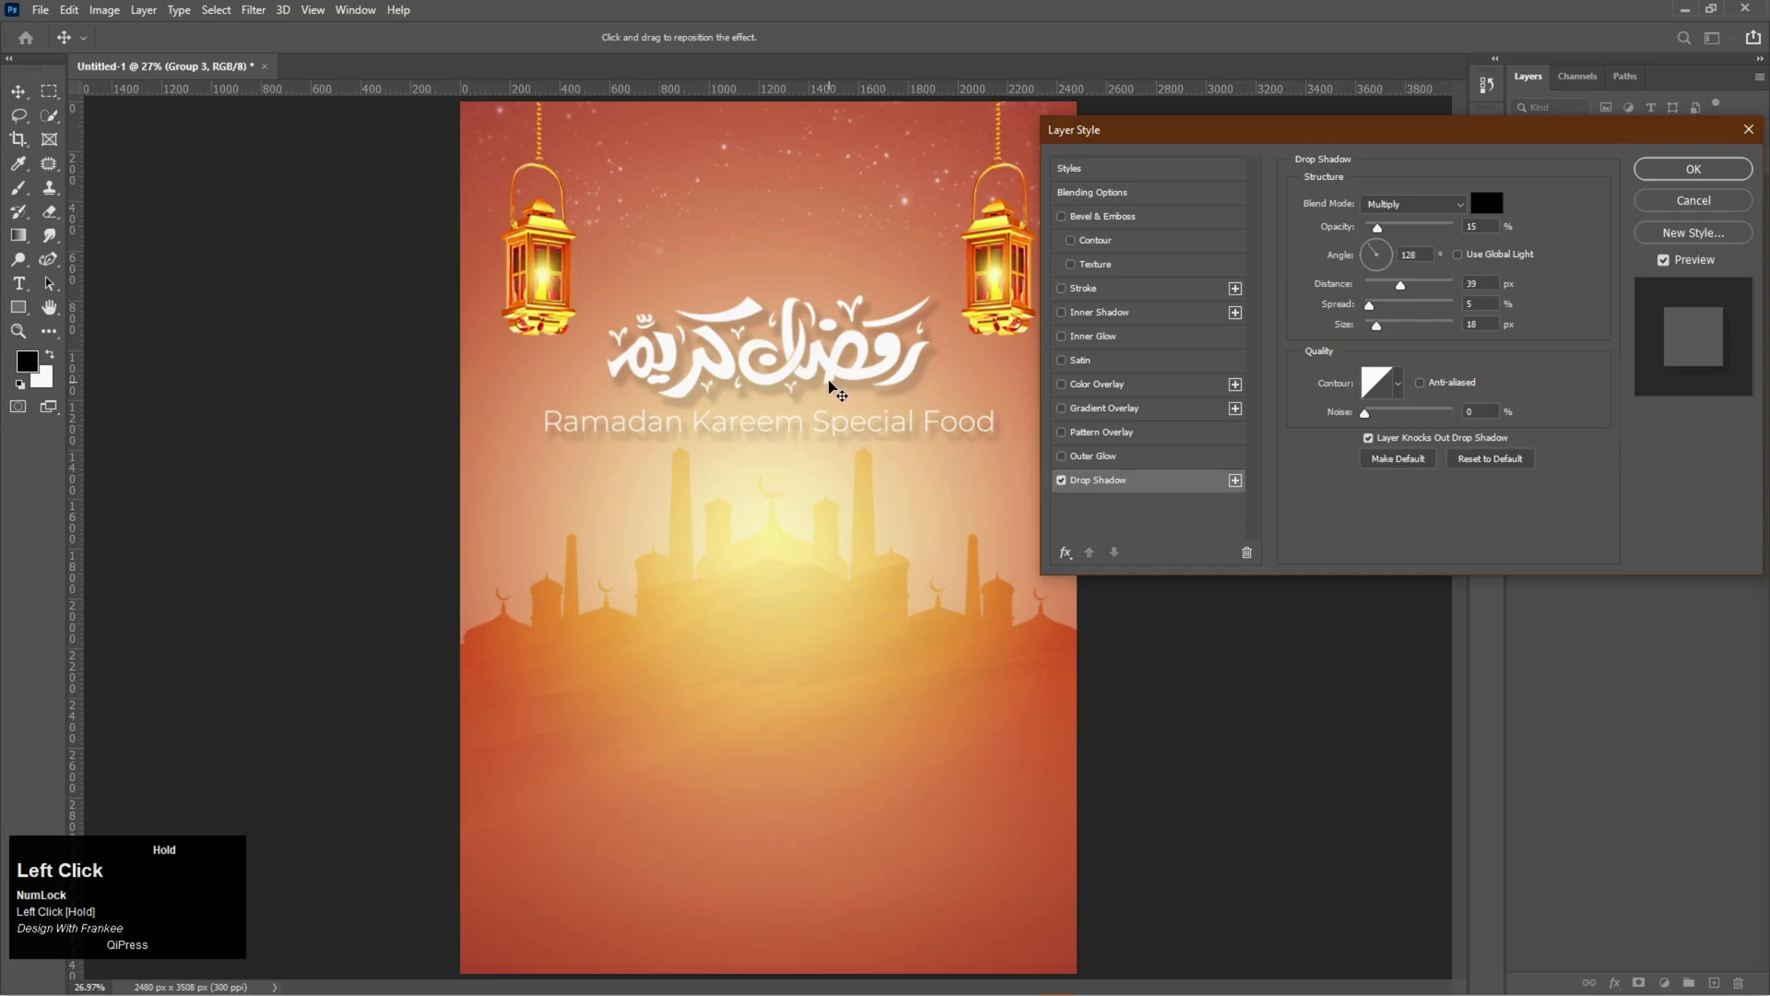
left_click_drag(829, 381, 828, 380)
Set the title group's drop shadow to 3% spread and 22 px size, apply it and compare the title with and without the effect
scroll(1481, 301, "up", 1)
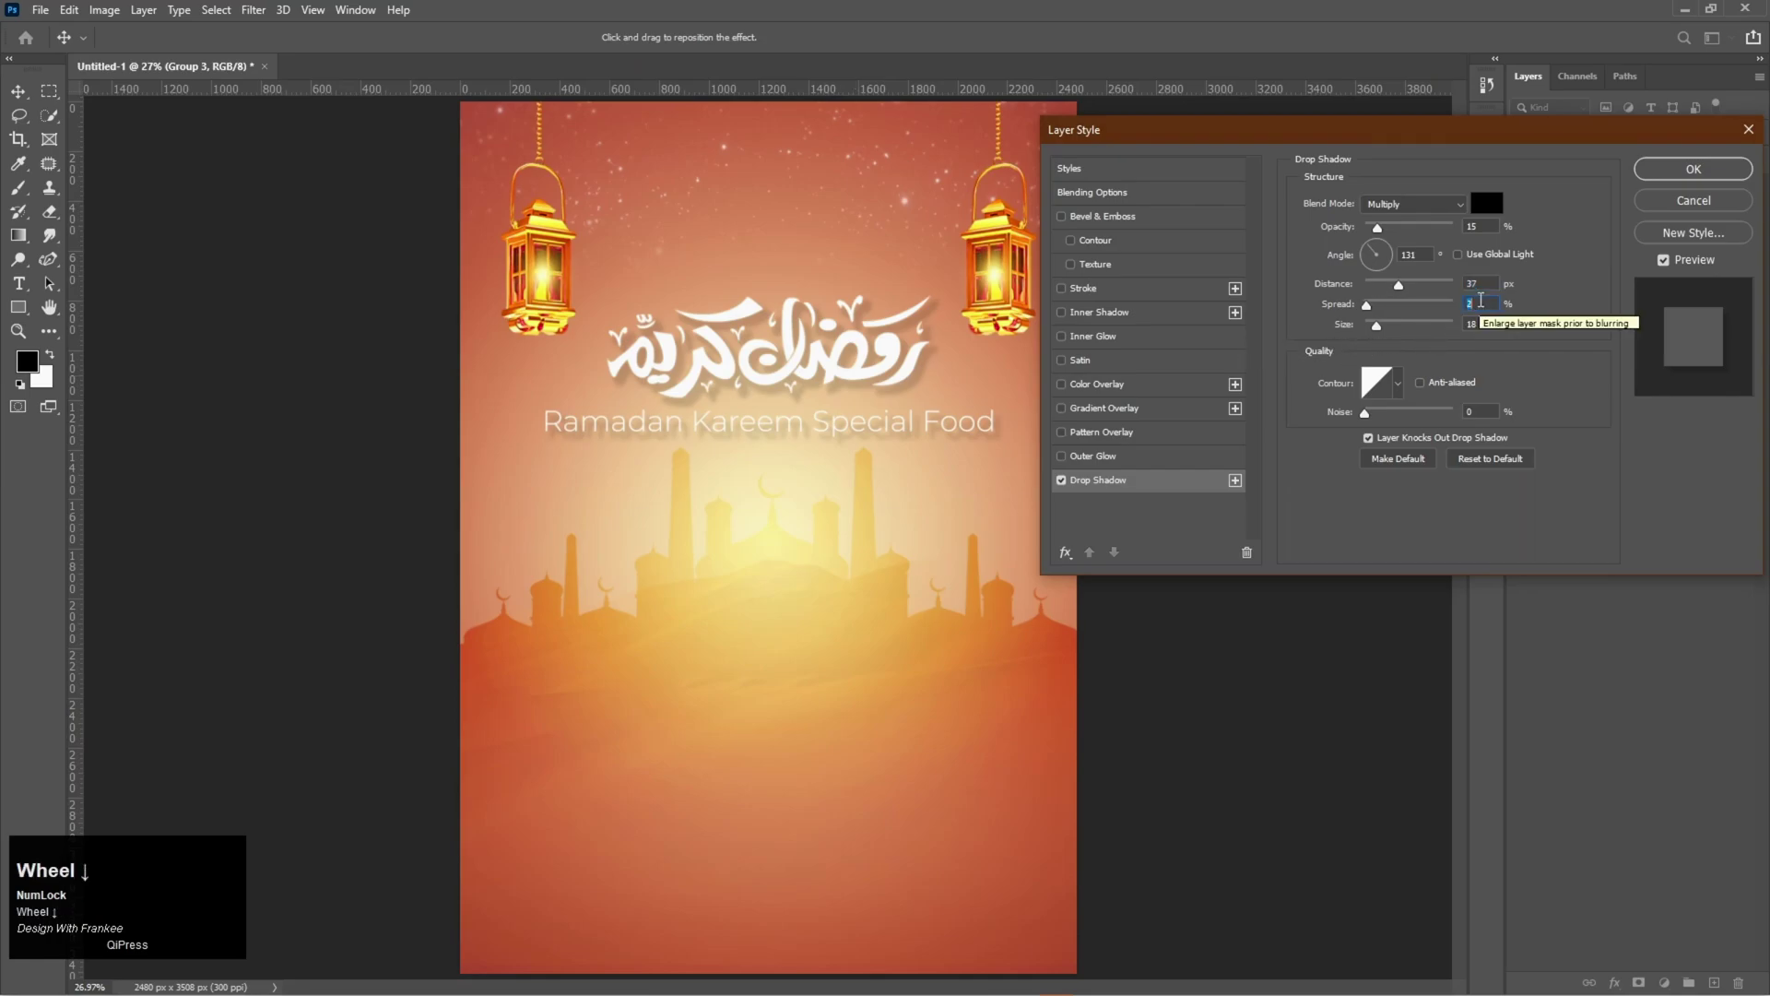
left_click(1487, 325)
scroll(1488, 326, "down", 1)
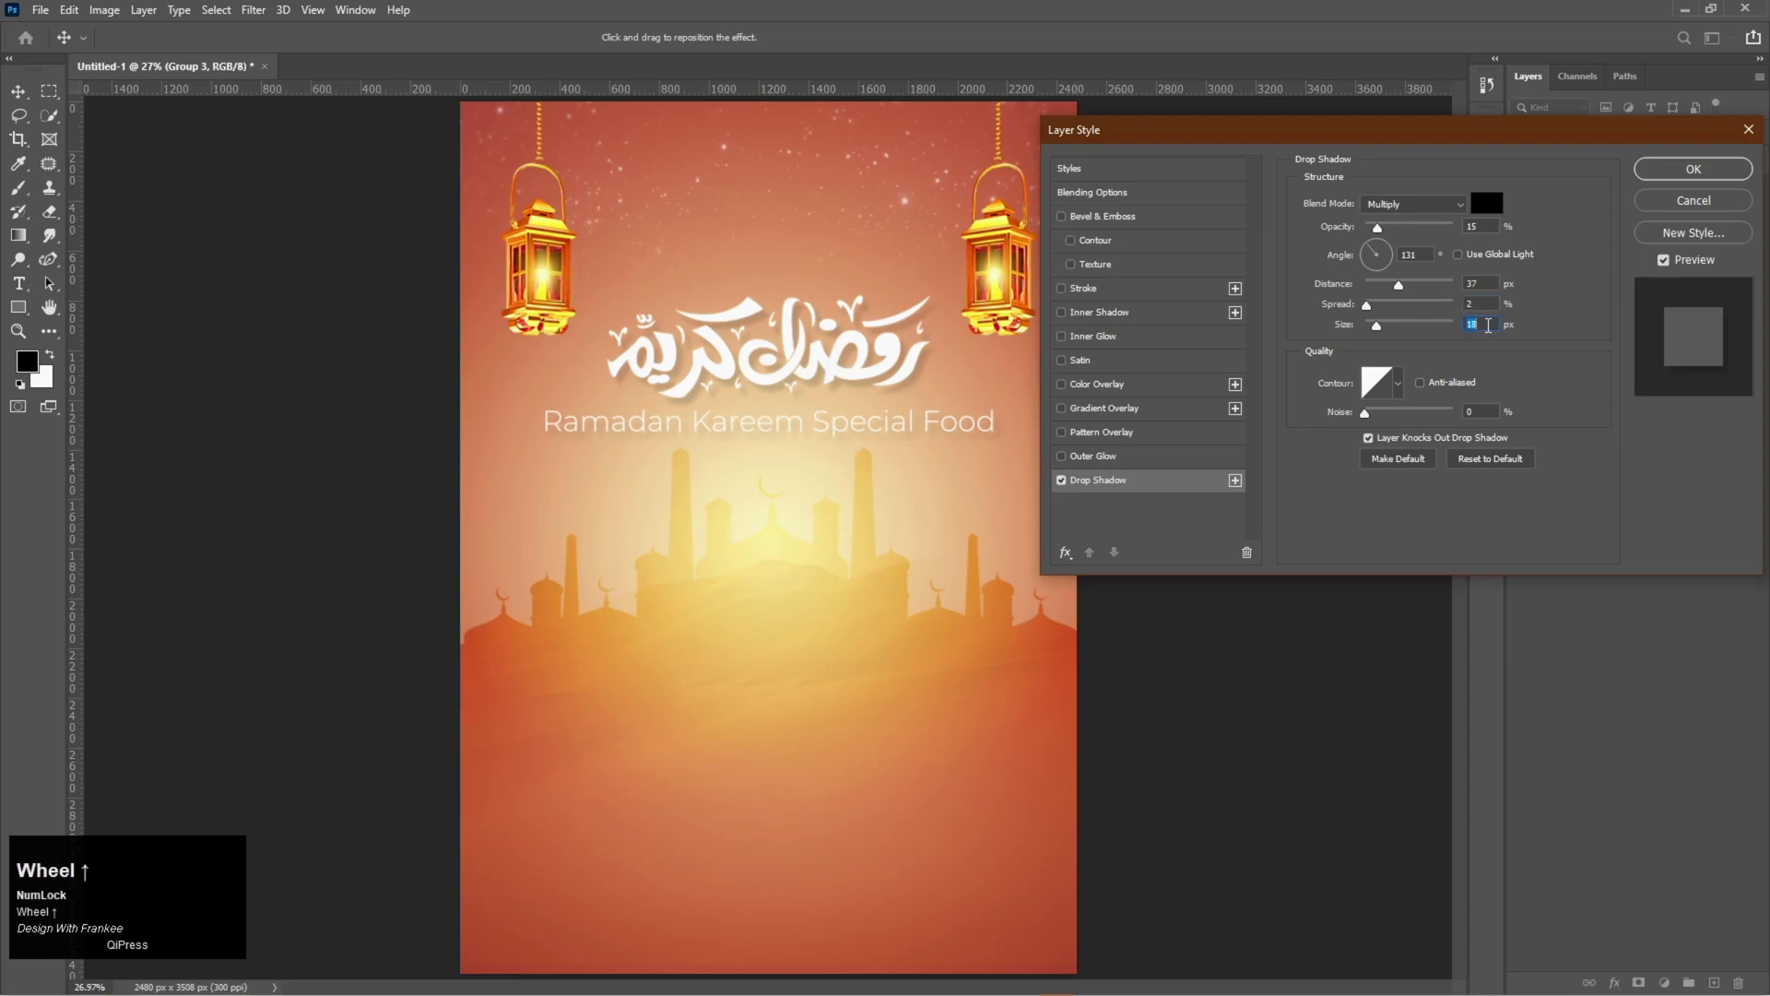
scroll(1488, 326, "up", 1)
scroll(1488, 325, "down", 1)
left_click(1487, 303)
scroll(1489, 302, "up", 3)
scroll(1489, 301, "down", 1)
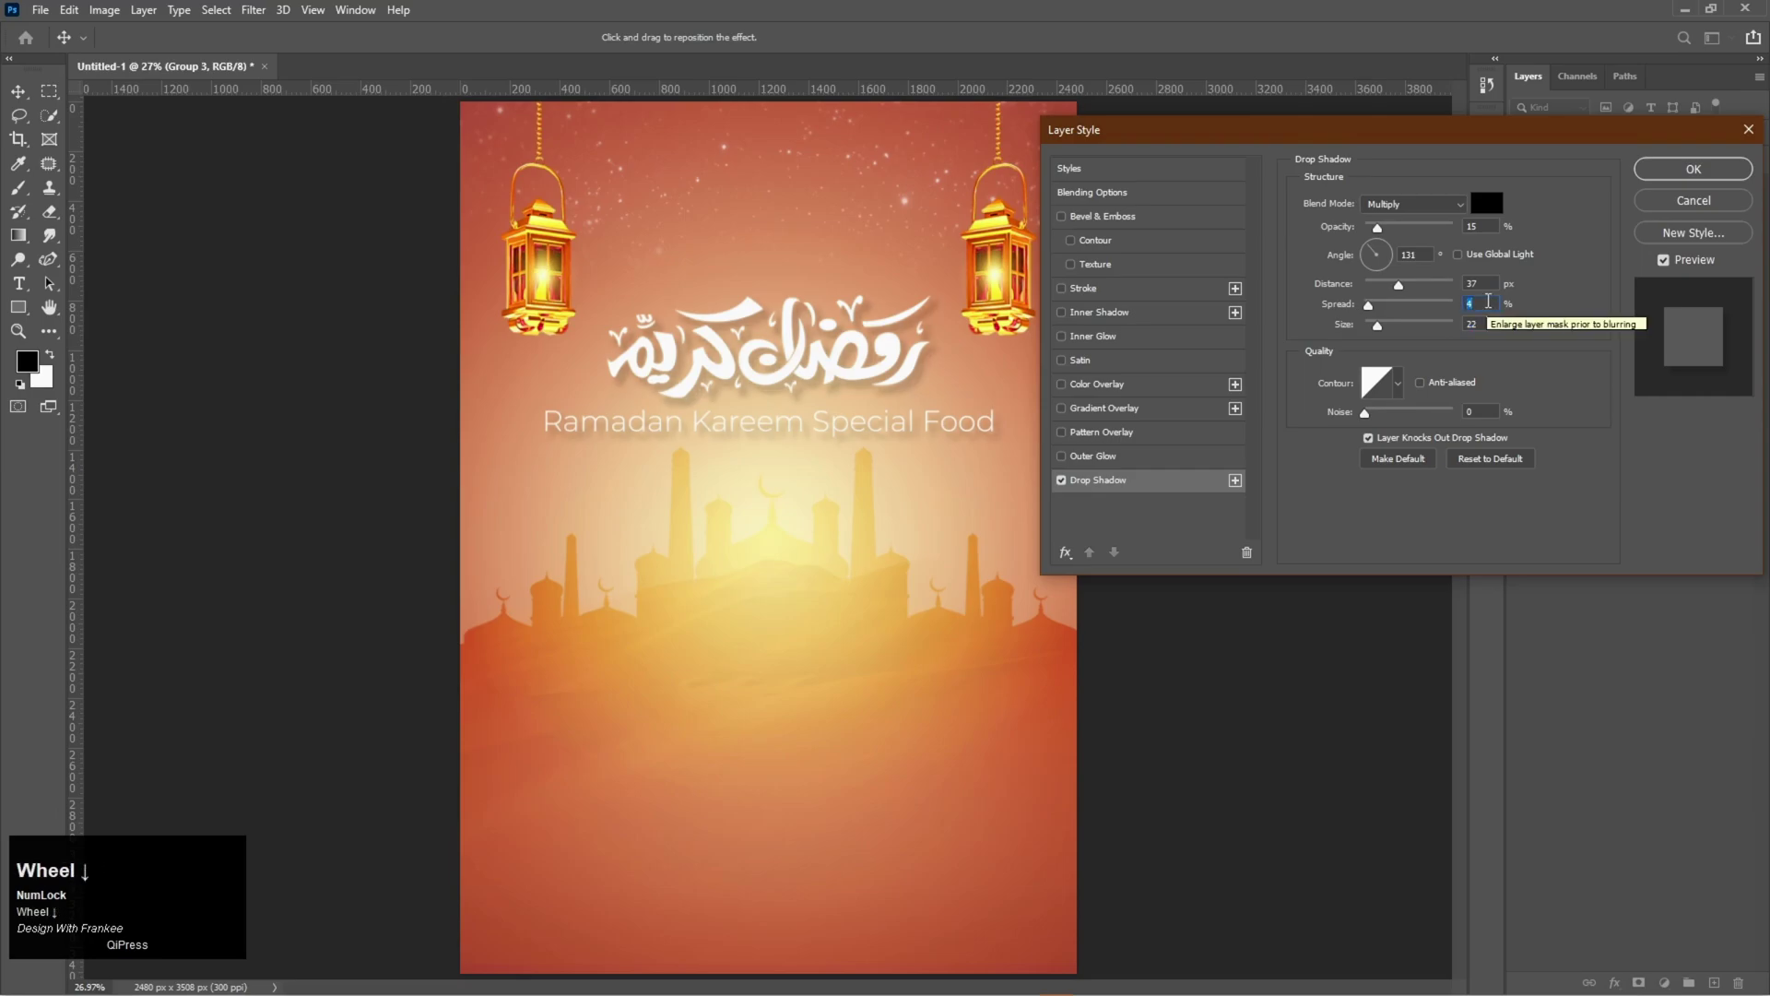
scroll(1488, 301, "down", 2)
scroll(1488, 301, "up", 1)
scroll(1488, 302, "down", 1)
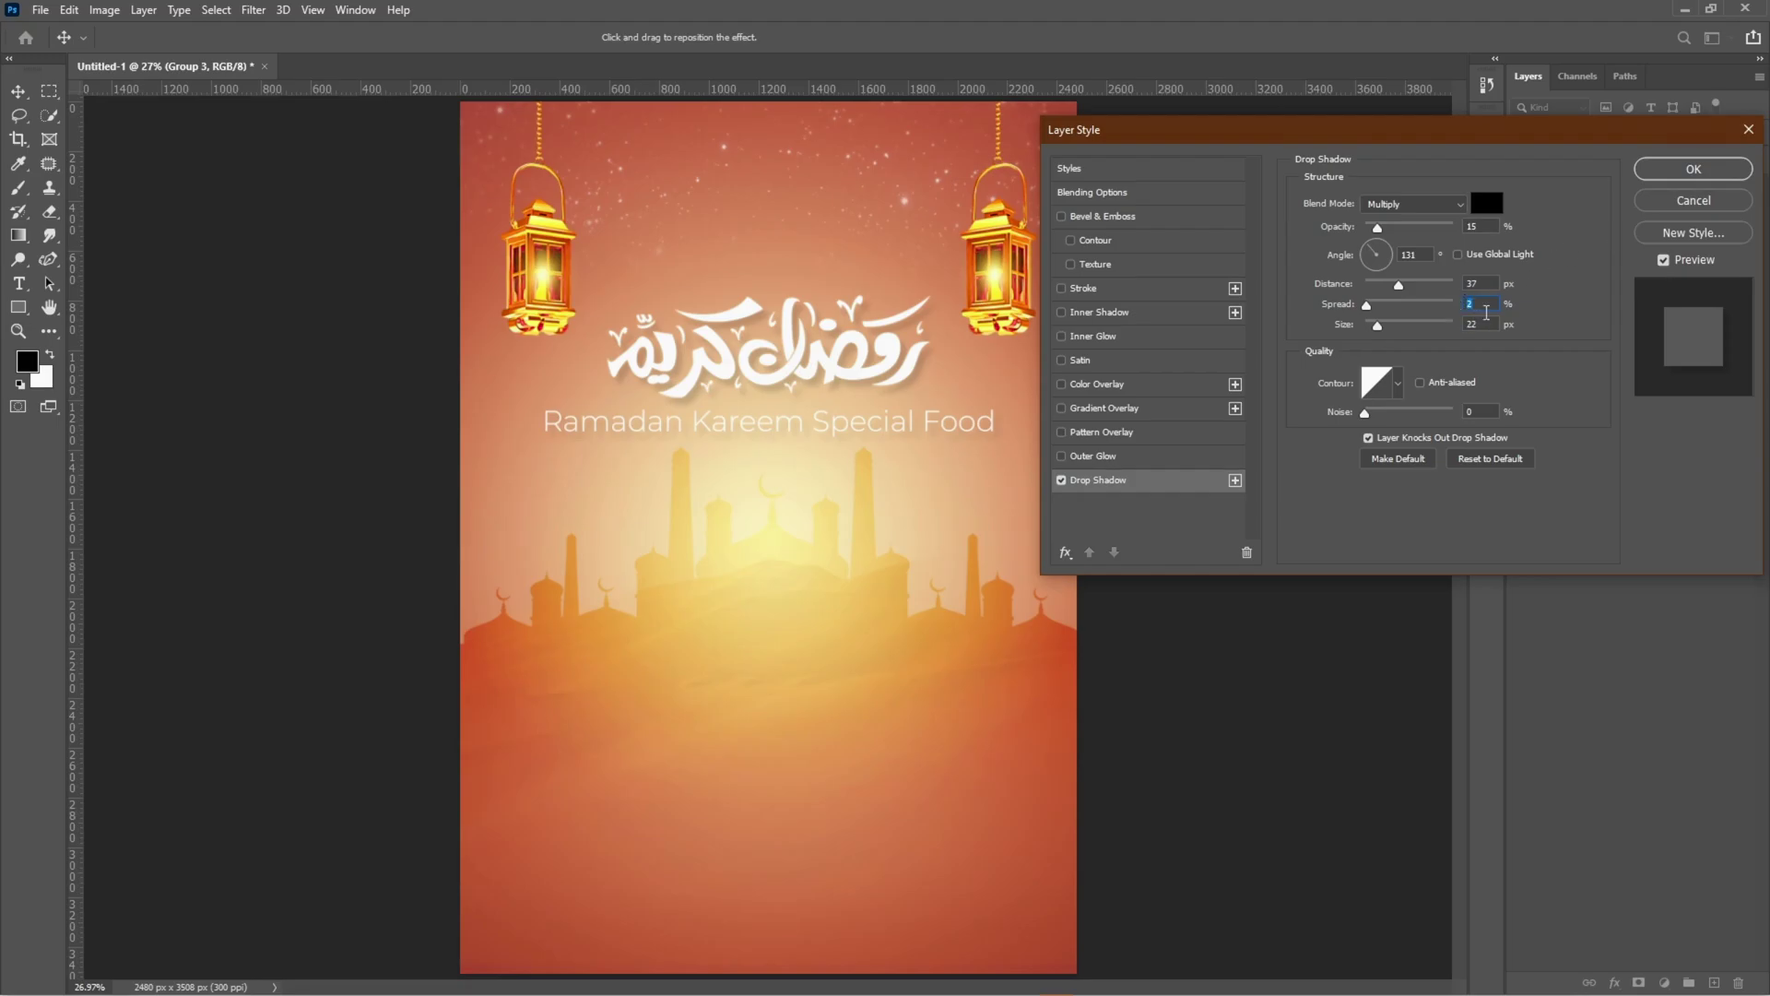
scroll(1487, 312, "up", 1)
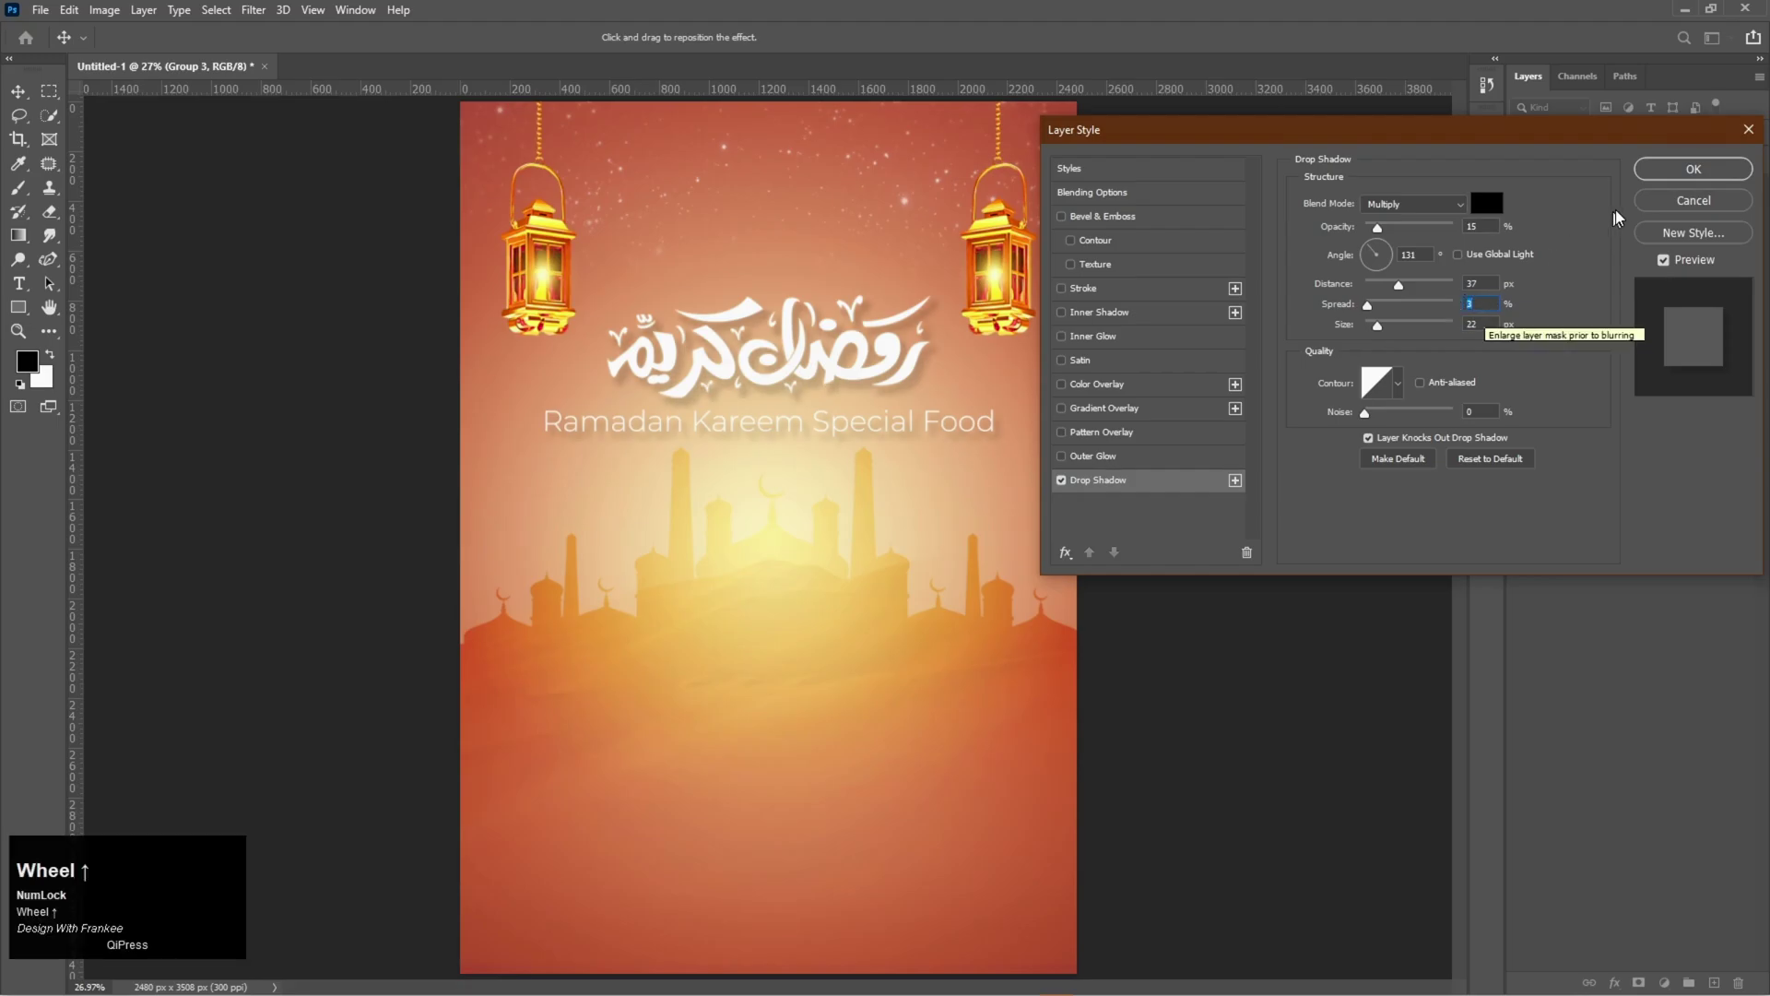
left_click(1665, 171)
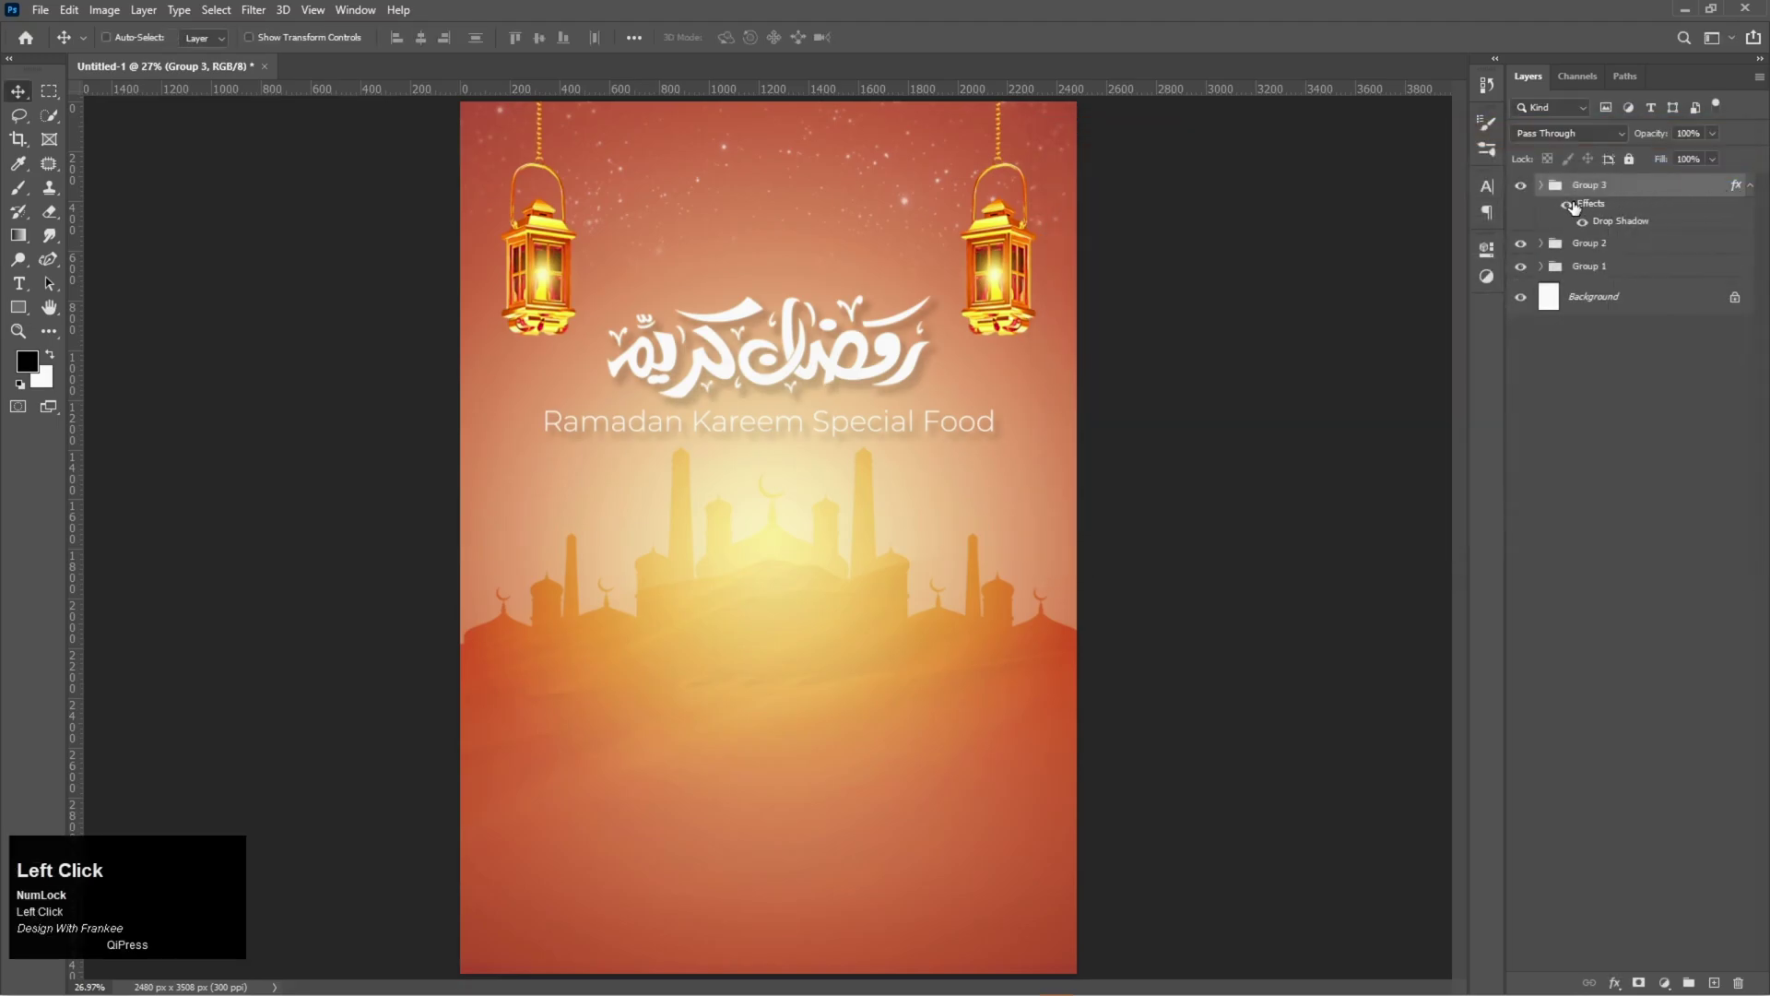
left_click(1567, 204)
left_click(1567, 204)
left_click(1751, 187)
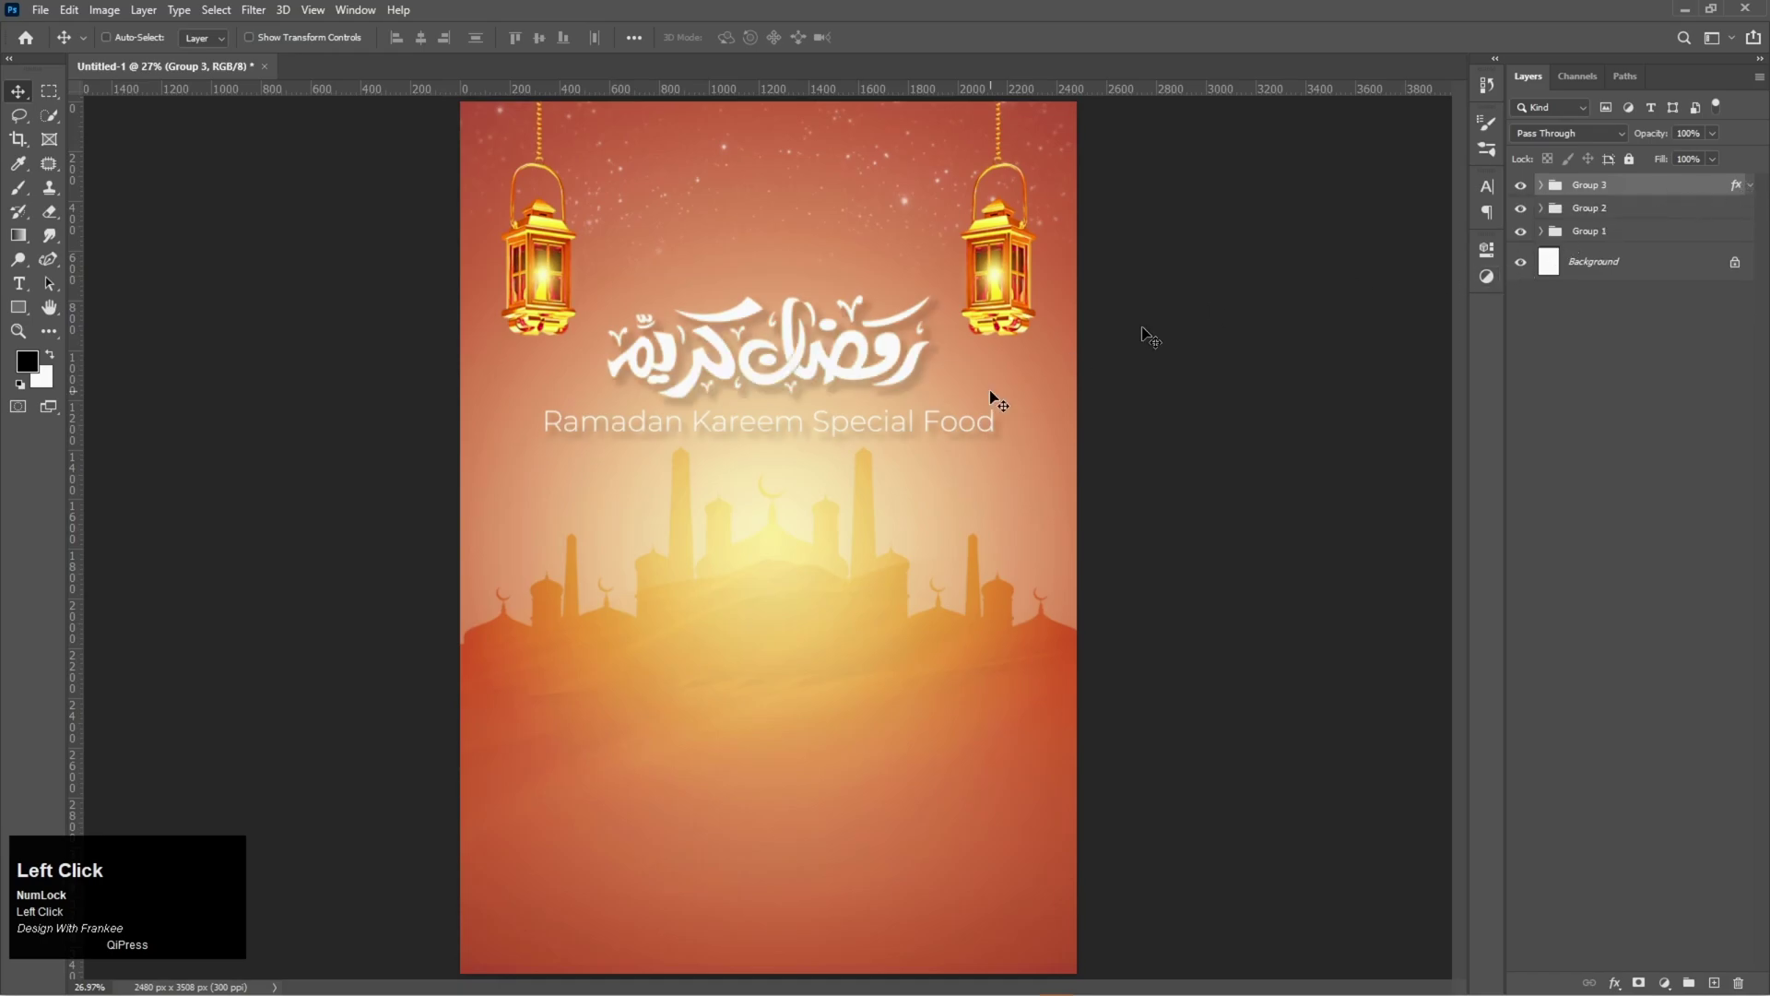
Place the Image cannon picture from the Ramazan Food Flyer folder and scale it down on the lower half of the page, left of centre
left_click(920, 982)
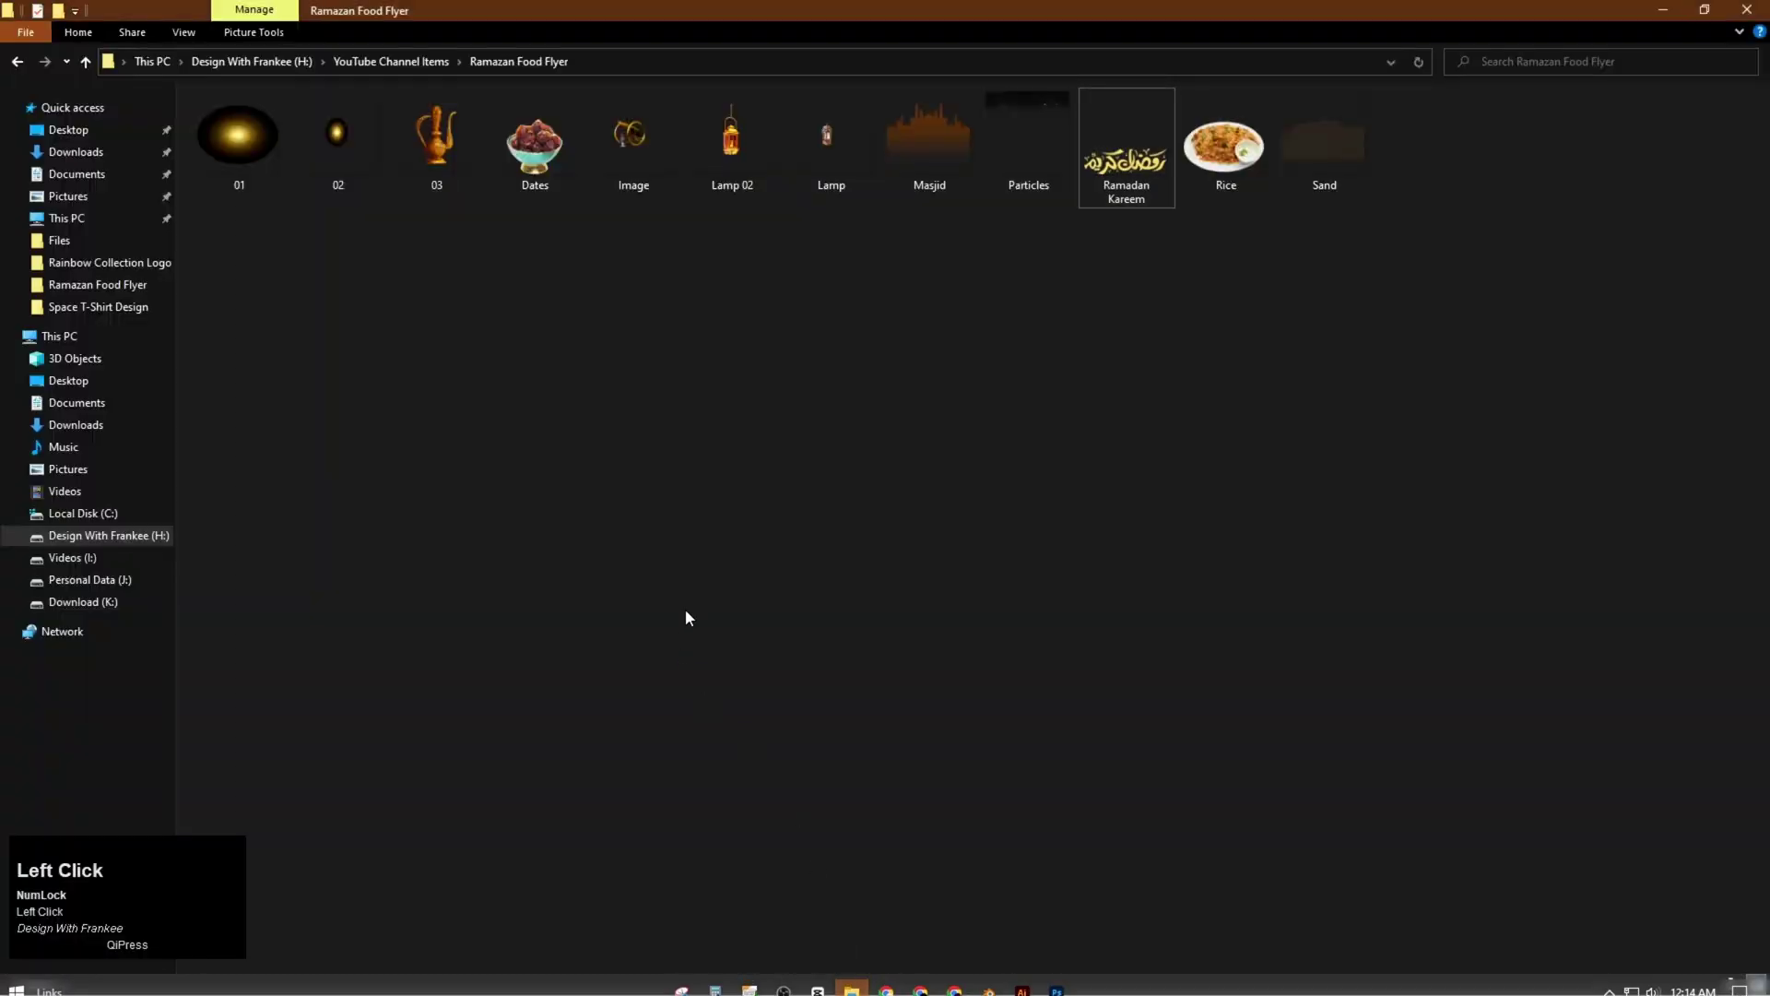
left_click_drag(646, 163, 711, 799)
left_click_drag(786, 583, 690, 829)
left_click_drag(806, 916, 1153, 982)
left_click_drag(657, 812, 685, 777)
mouse_move(1053, 757)
left_mouse_down()
mouse_move(1010, 752)
mouse_move(1033, 751)
left_mouse_up()
left_click_drag(698, 775, 722, 786)
key("Return")
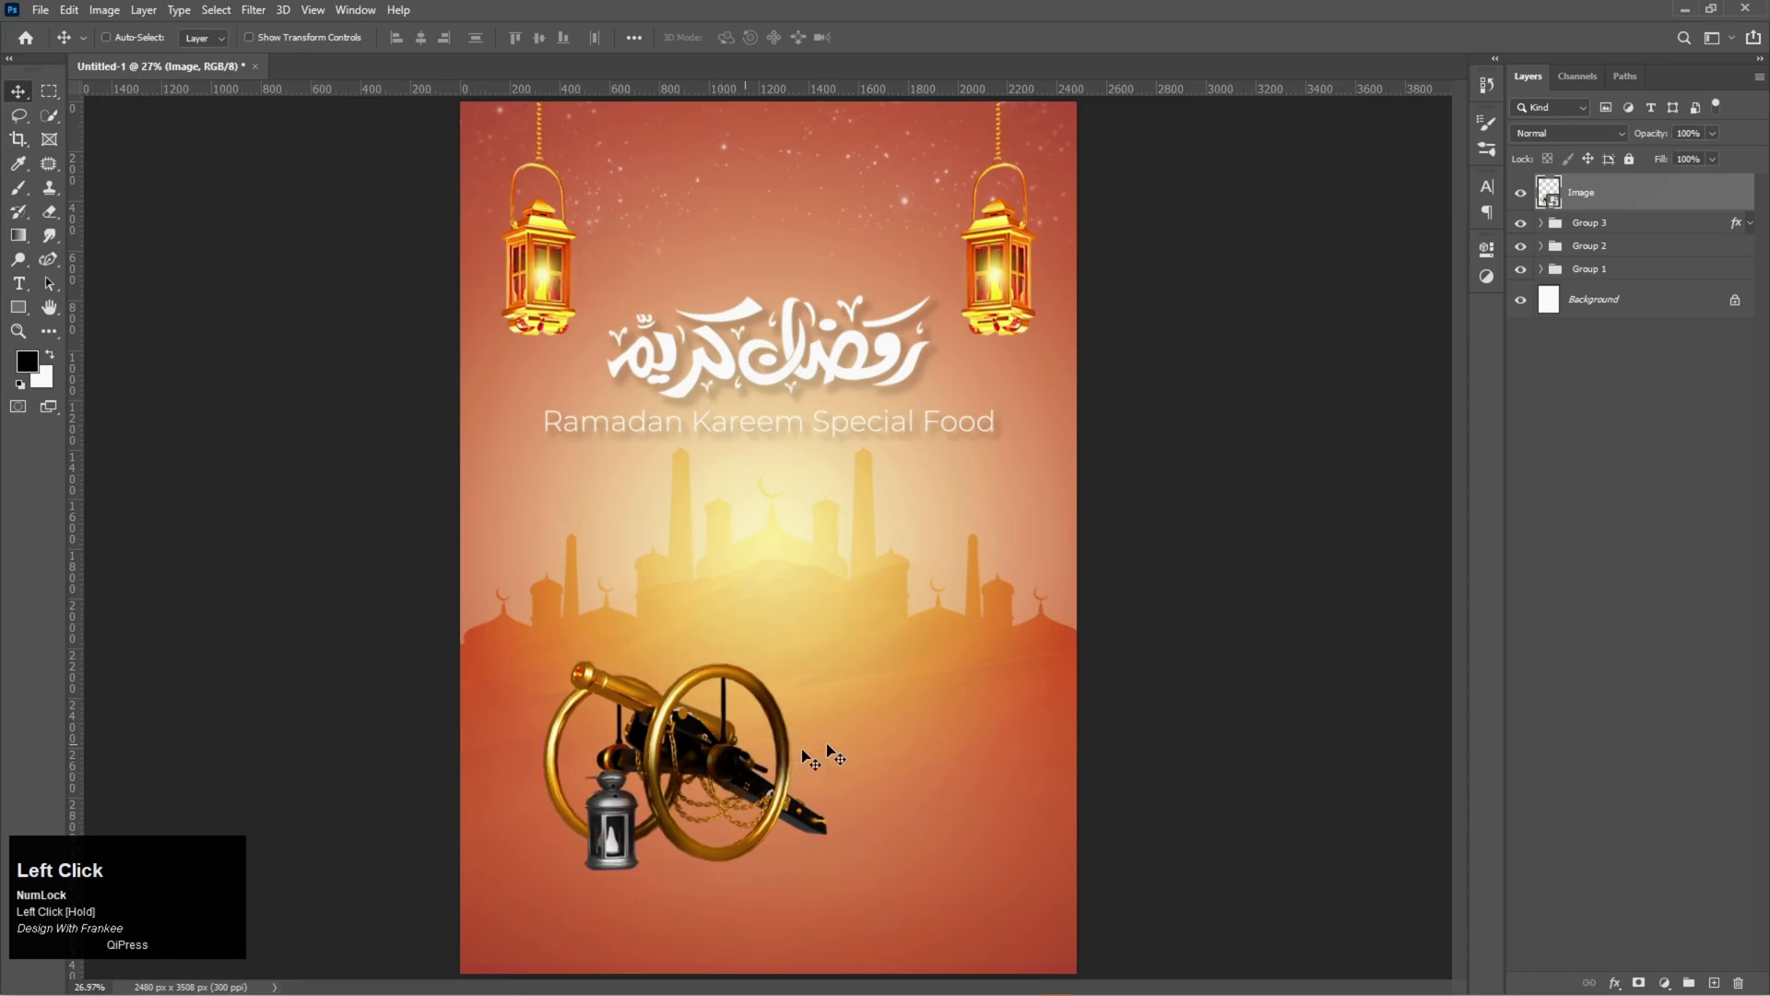
Place the Lamp picture over the cannon's small grey lantern and enlarge it to about 254% so it covers that lantern
left_click(851, 981)
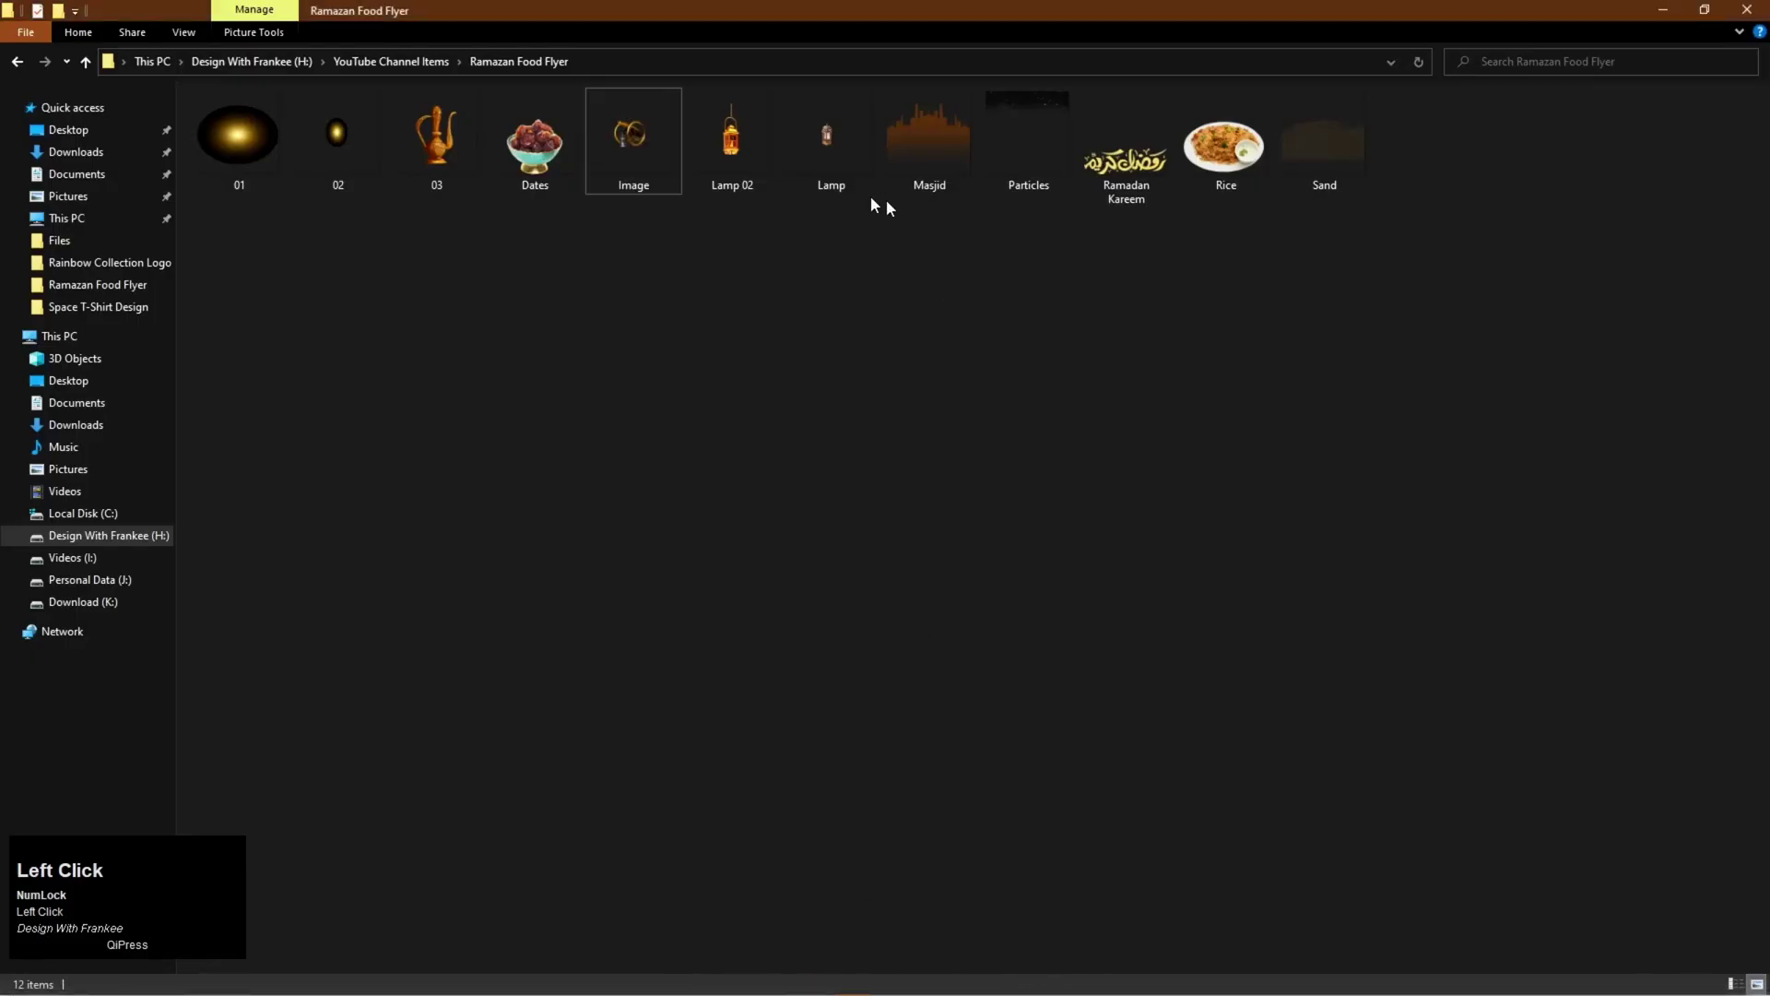
left_click_drag(830, 156, 594, 856)
left_click_drag(757, 554, 595, 830)
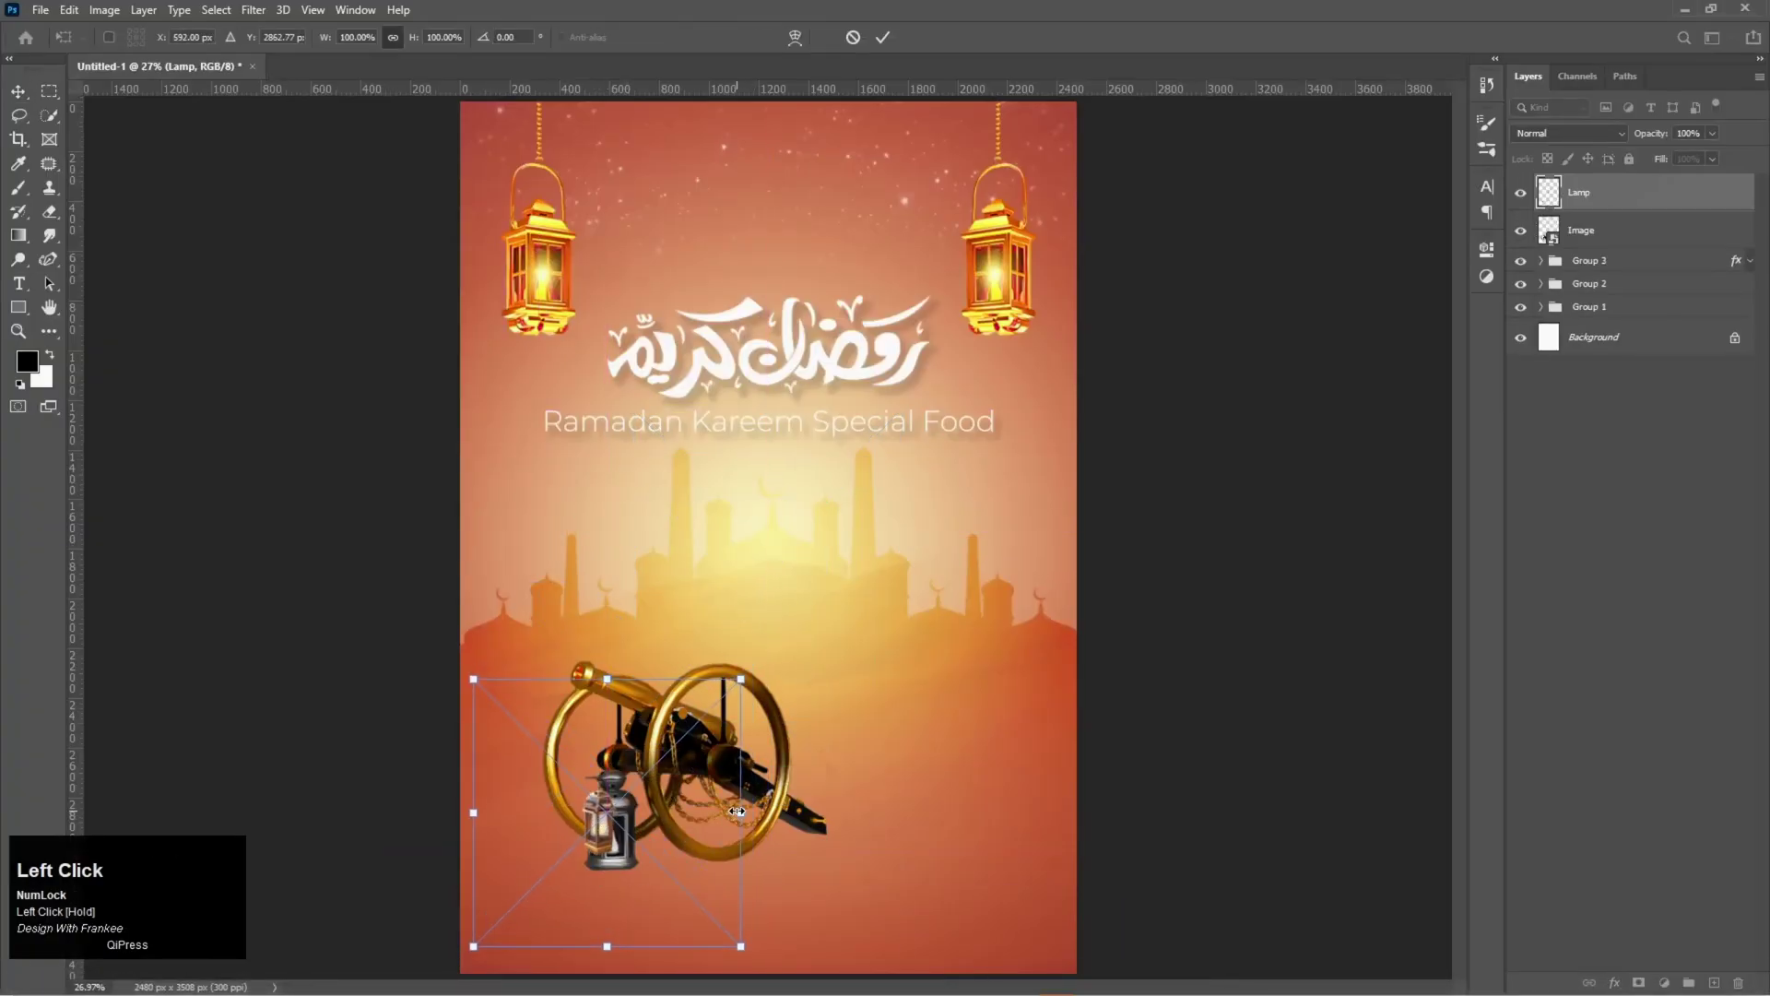
left_click_drag(738, 811, 932, 807)
left_click_drag(620, 846, 638, 808)
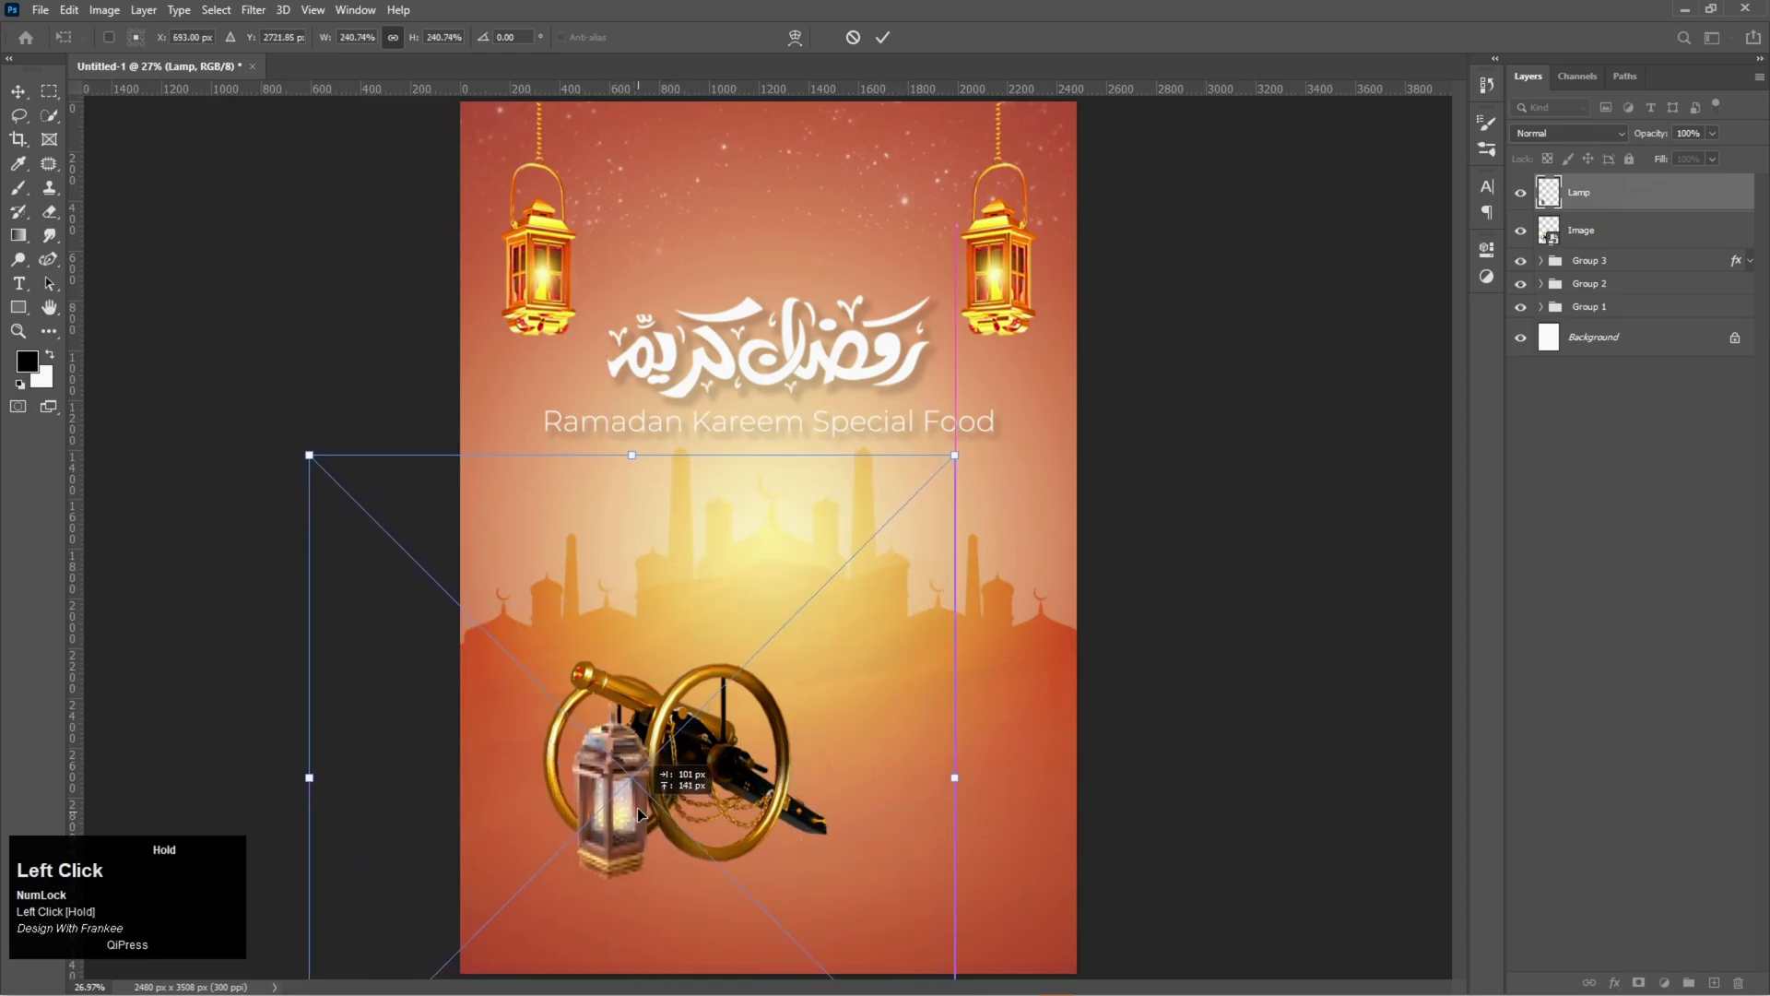
left_click_drag(955, 776, 973, 776)
left_click_drag(650, 811, 646, 798)
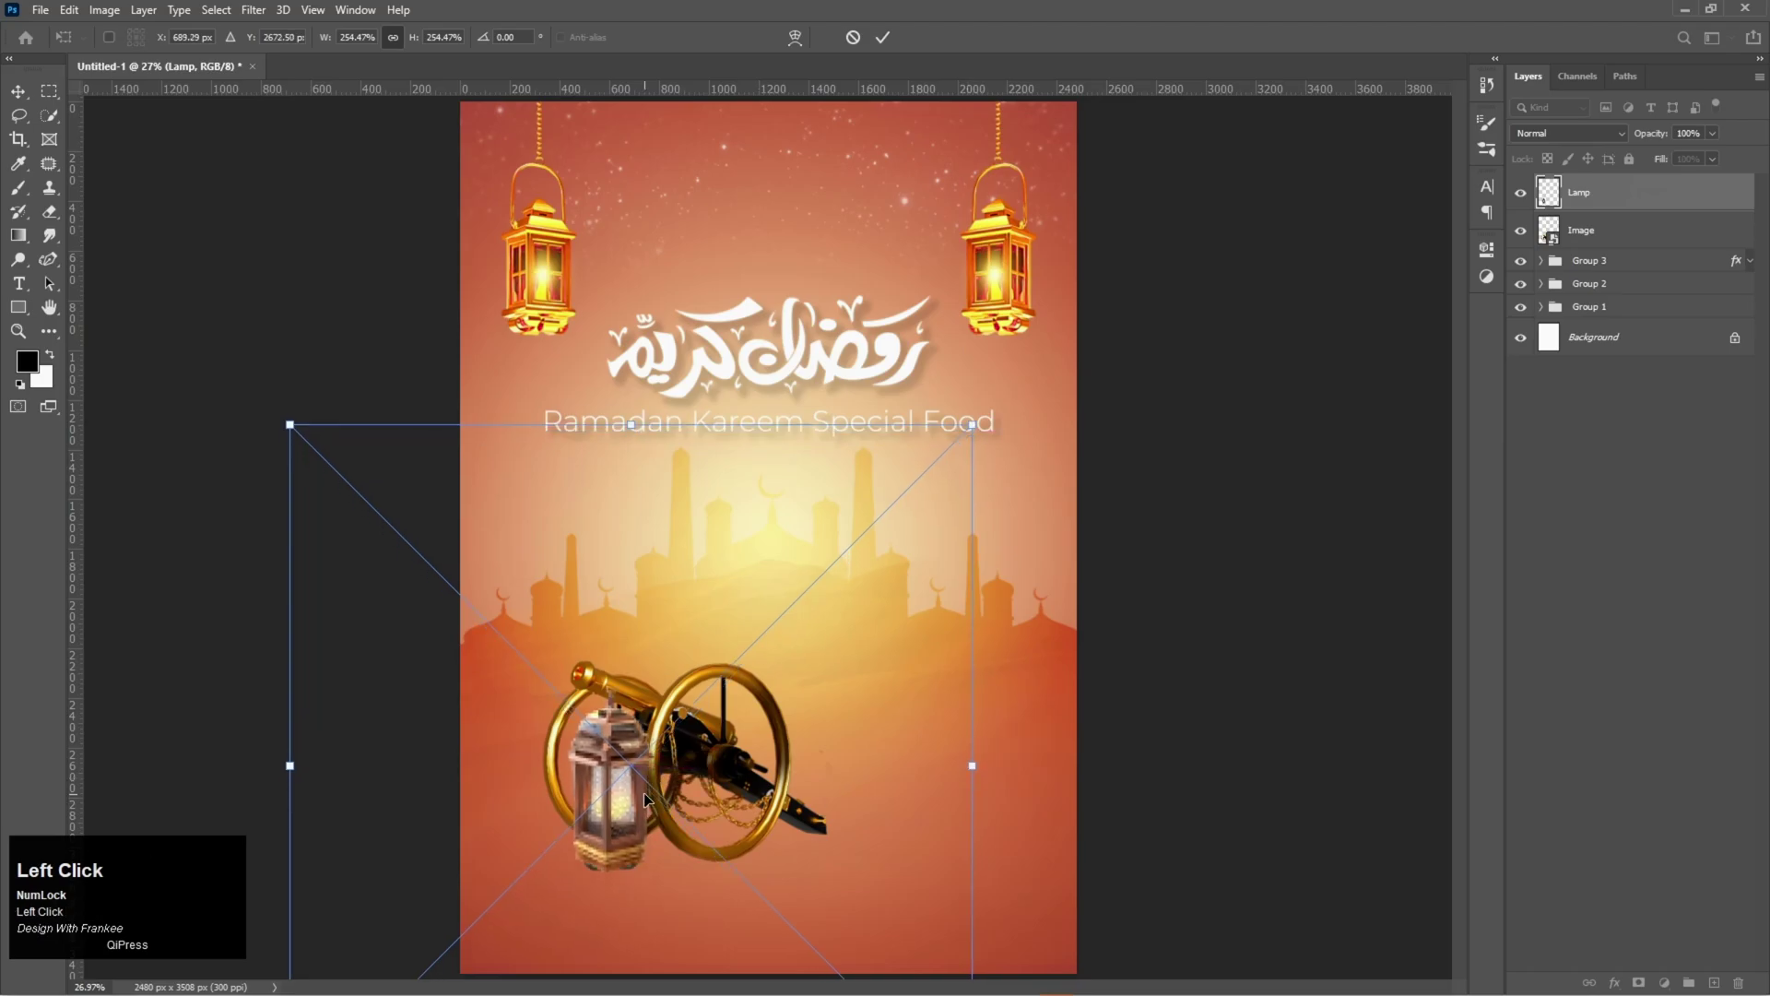
double_click(647, 798)
Nudge the lamp slightly downward so its base sits just below the cannon's wheels
key("Down")
key("Down")
key("Down")
key("Down")
key("Down")
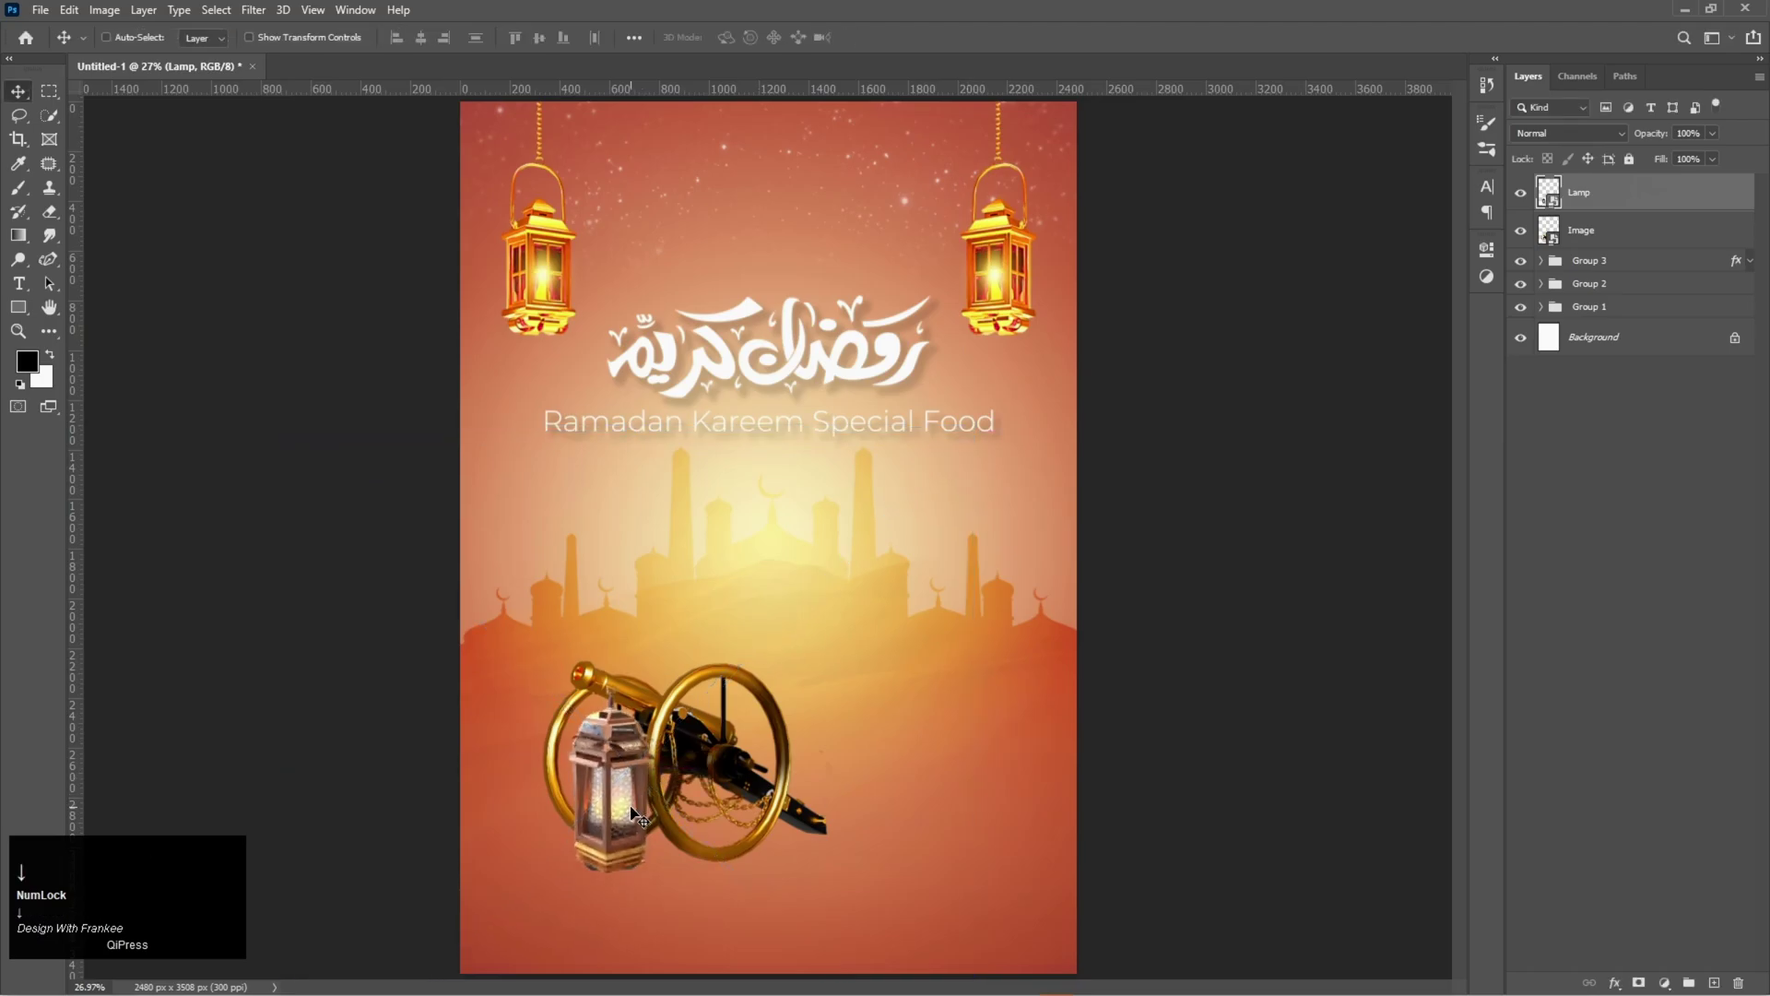
key("Down")
key("Down")
key("Down")
key("Down")
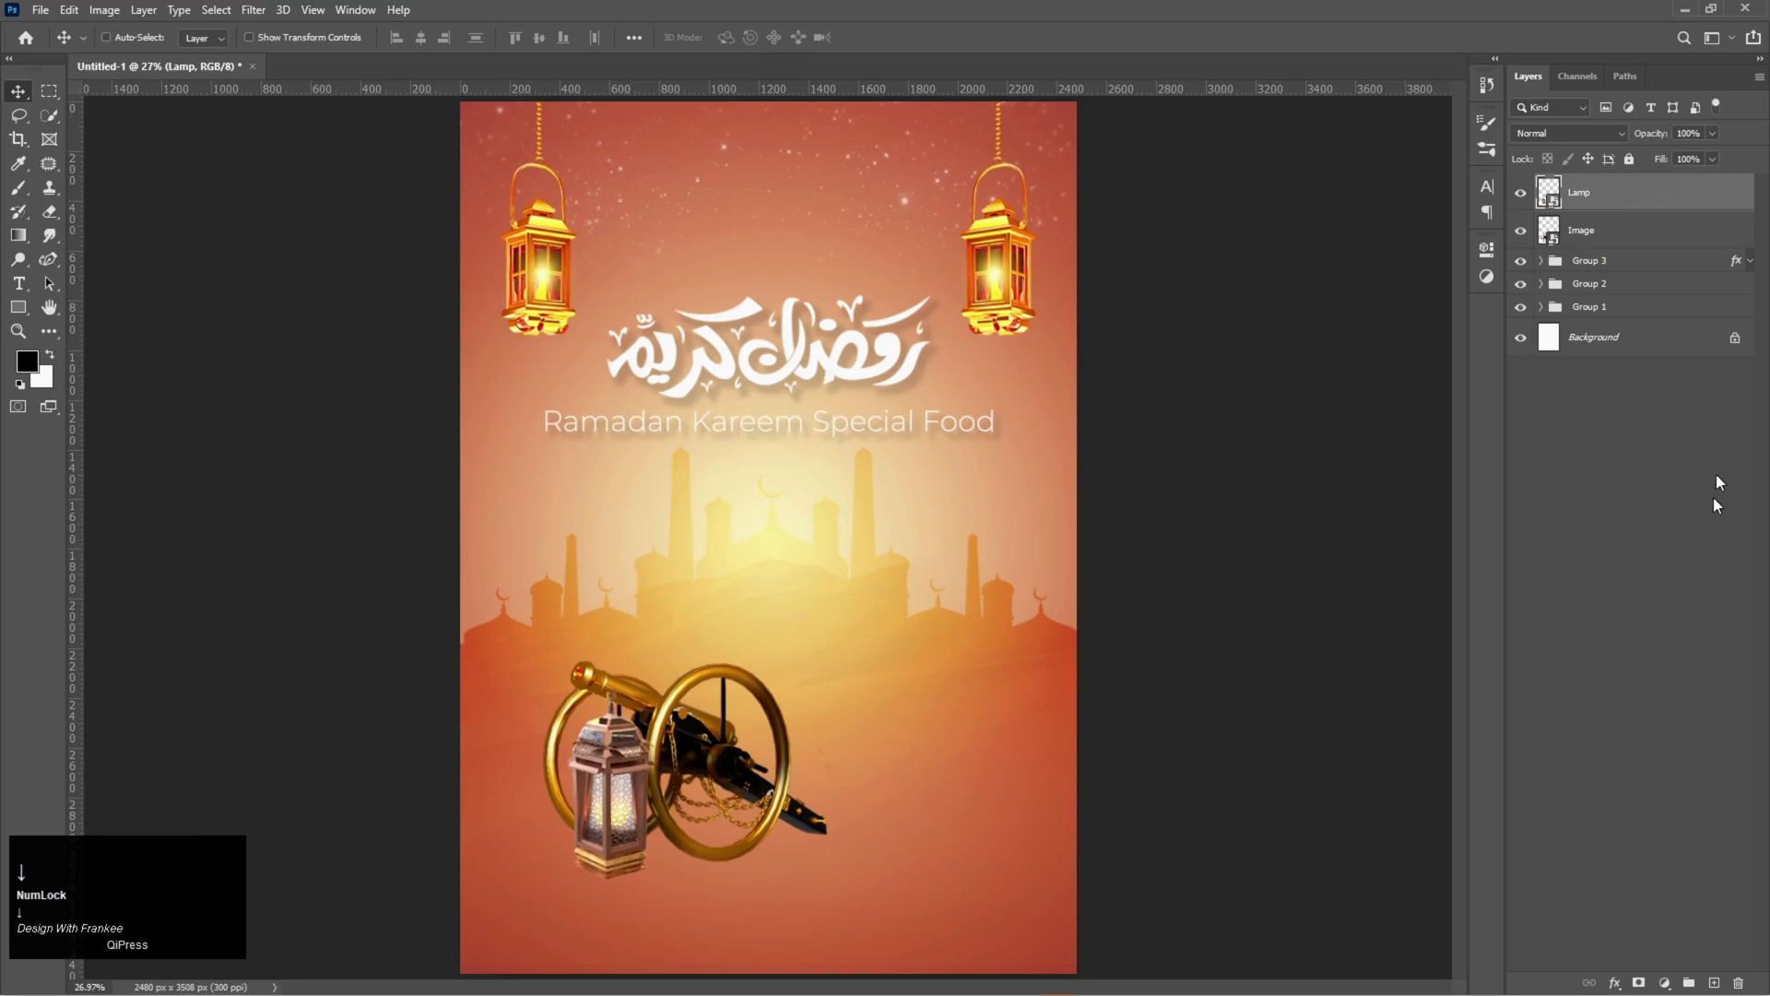
Add a new layer above the lamp and set the Brush tool's foreground colour to orange-brown b56f00 sampled from the cannon's golden wheel
left_click(1715, 983)
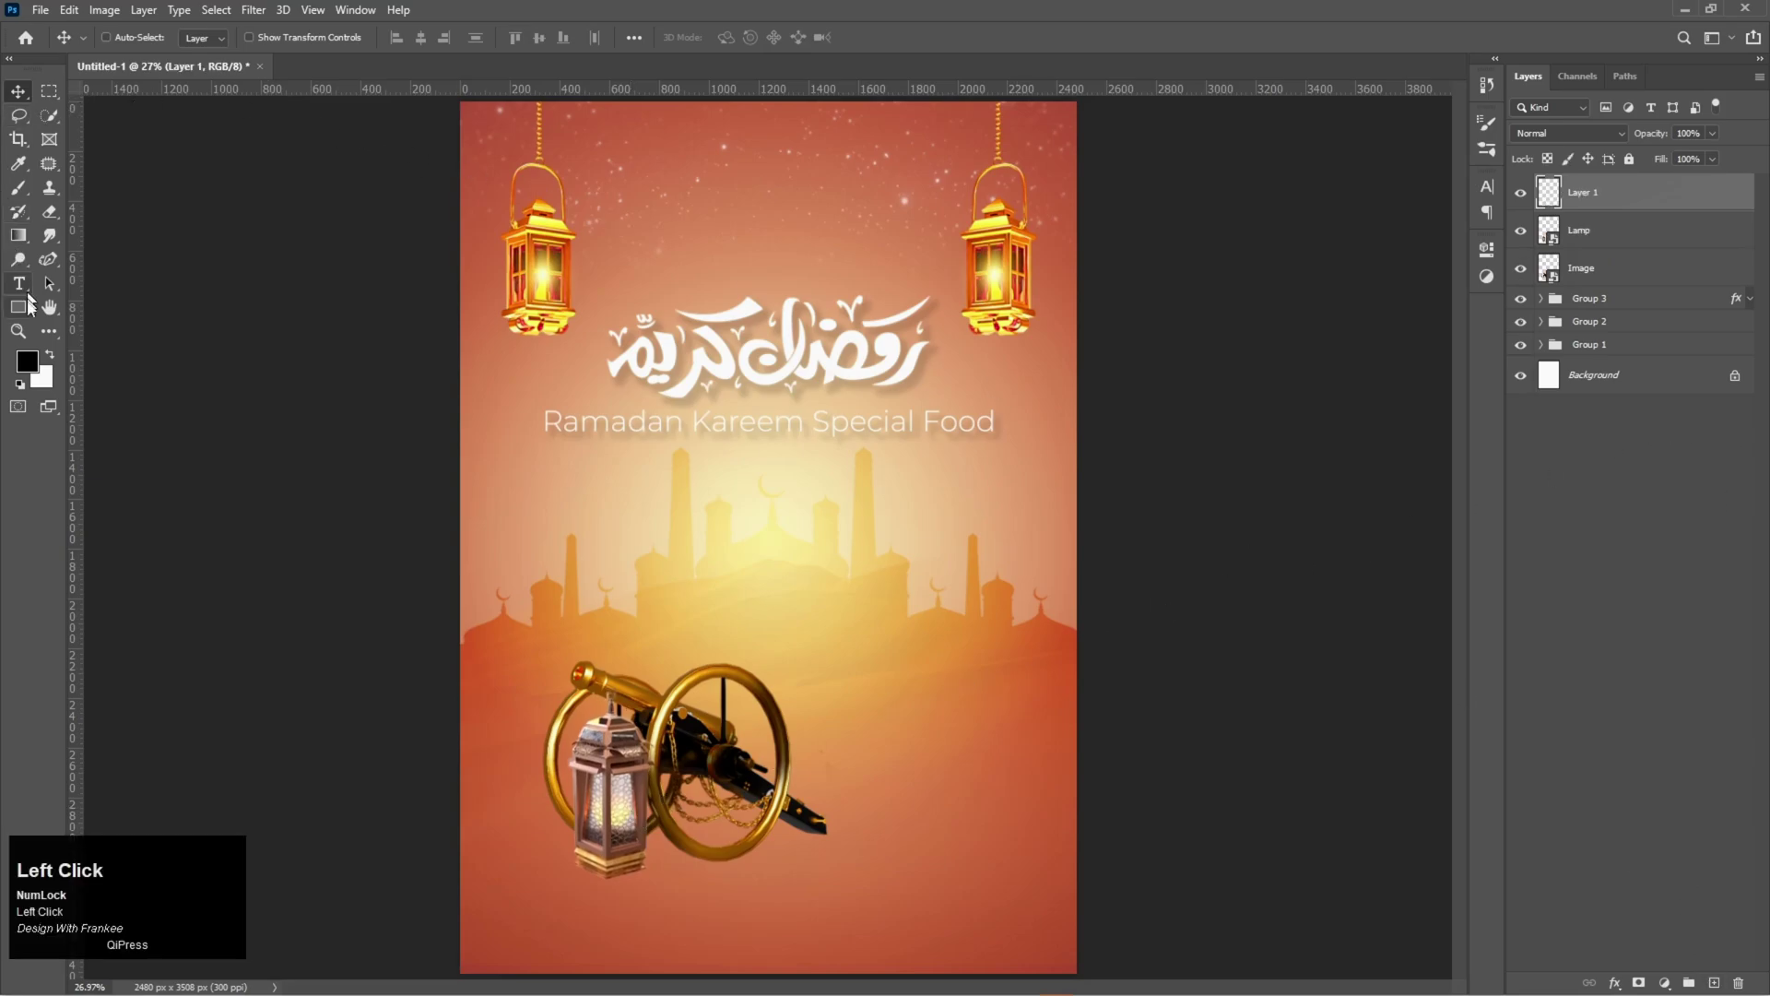
right_click(18, 188)
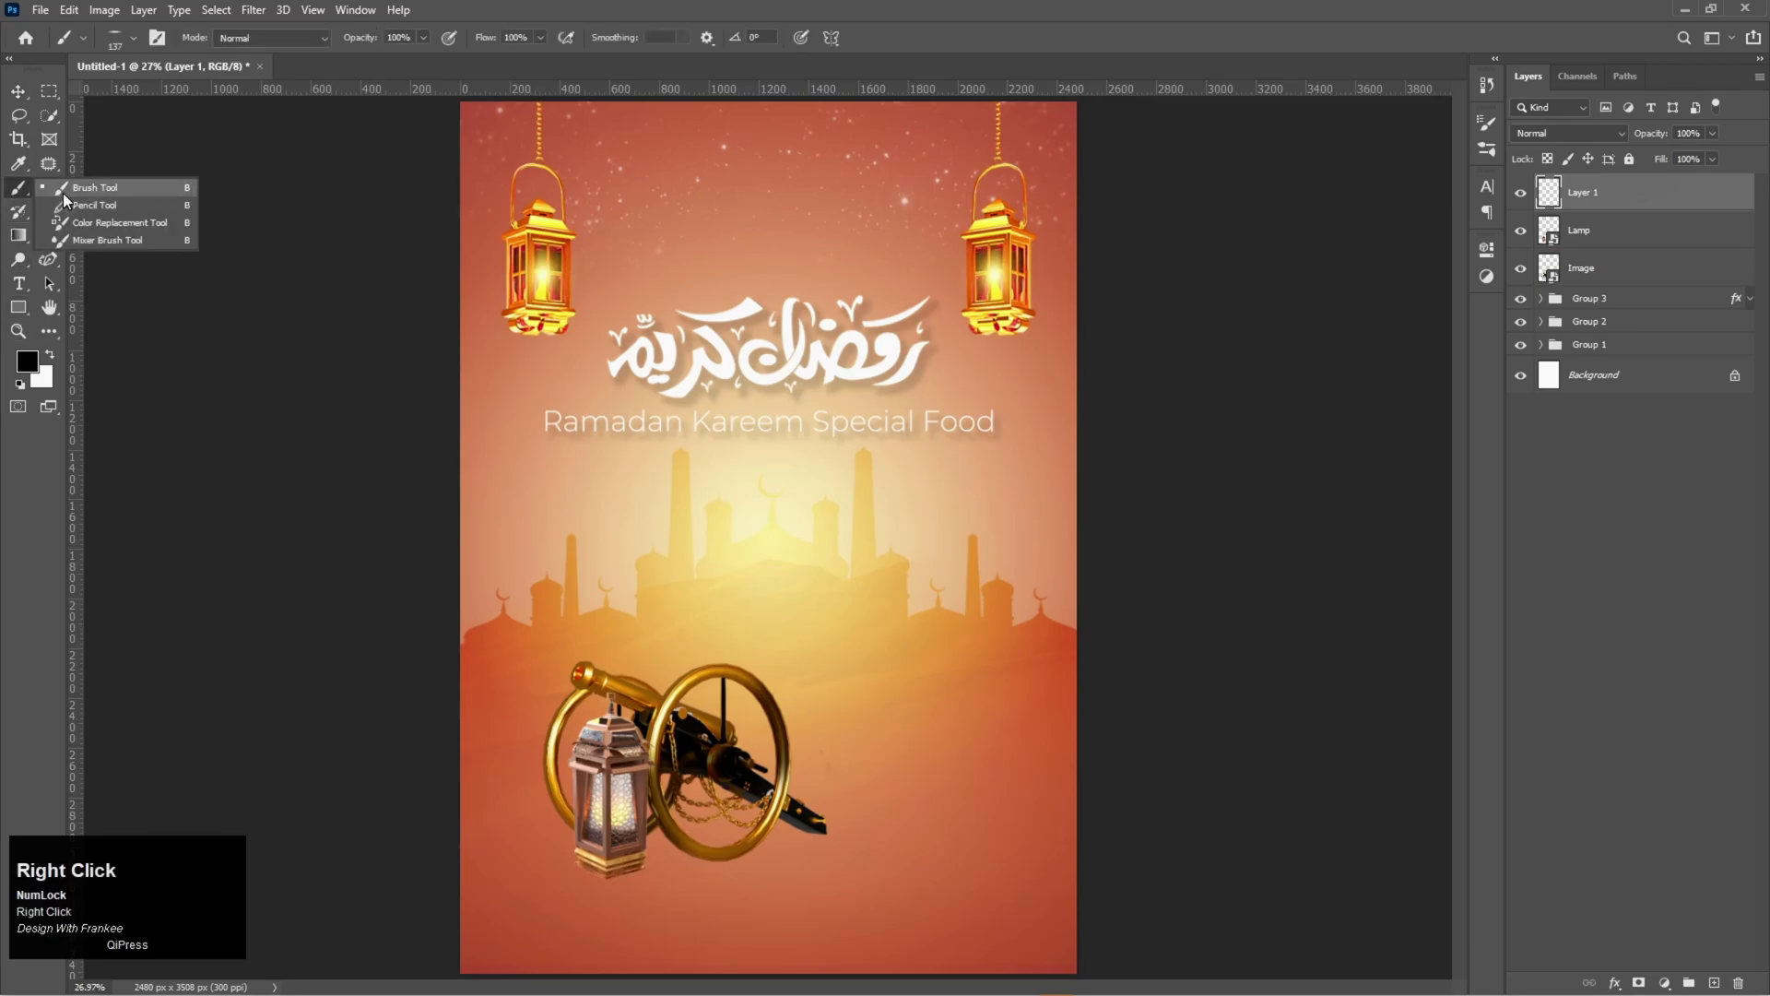
left_click(62, 192)
left_click(28, 361)
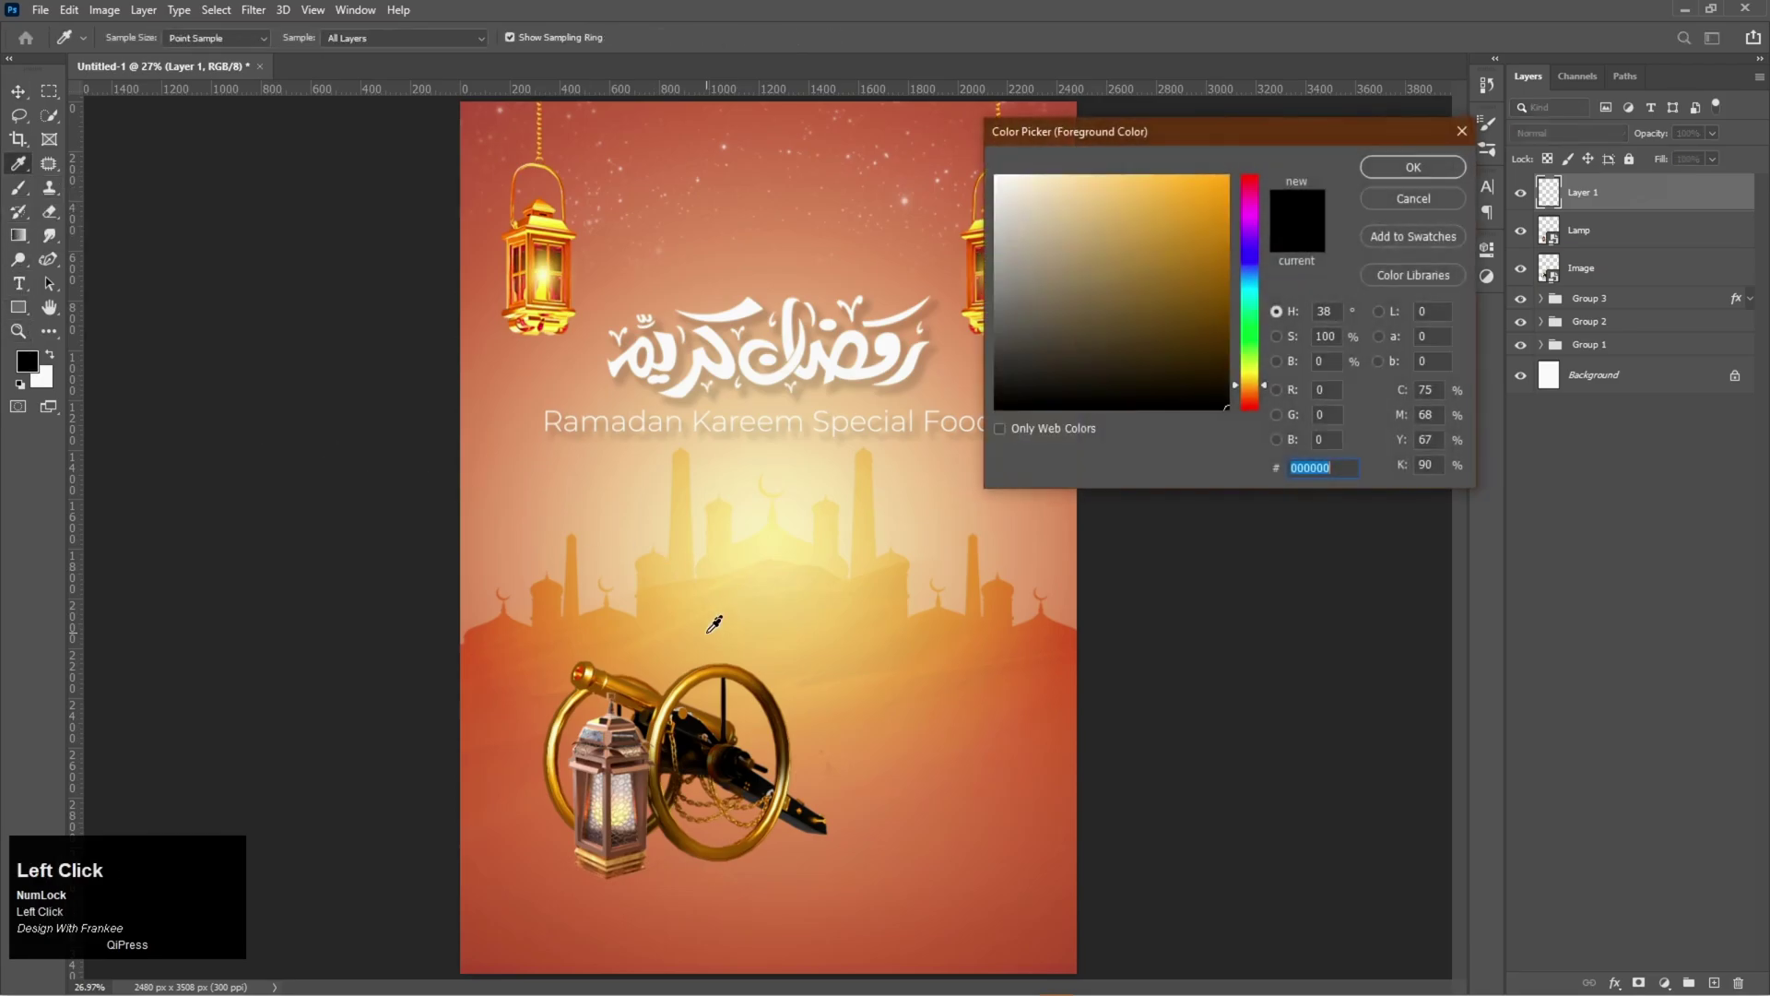
left_click(713, 668)
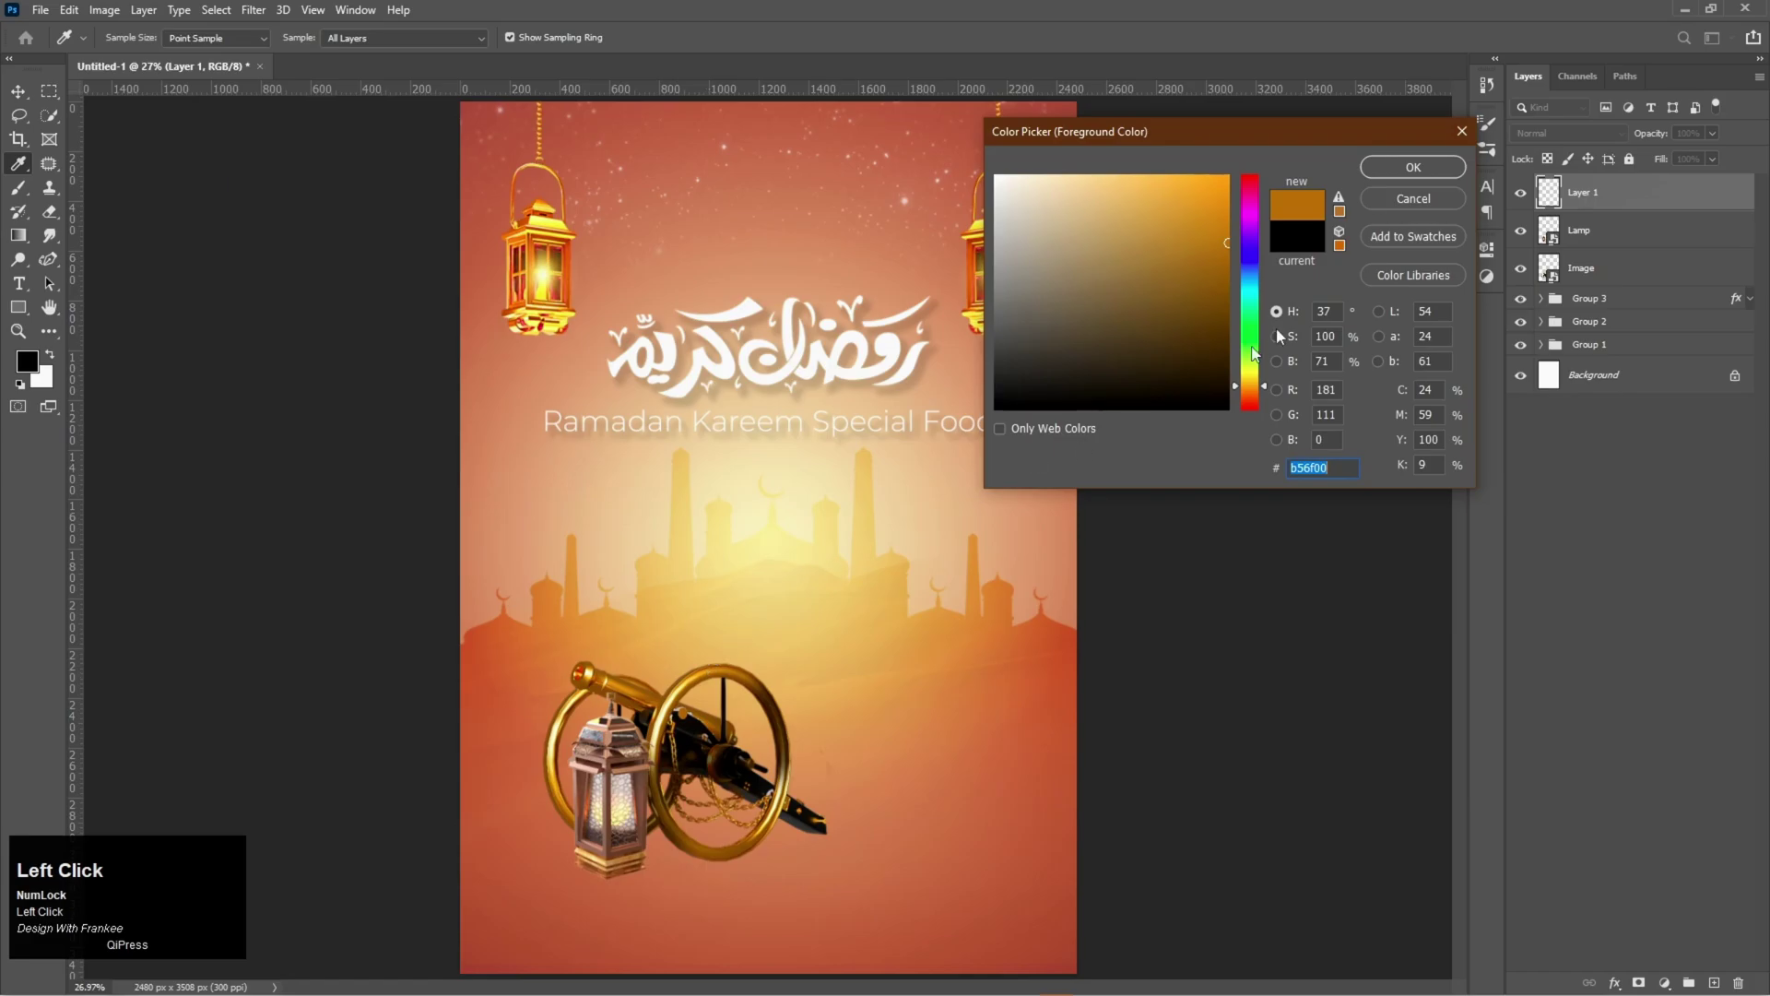
left_click(1404, 168)
Choose a soft round brush, enlarge it to about 330 px and paint one dab over the lamp's glass
right_click(703, 734)
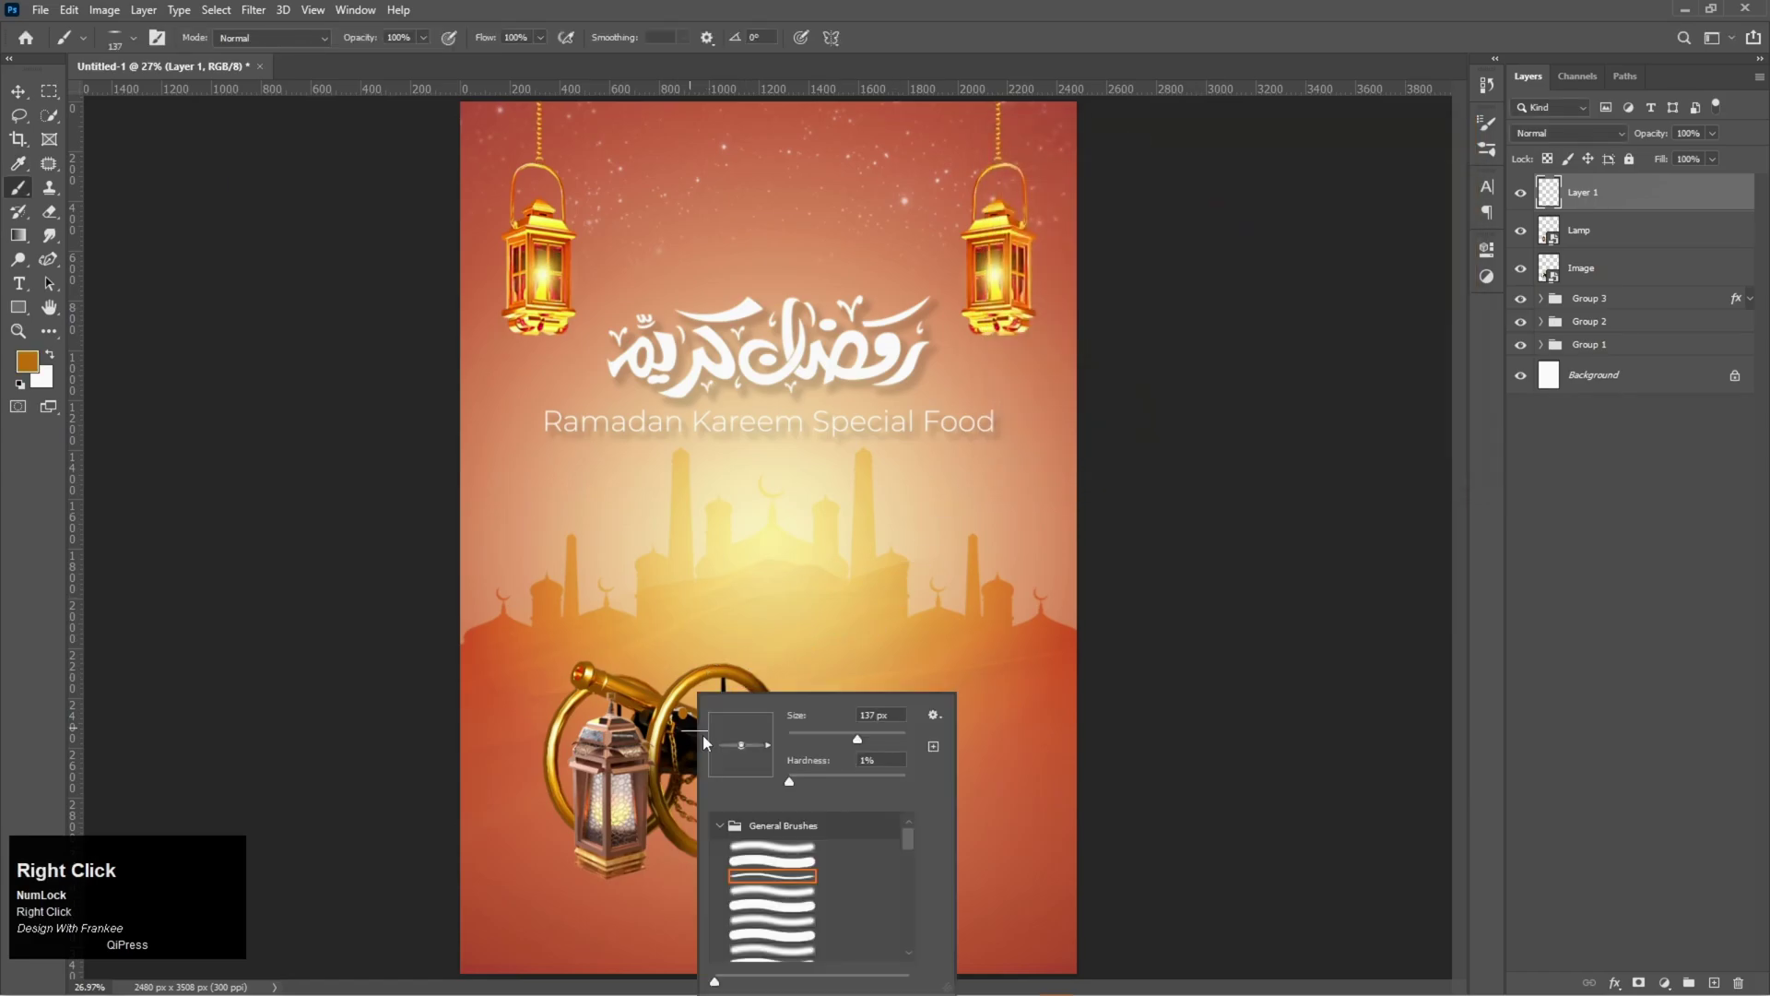
double_click(773, 846)
right_click(610, 798, "alt")
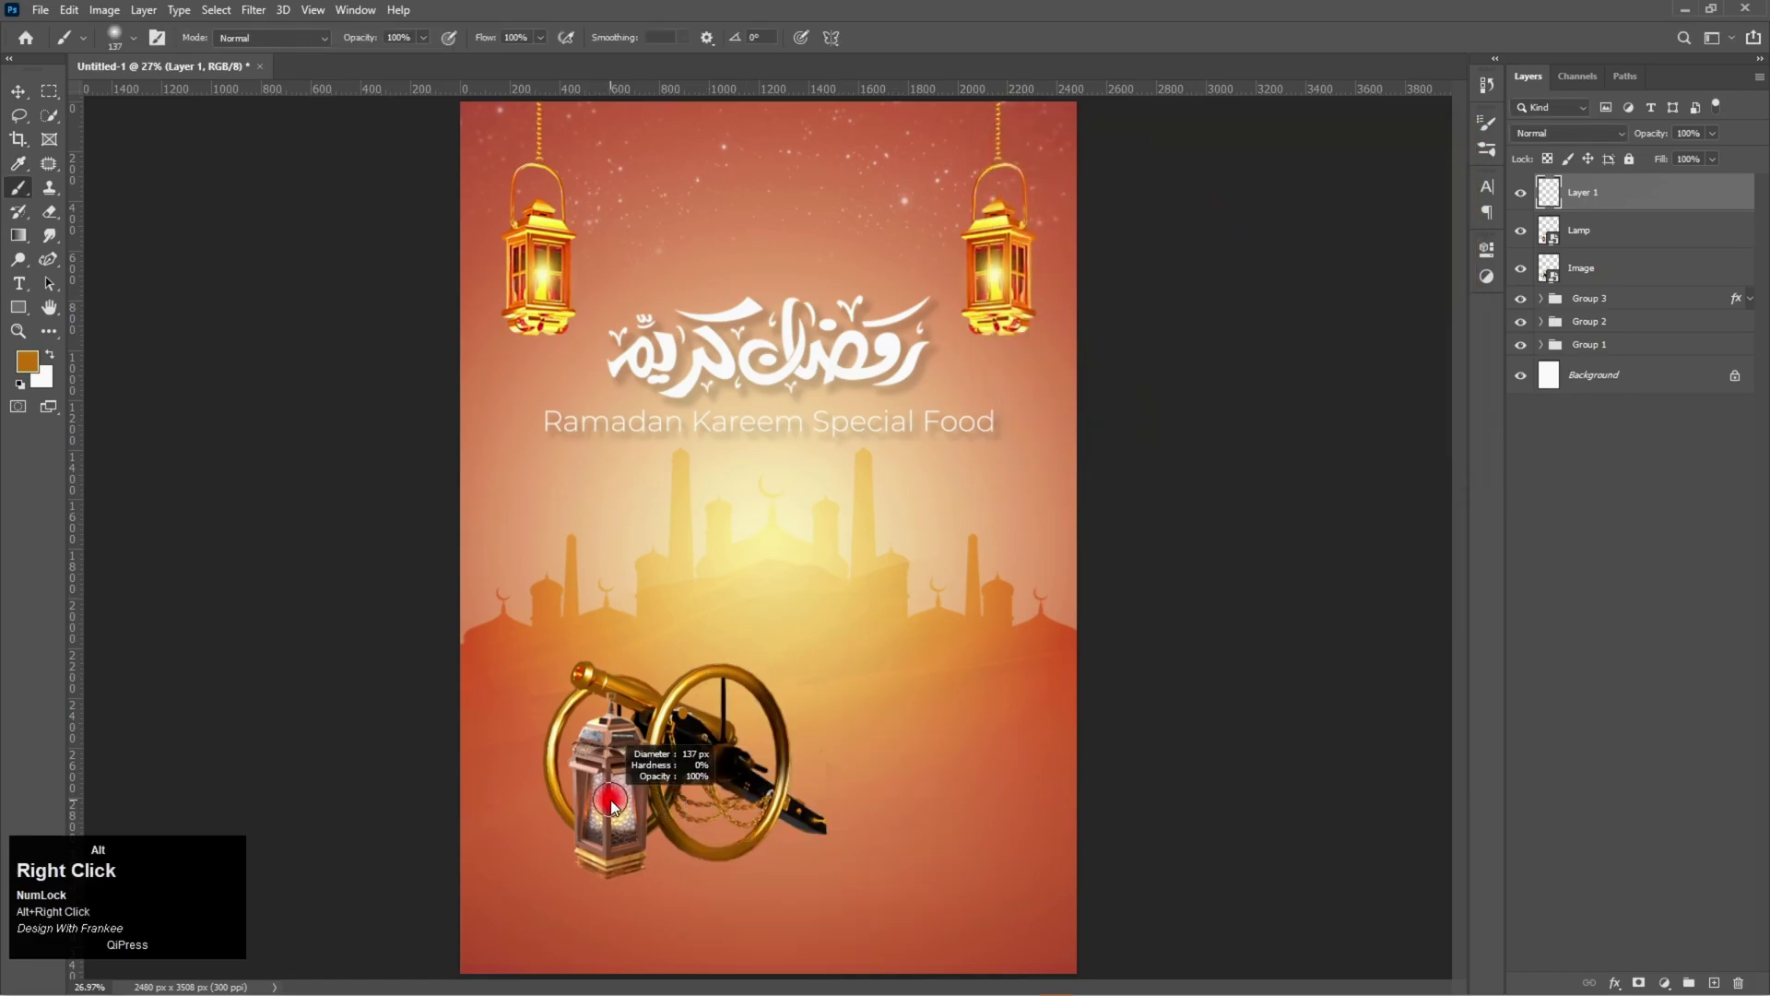
left_click(628, 804)
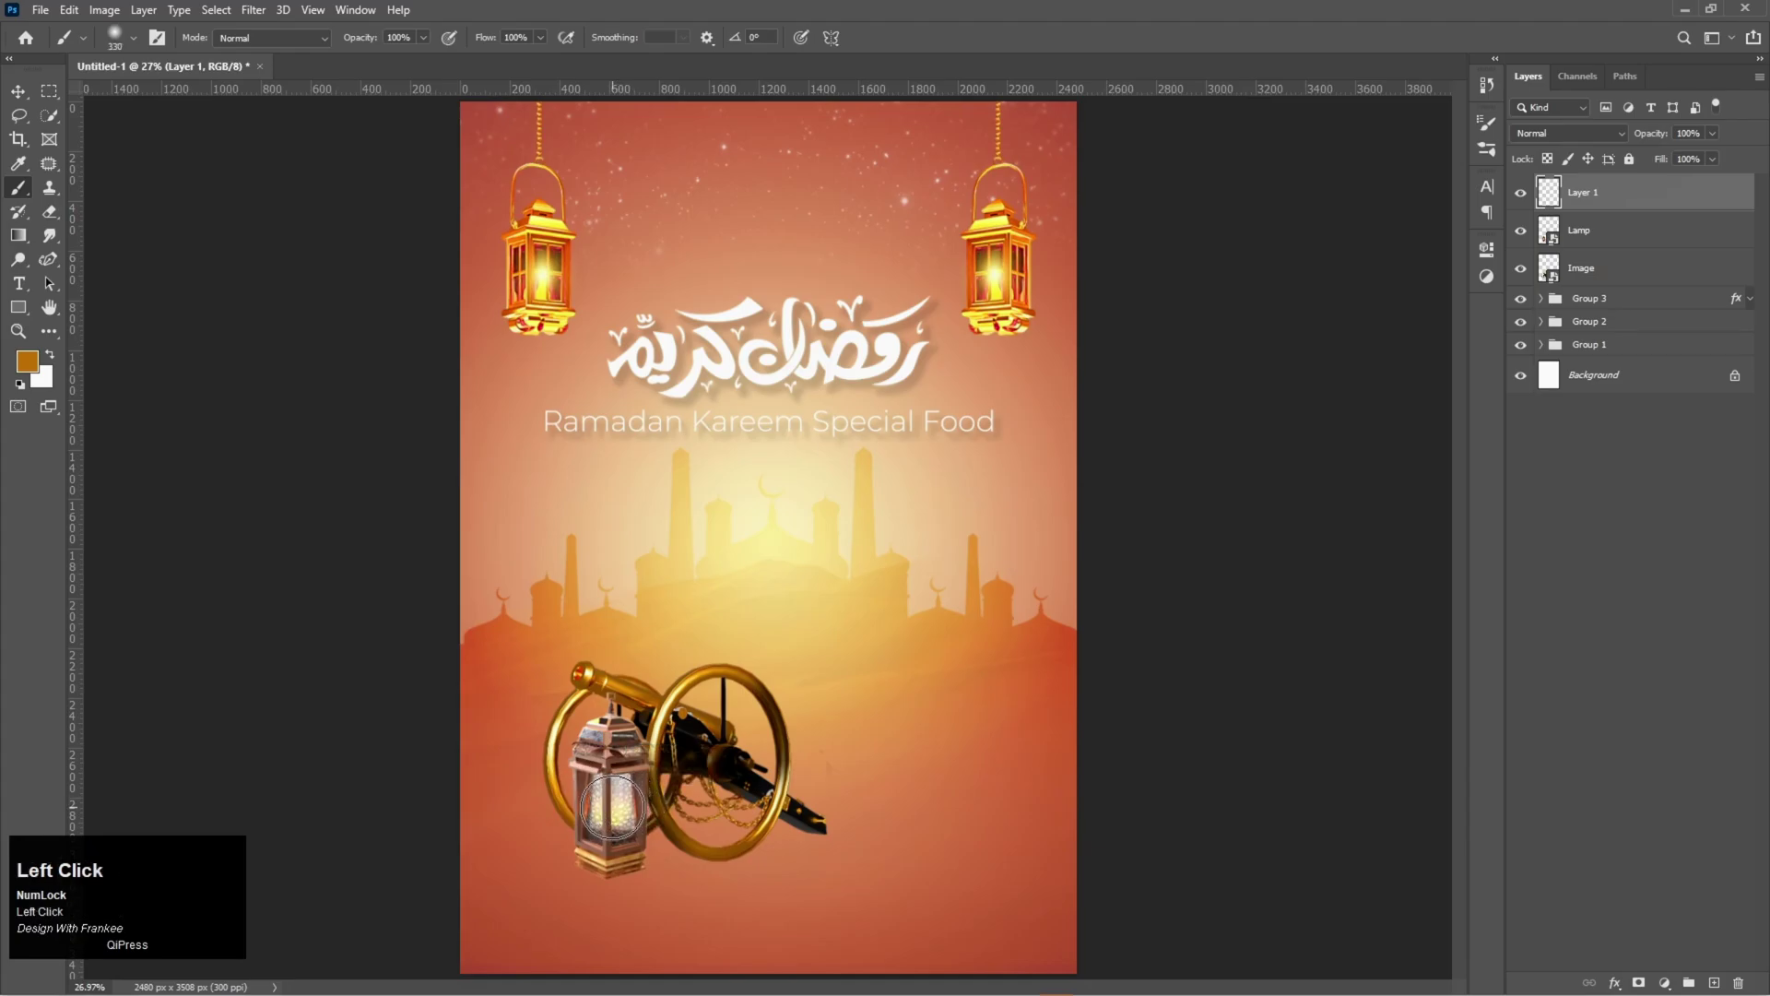
Set the lamp glow layer's blend mode to Linear Dodge (Add), try a lower opacity and return it to 100%
left_click(1568, 133)
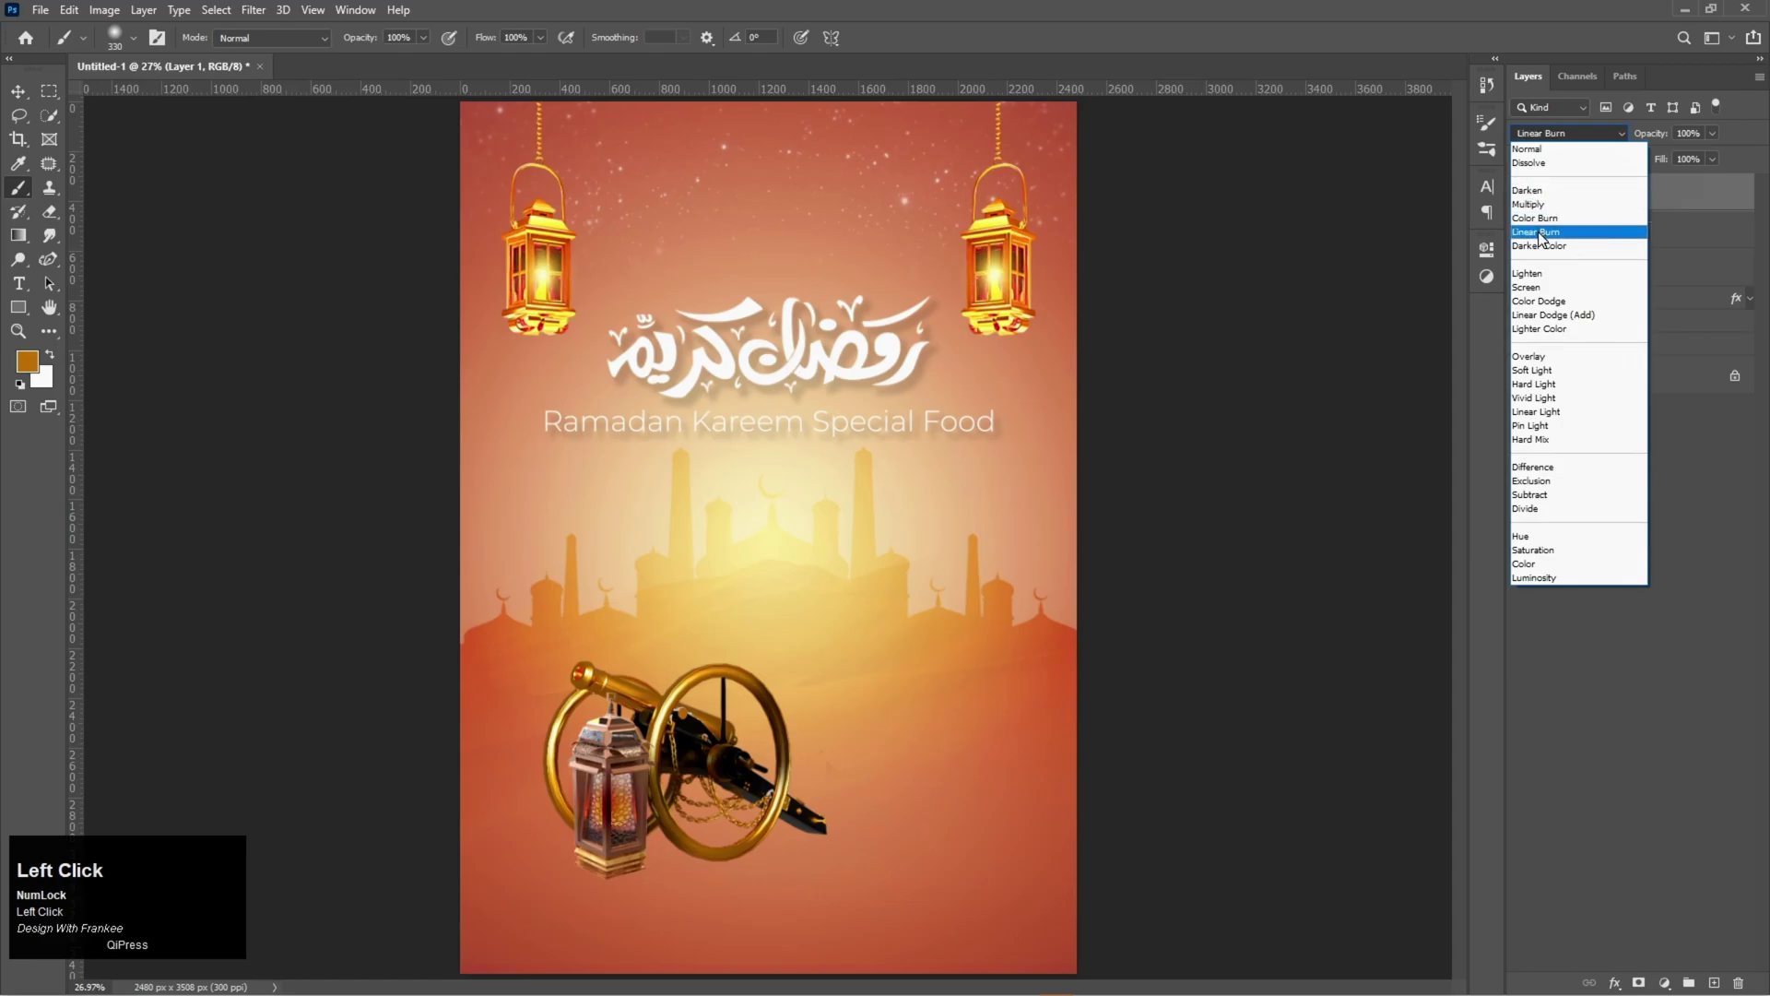
left_click(1531, 316)
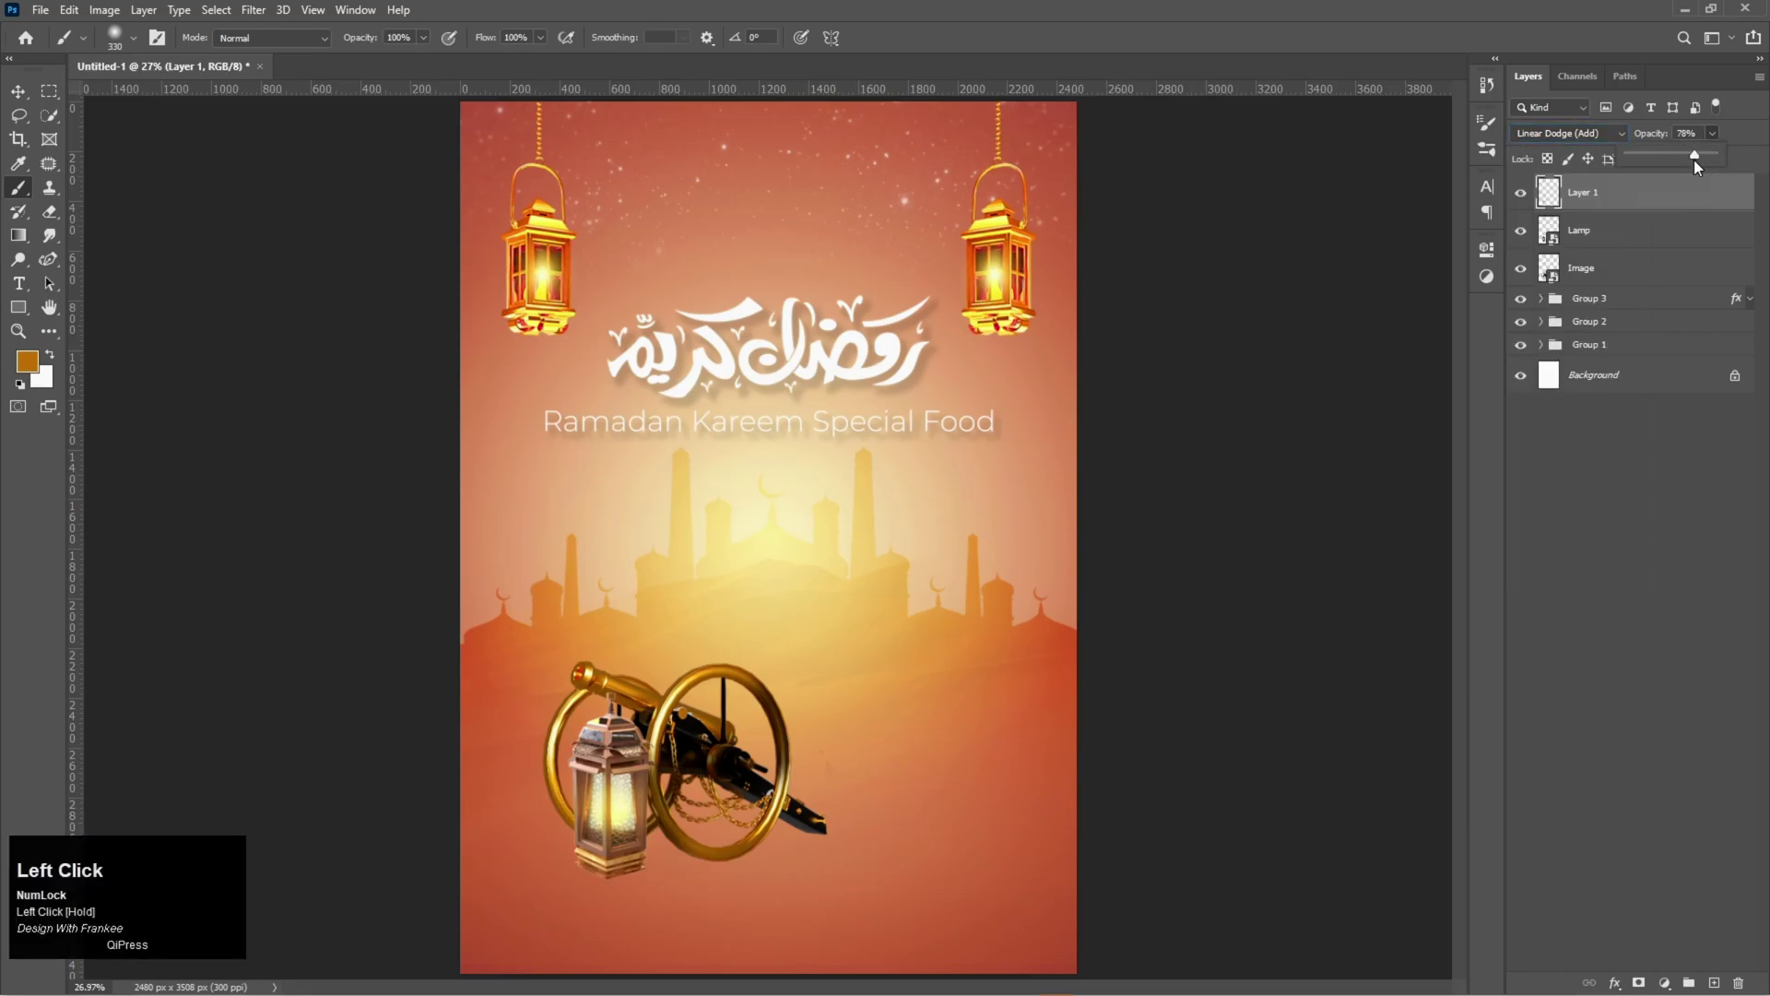
left_click(1715, 135)
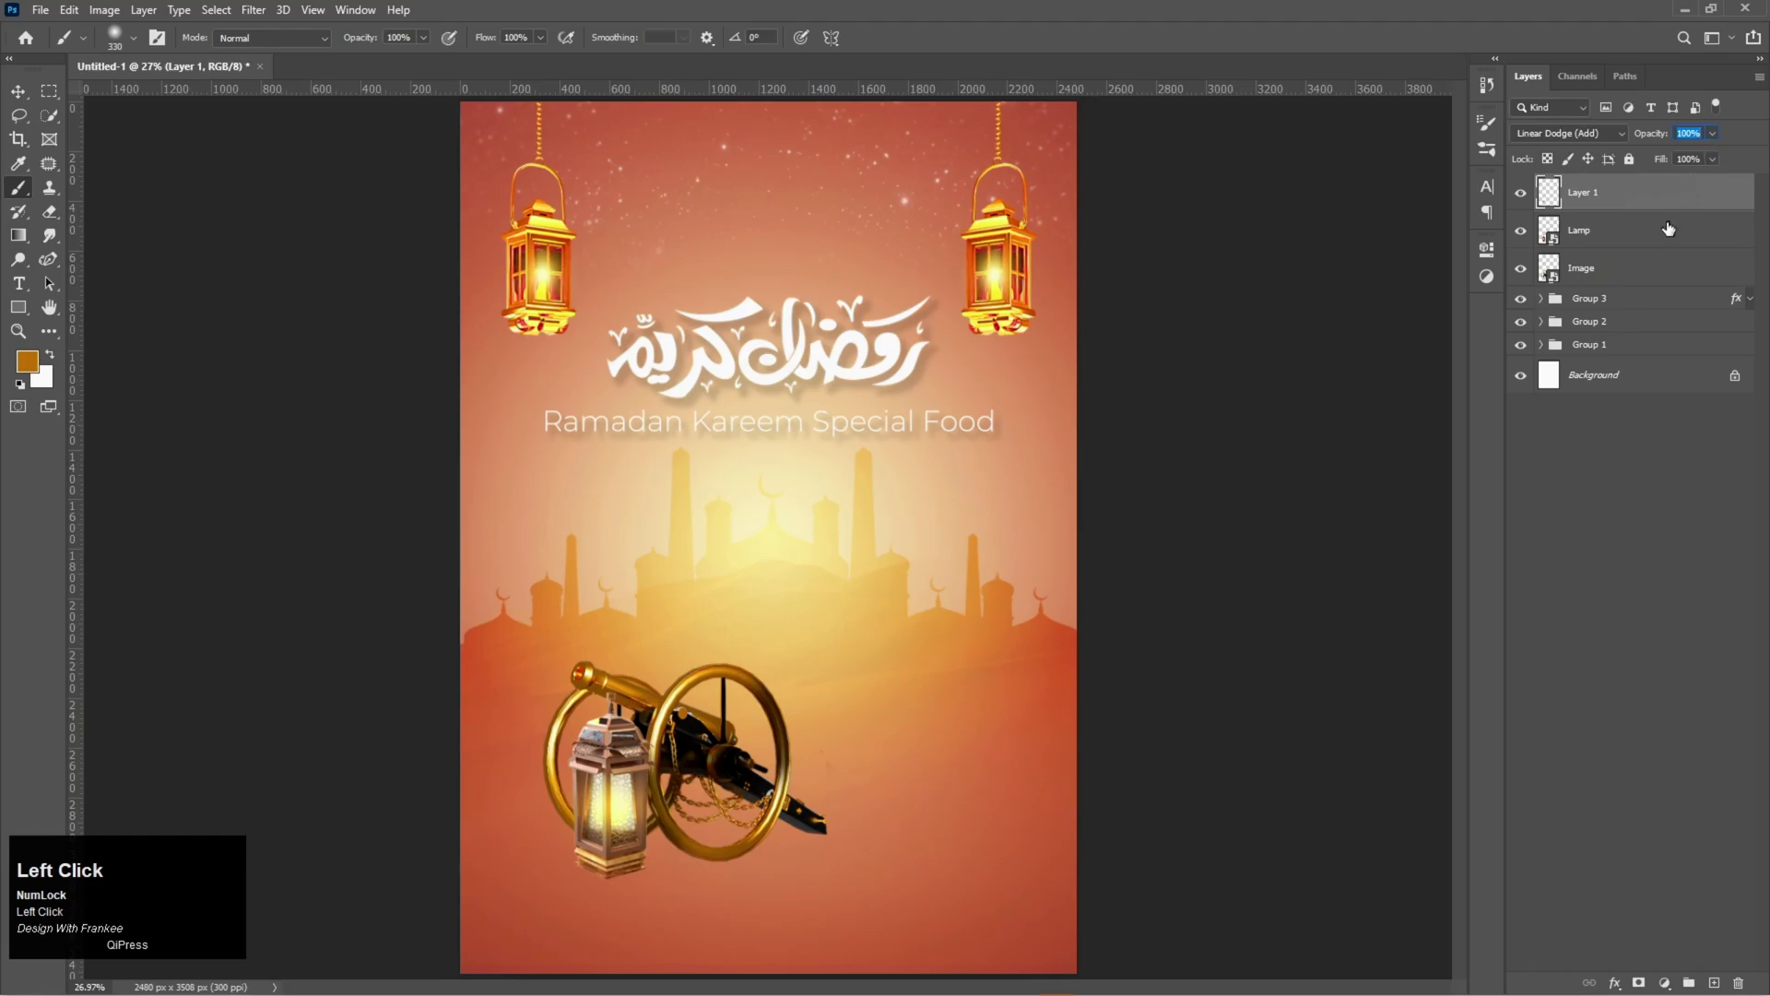
key("Return")
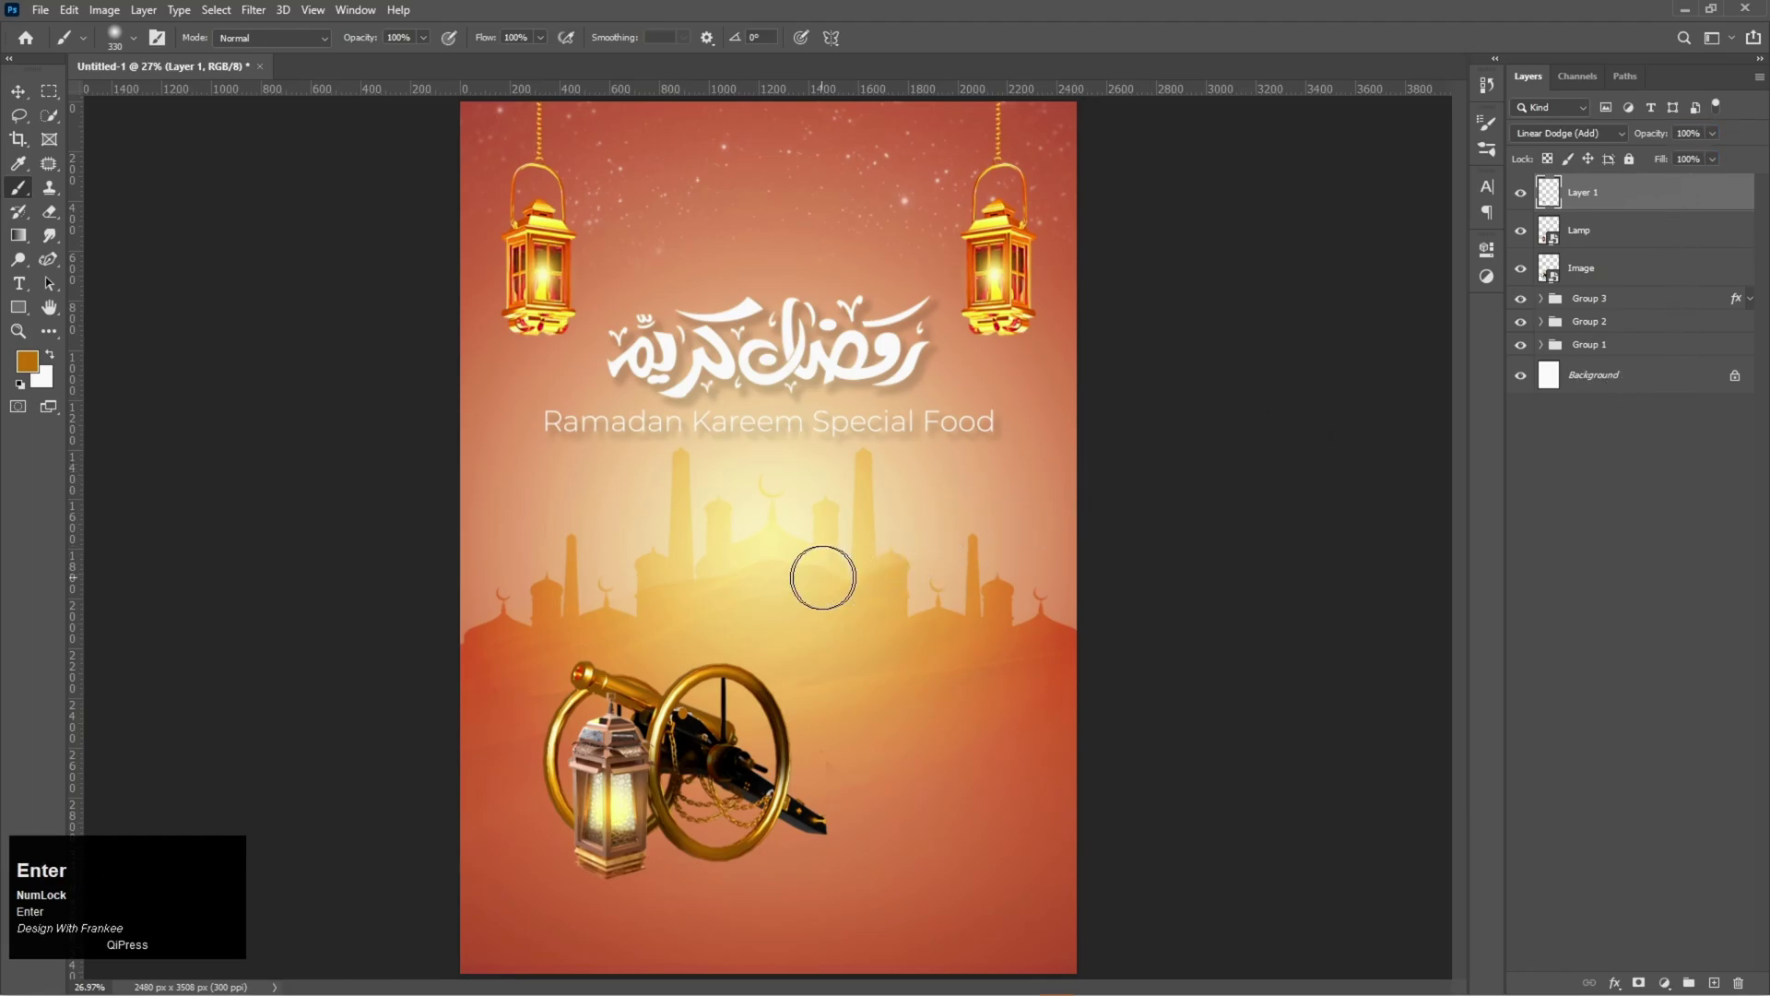
key("v")
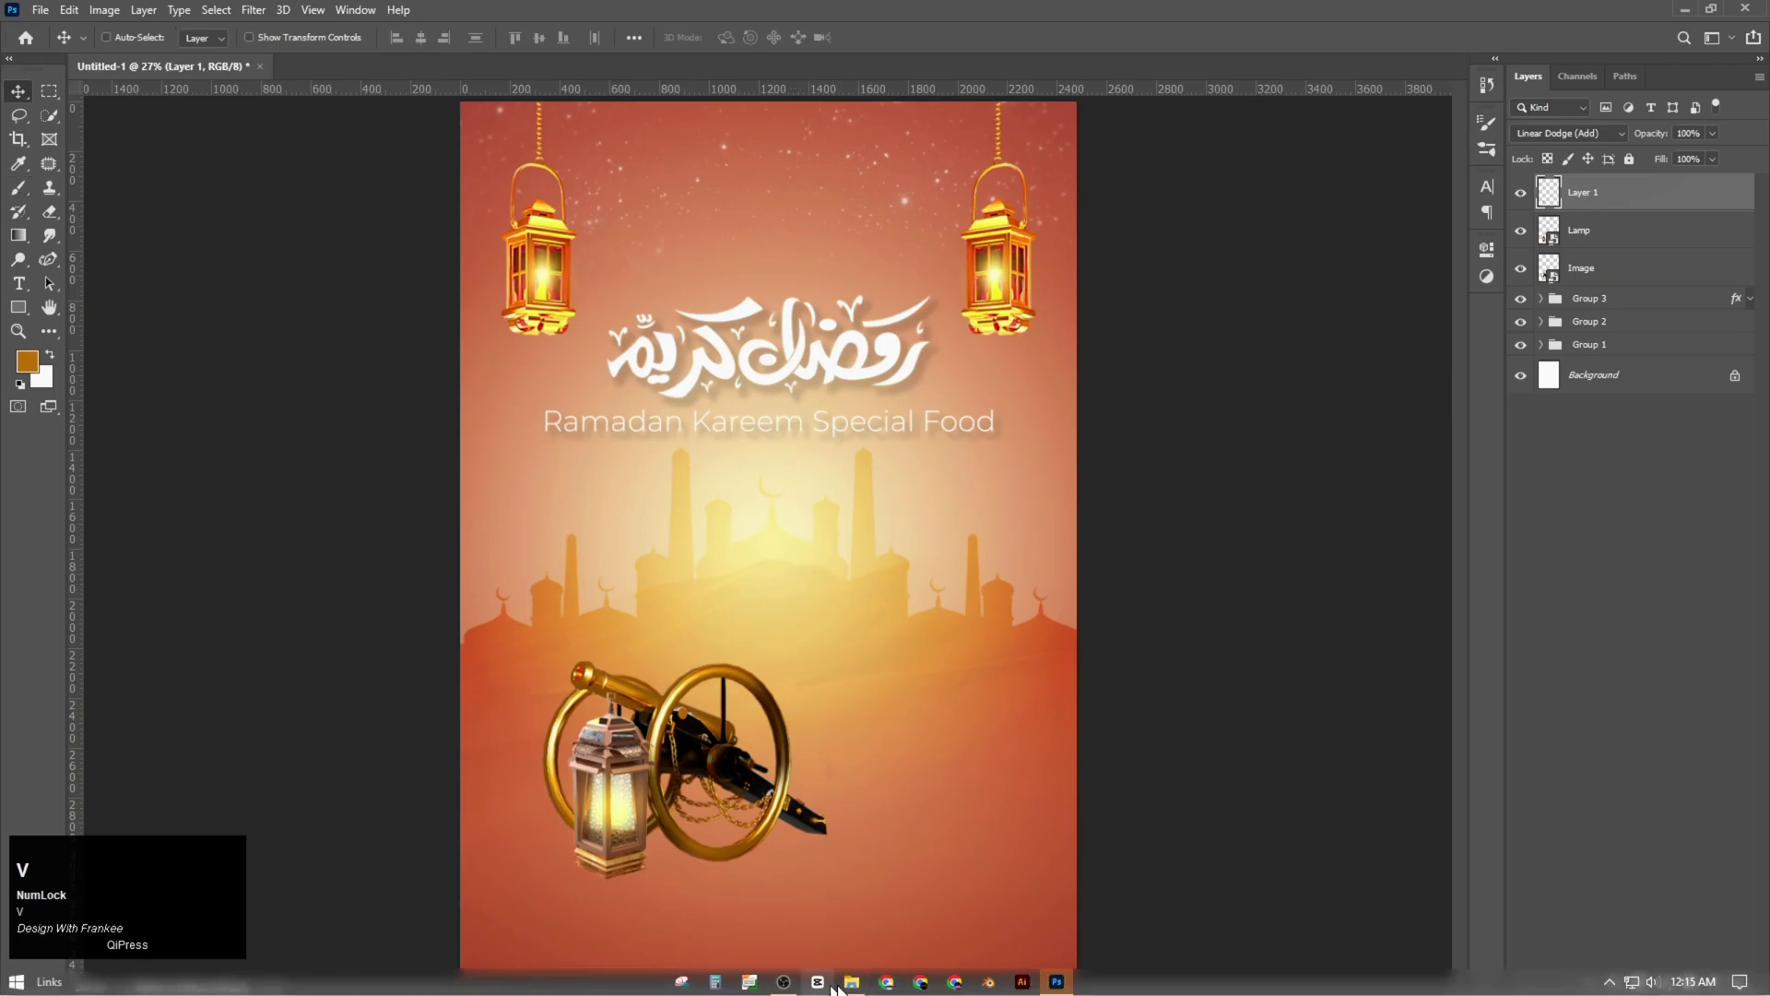
Place the Rice picture, scale it down and position the plate in front of the lamp and cannon near the page's lower centre
left_click(833, 983)
left_click_drag(1226, 162, 853, 660)
left_click_drag(1079, 740, 942, 650)
left_click_drag(784, 548, 767, 827)
left_click_drag(924, 931, 890, 918)
left_click_drag(767, 809, 777, 816)
key("Return")
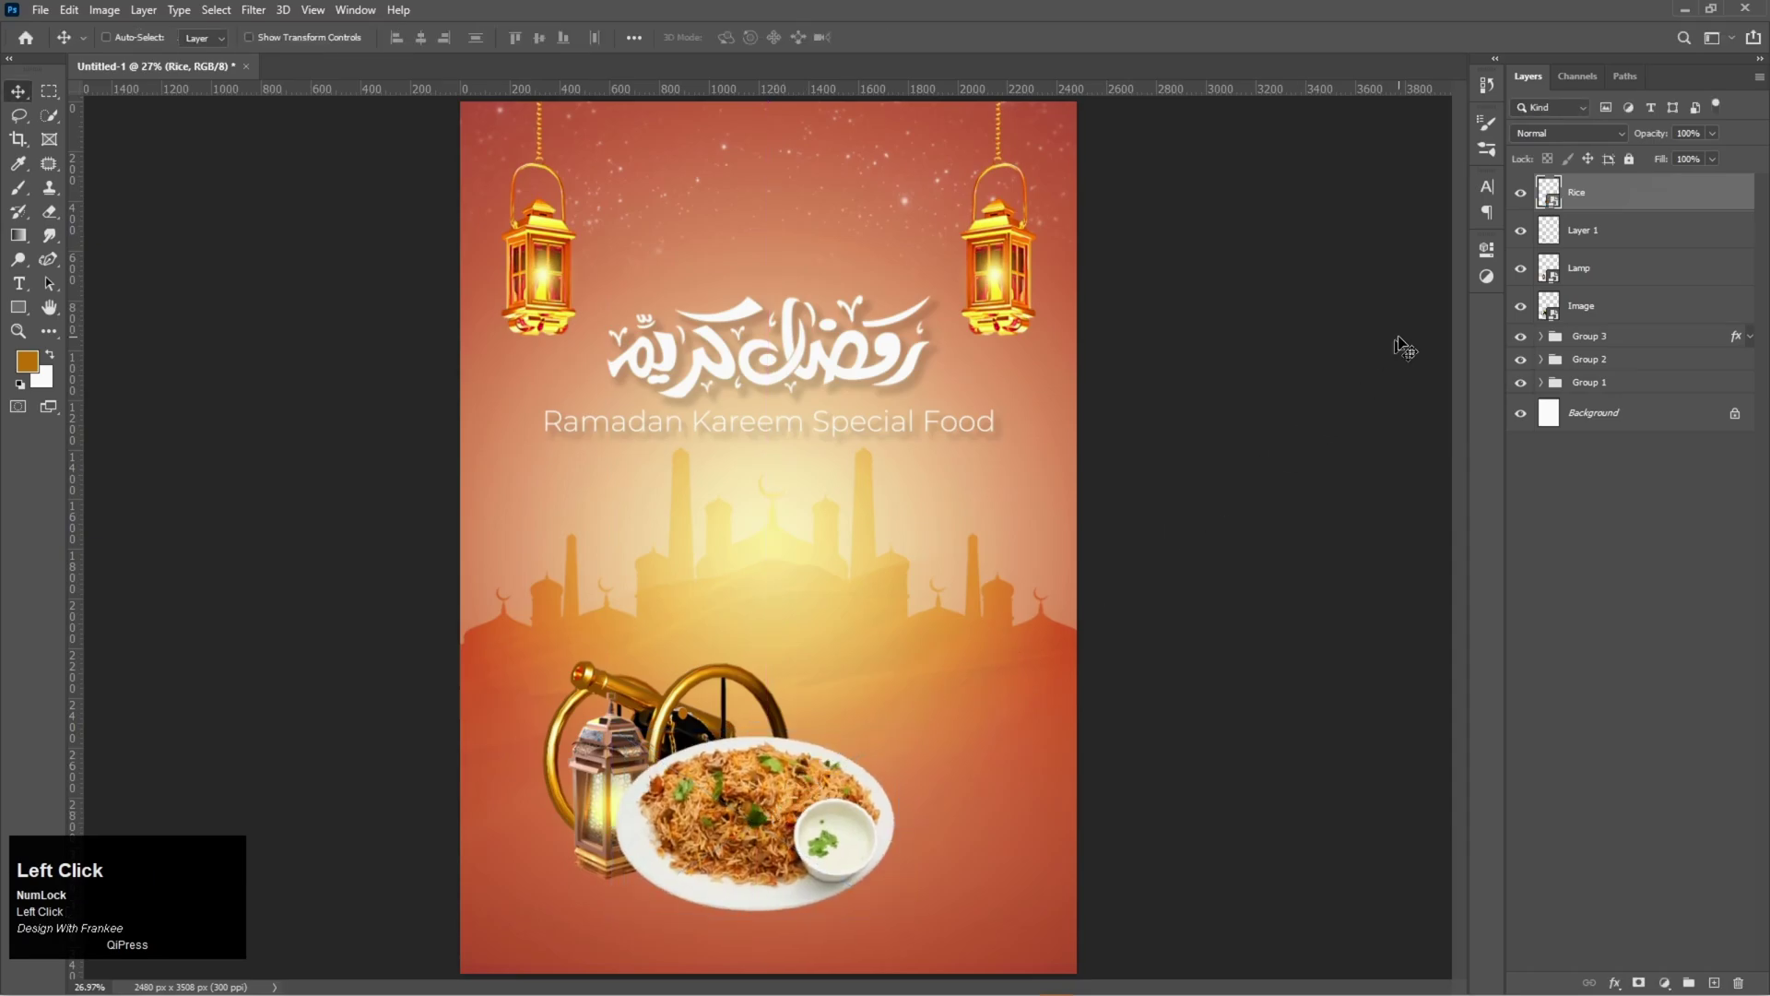
Place the Dates bowl scaled to about 30% at the rice plate's upper right and move its layer below the Rice layer
left_click(856, 981)
left_click(758, 350)
left_click_drag(535, 171, 869, 683)
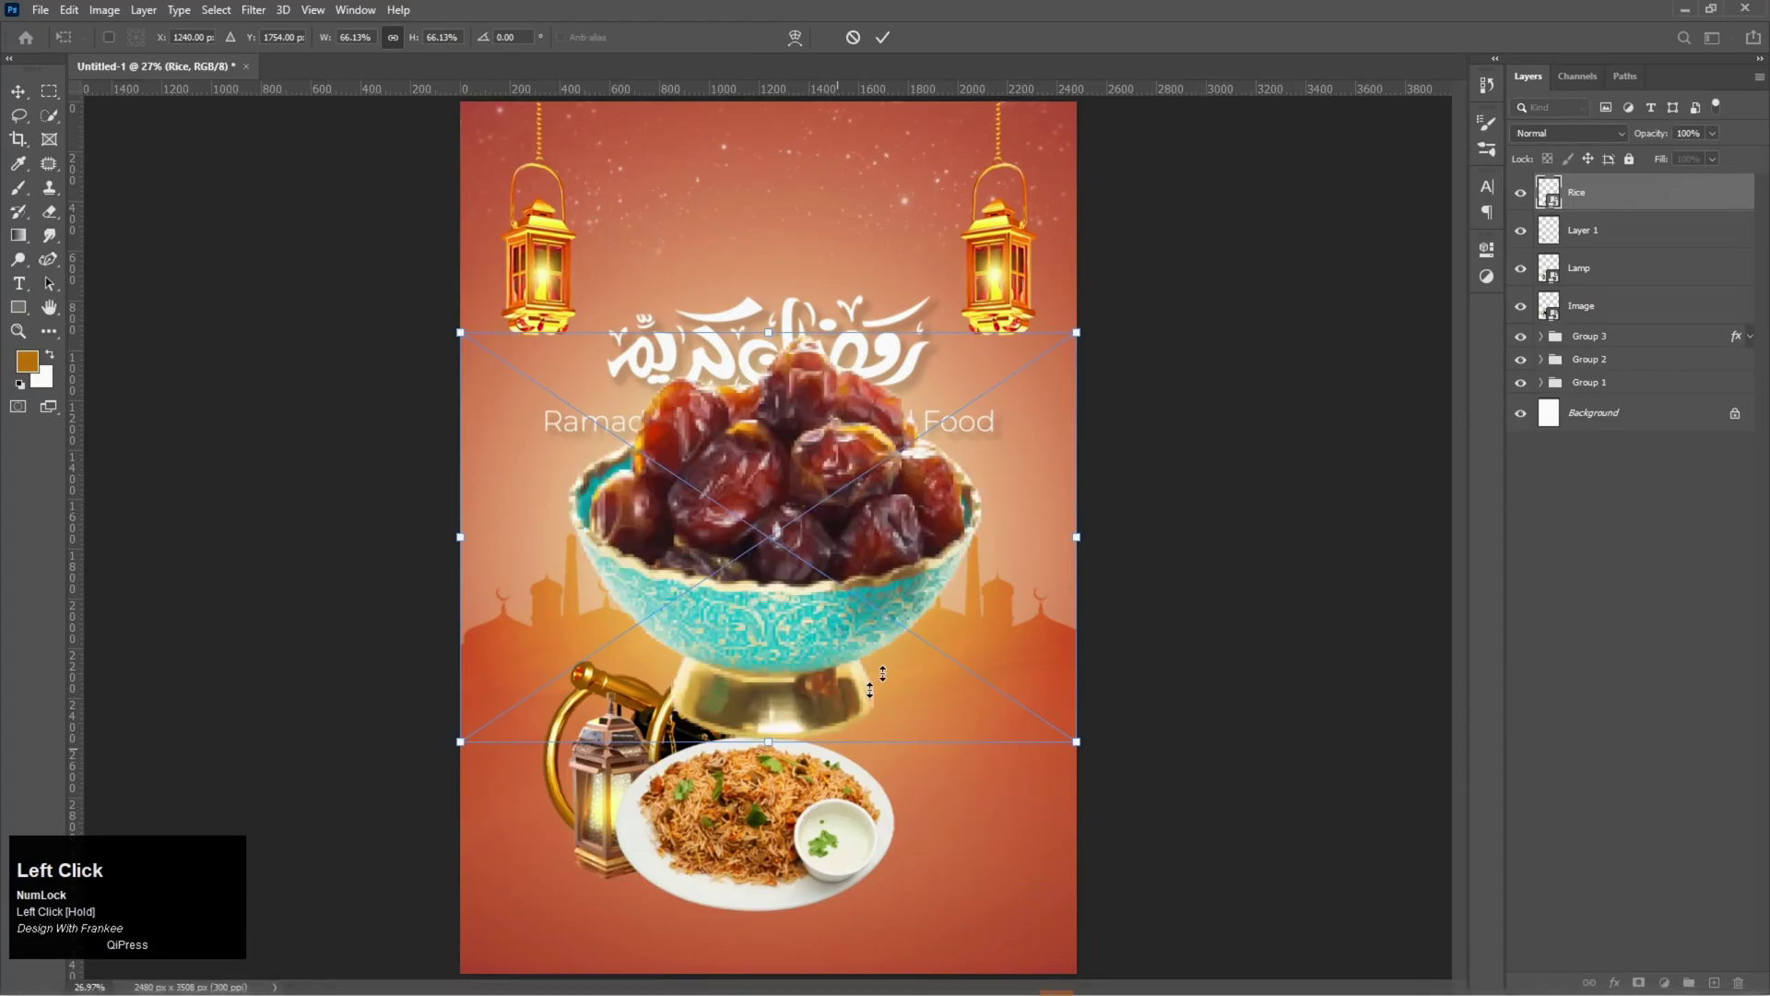
left_click_drag(1080, 533, 917, 535)
left_click_drag(788, 540, 862, 755)
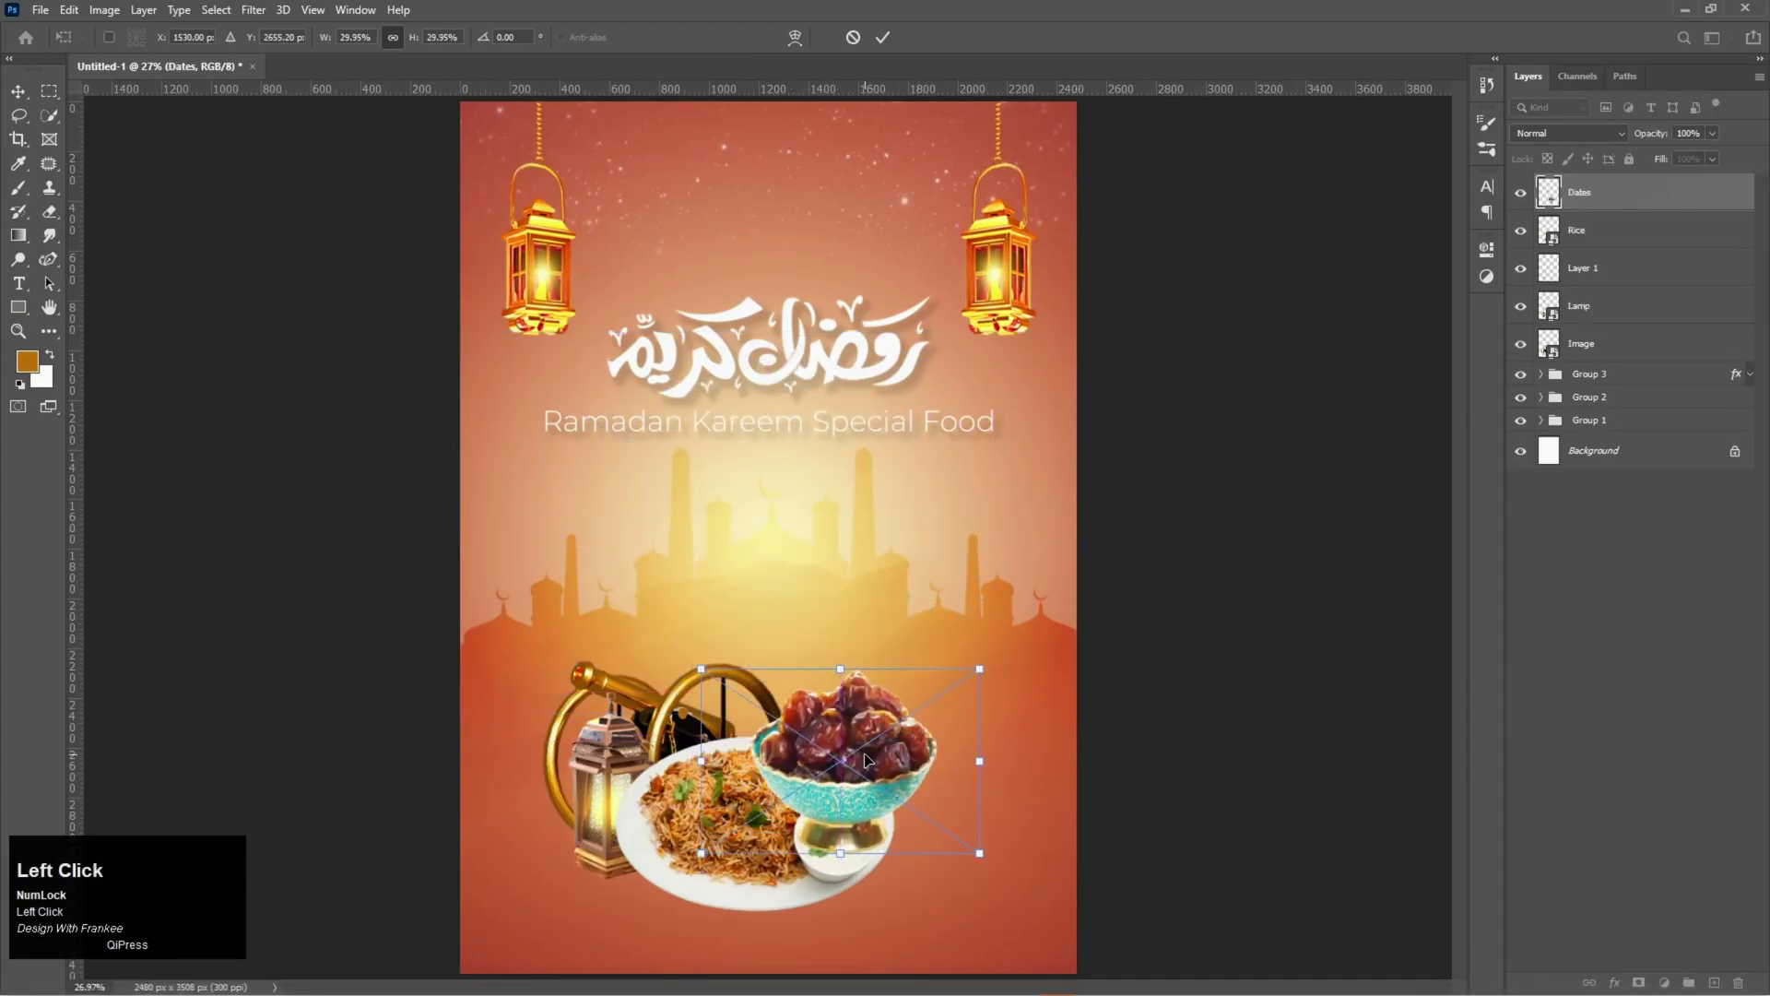
key("Return")
left_click_drag(1665, 204, 1658, 236)
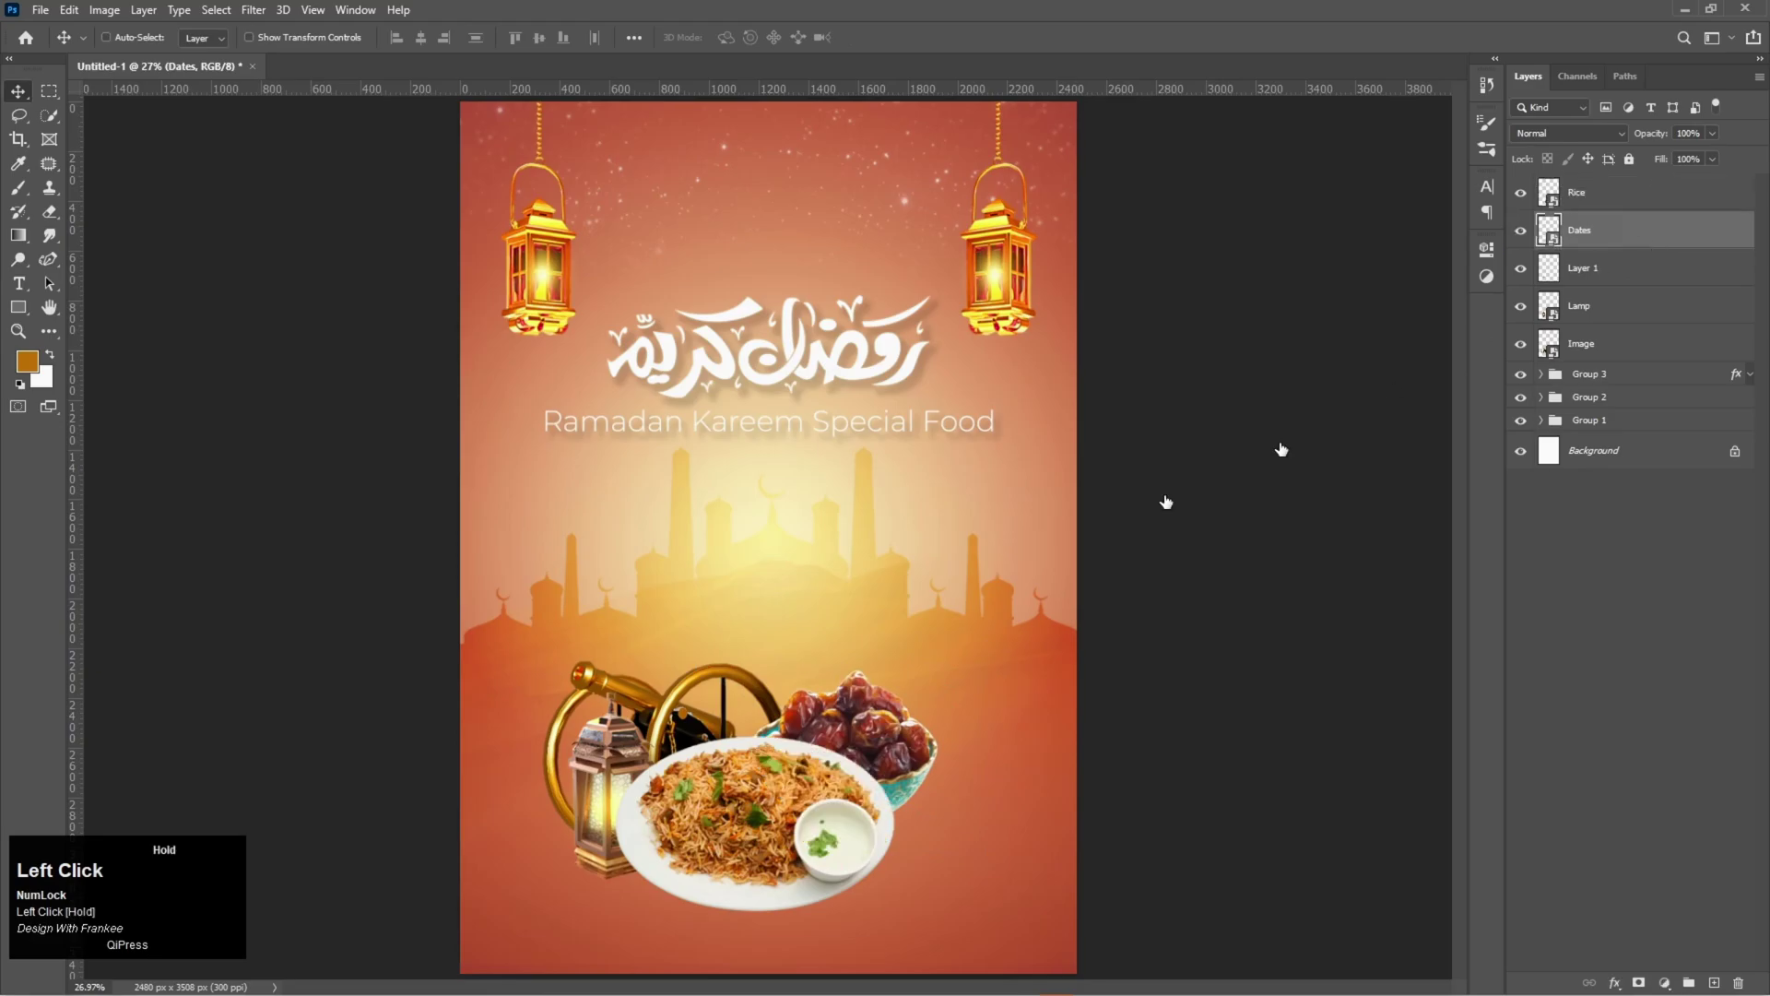
left_click_drag(869, 735, 878, 740)
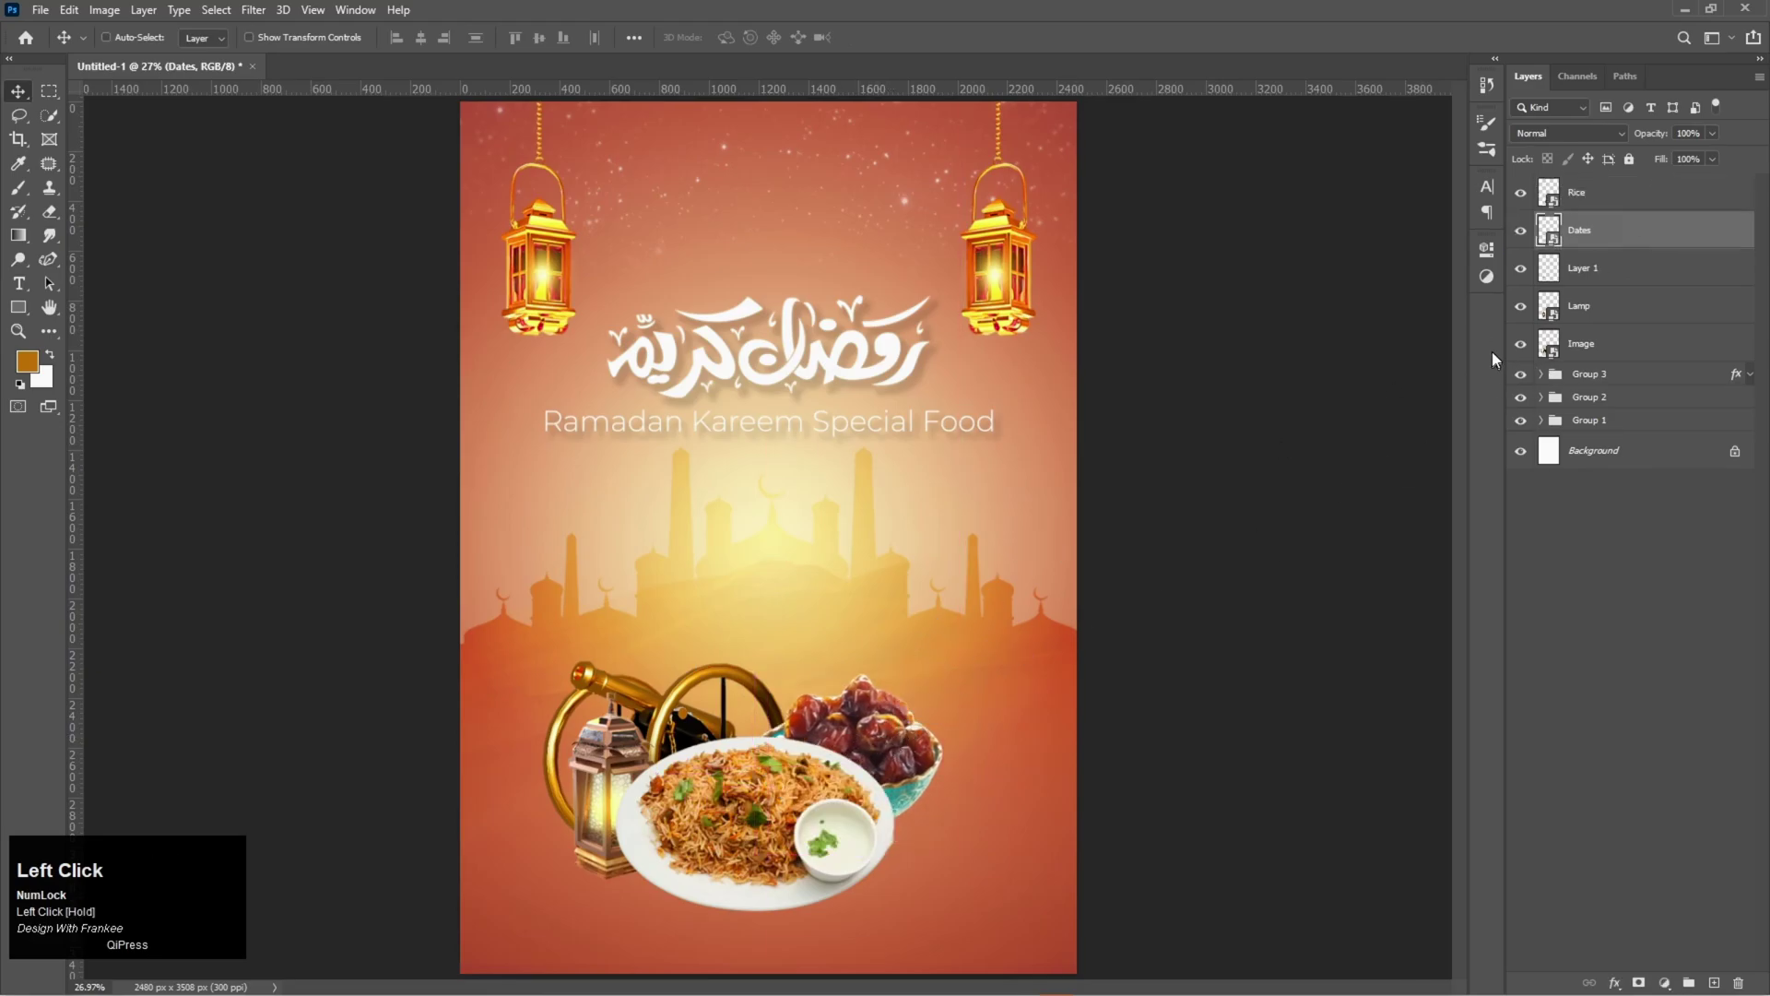
Place the golden jug picture 03 between the Rice and Dates layers, scaled to about 110%, to the right of the rice plate
mouse_move(908, 989)
left_click(852, 983)
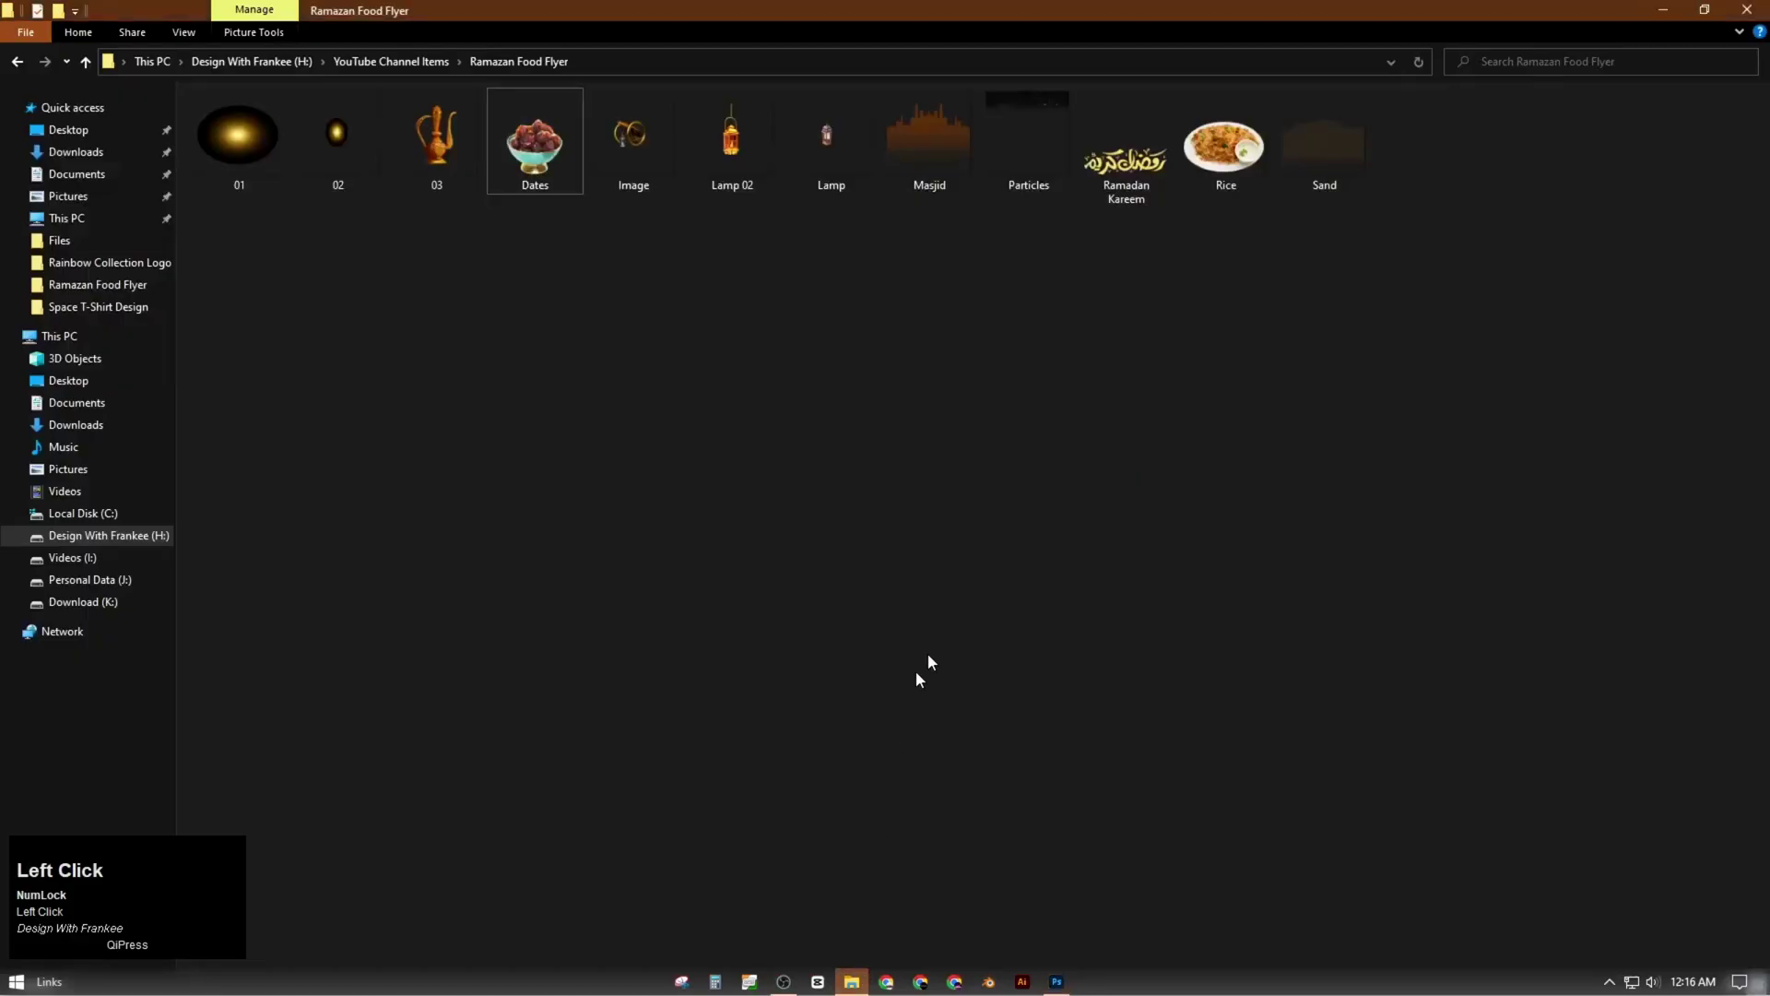
left_click_drag(427, 147, 929, 779)
left_click_drag(1052, 792, 1067, 785)
left_click_drag(928, 793, 935, 791)
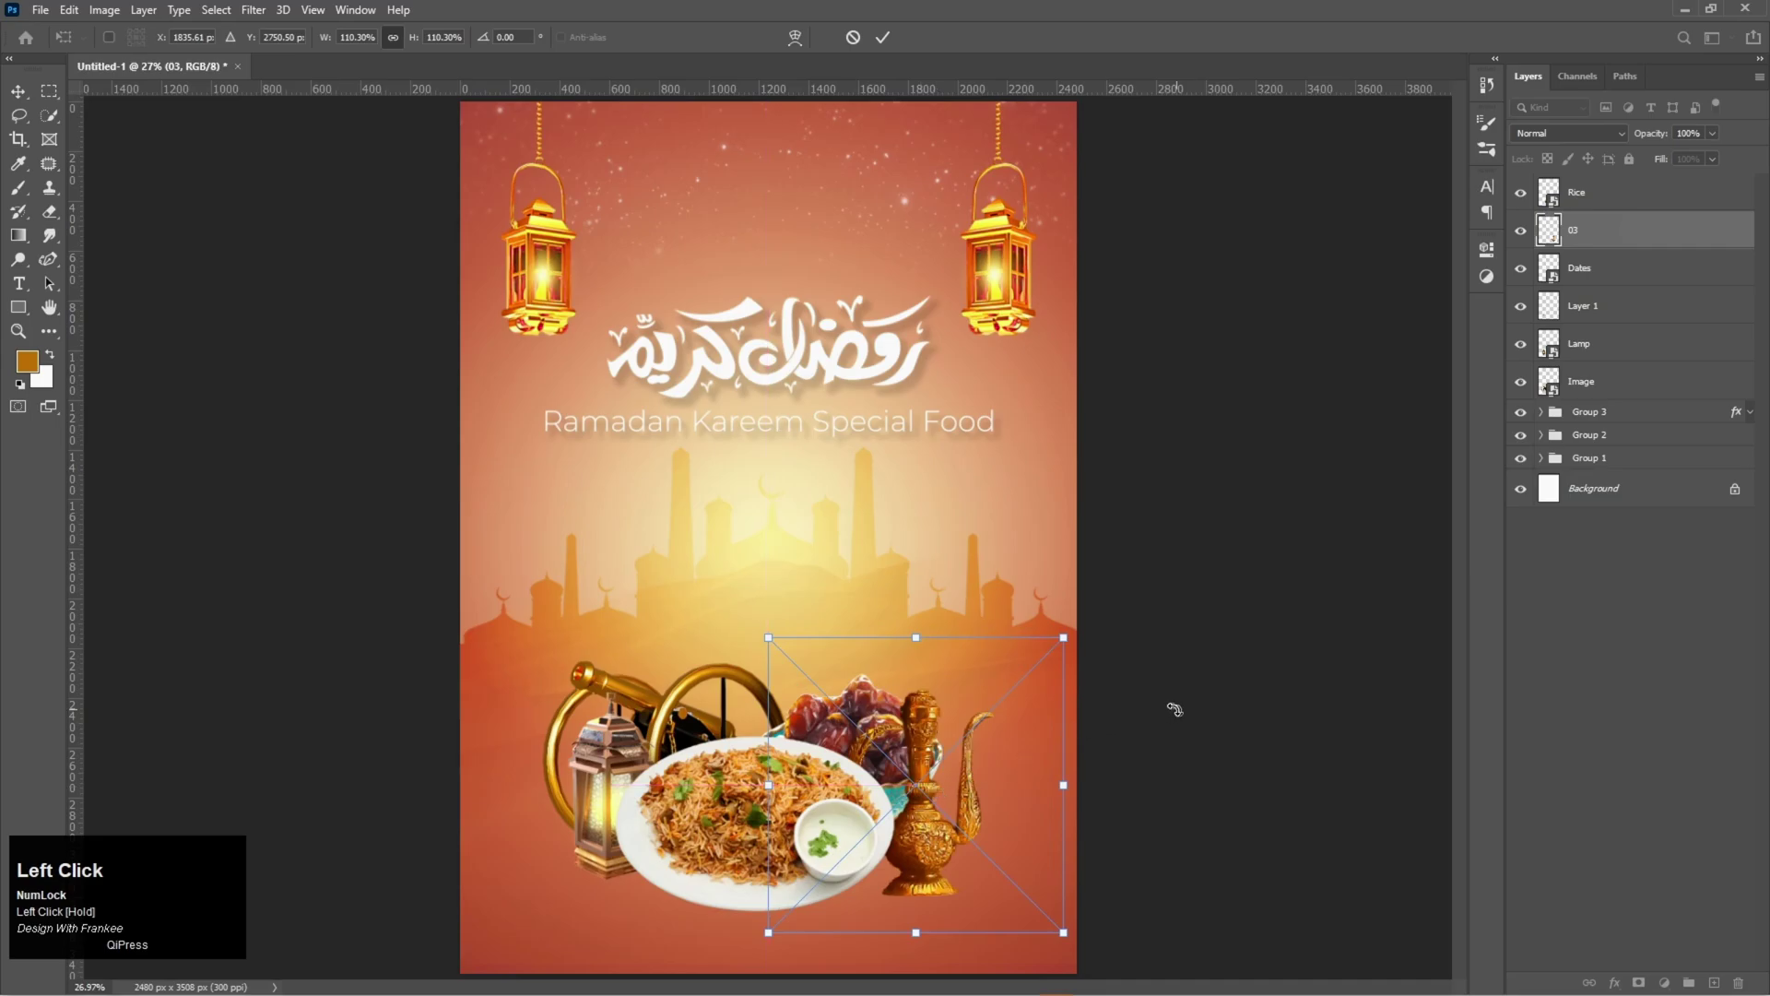
double_click(964, 768)
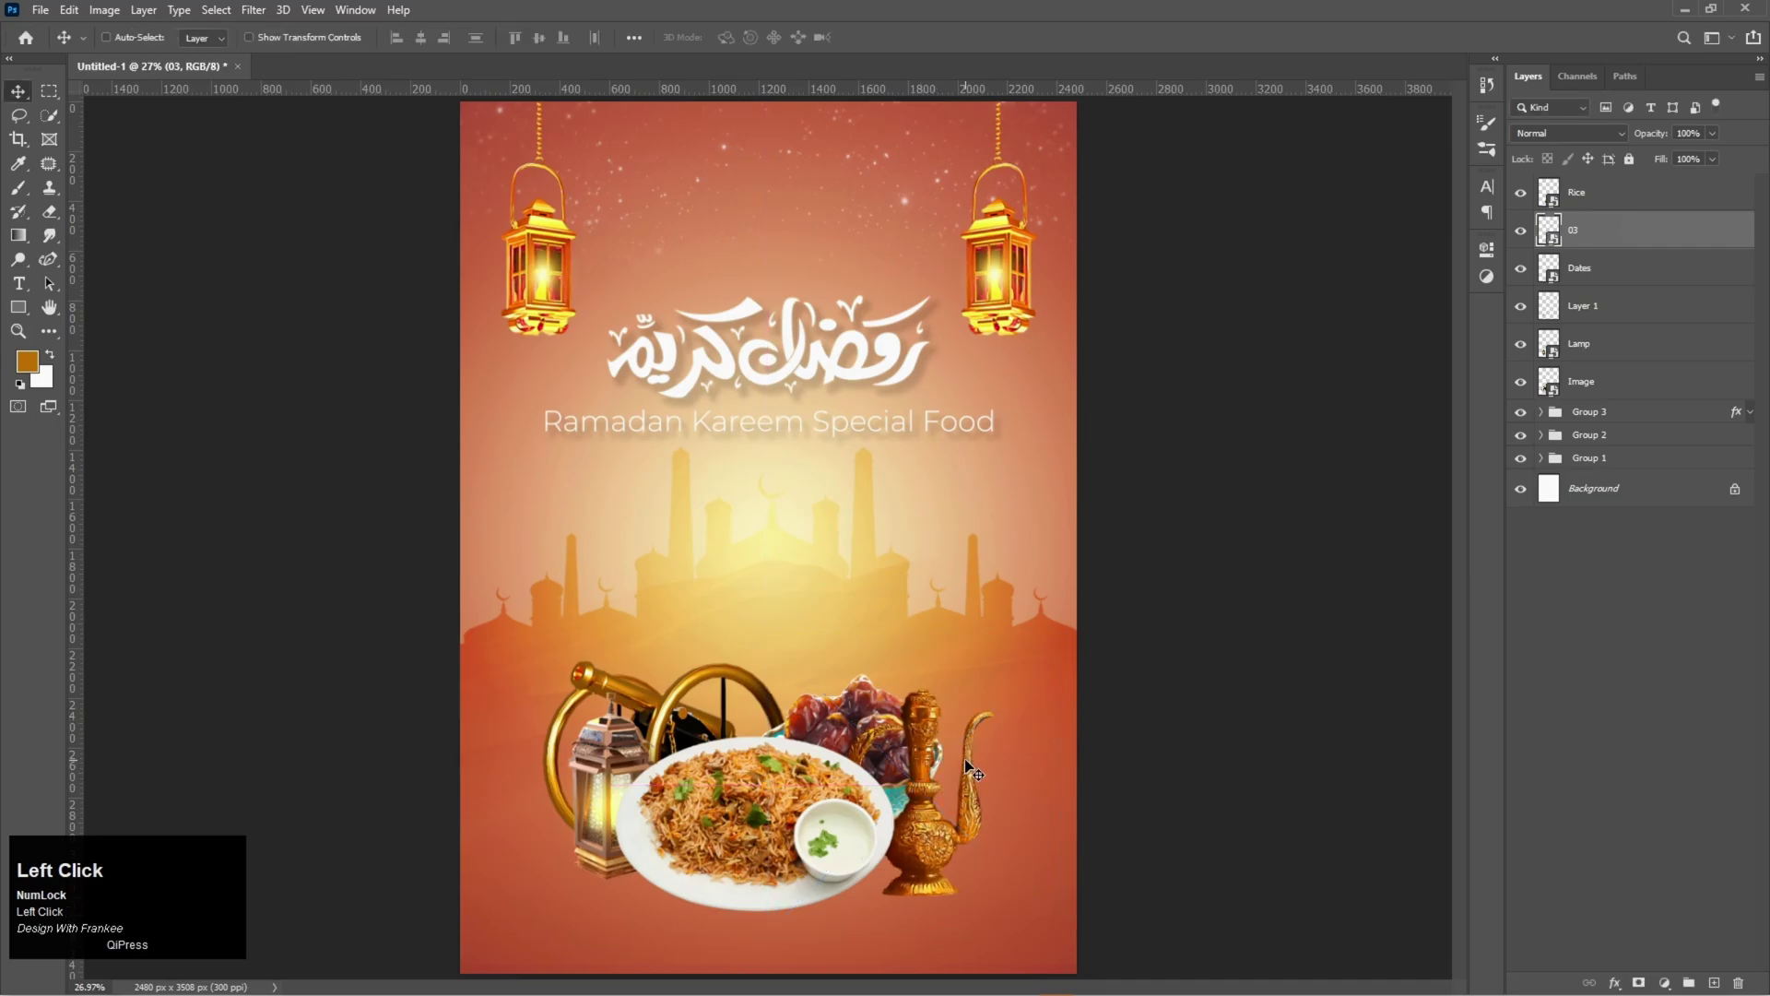
Compare the food arrangement with and without the cannon picture and inspect the whole arrangement up close
left_click(1638, 195)
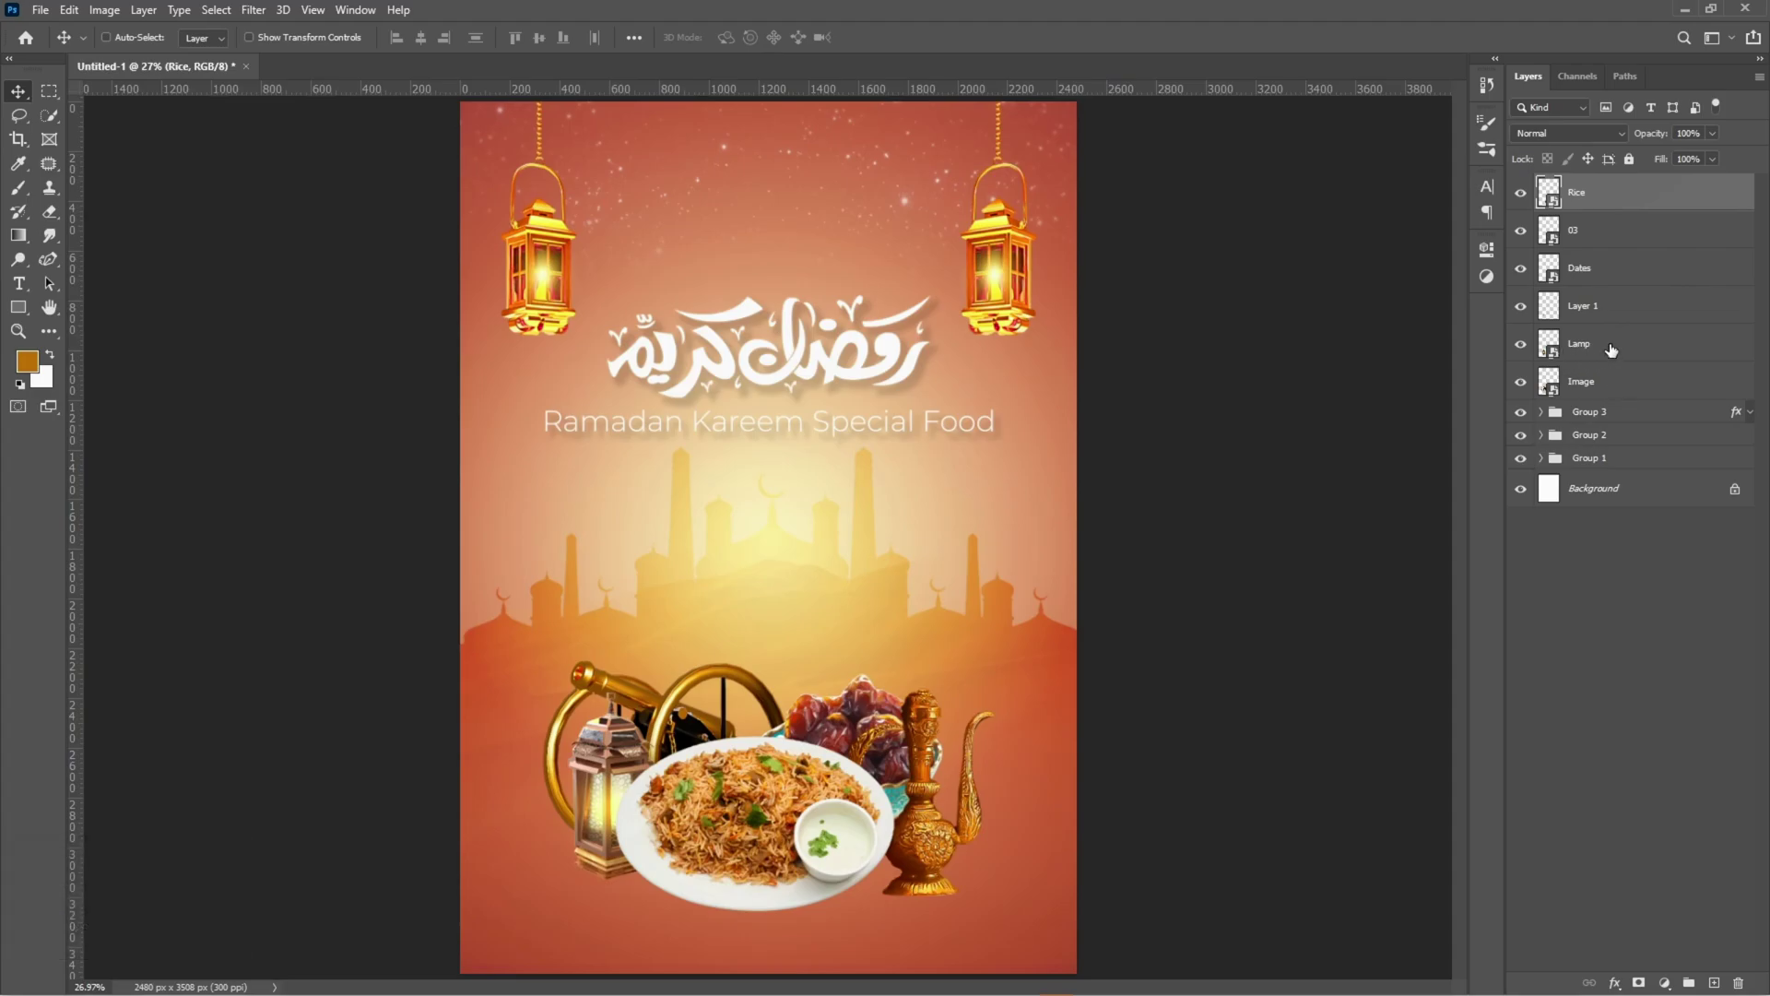
left_click(1521, 382)
left_click(1521, 382)
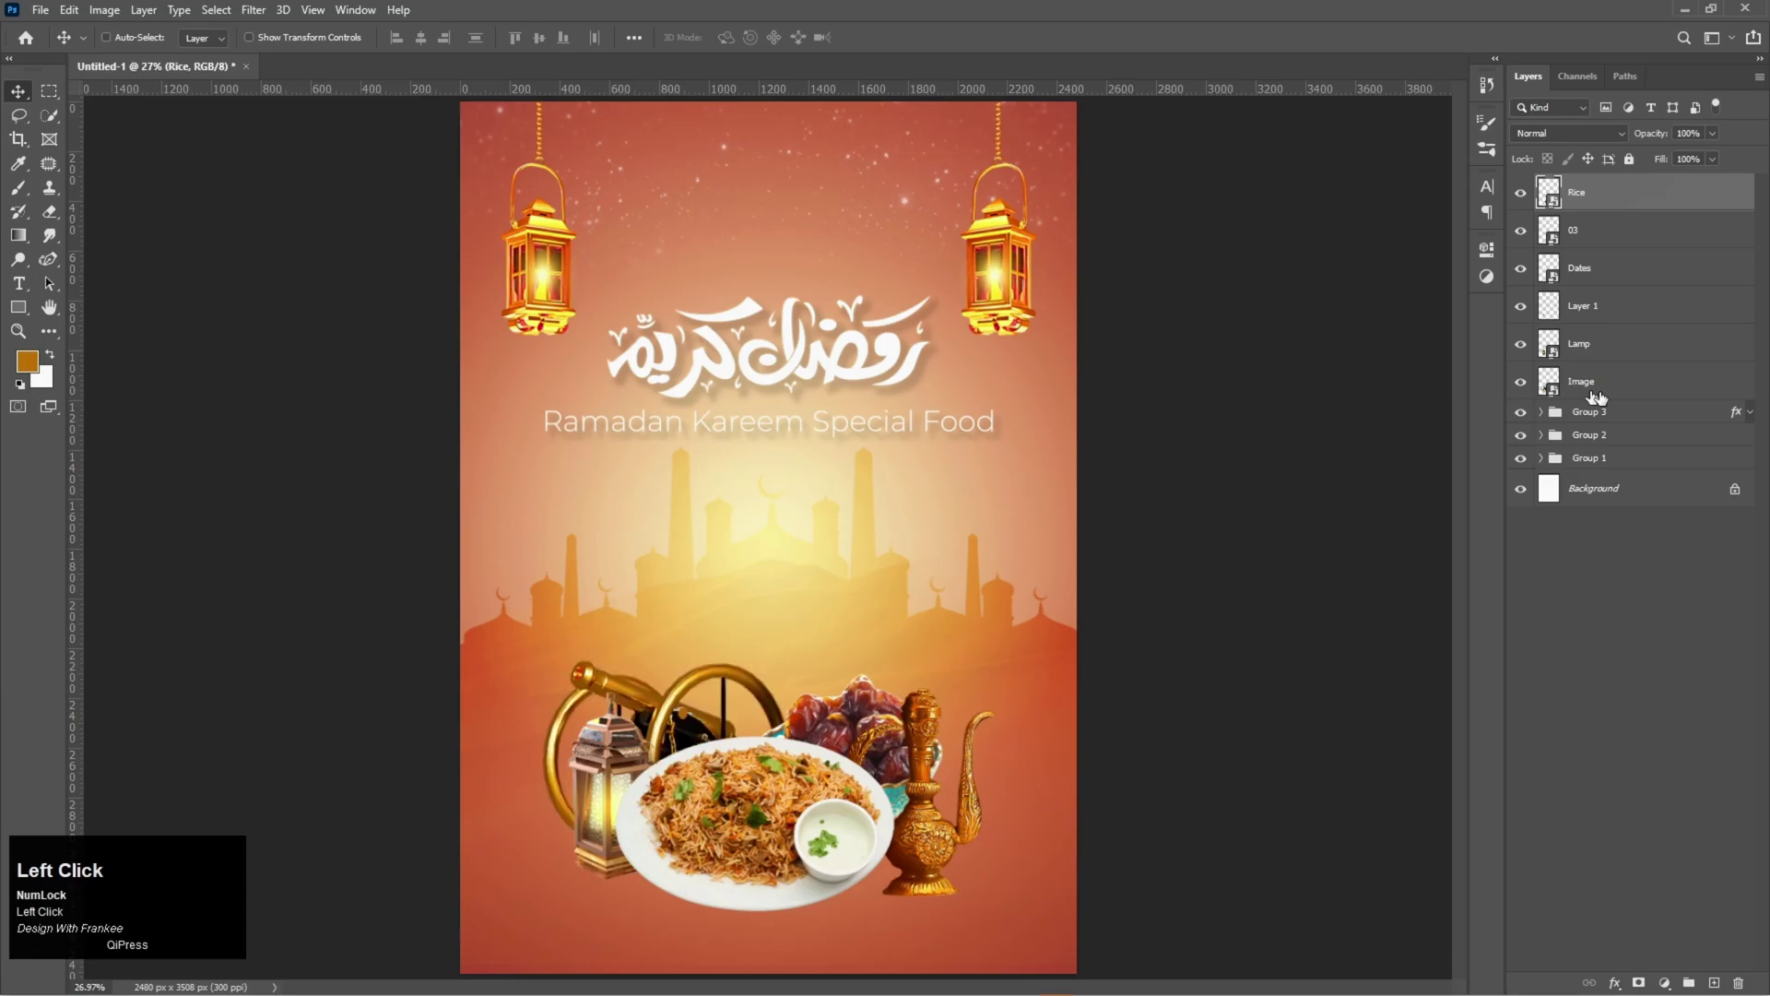
left_click(1621, 391, "shift")
left_click_drag(891, 785, 905, 733)
scroll(887, 780, "up", 2)
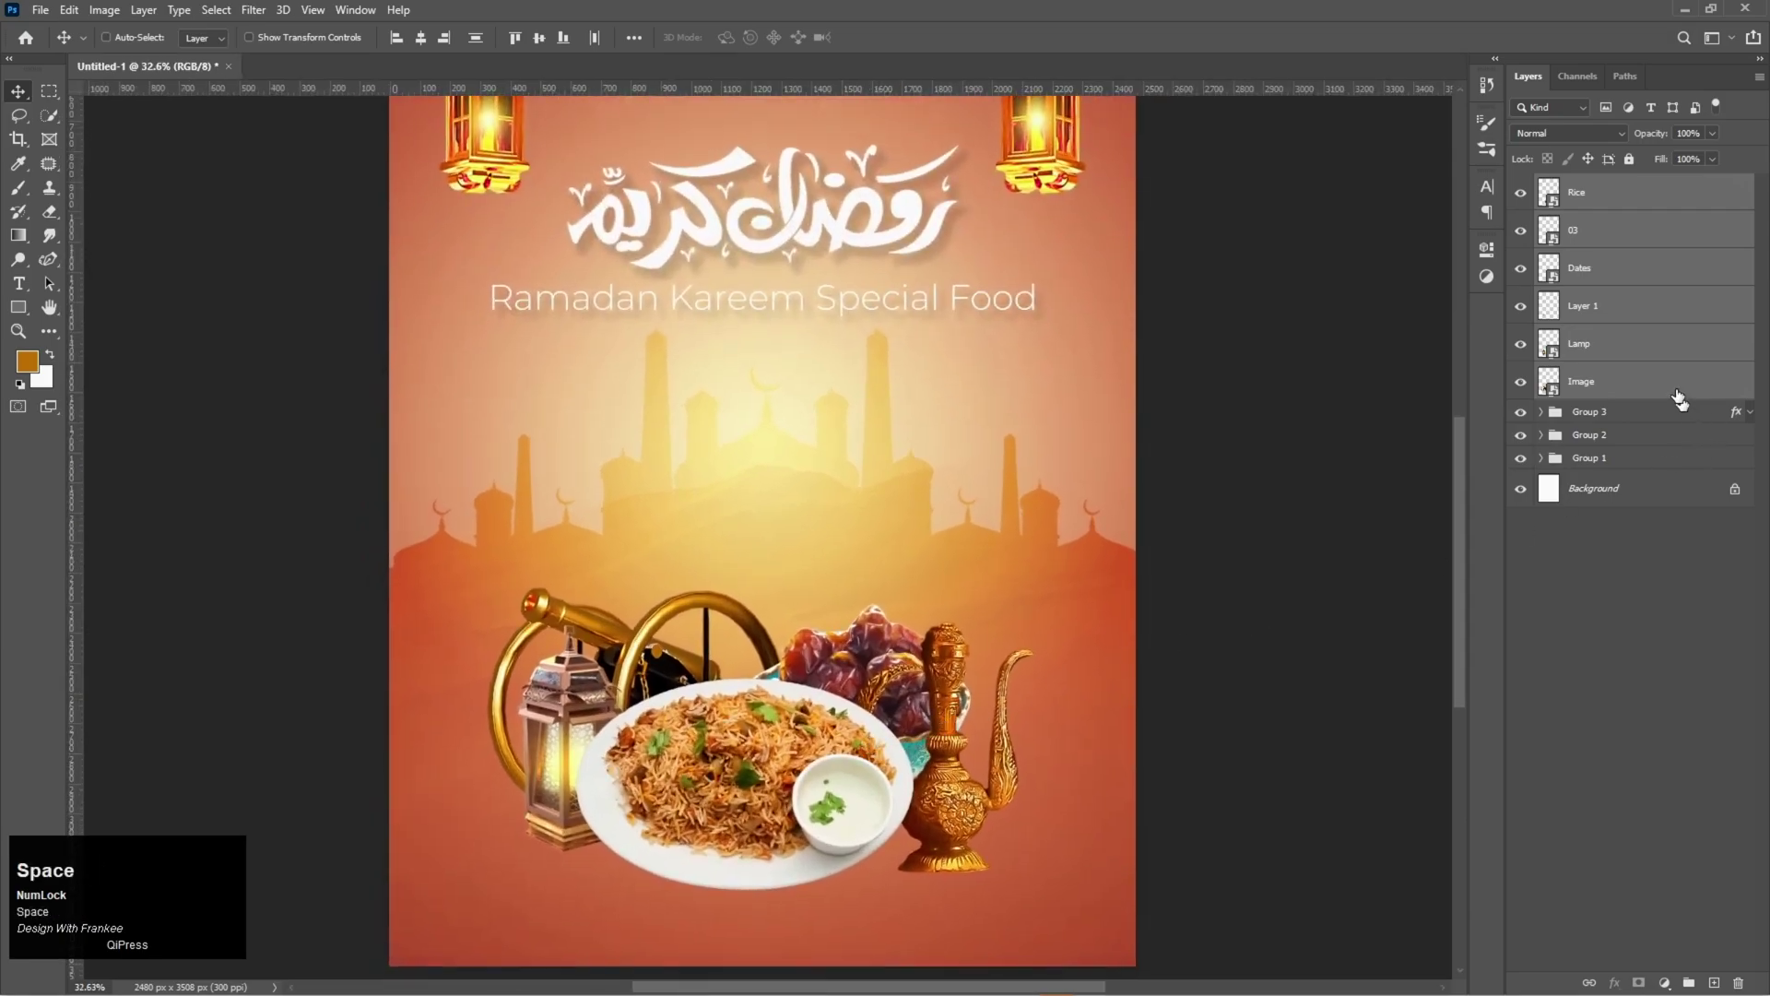
left_click(1677, 391)
Add a new layer directly above Group 3 and set up the Brush tool with the near-black foreground color 170e00
left_click(1660, 413)
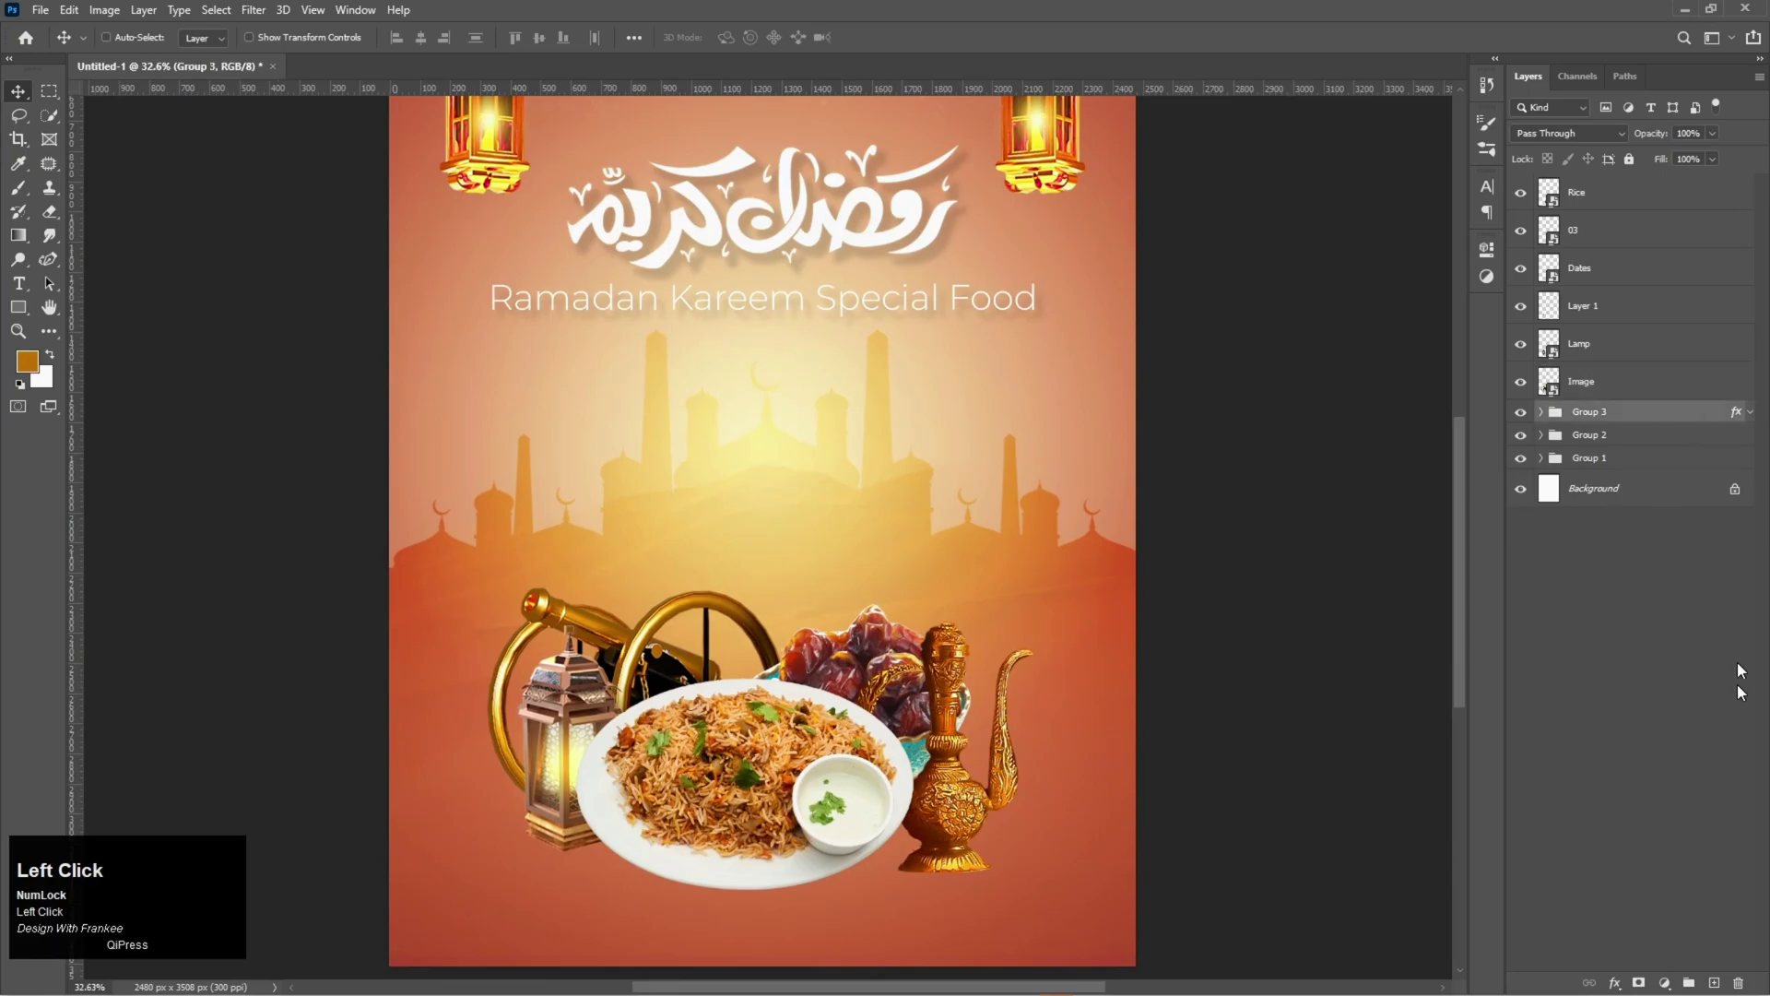
left_click(1715, 982)
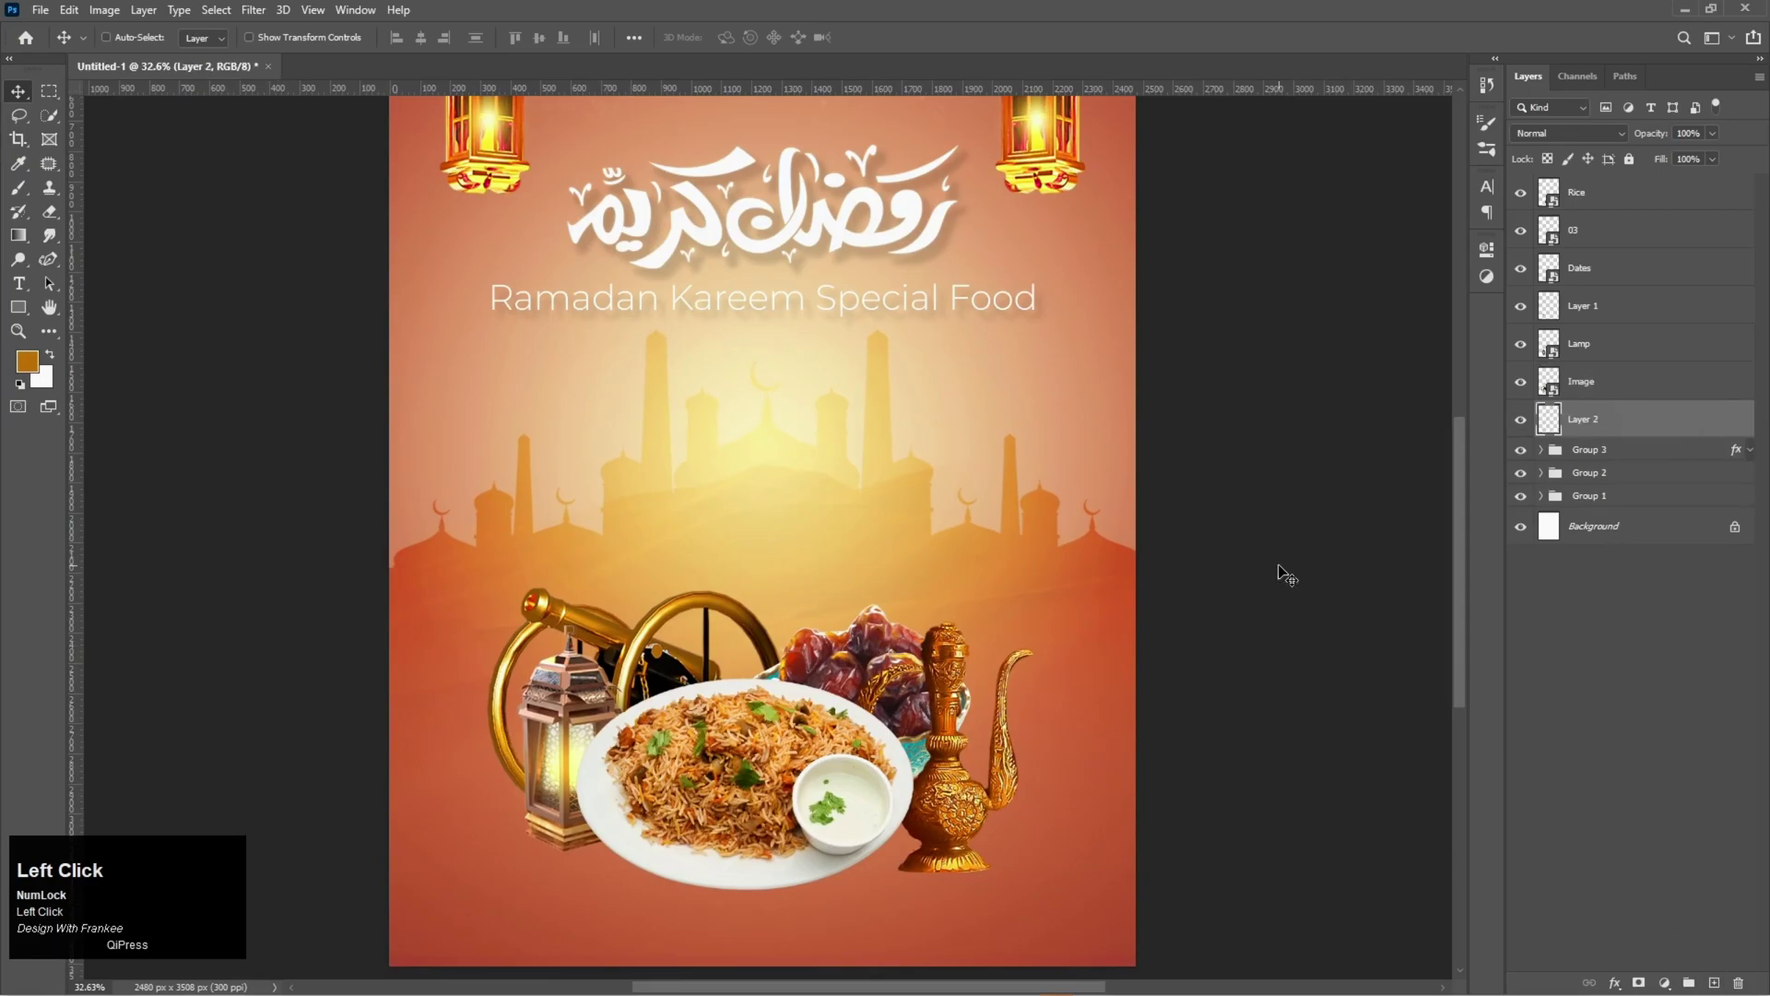
right_click(18, 187)
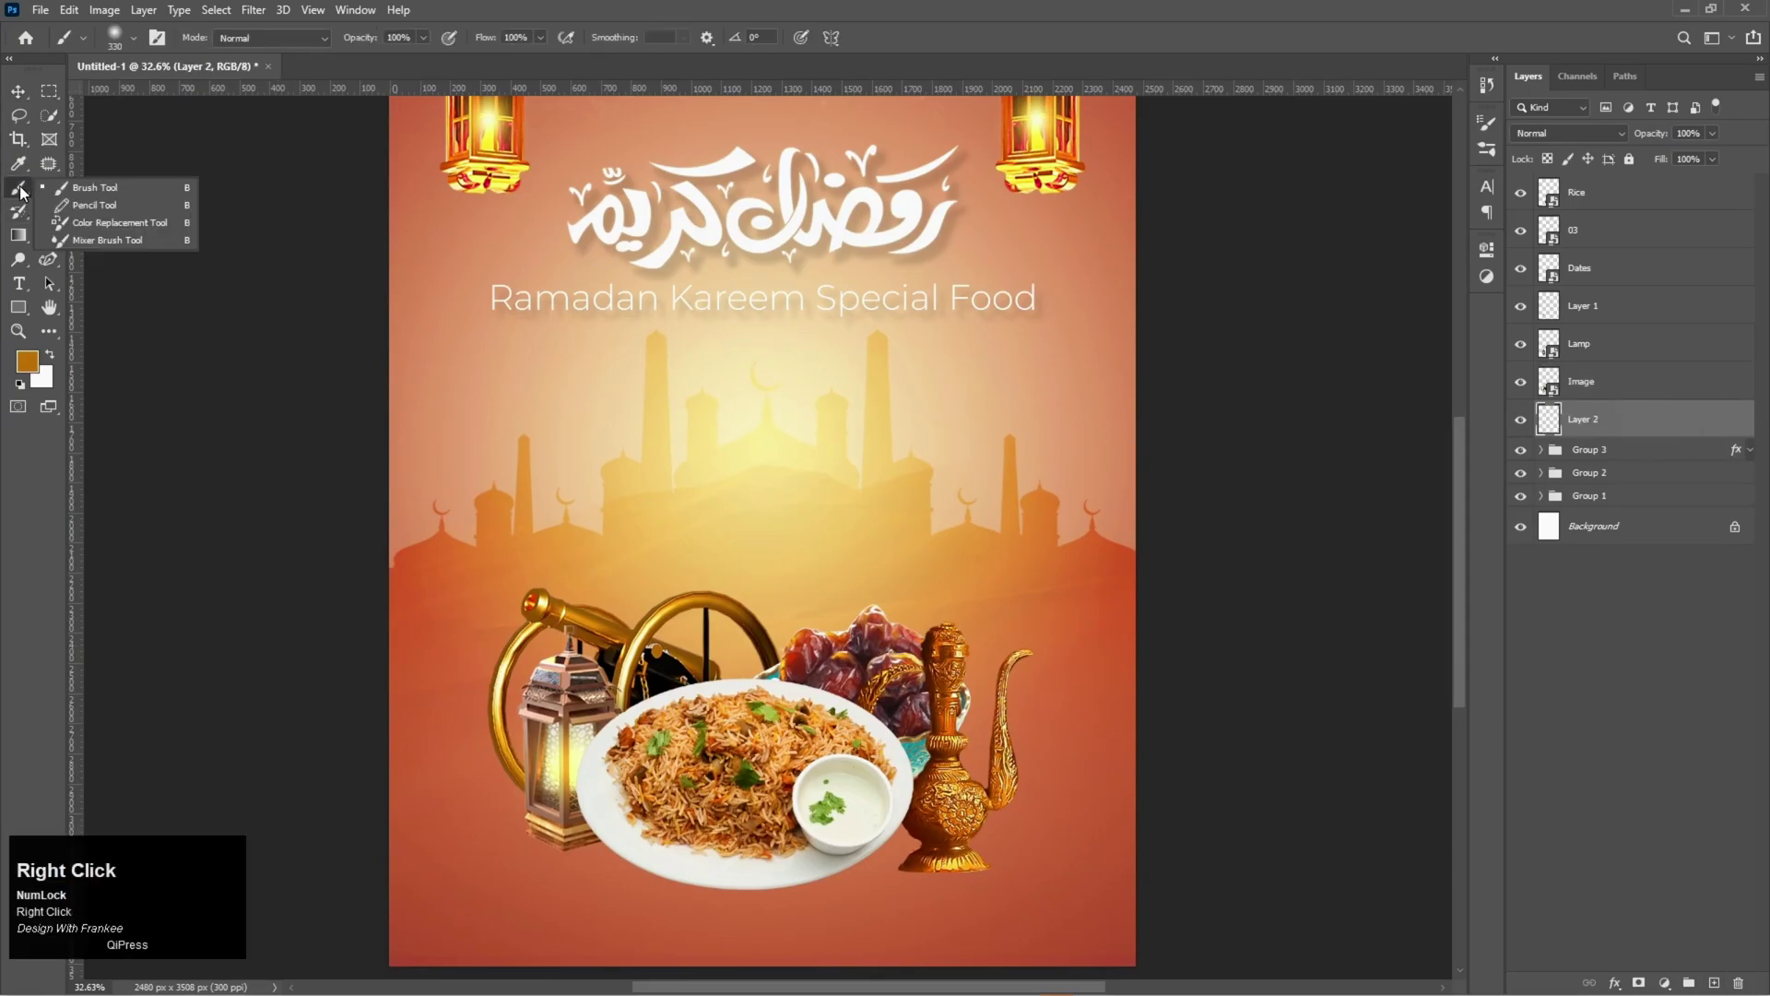
left_click(102, 187)
left_click(34, 367)
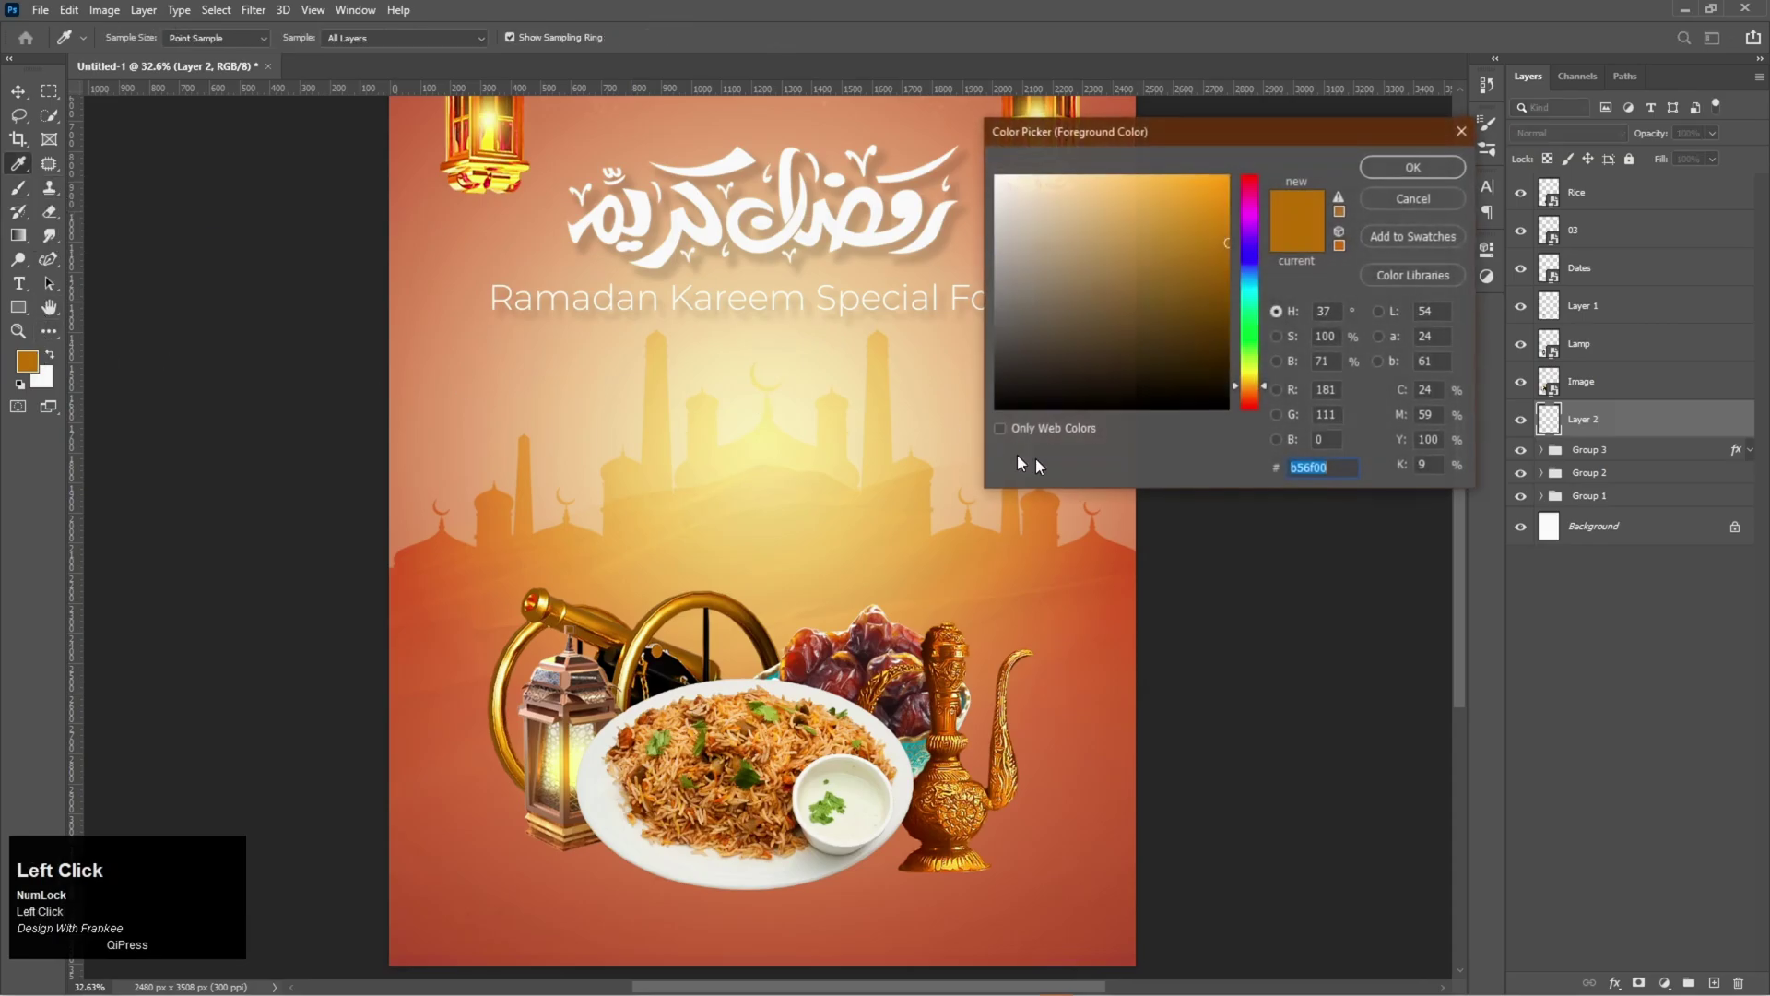
left_click_drag(1193, 324, 1229, 380)
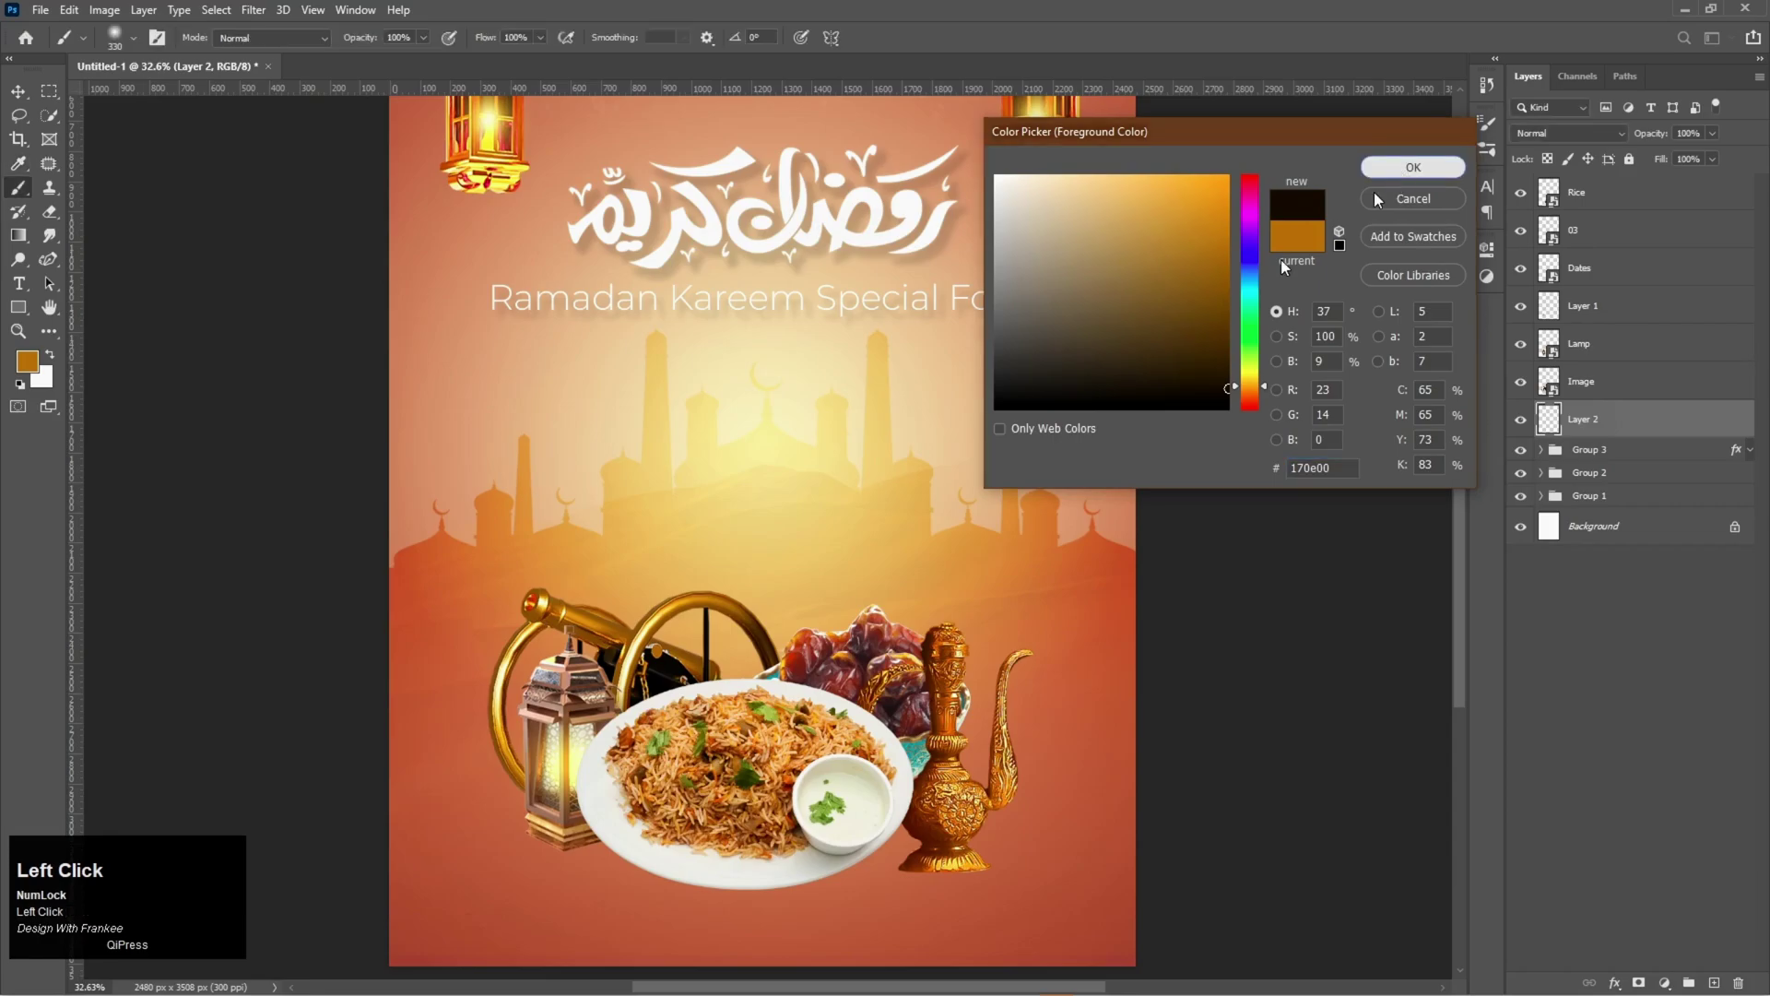
left_click(1413, 167)
Choose the flattened soft brush, third in General Brushes, with 0% hardness for painting ground shadows
right_click(603, 788)
double_click(662, 862)
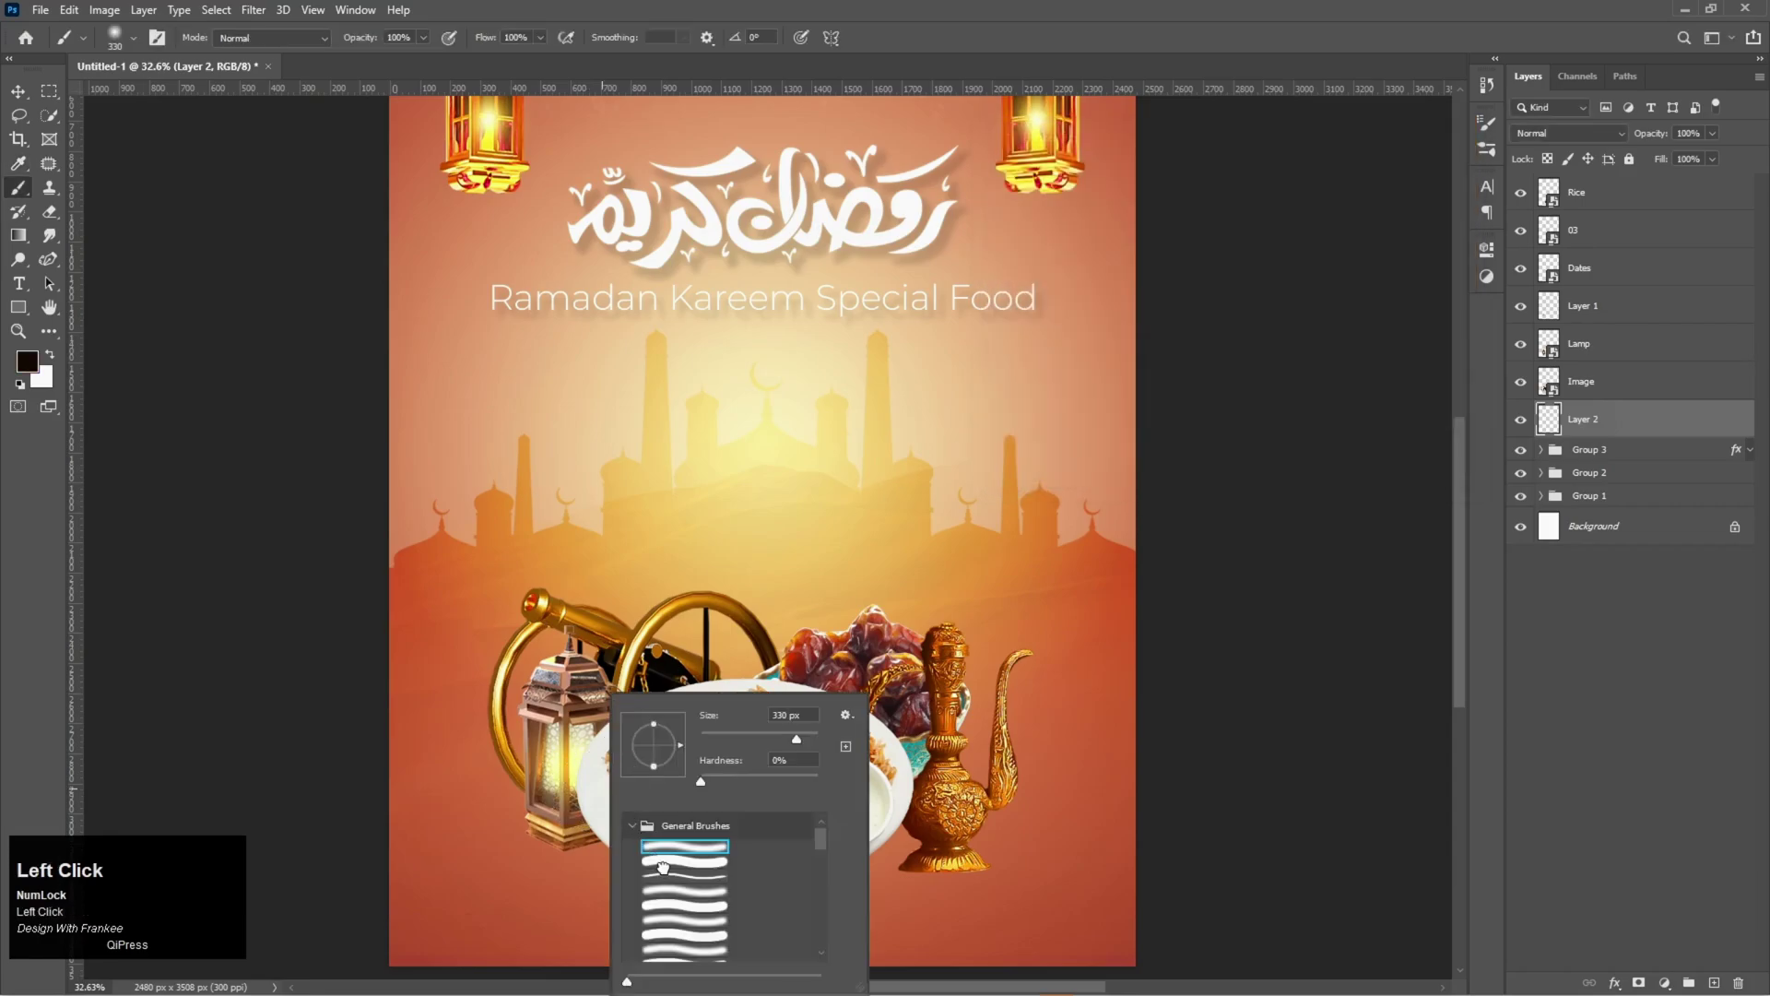
right_click(652, 840)
left_click(705, 881)
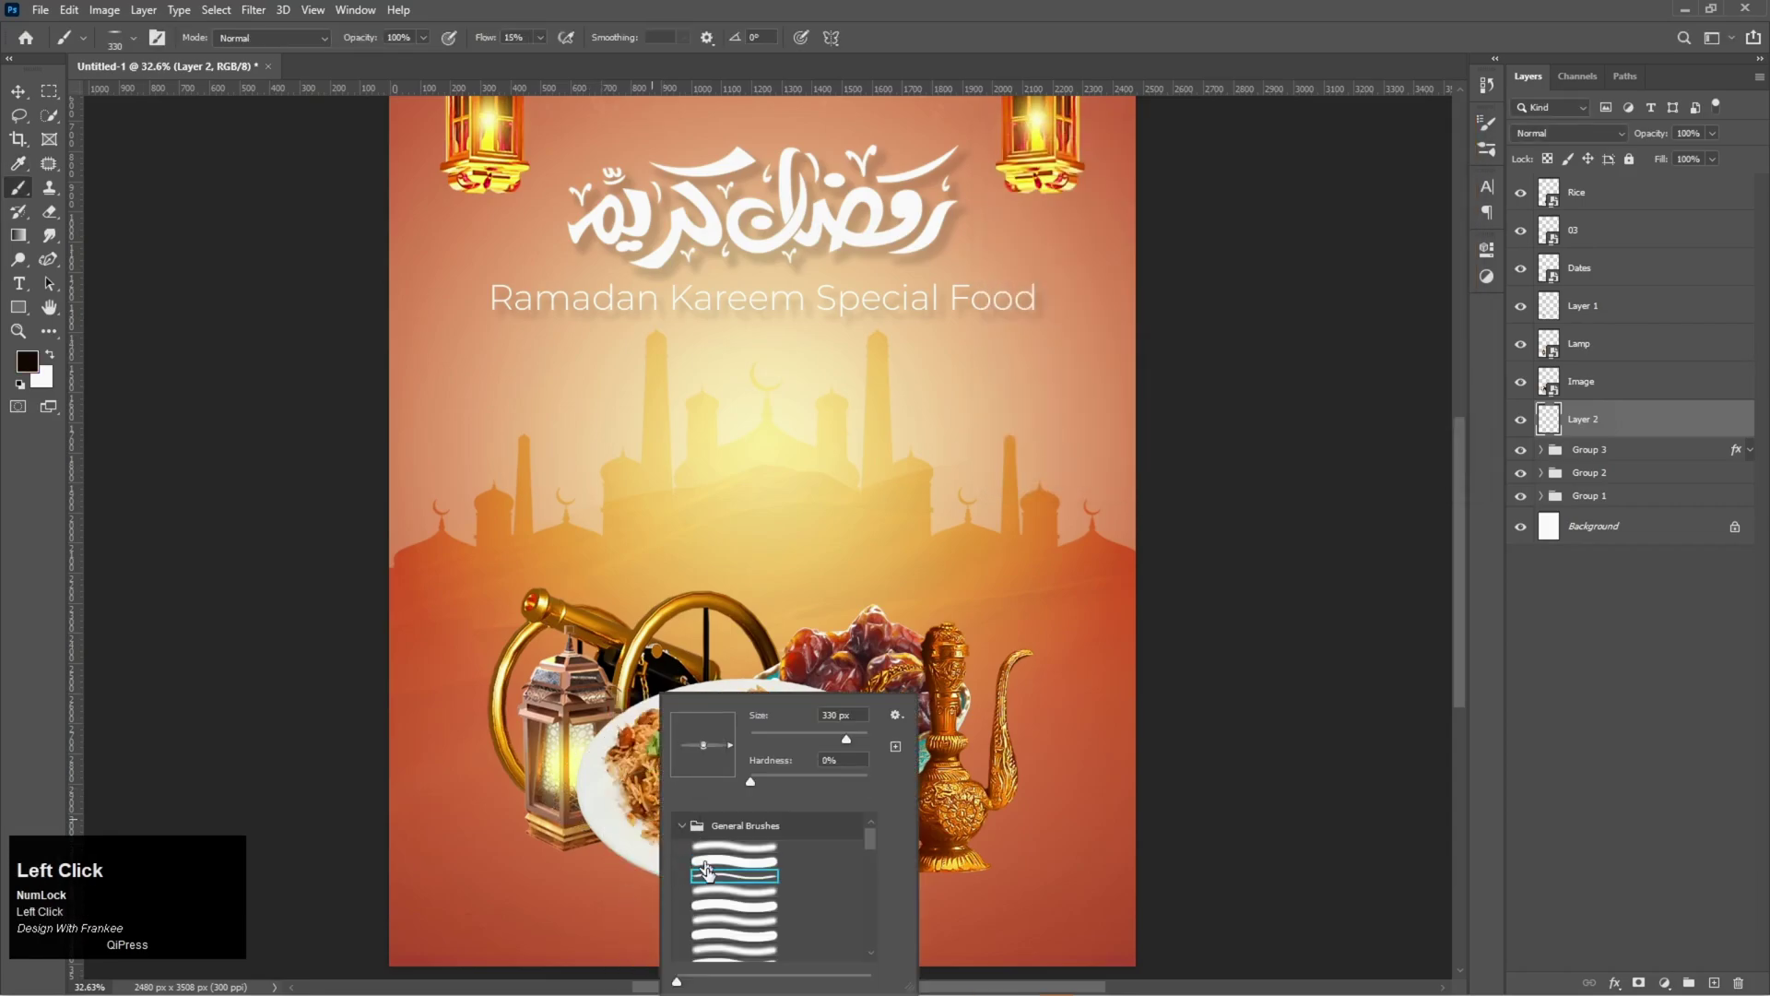
left_click(706, 874)
scroll(566, 809, "up", 2)
left_click_drag(717, 828, 725, 756)
right_click(556, 798)
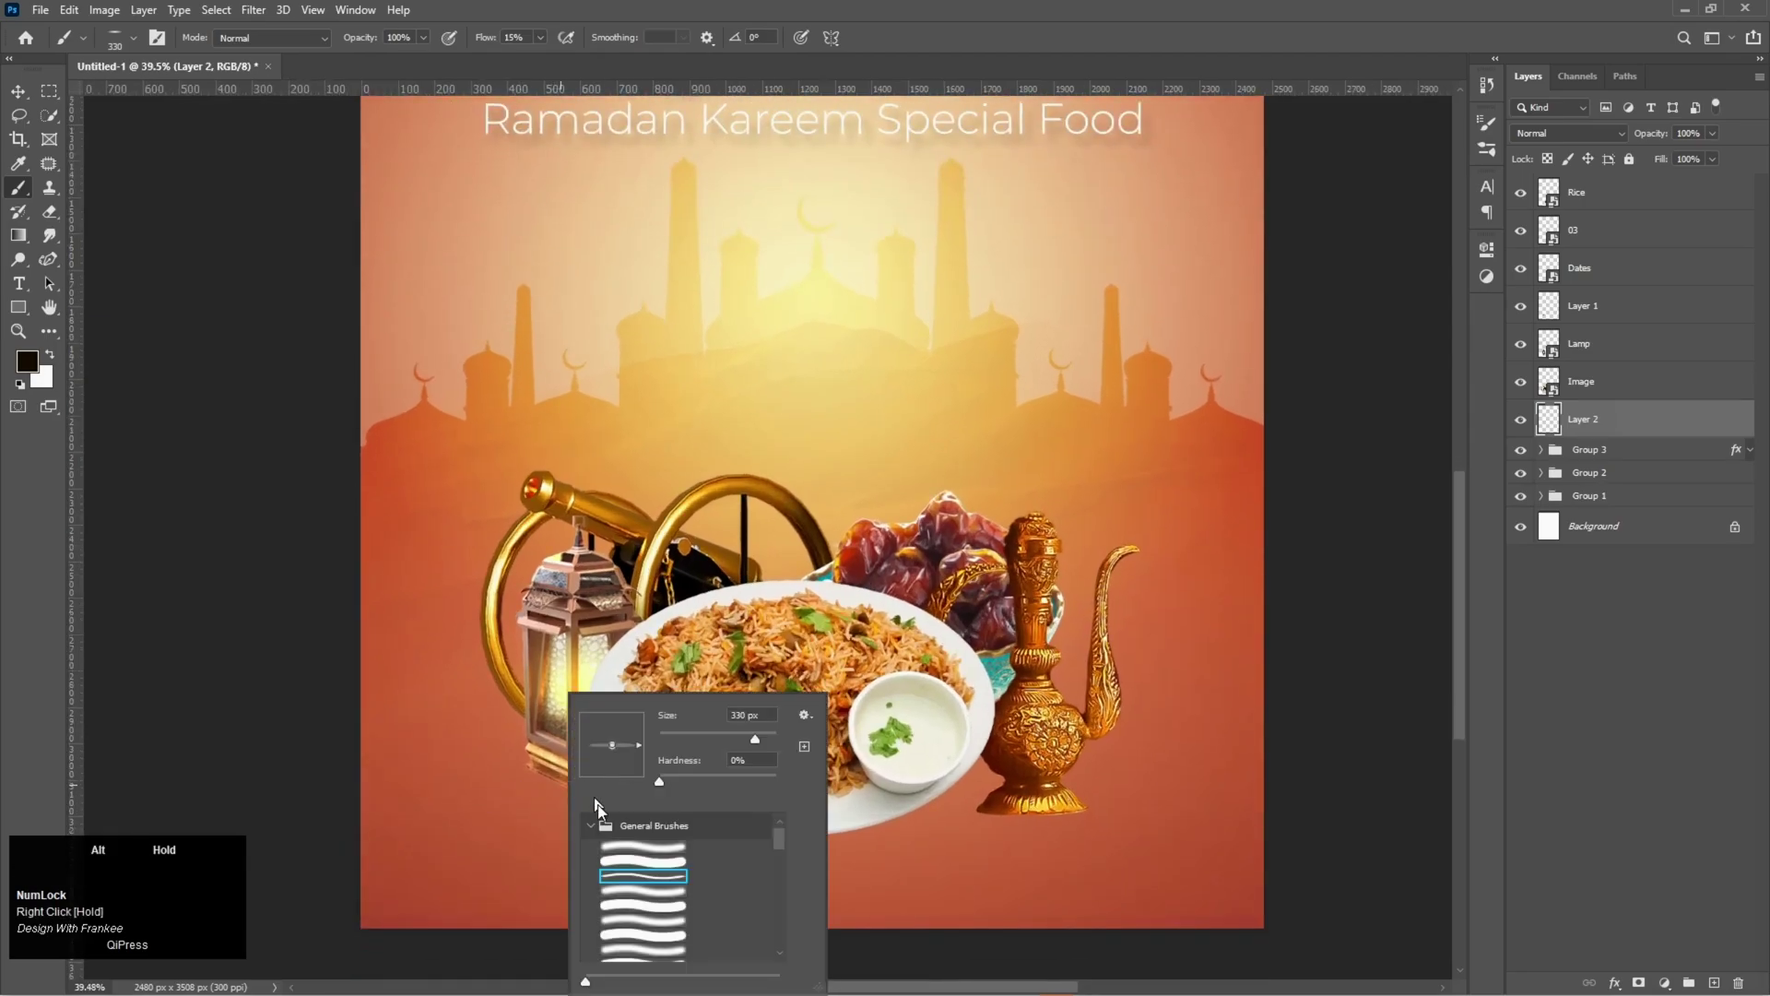
double_click(632, 878)
Set the brush flow to 100%, enlarge the brush to about 583 px and paint a flat shadow under the lamp's base
right_click(566, 787, "alt")
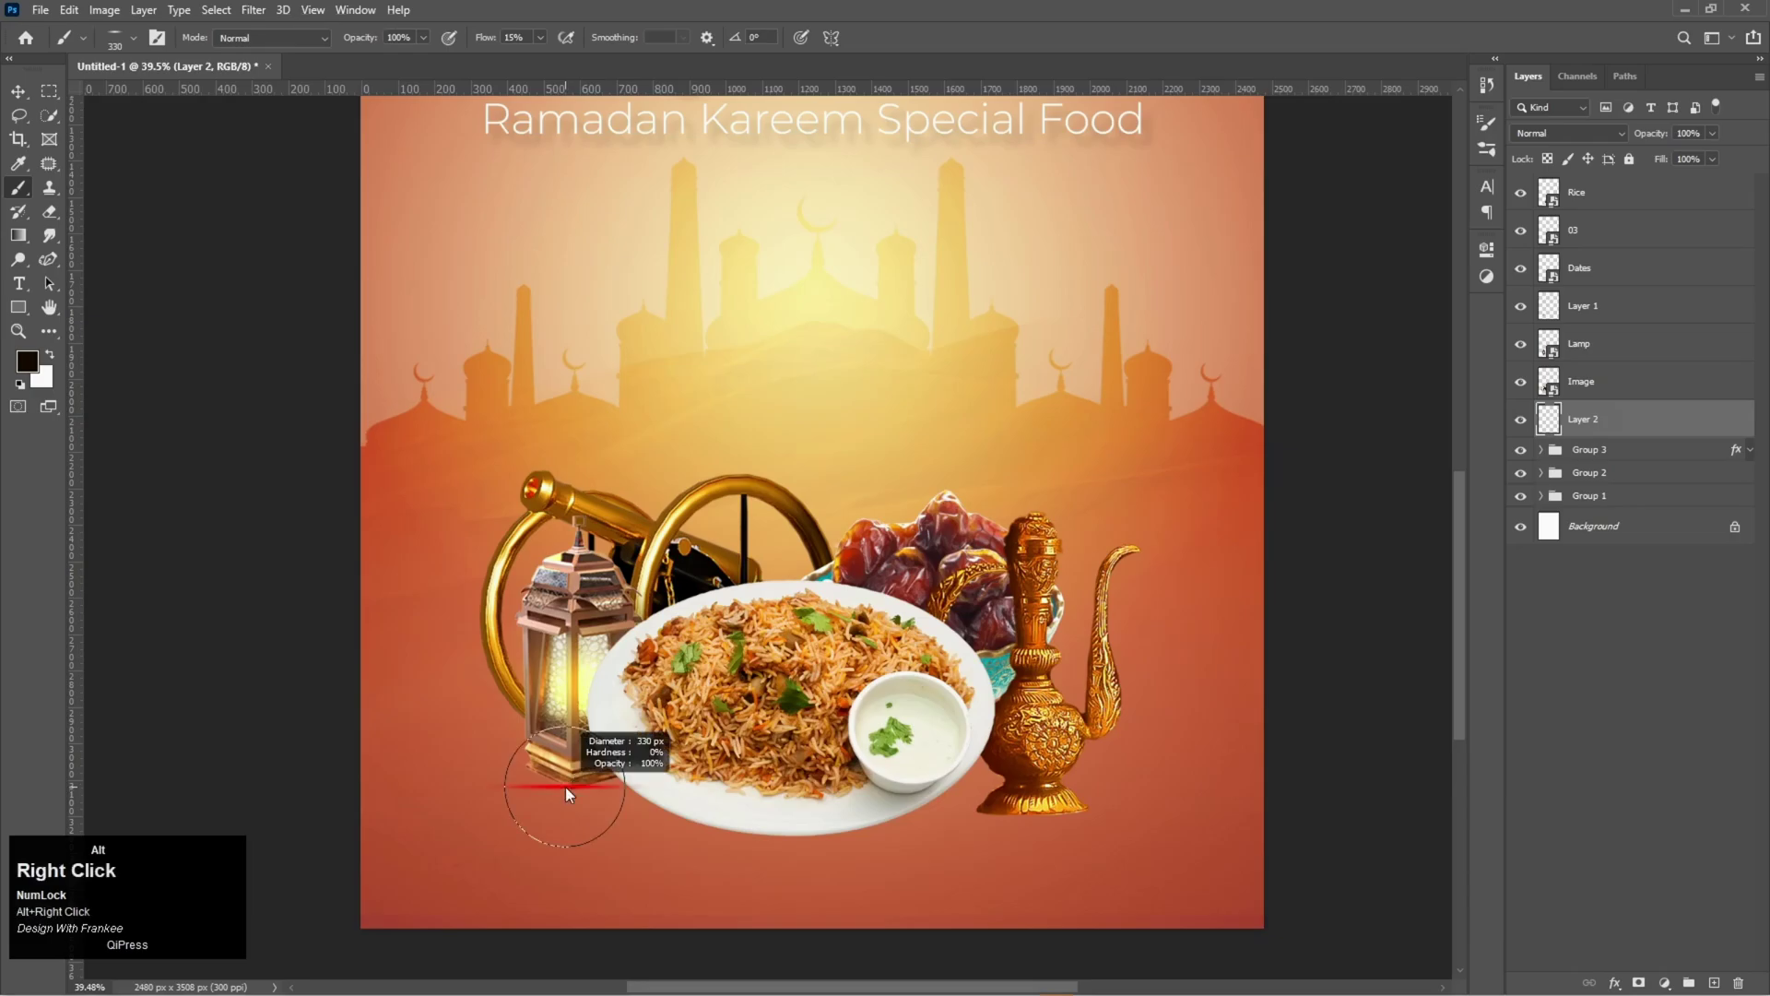
left_click_drag(574, 785, 598, 791)
left_click(583, 783)
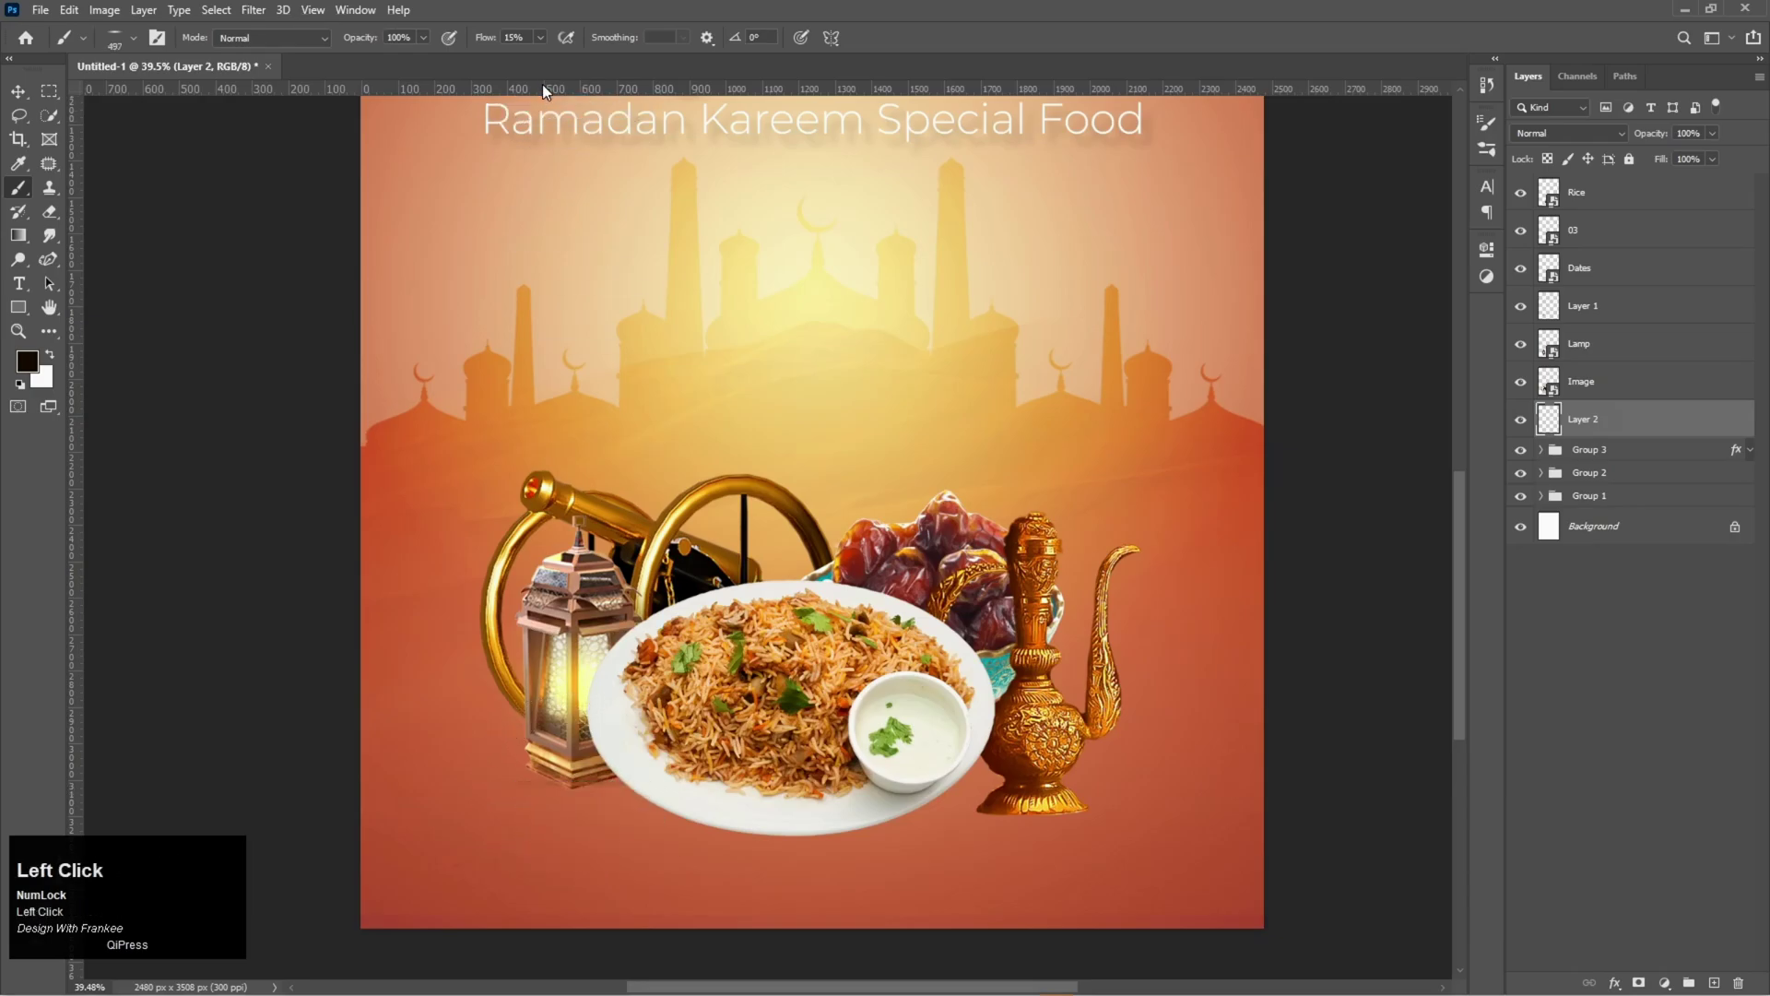
left_click(540, 38)
left_click_drag(541, 58, 612, 58)
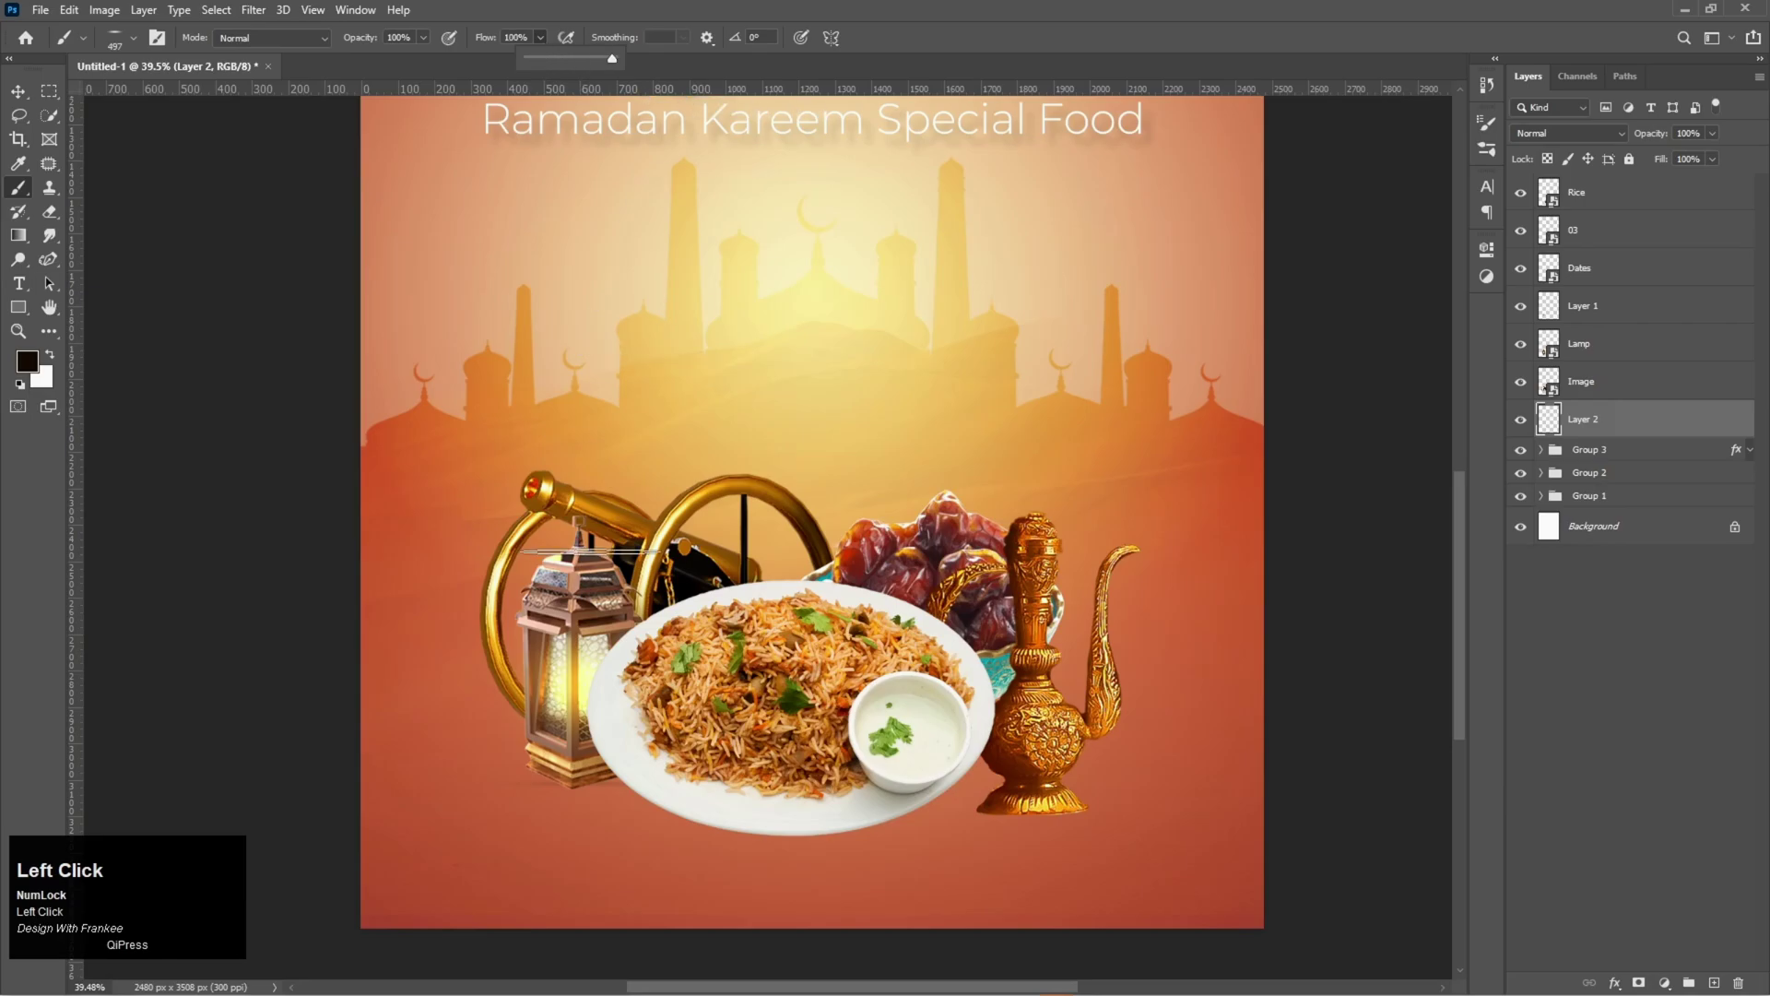
key("ctrl+z")
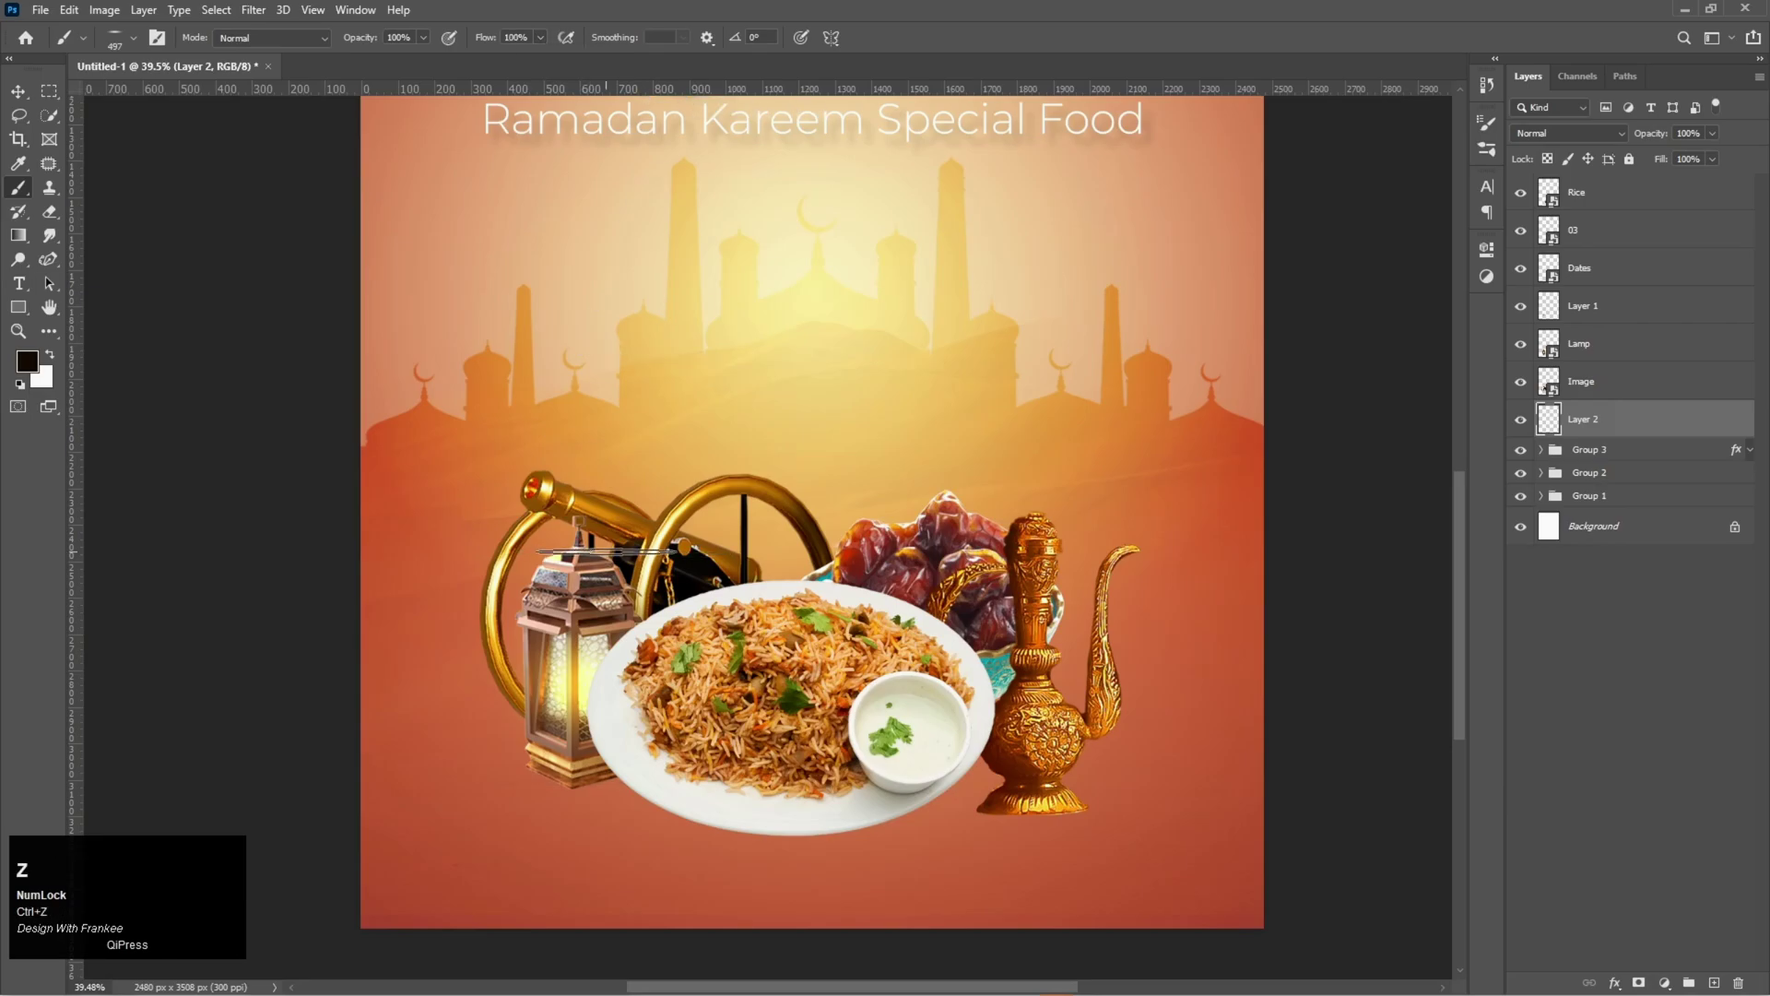
right_click(576, 788, "alt")
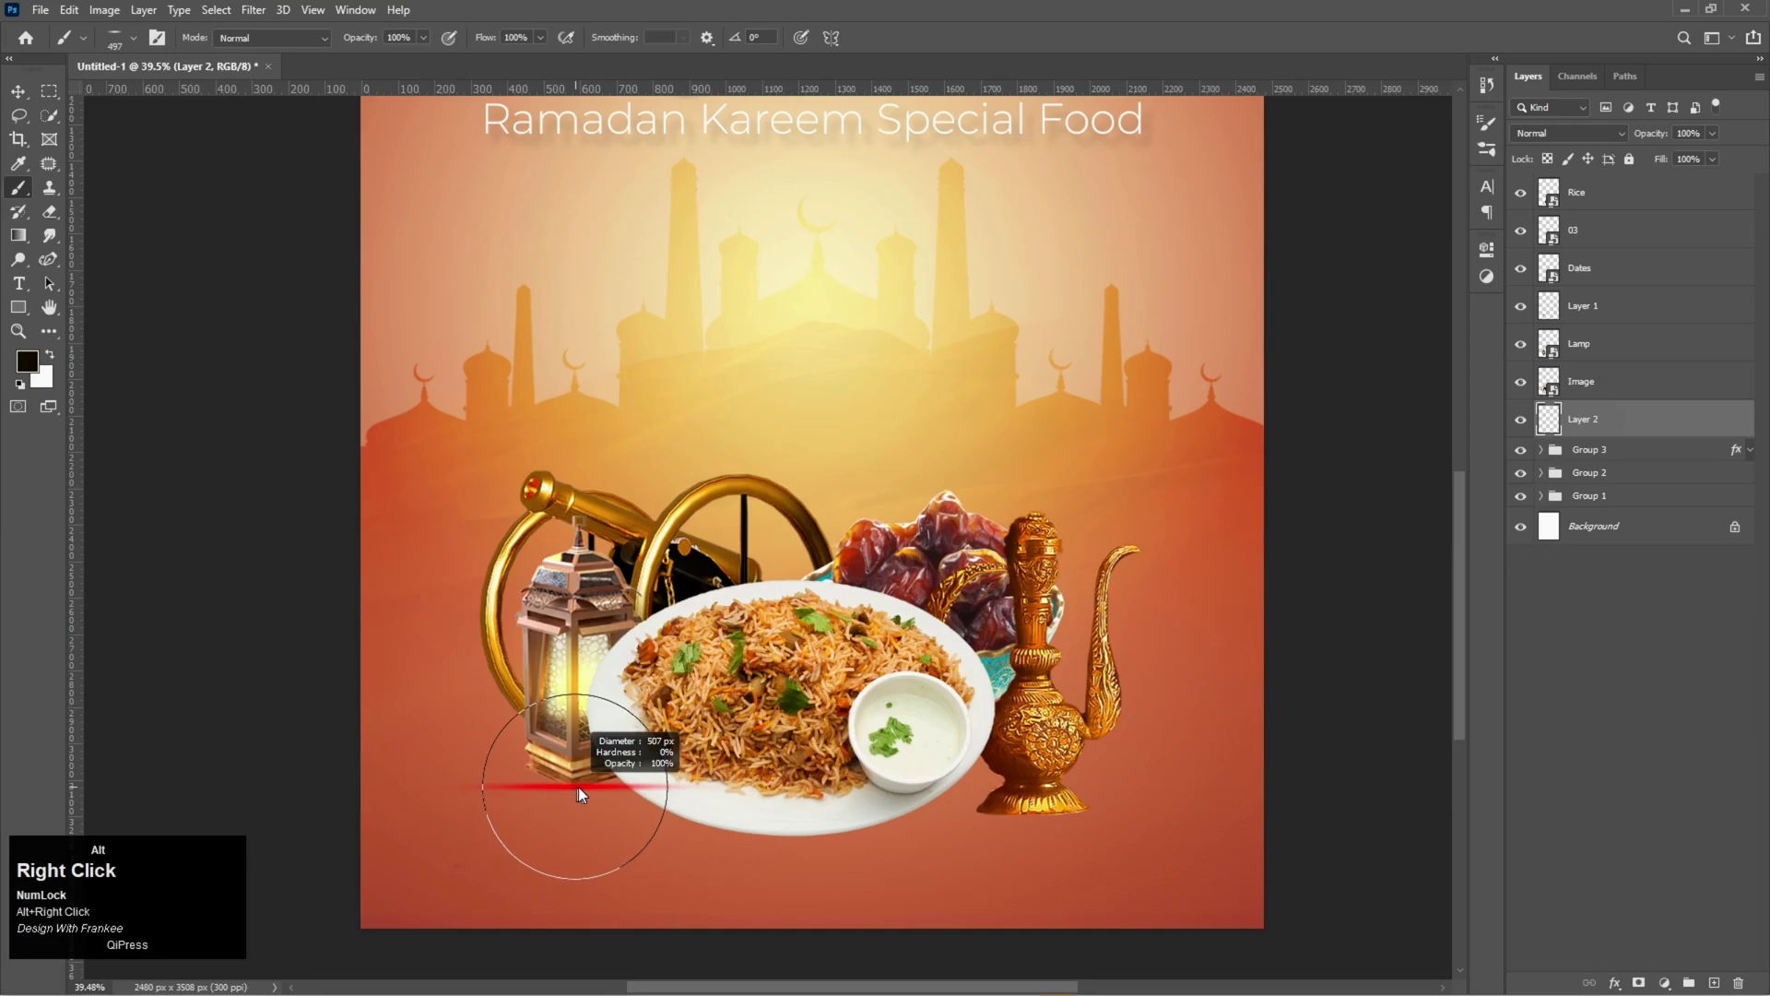
left_click(583, 787)
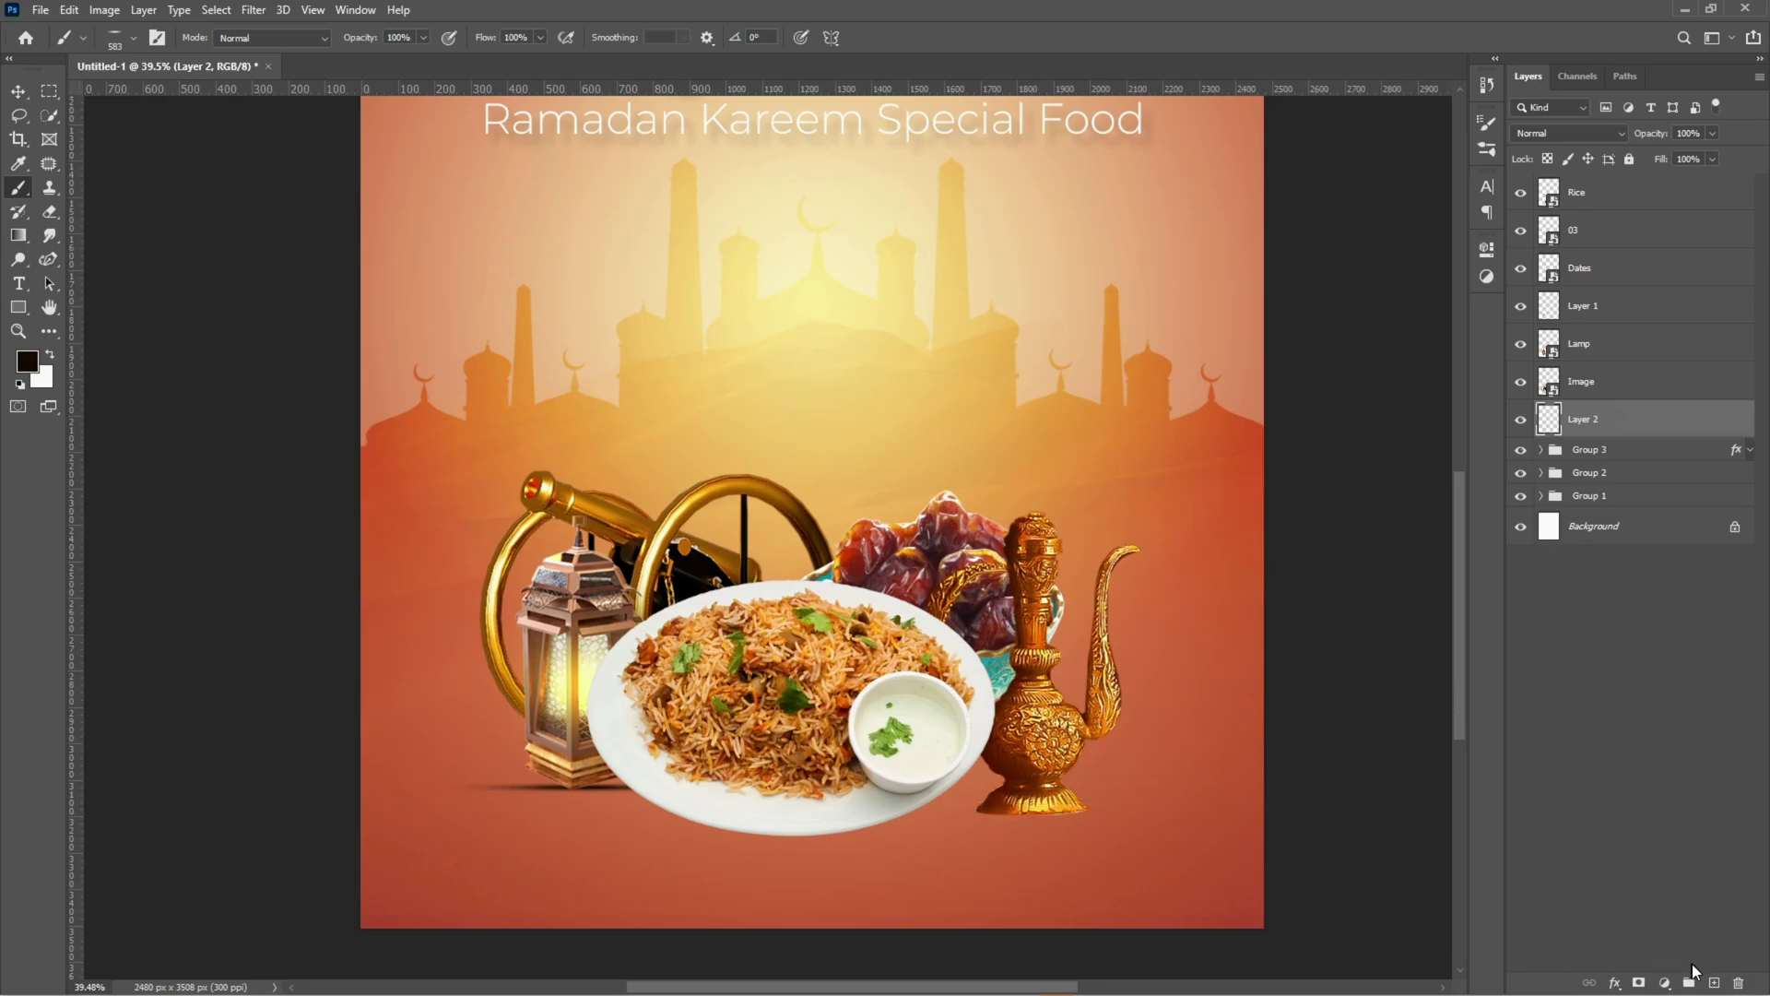
Paint a flat dark shadow under the golden jug's base on a new layer above the lamp's shadow layer
left_click(1711, 982)
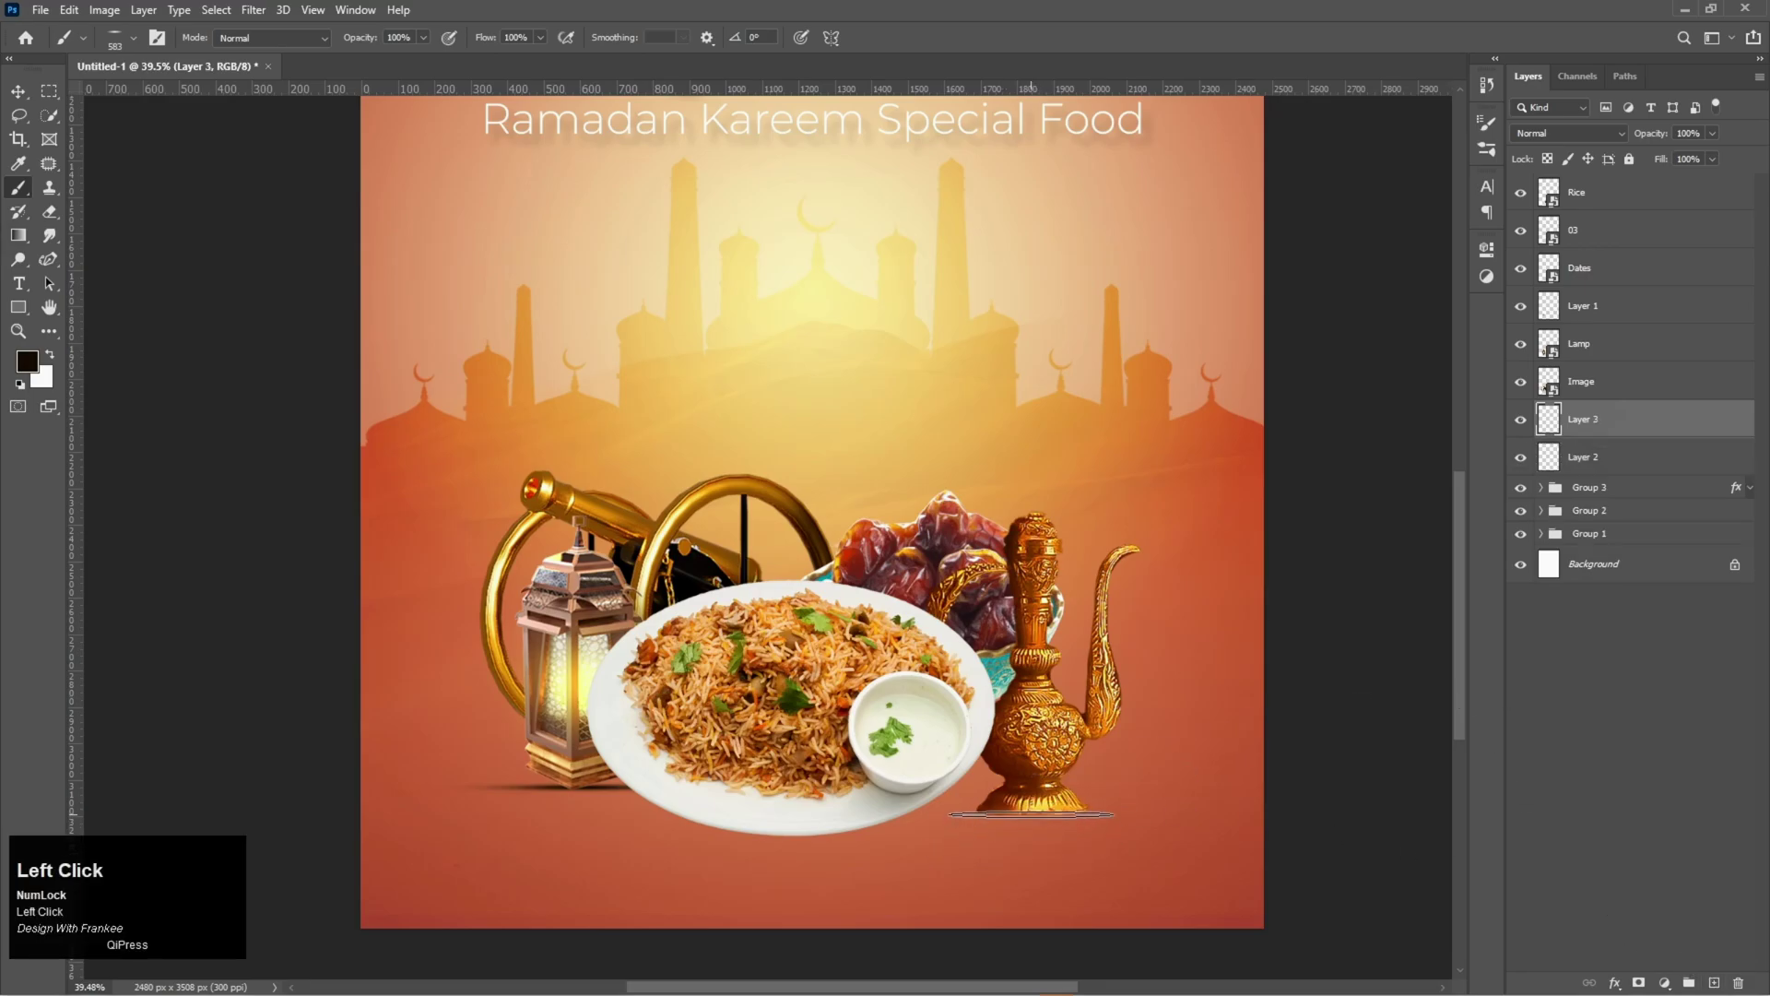
left_click(1031, 813)
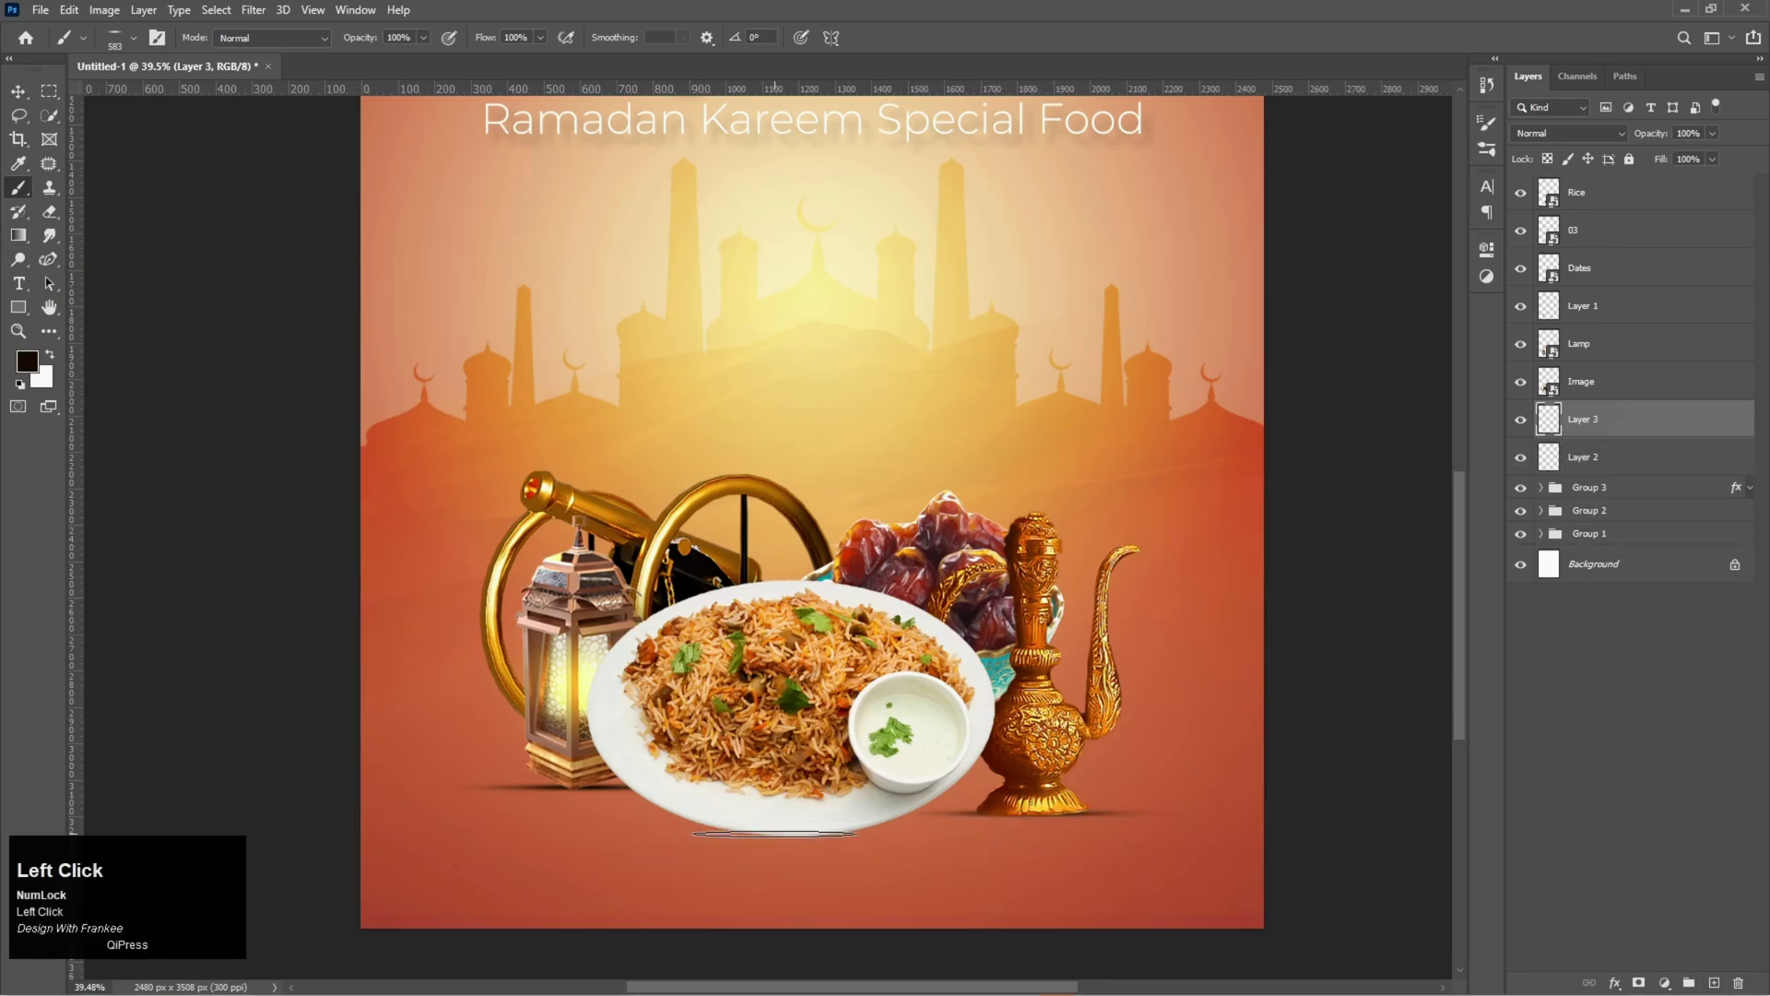
left_click_drag(775, 836, 839, 853)
key("ctrl+z")
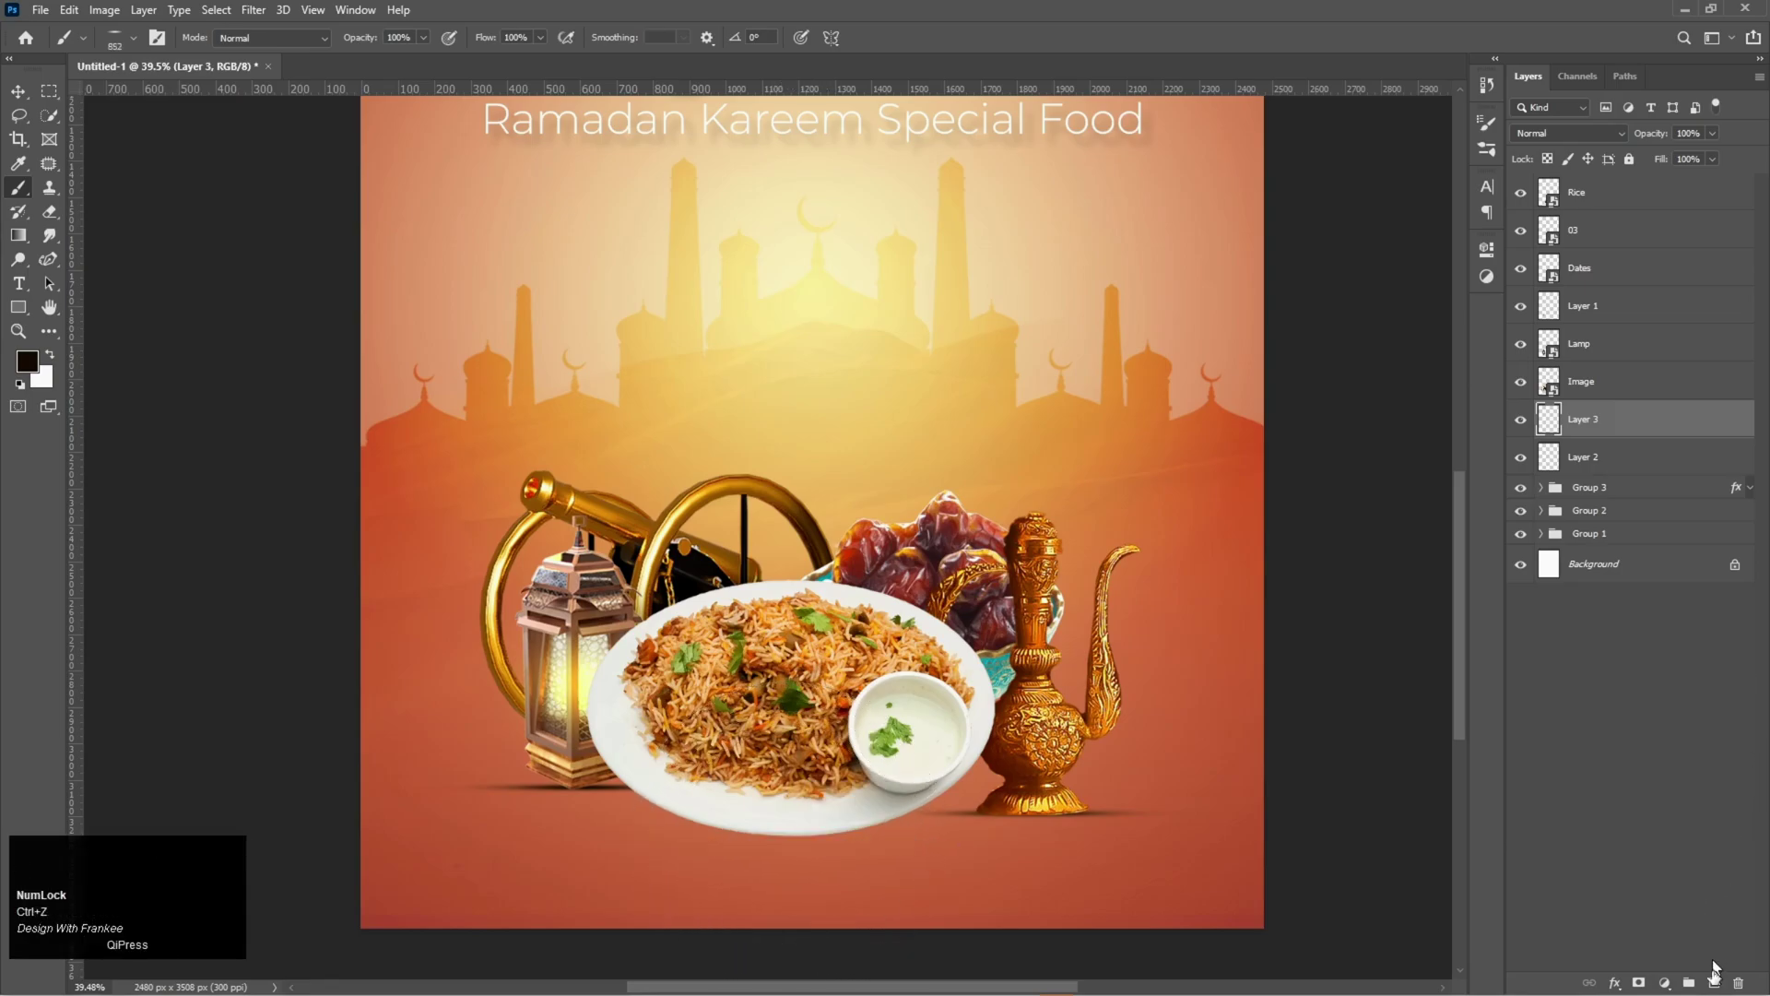
Paint a wider shadow under the rice plate on another new layer and stretch its height to about 155%
left_click(1714, 982)
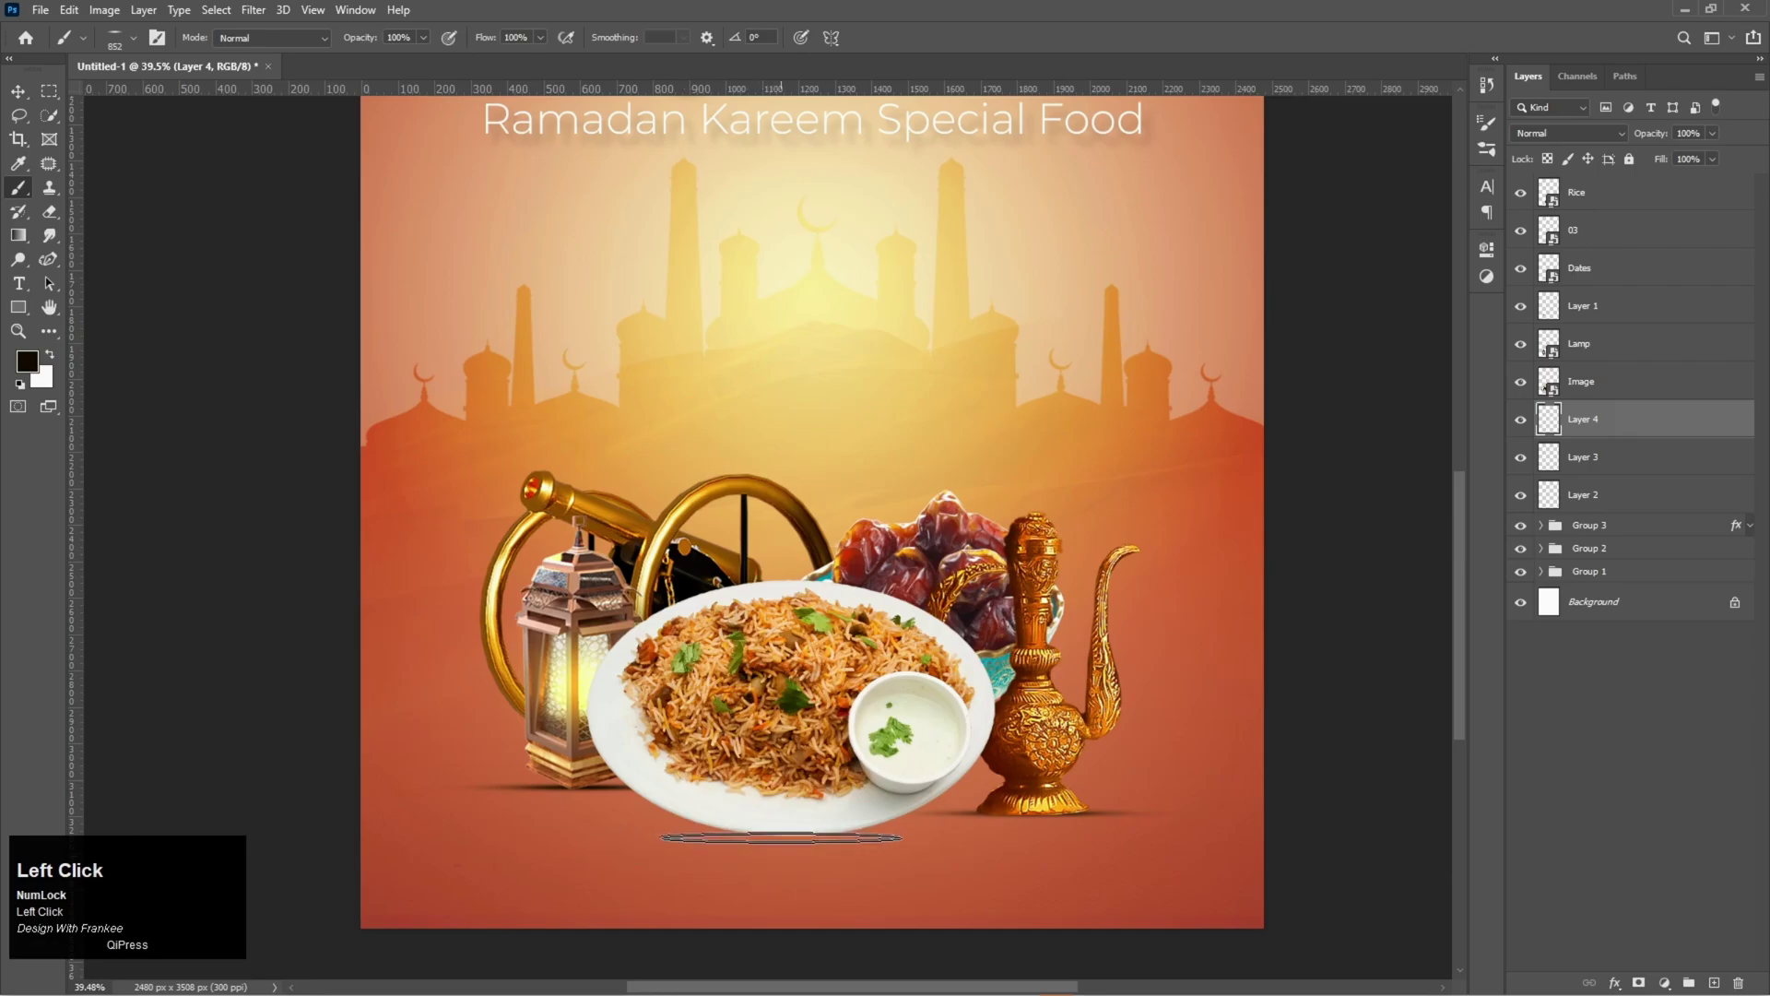
left_click(788, 836)
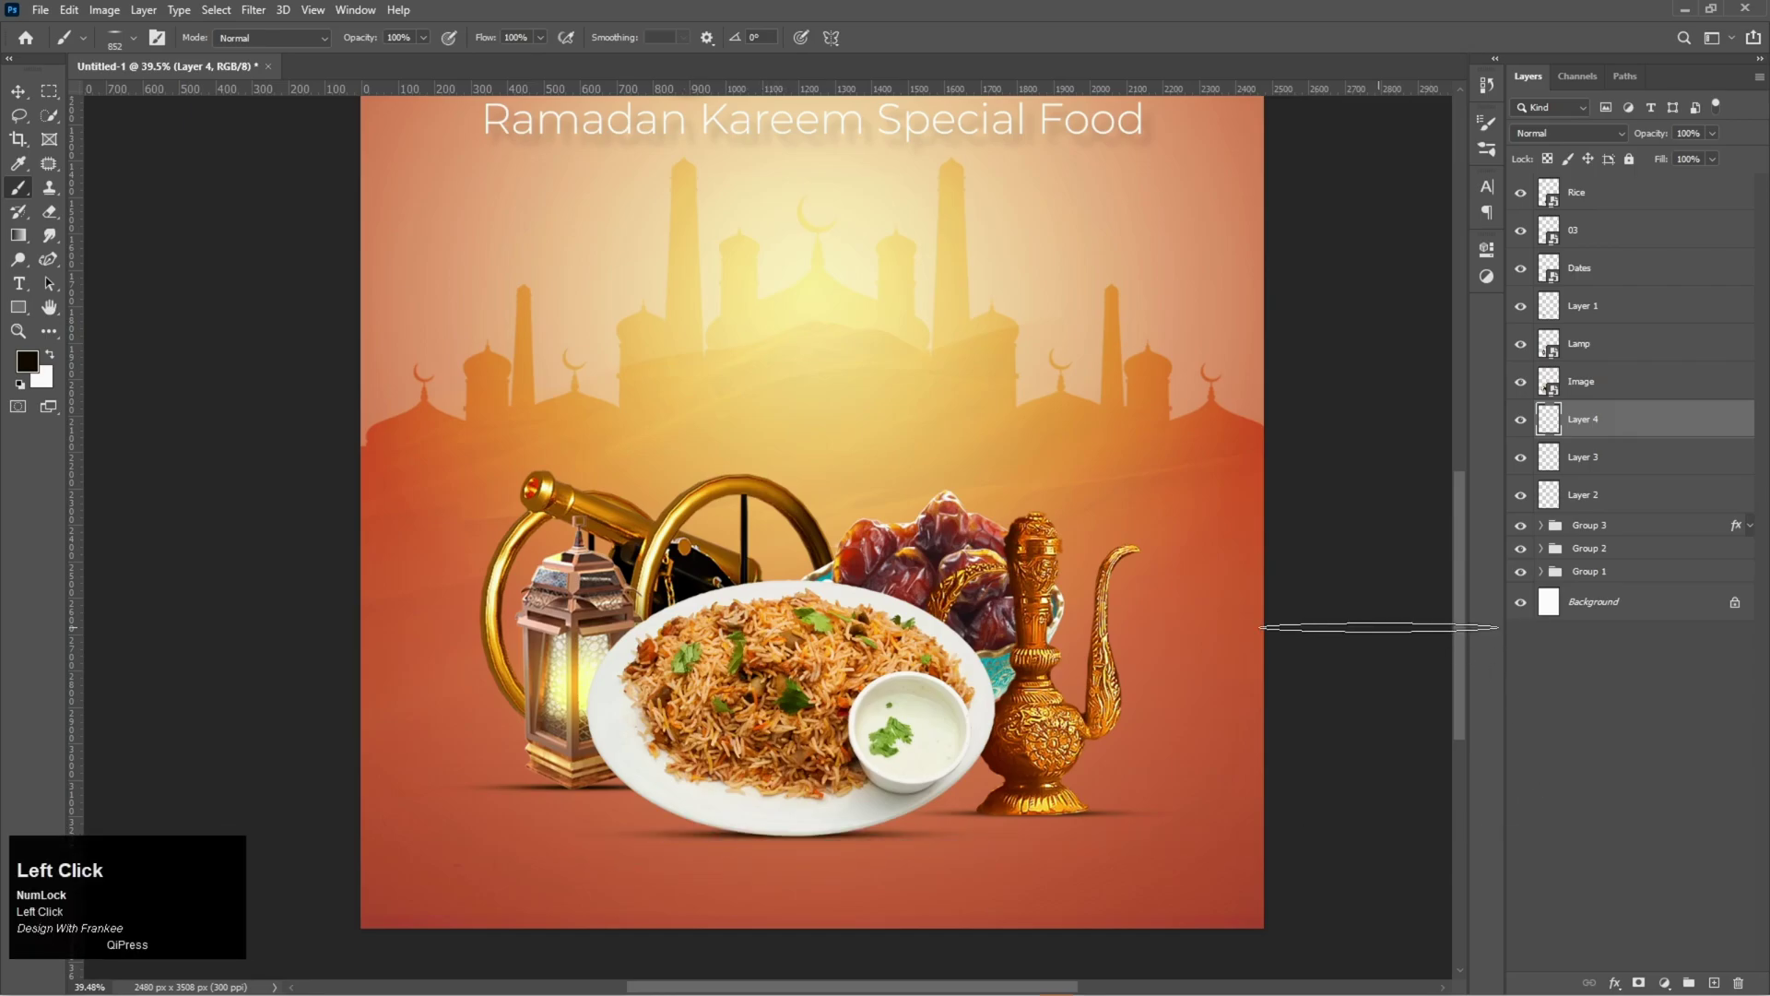
key("ctrl+t")
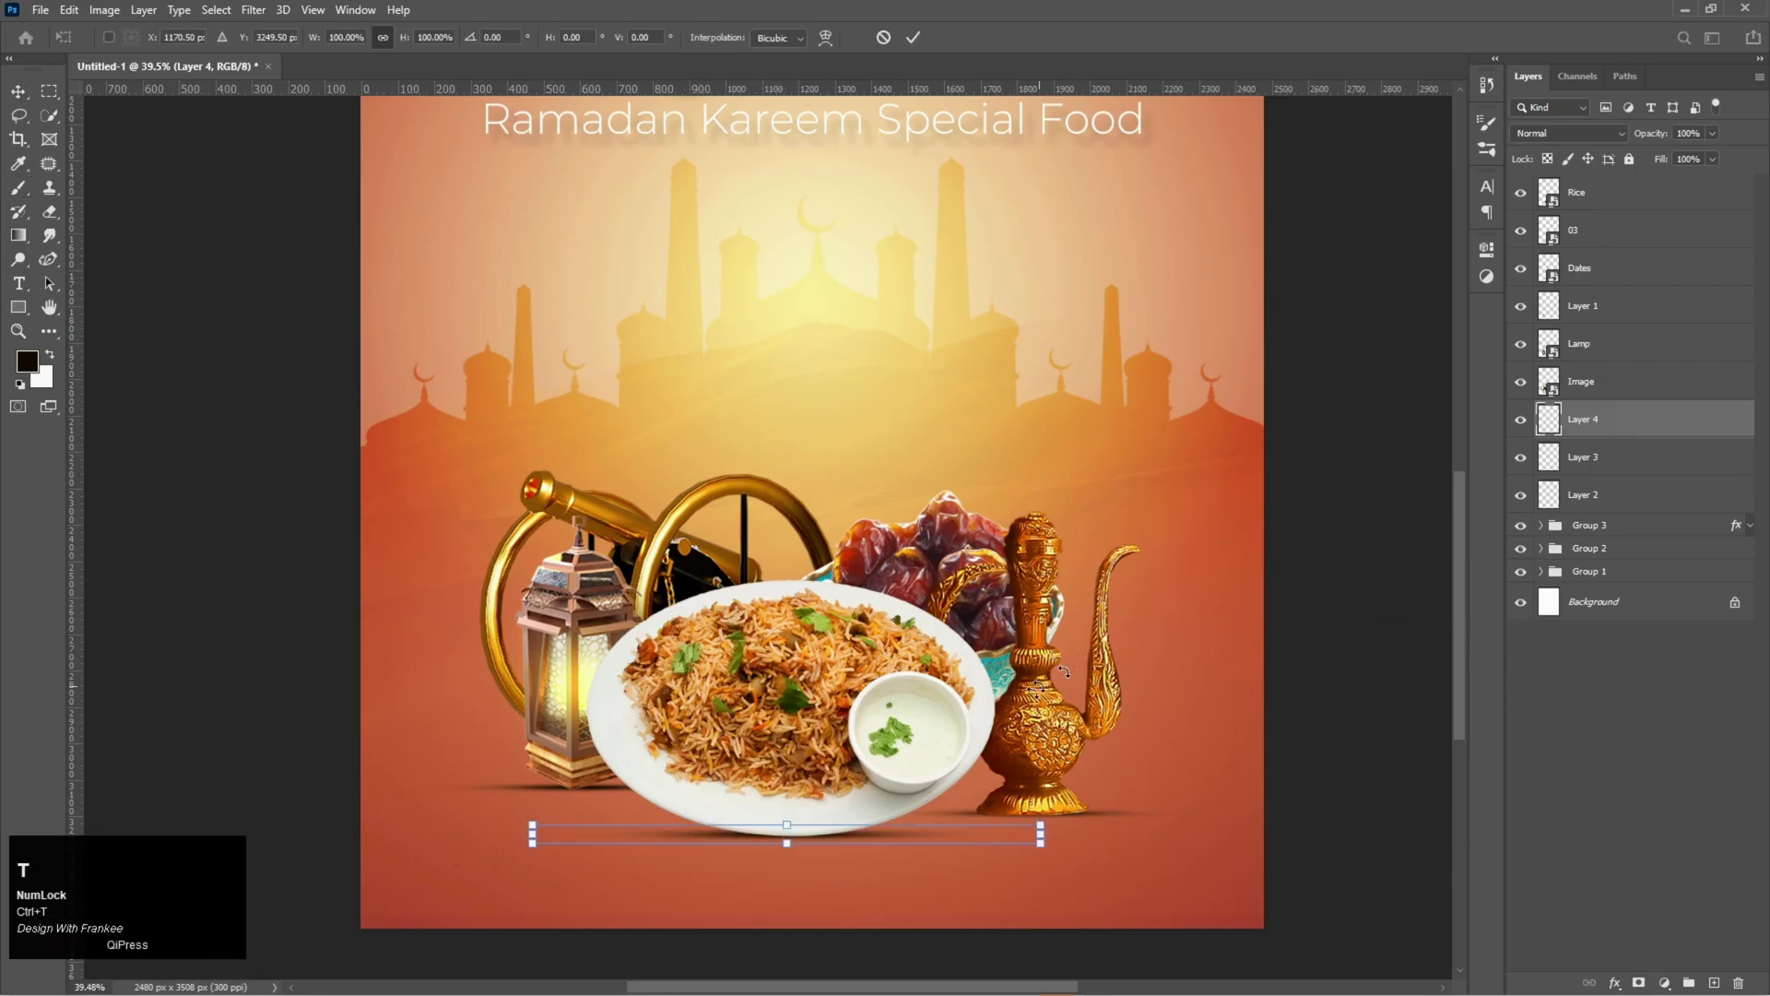
left_click_drag(789, 821, 790, 834)
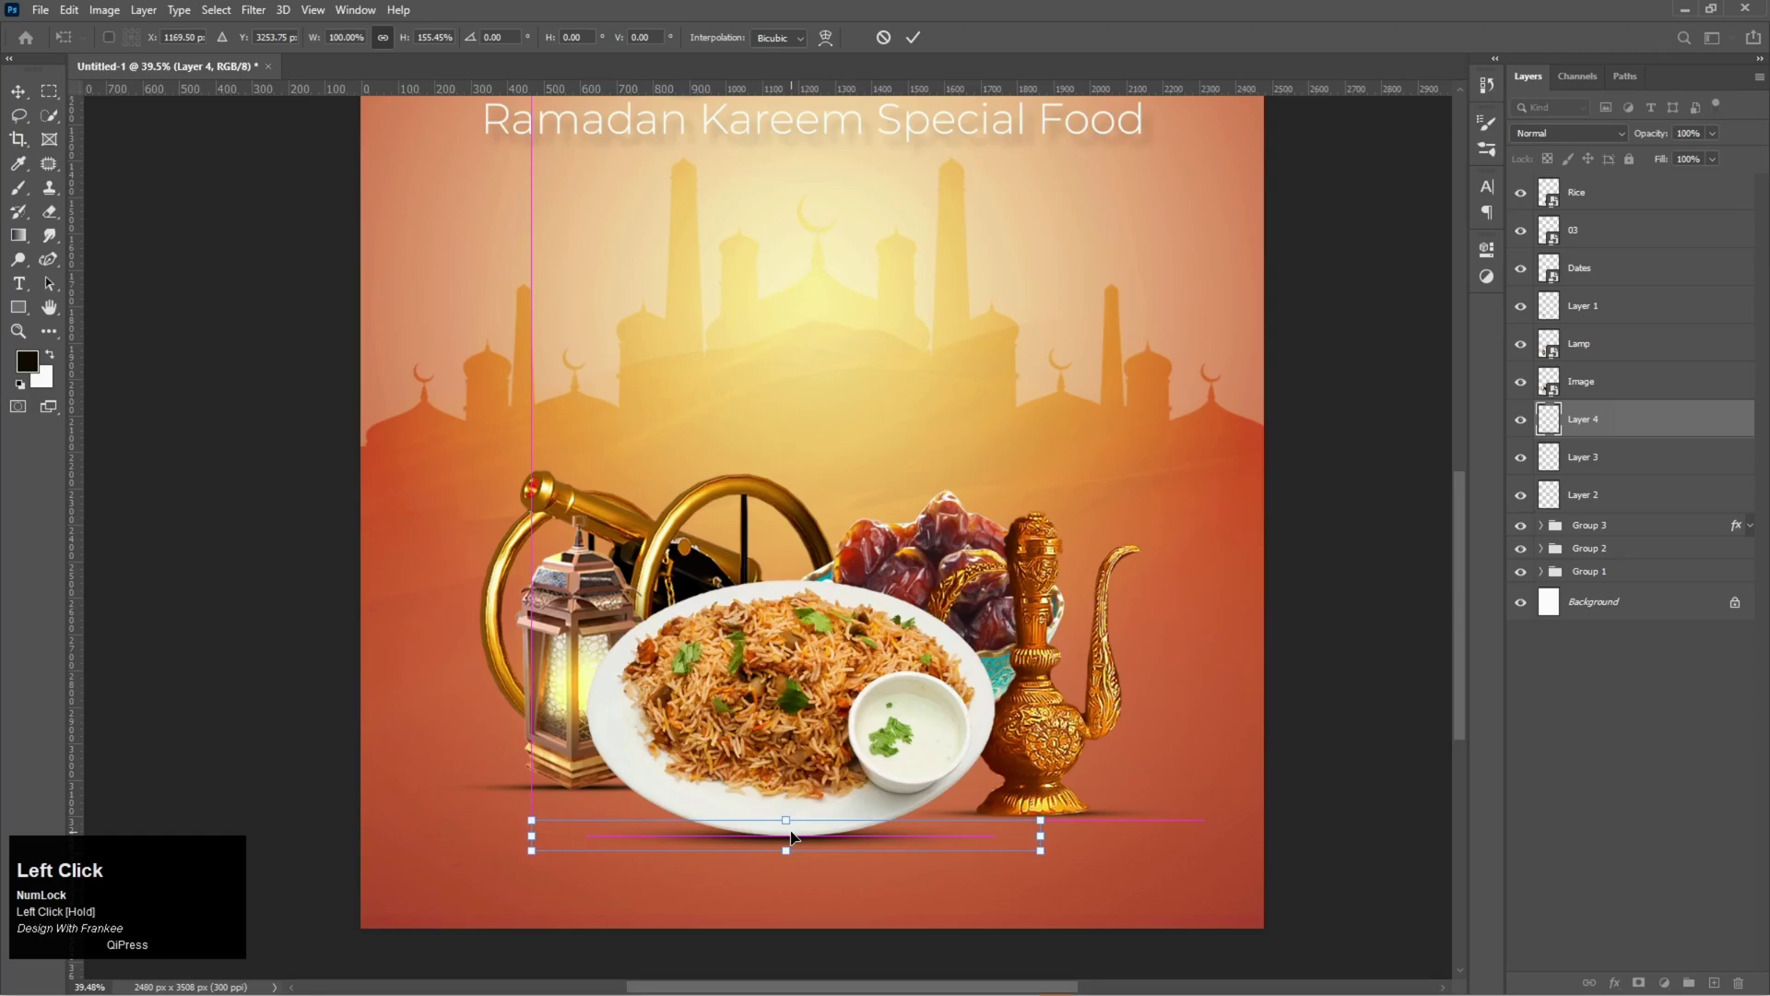
left_click(1164, 713)
Lower the jug's shadow slightly, stretch its height to about 151% and align it under the jug's base
left_click(1565, 461)
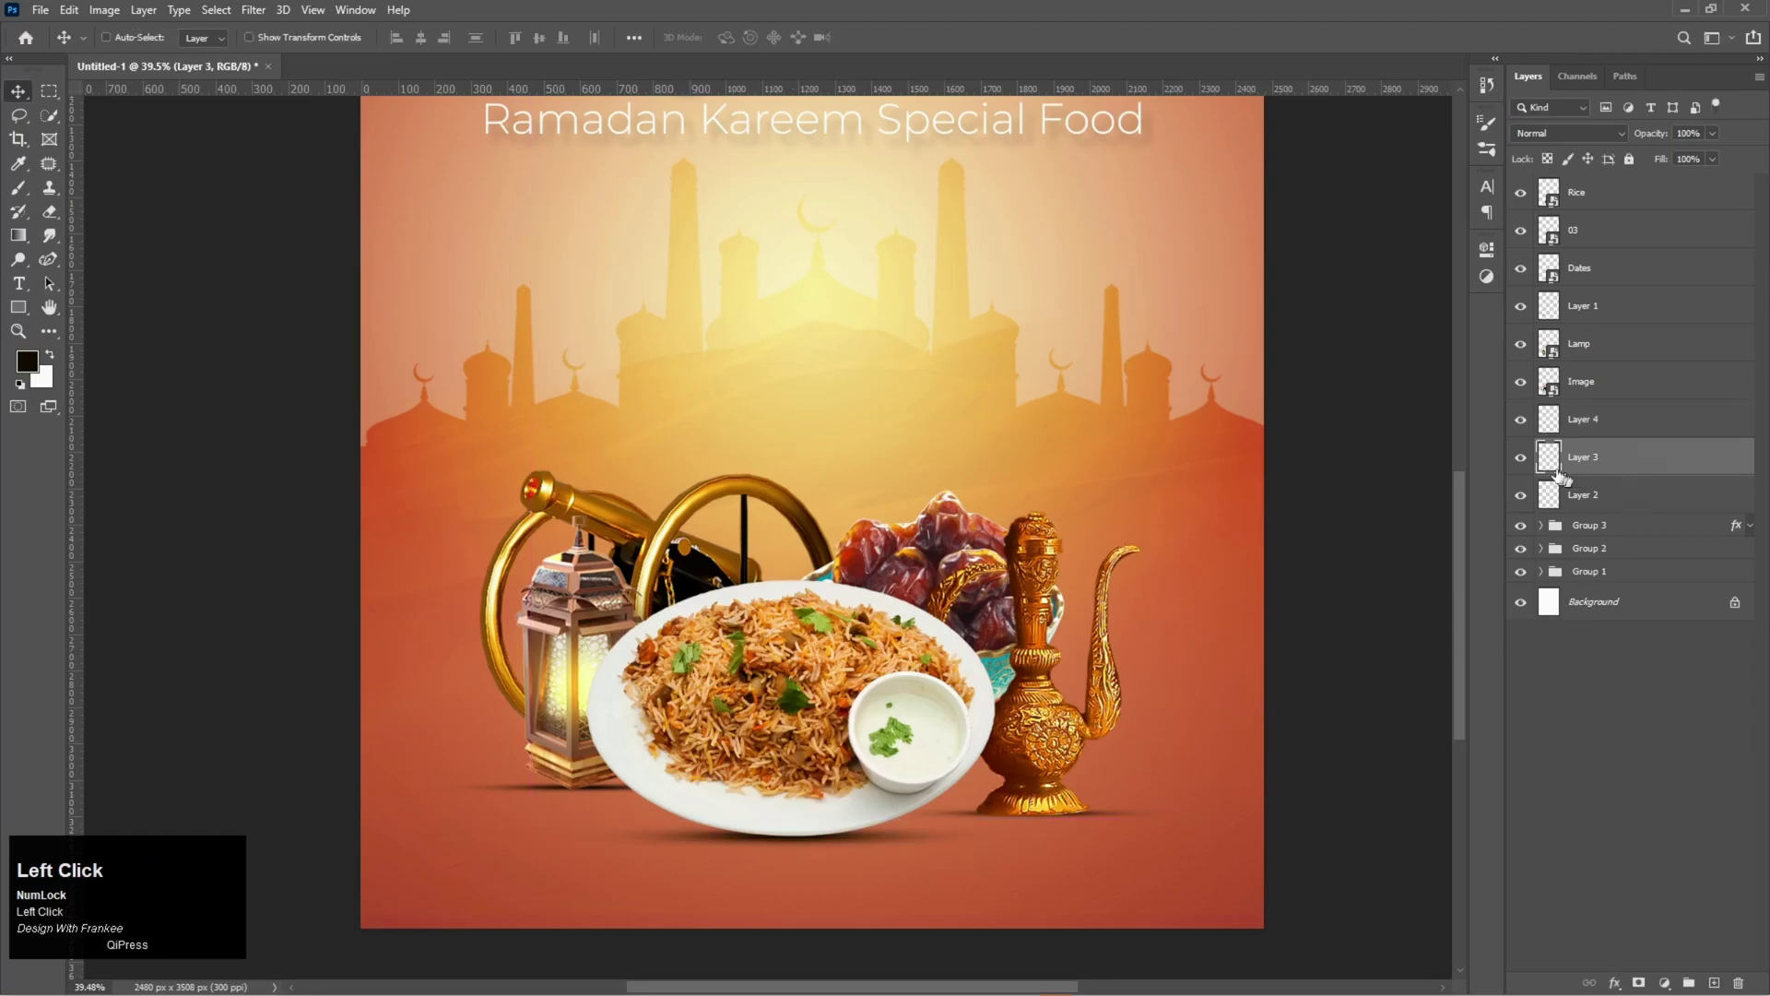
left_click(1523, 460)
left_click_drag(1055, 815, 1054, 817)
left_click_drag(1054, 817, 1057, 817)
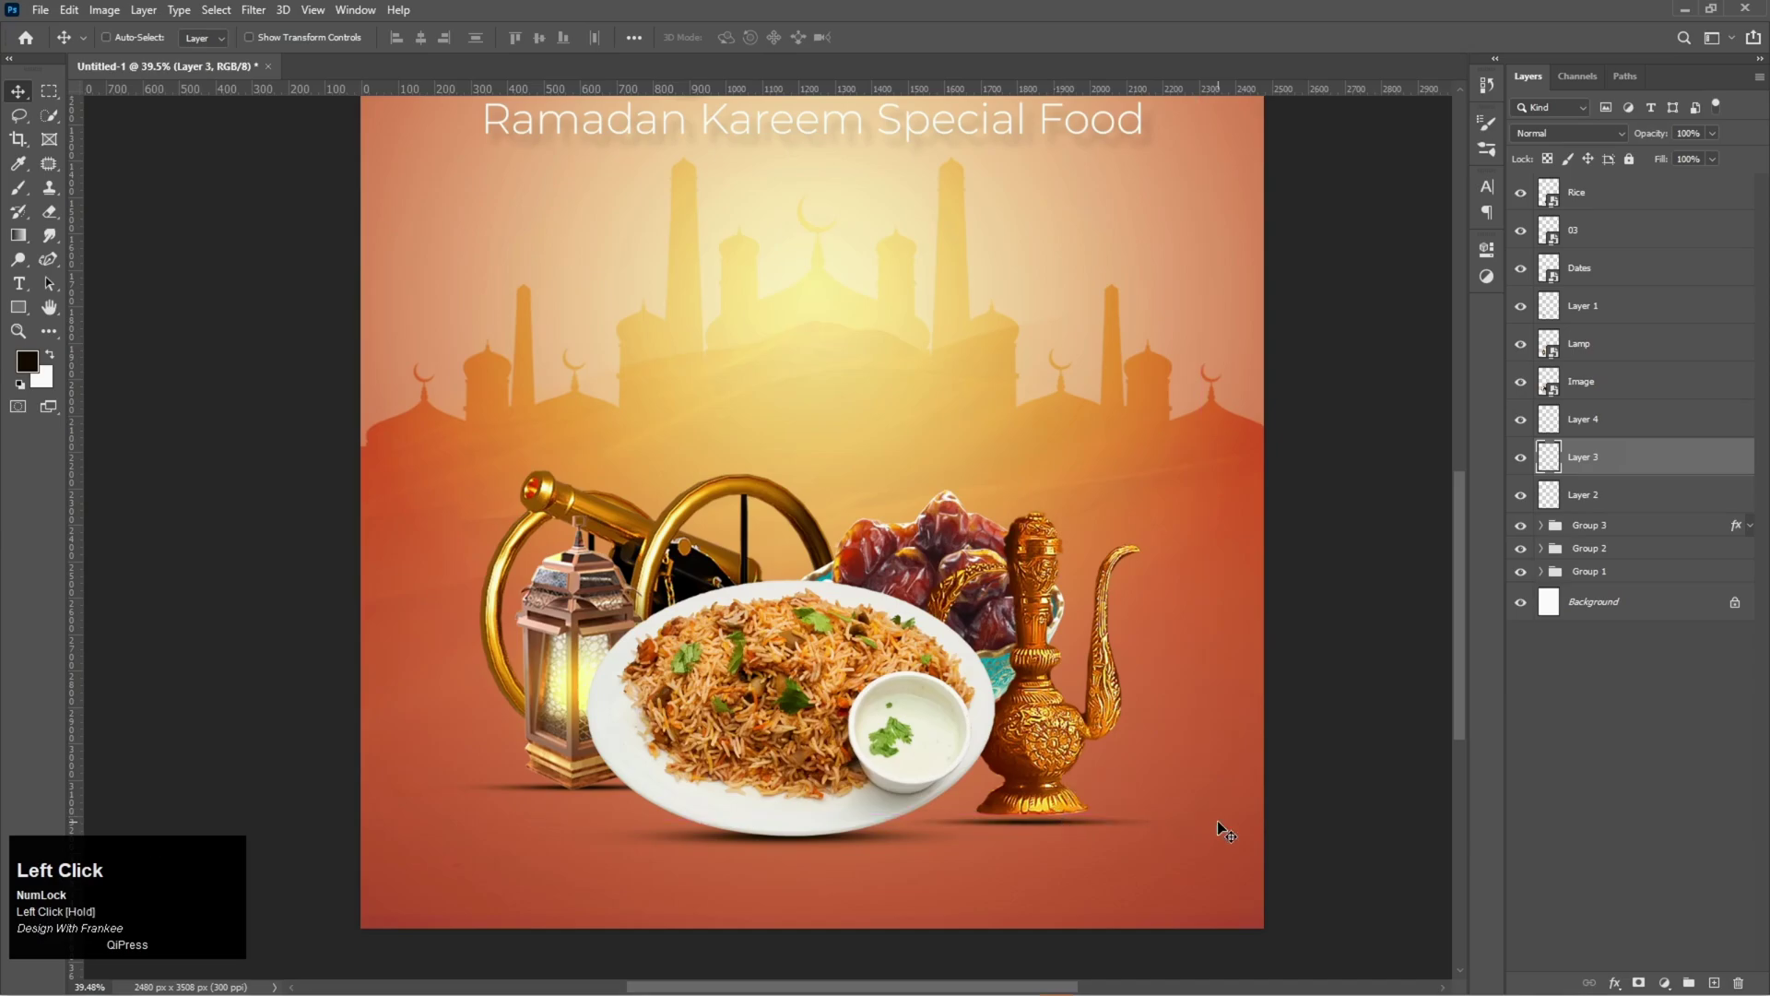
key("ctrl+t")
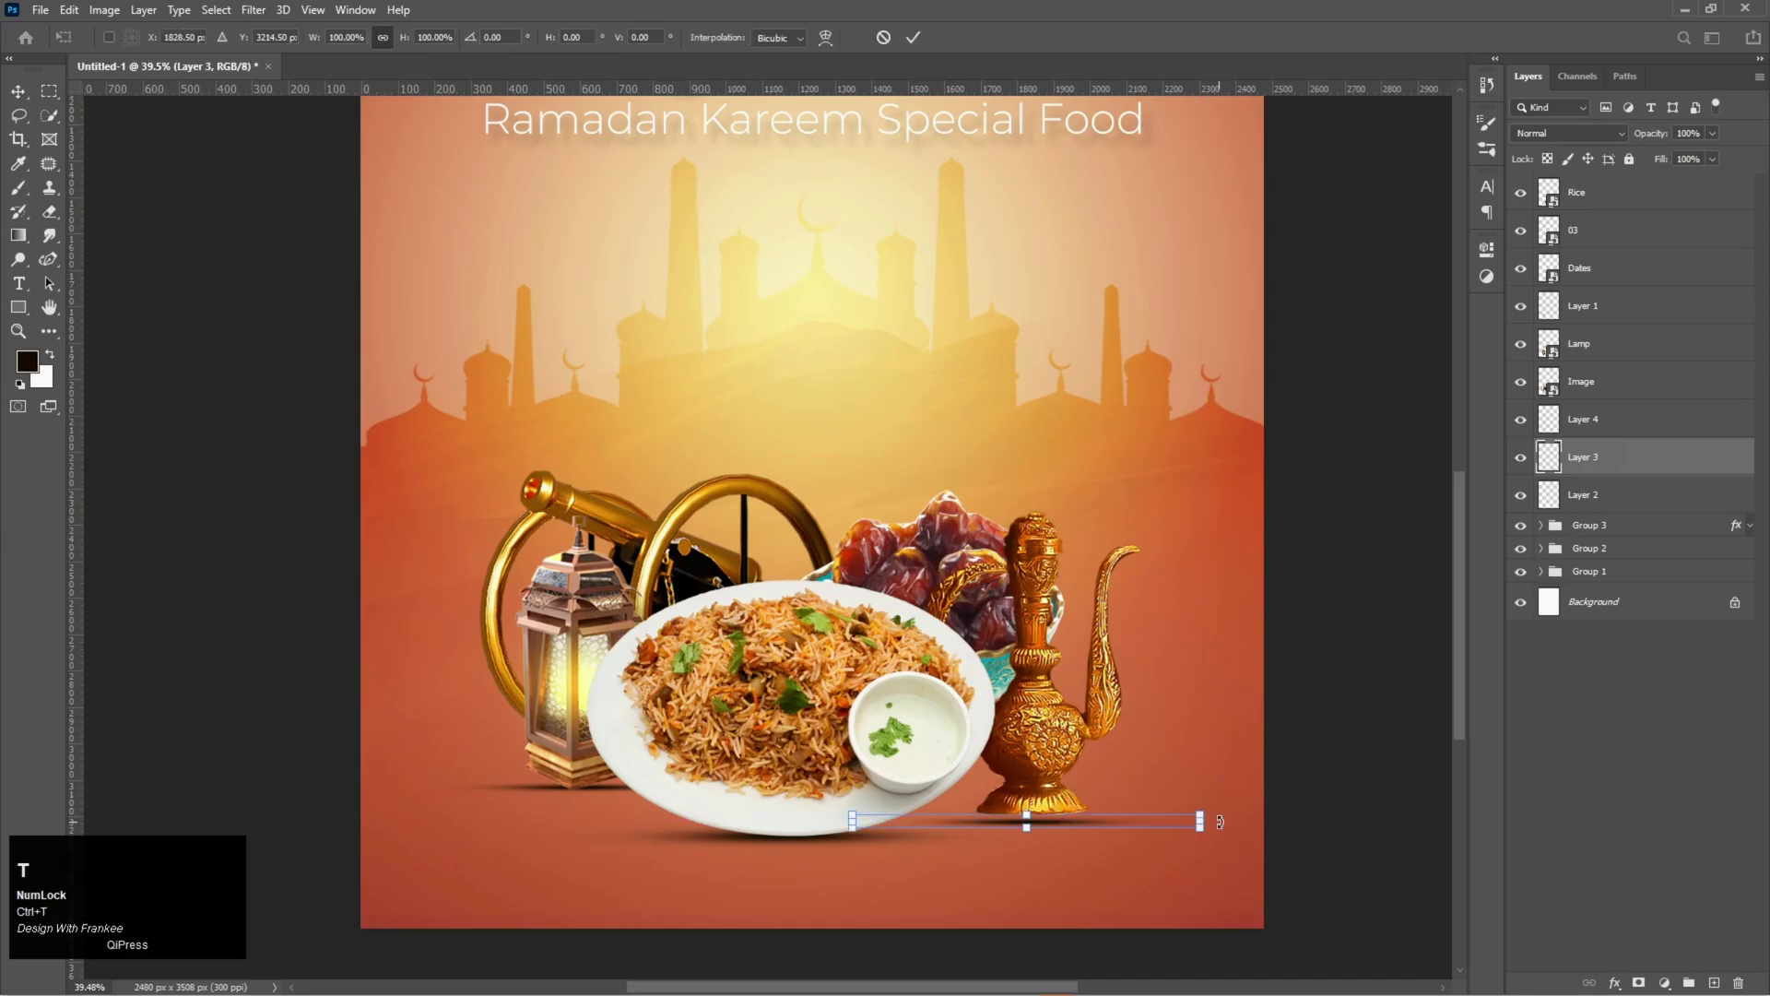
left_click(1031, 815)
left_click_drag(1031, 815, 1031, 810)
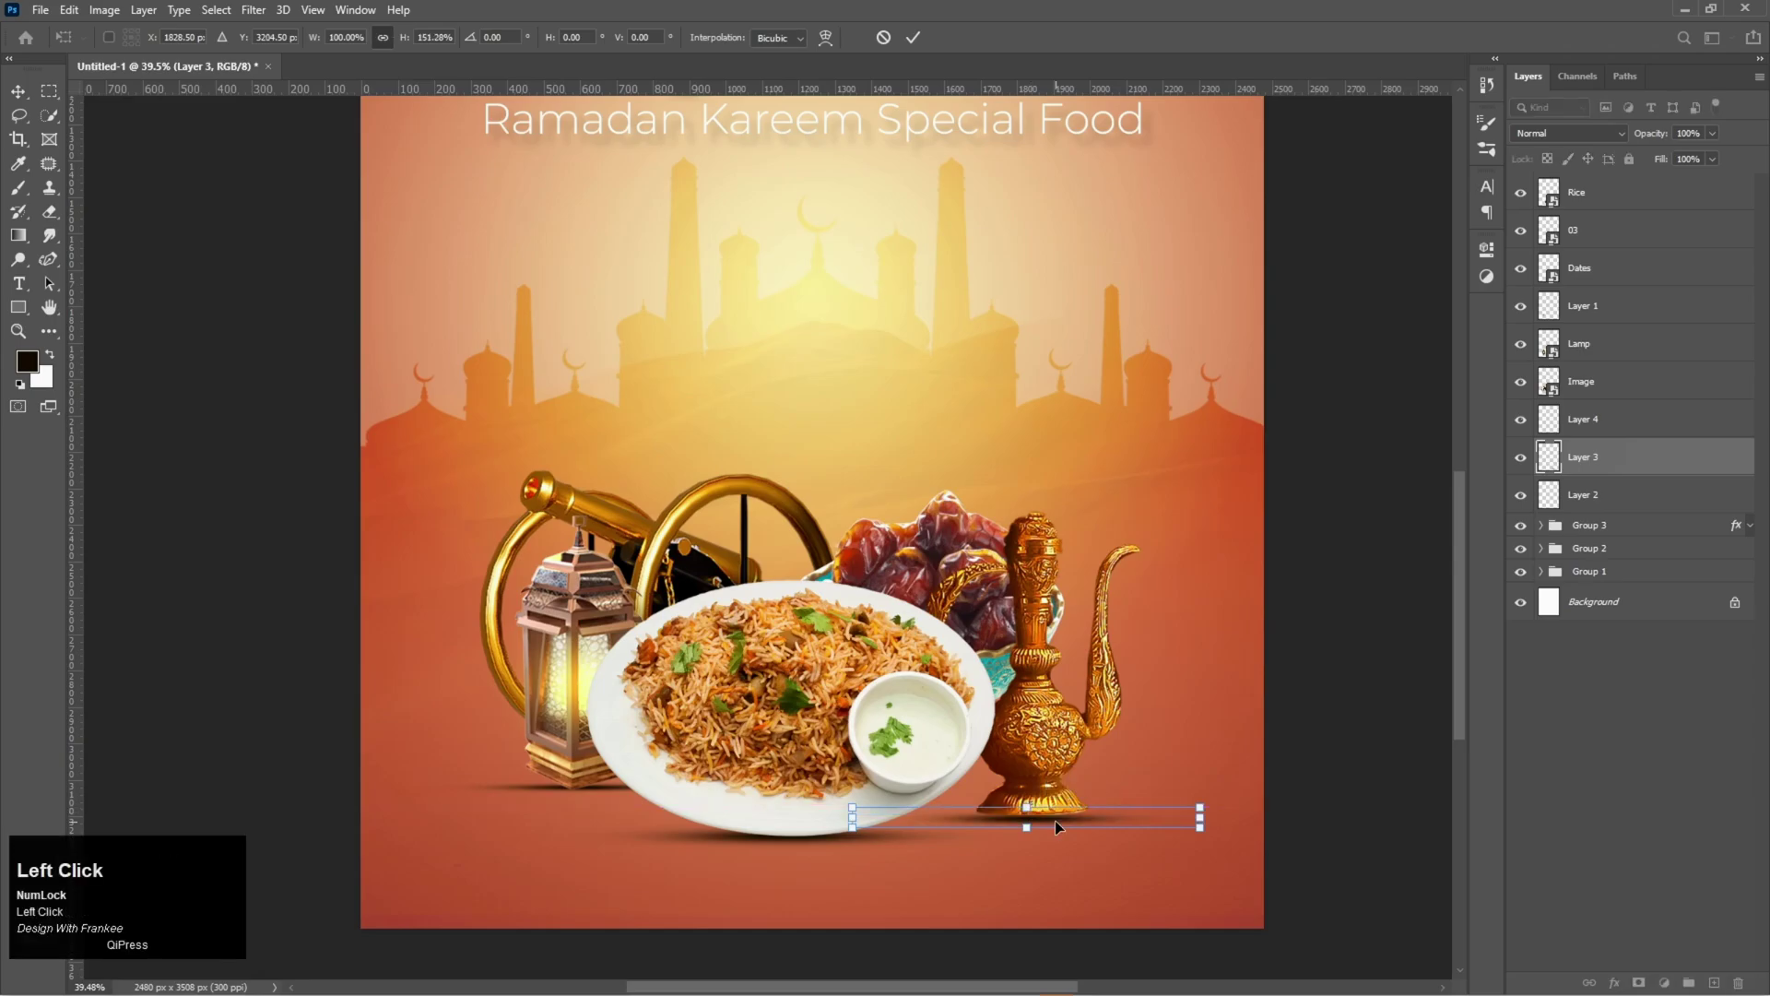
double_click(1055, 821)
key("Left")
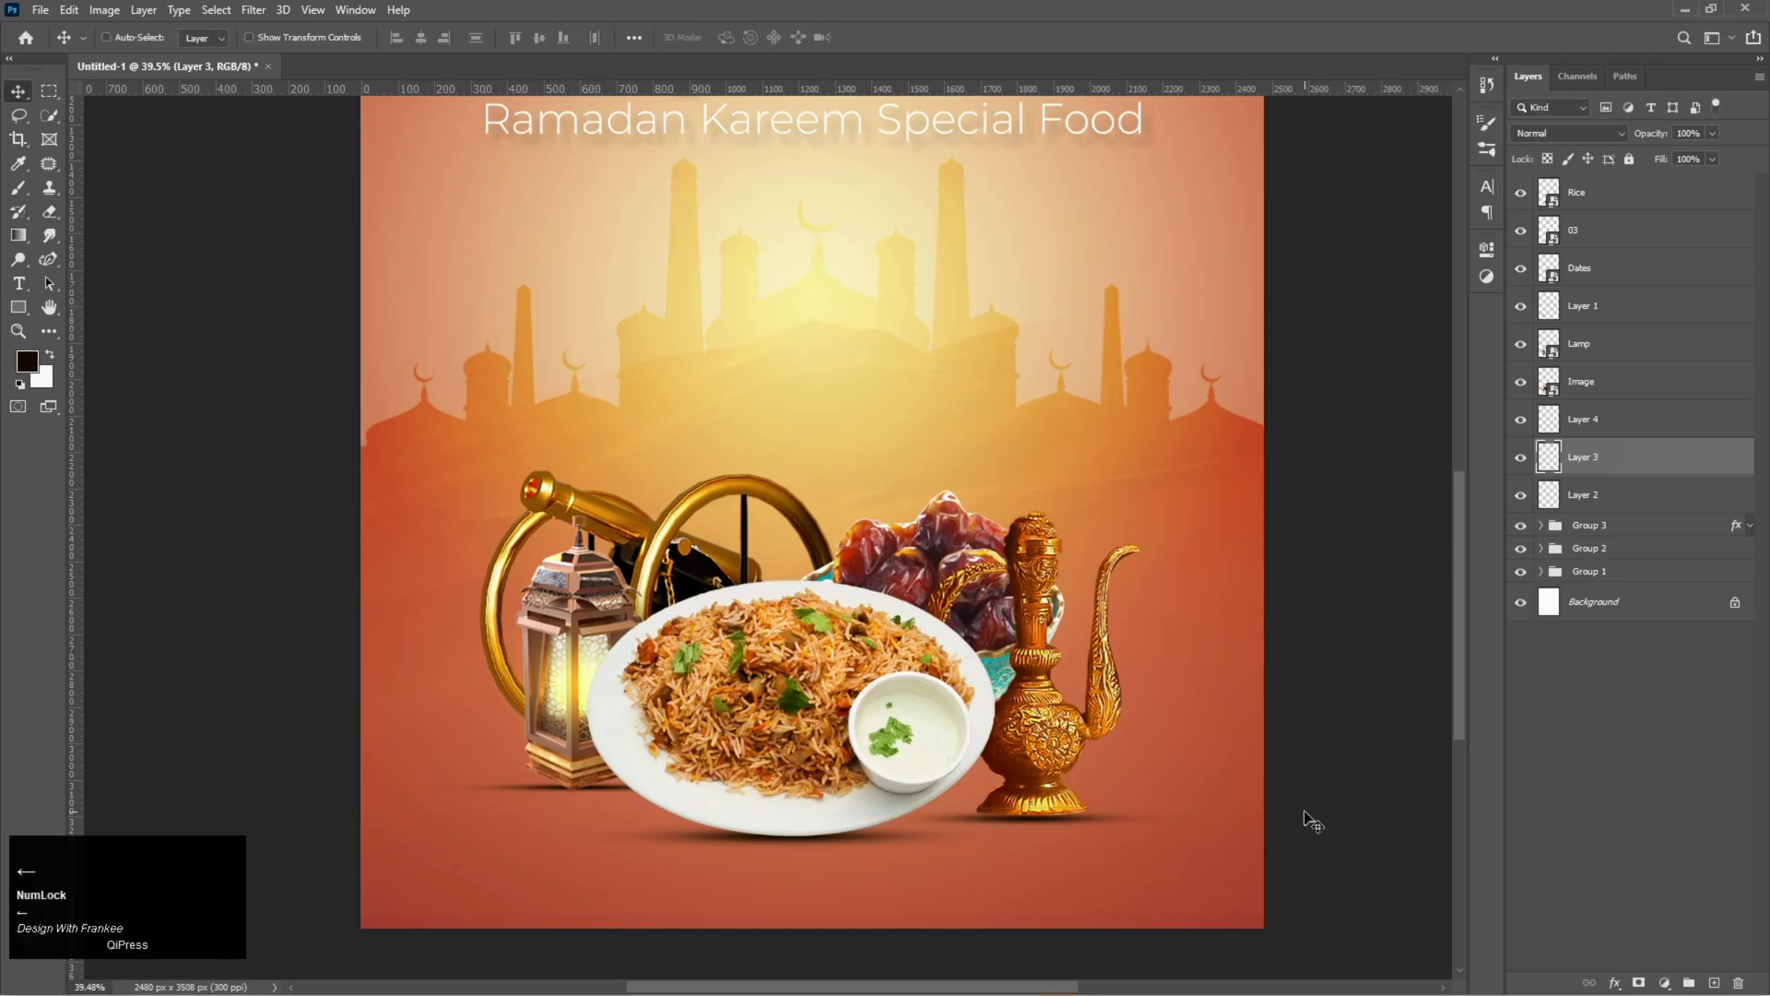
Narrow the lamp's shadow to about 82% of its width and adjust its position under the lamp's base
left_click(1600, 494)
key("ctrl+t")
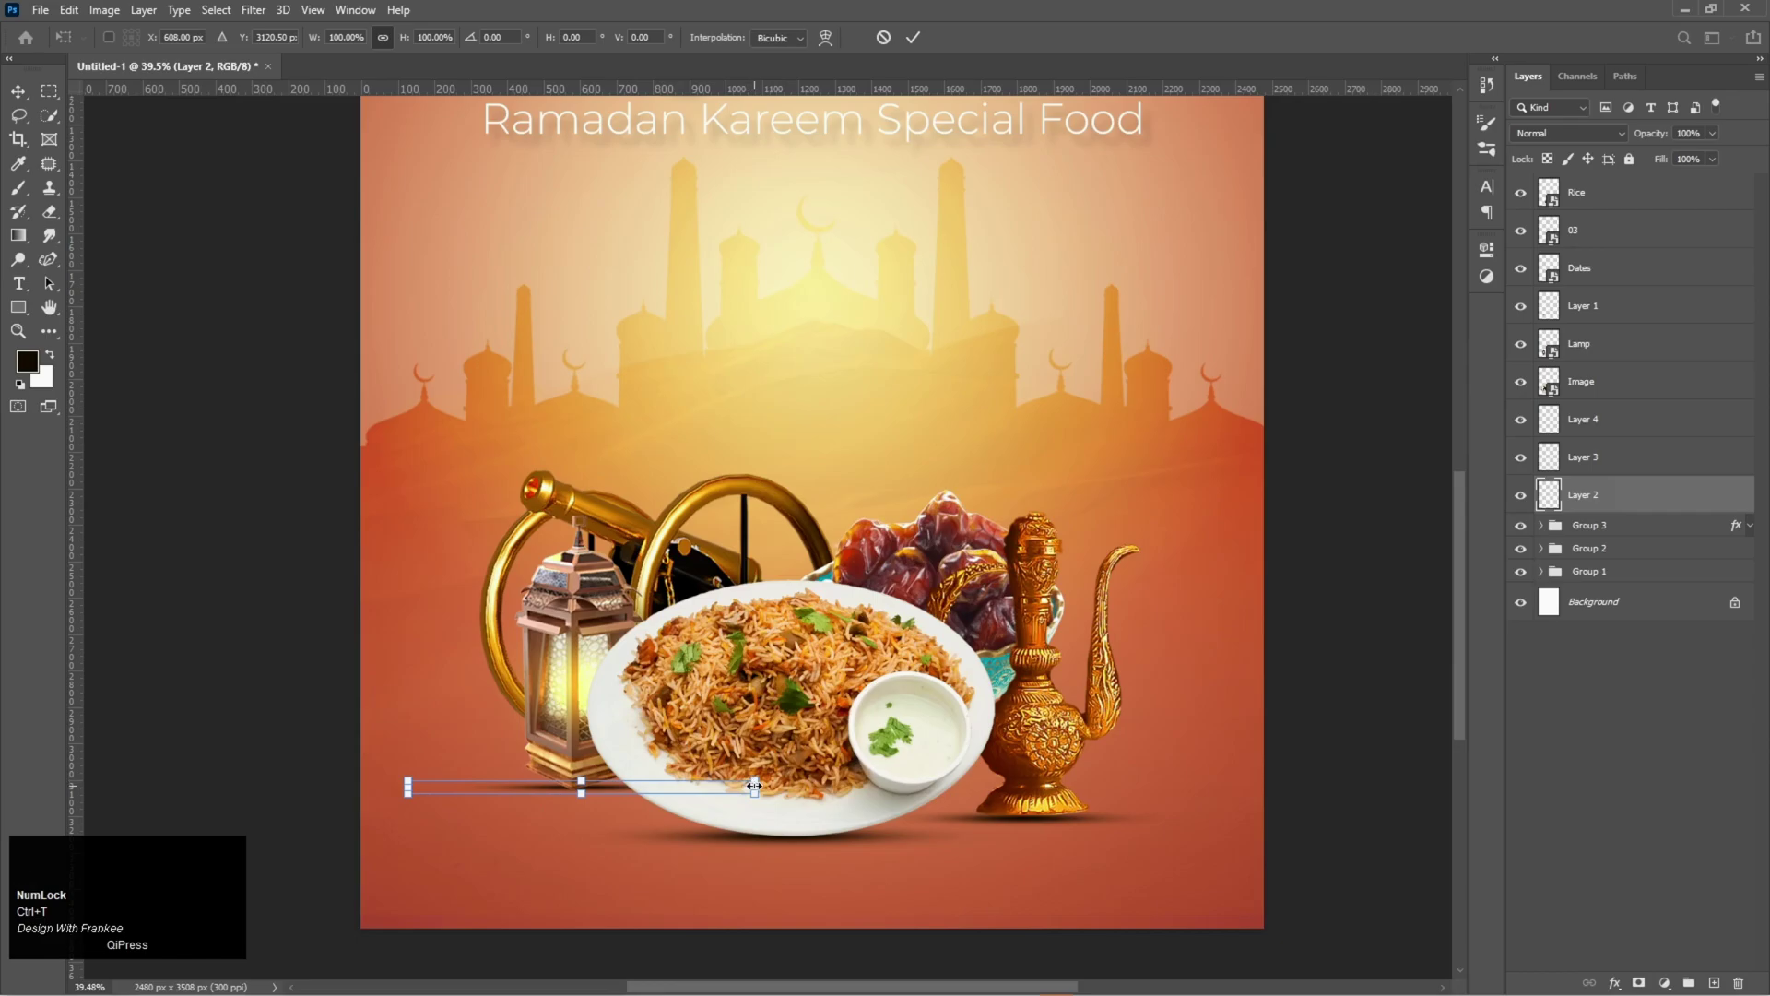
key("shift")
left_click_drag(761, 789, 723, 789)
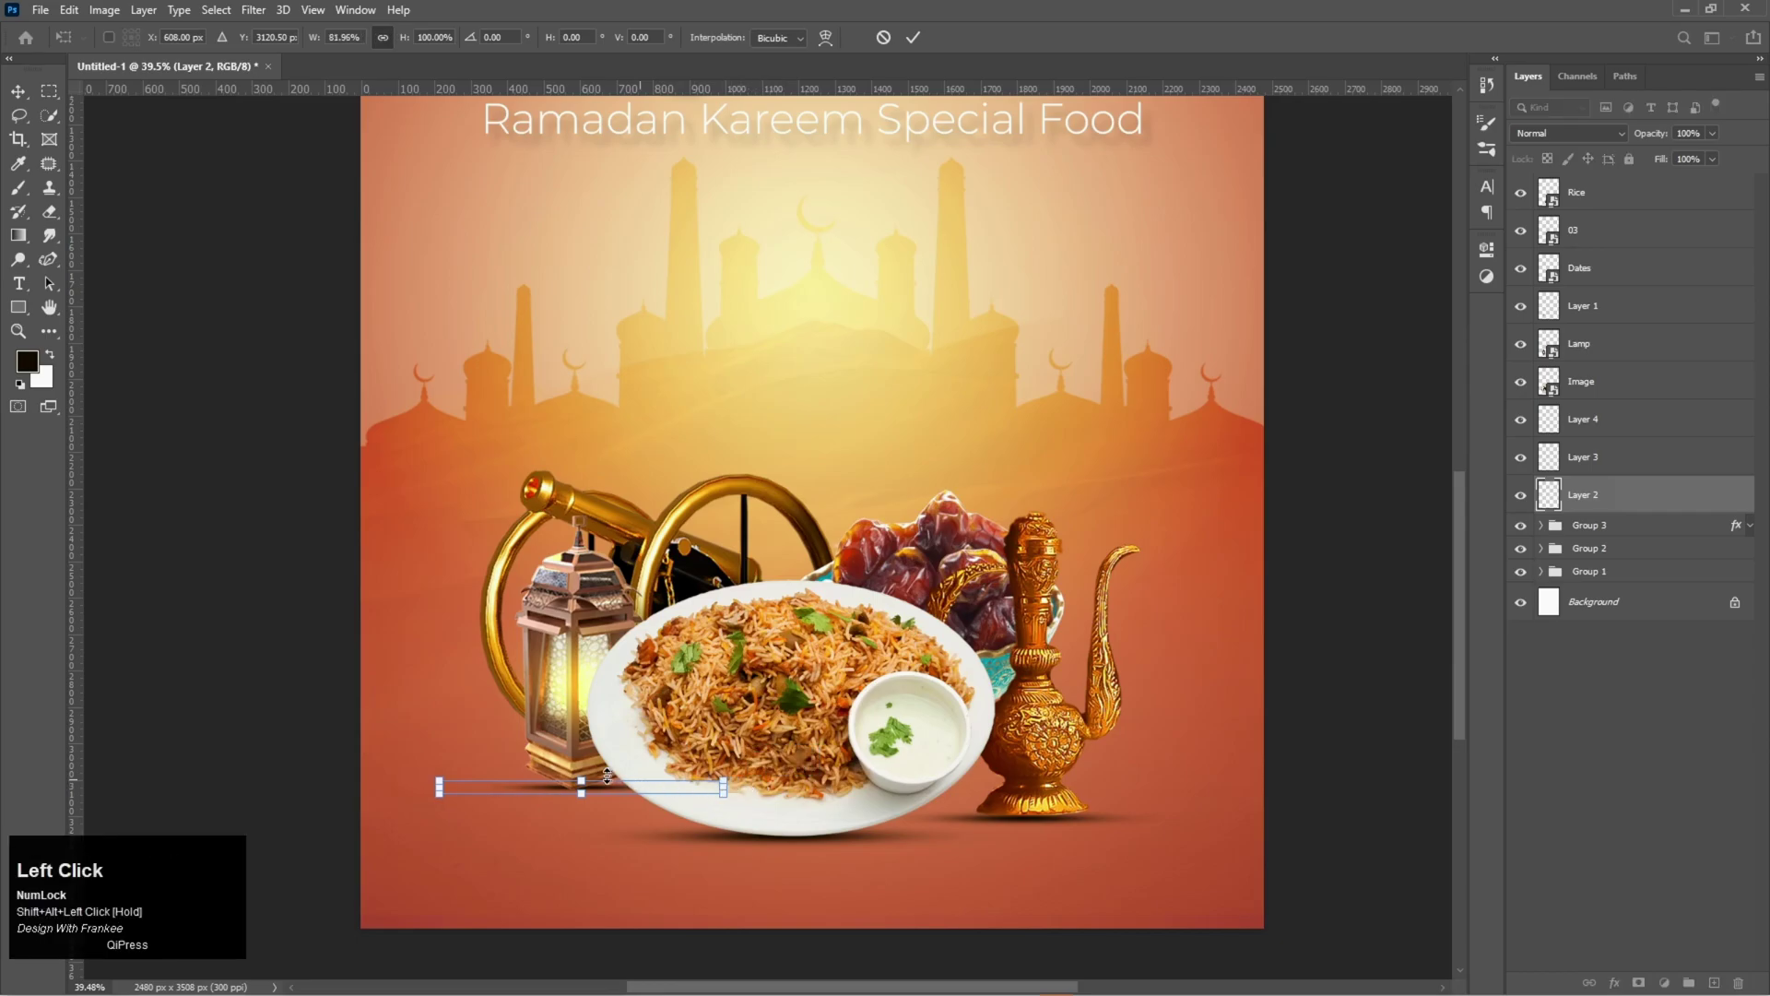
left_click_drag(590, 782, 615, 795)
key("Return")
key("Left")
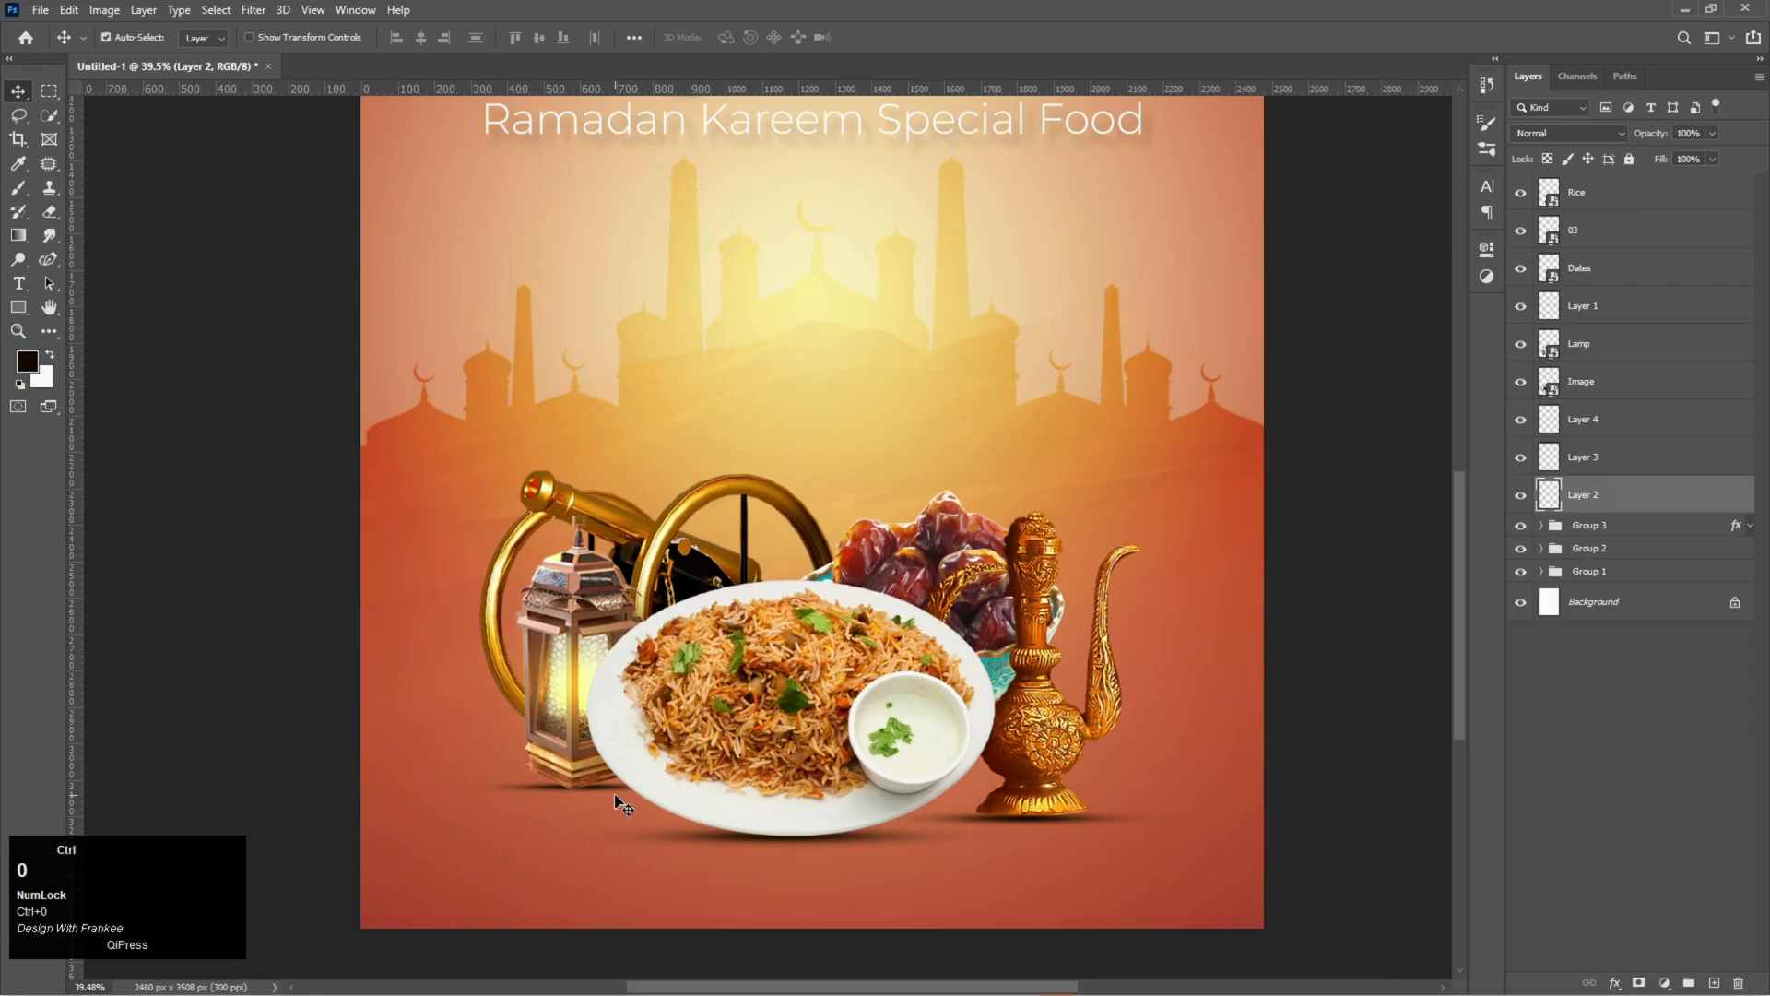
Move all food, prop and shadow layers from Rice down to Layer 2 slightly upward together on the page
key("ctrl+0")
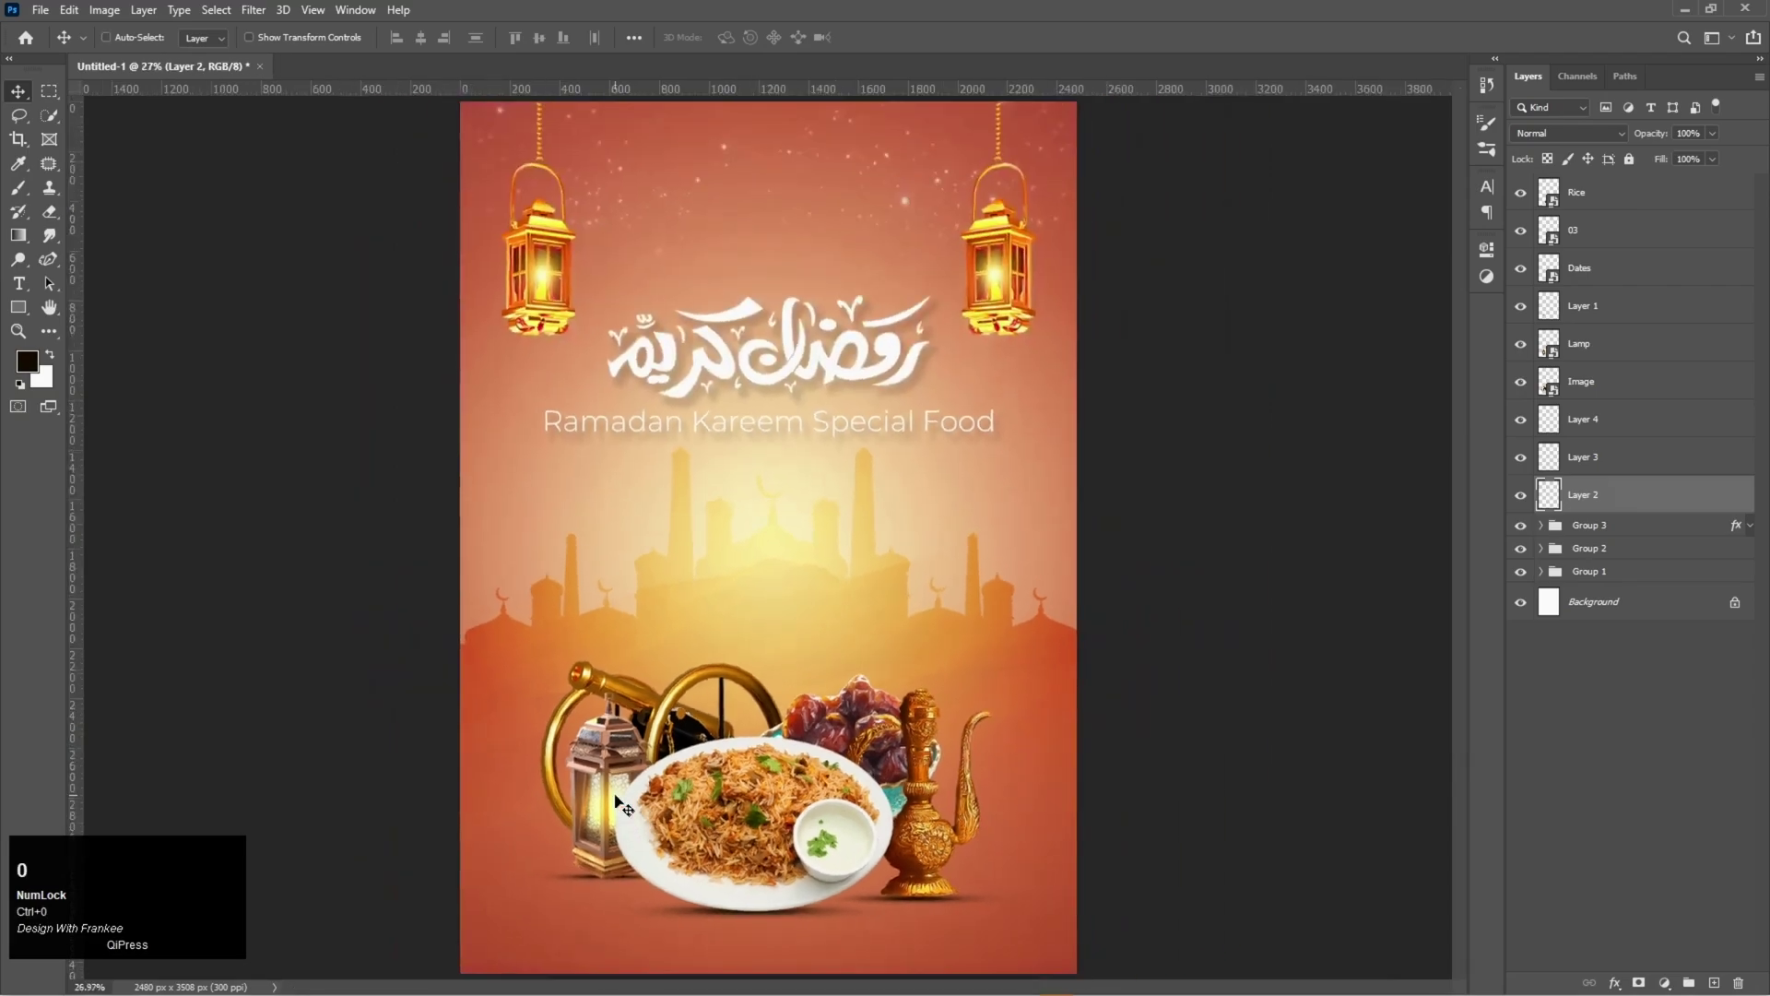
left_click(1601, 205, "shift")
left_click_drag(736, 864, 736, 841)
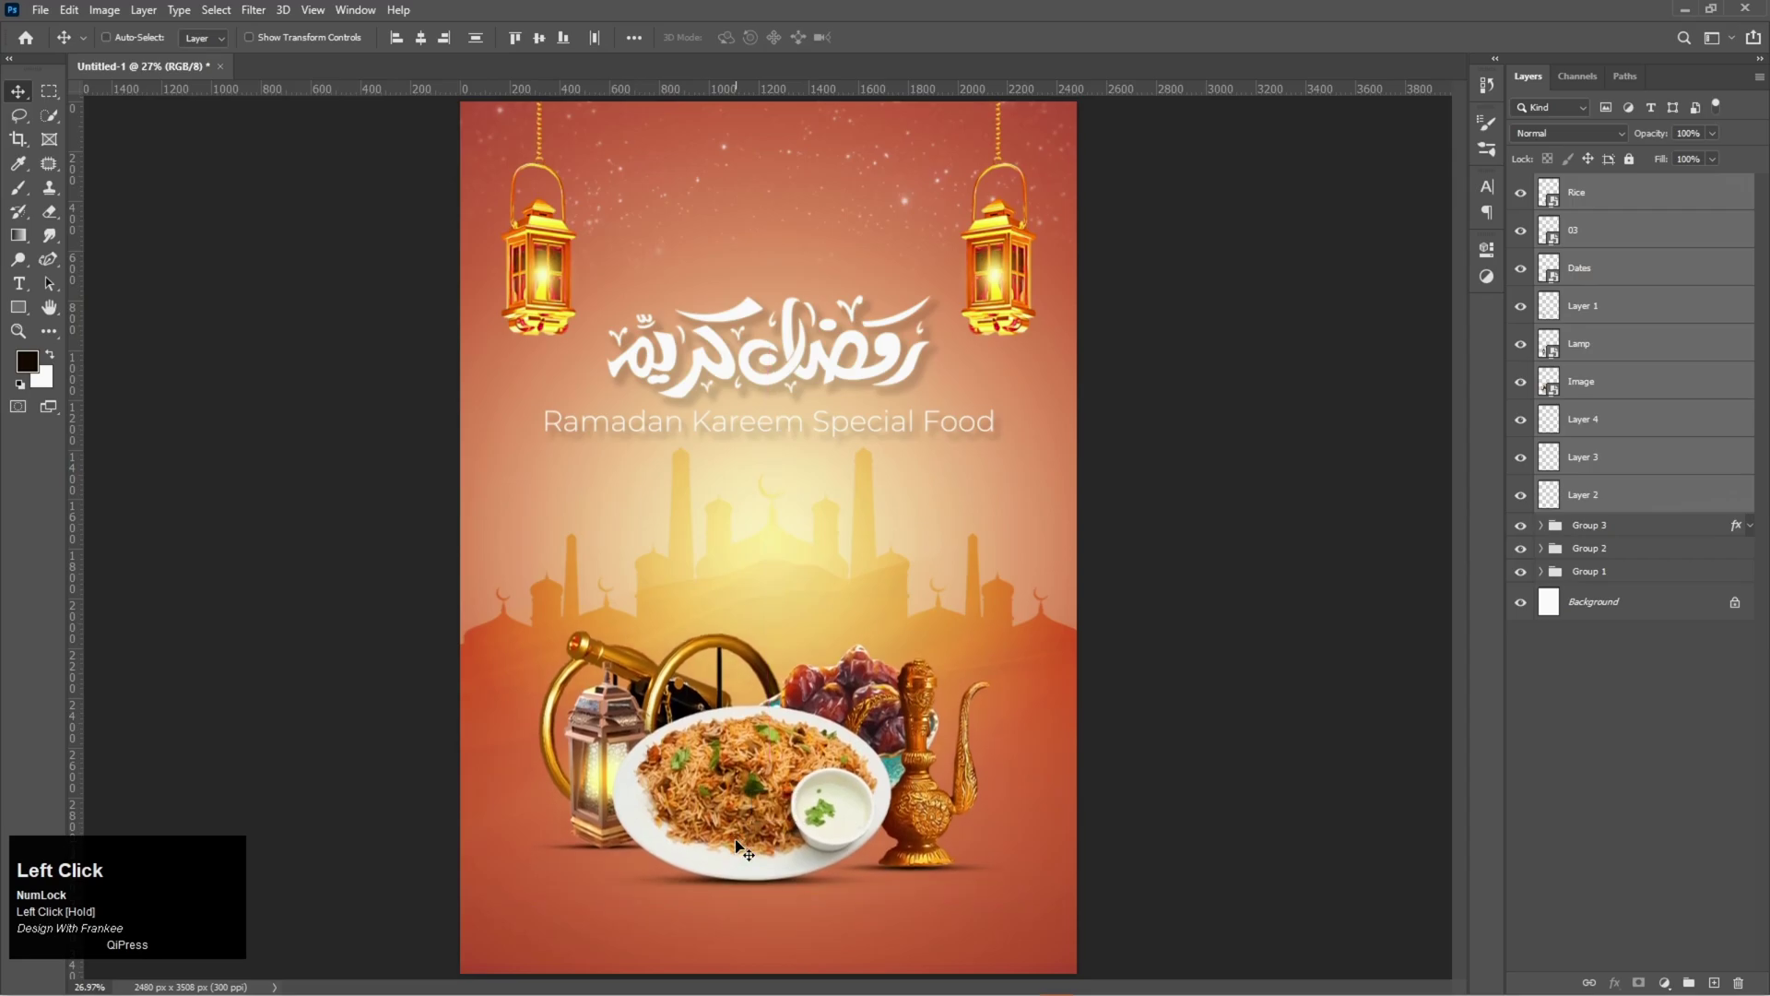
Group the selected food, prop and shadow layers and center the group horizontally on the canvas
left_click(1690, 976)
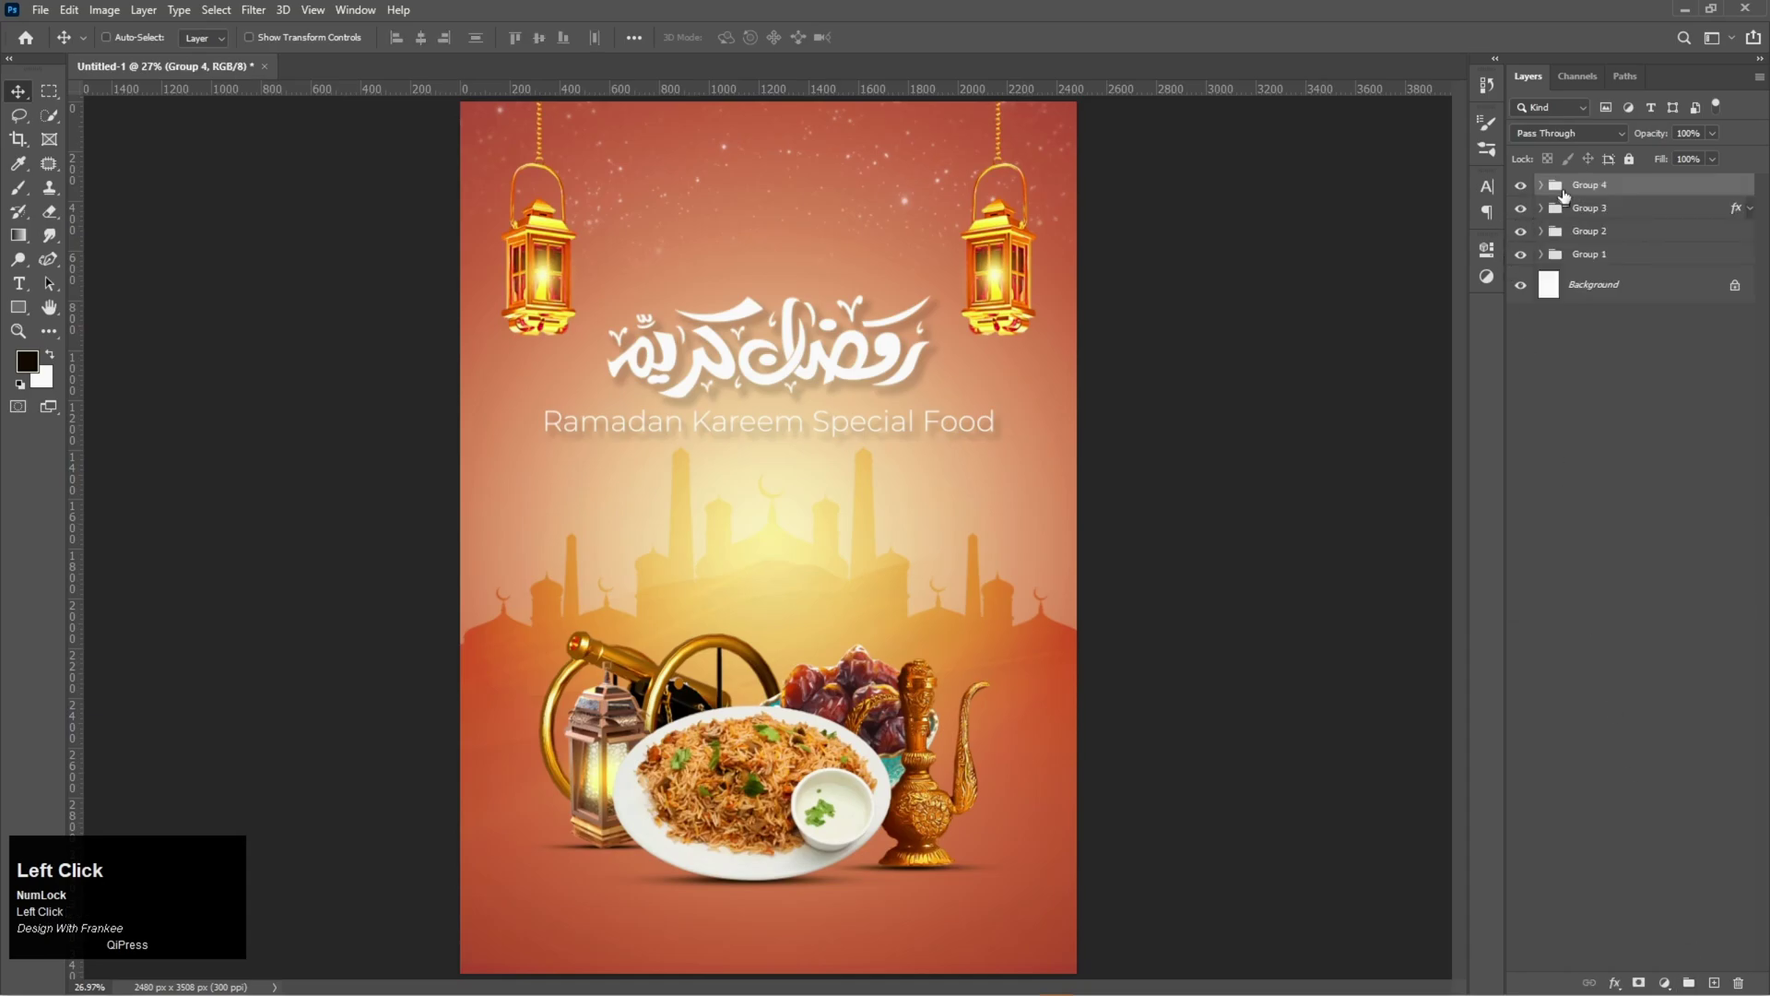
key("ctrl+a")
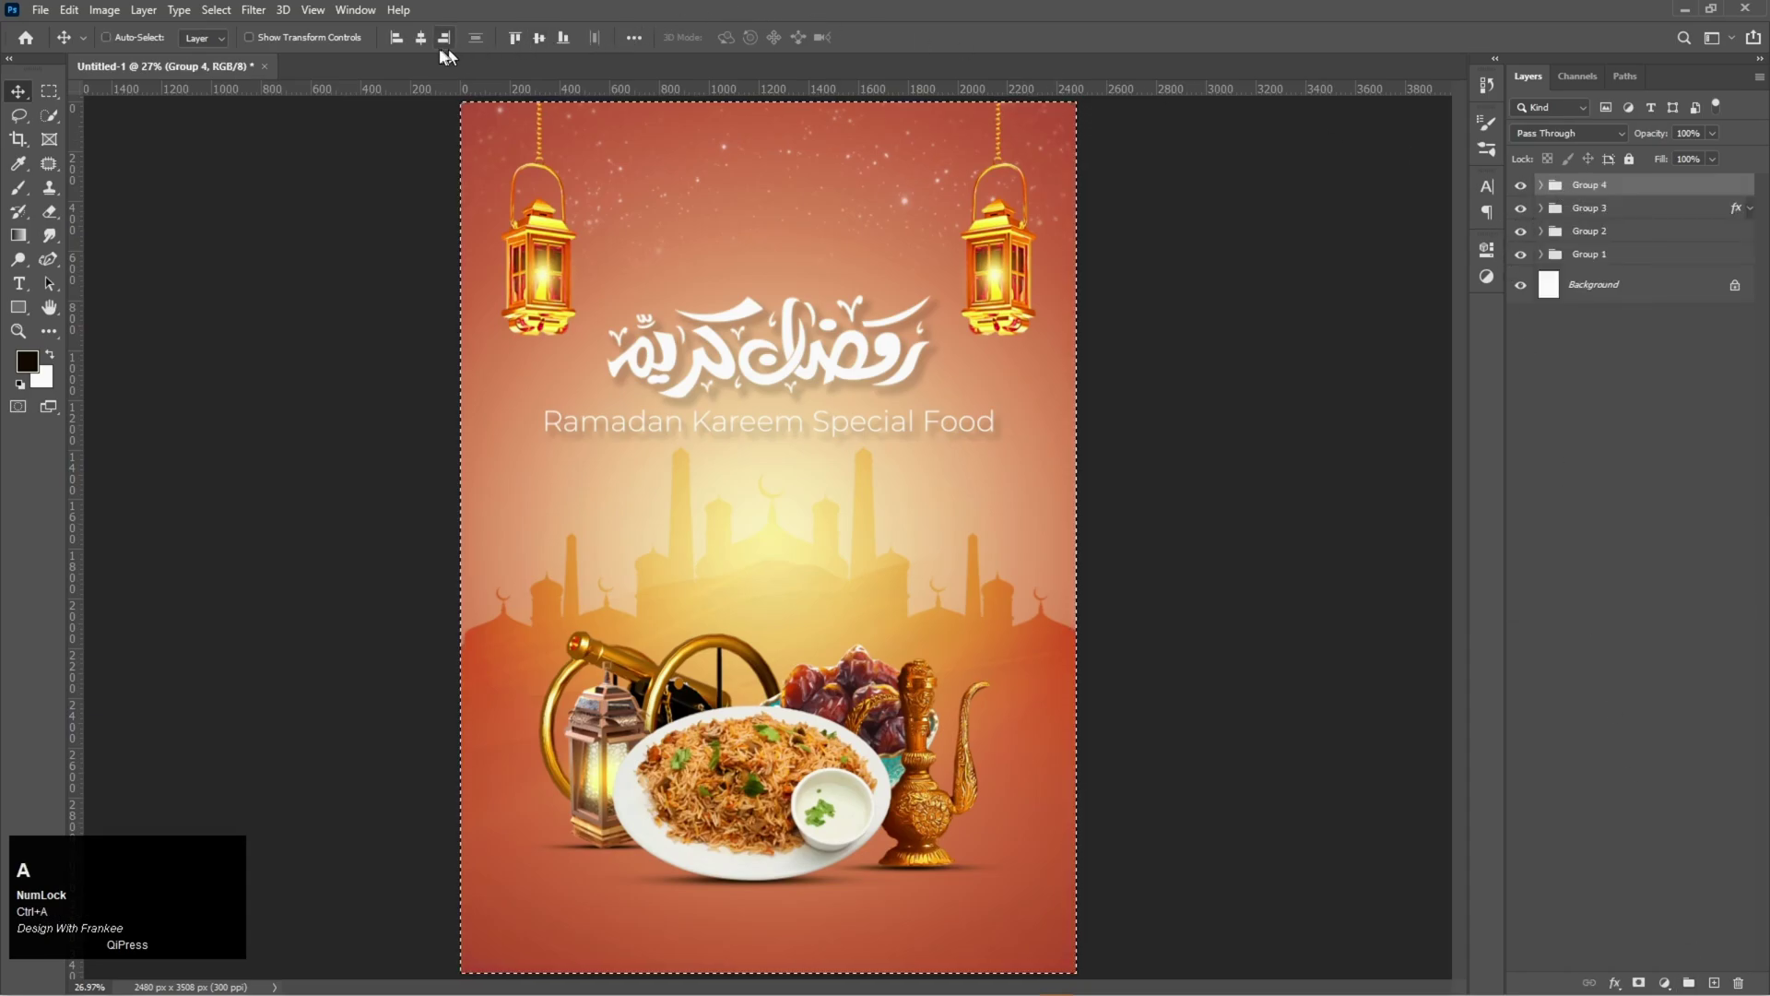
left_click(424, 42)
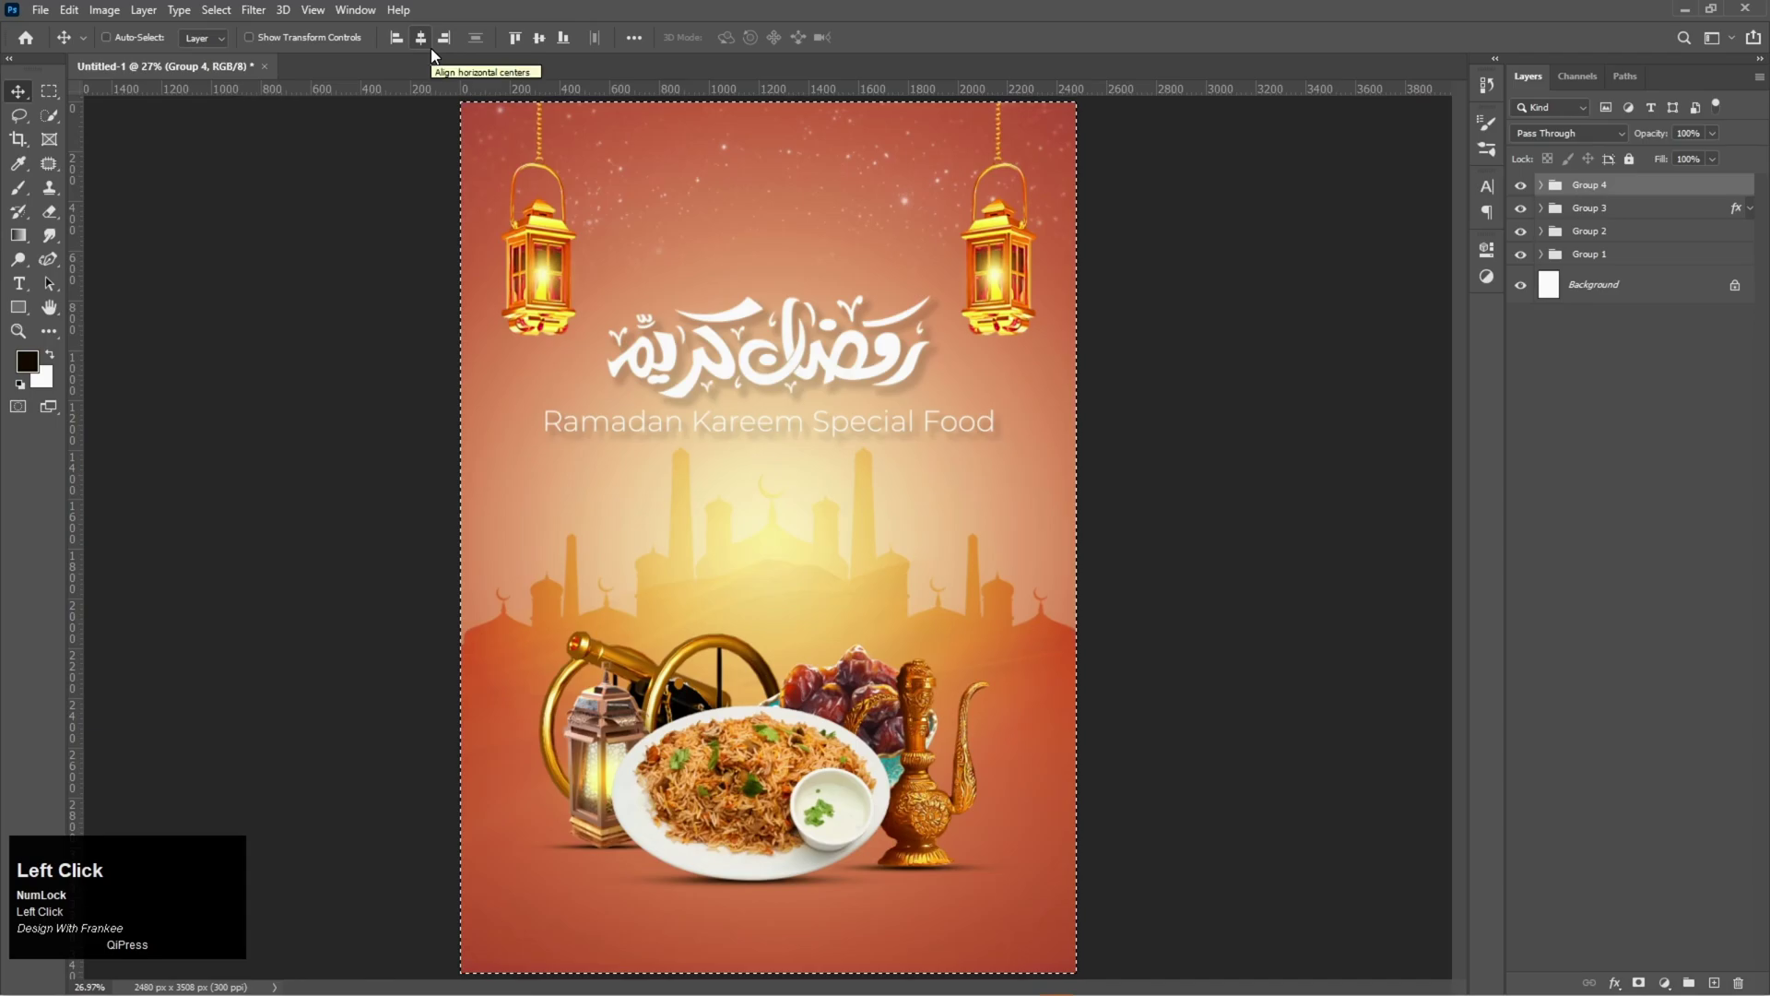
left_click(1590, 437)
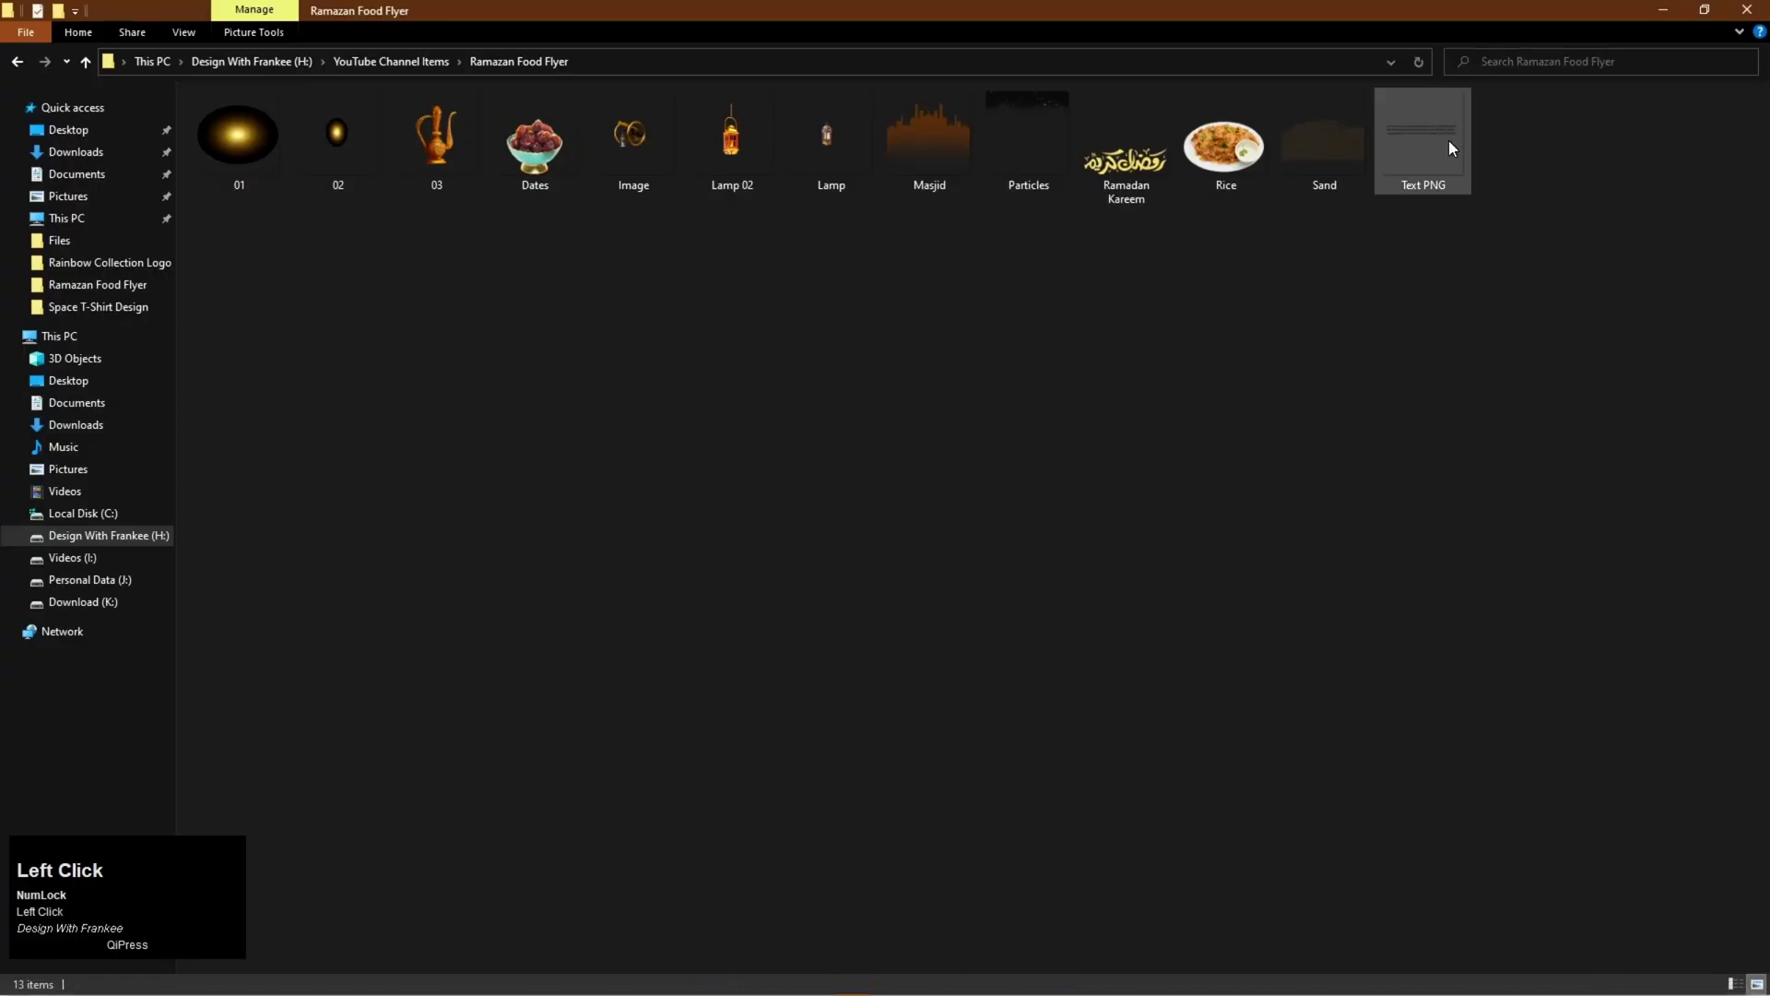
Place the Text PNG file from the Ramazan Food Flyer folder into the flyer, enlarge it and position its paragraph below the food
left_click_drag(1447, 143, 778, 902)
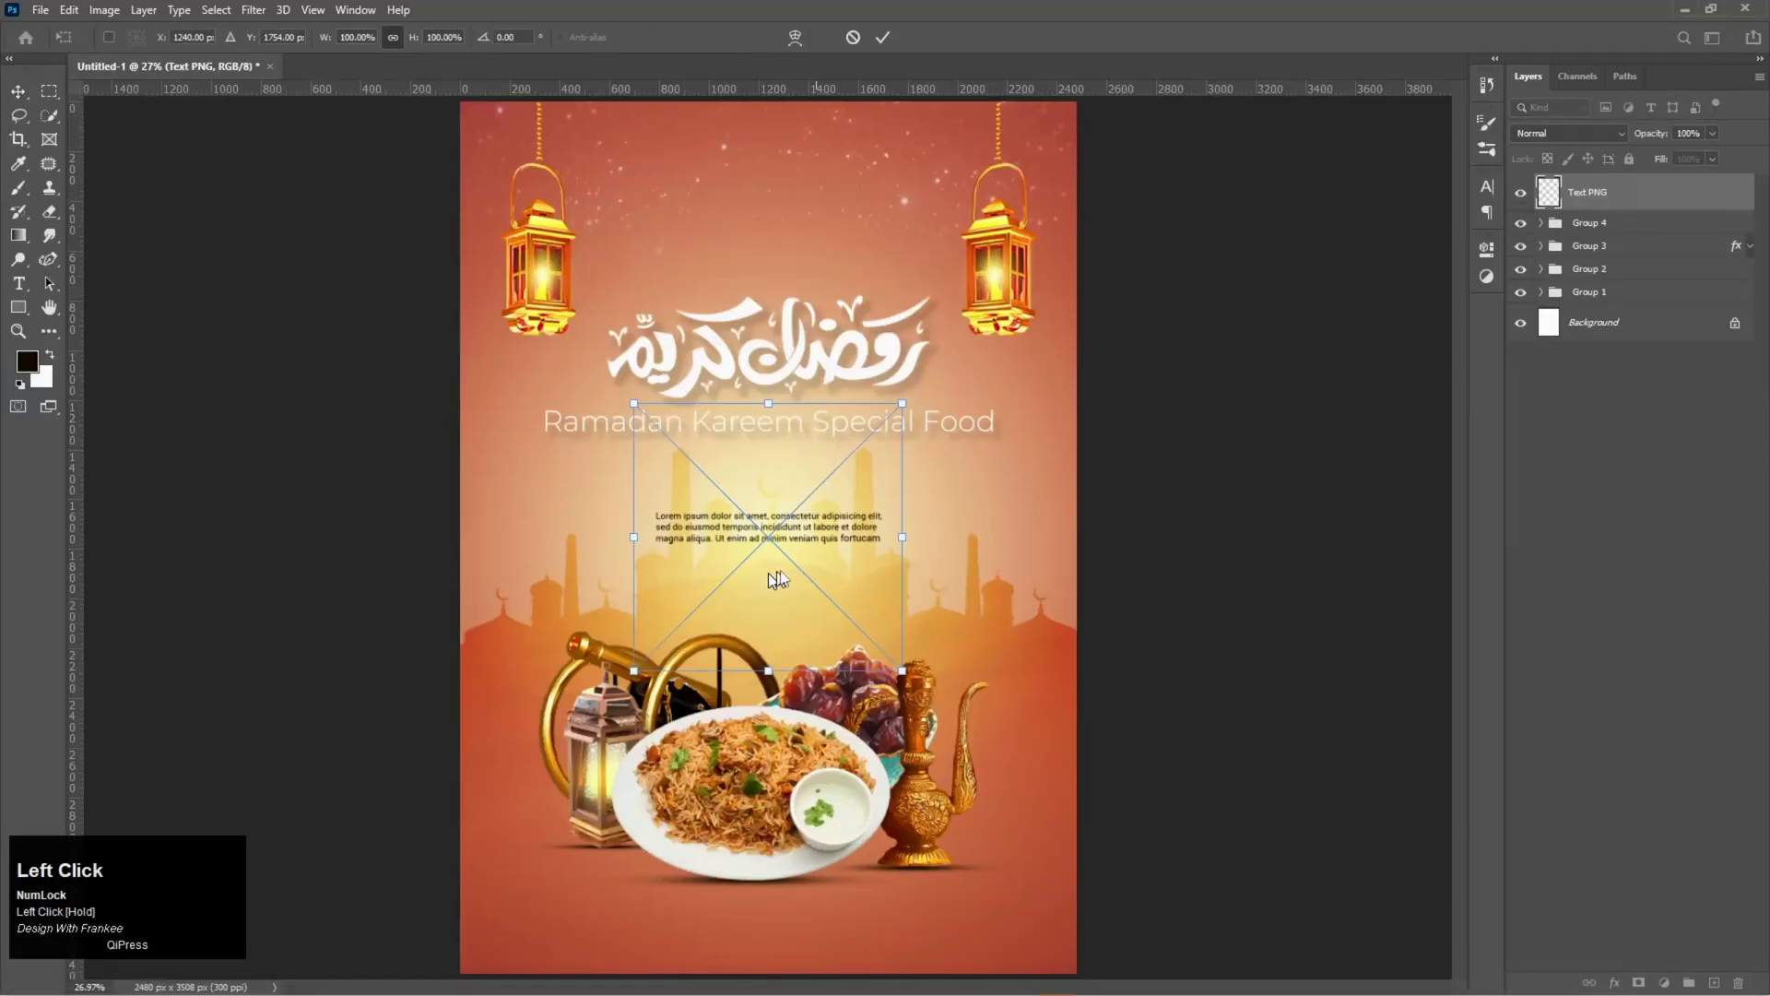
left_click_drag(785, 532, 771, 904)
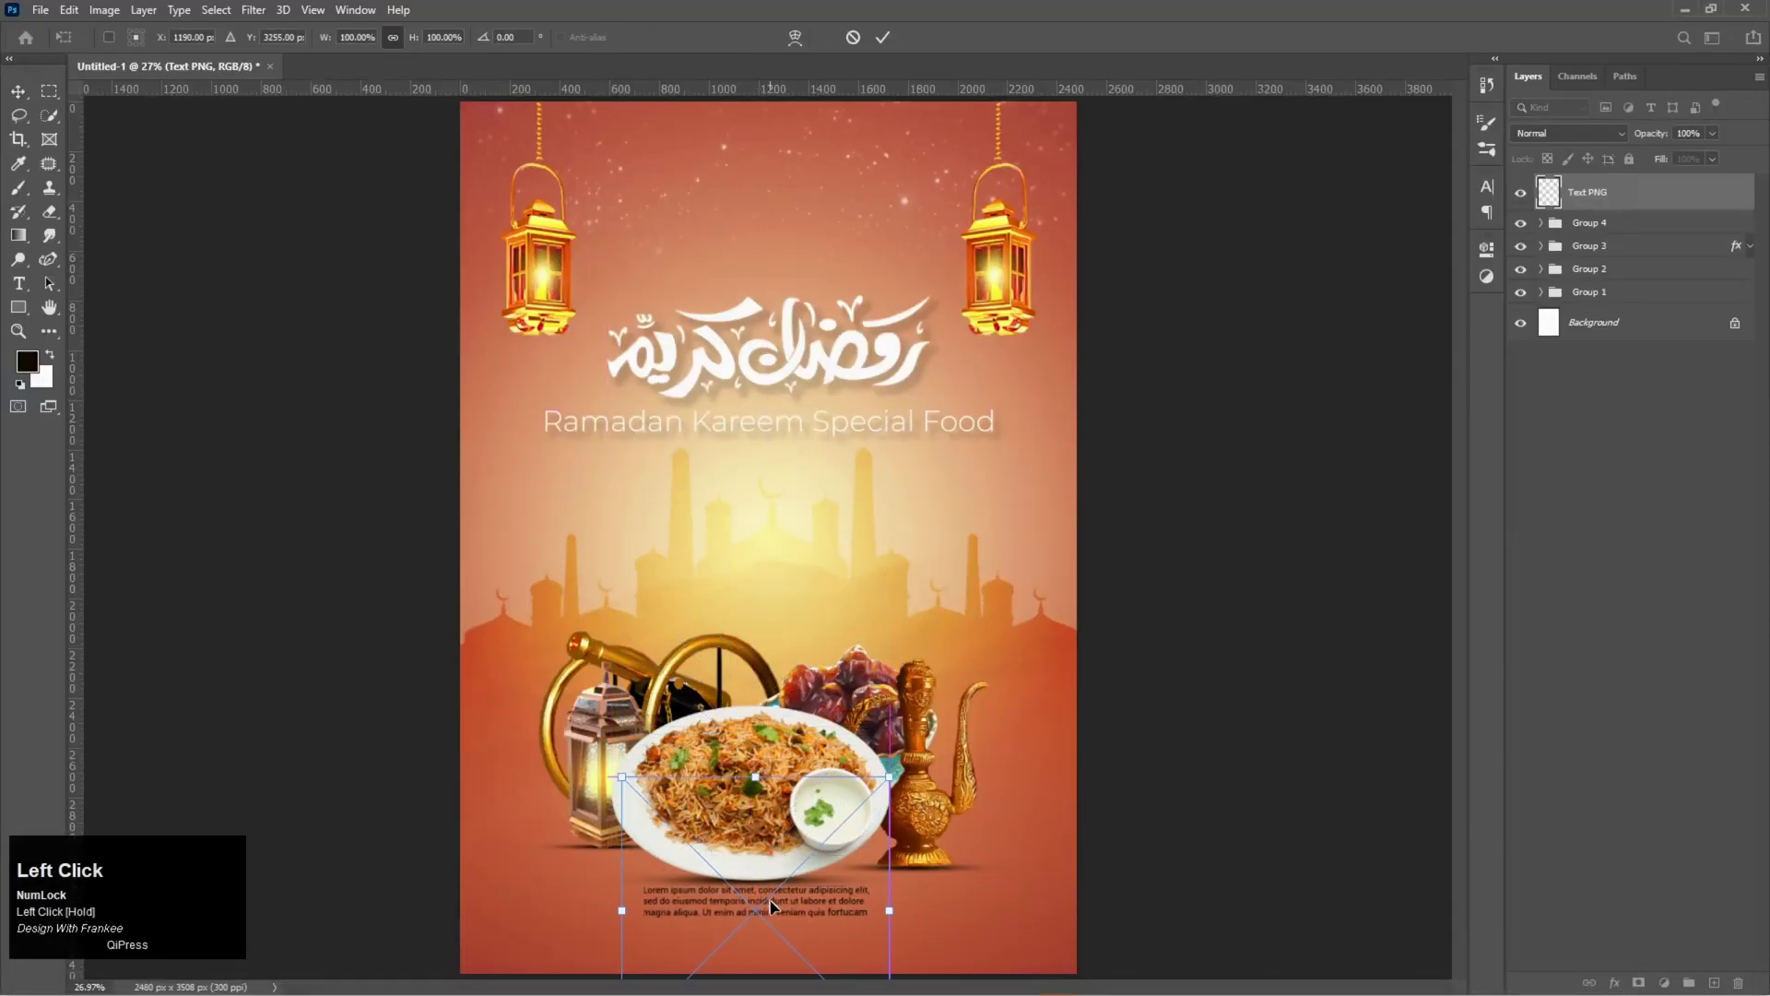
left_click_drag(892, 910, 1027, 910)
left_click_drag(833, 893, 832, 926)
left_click(882, 37)
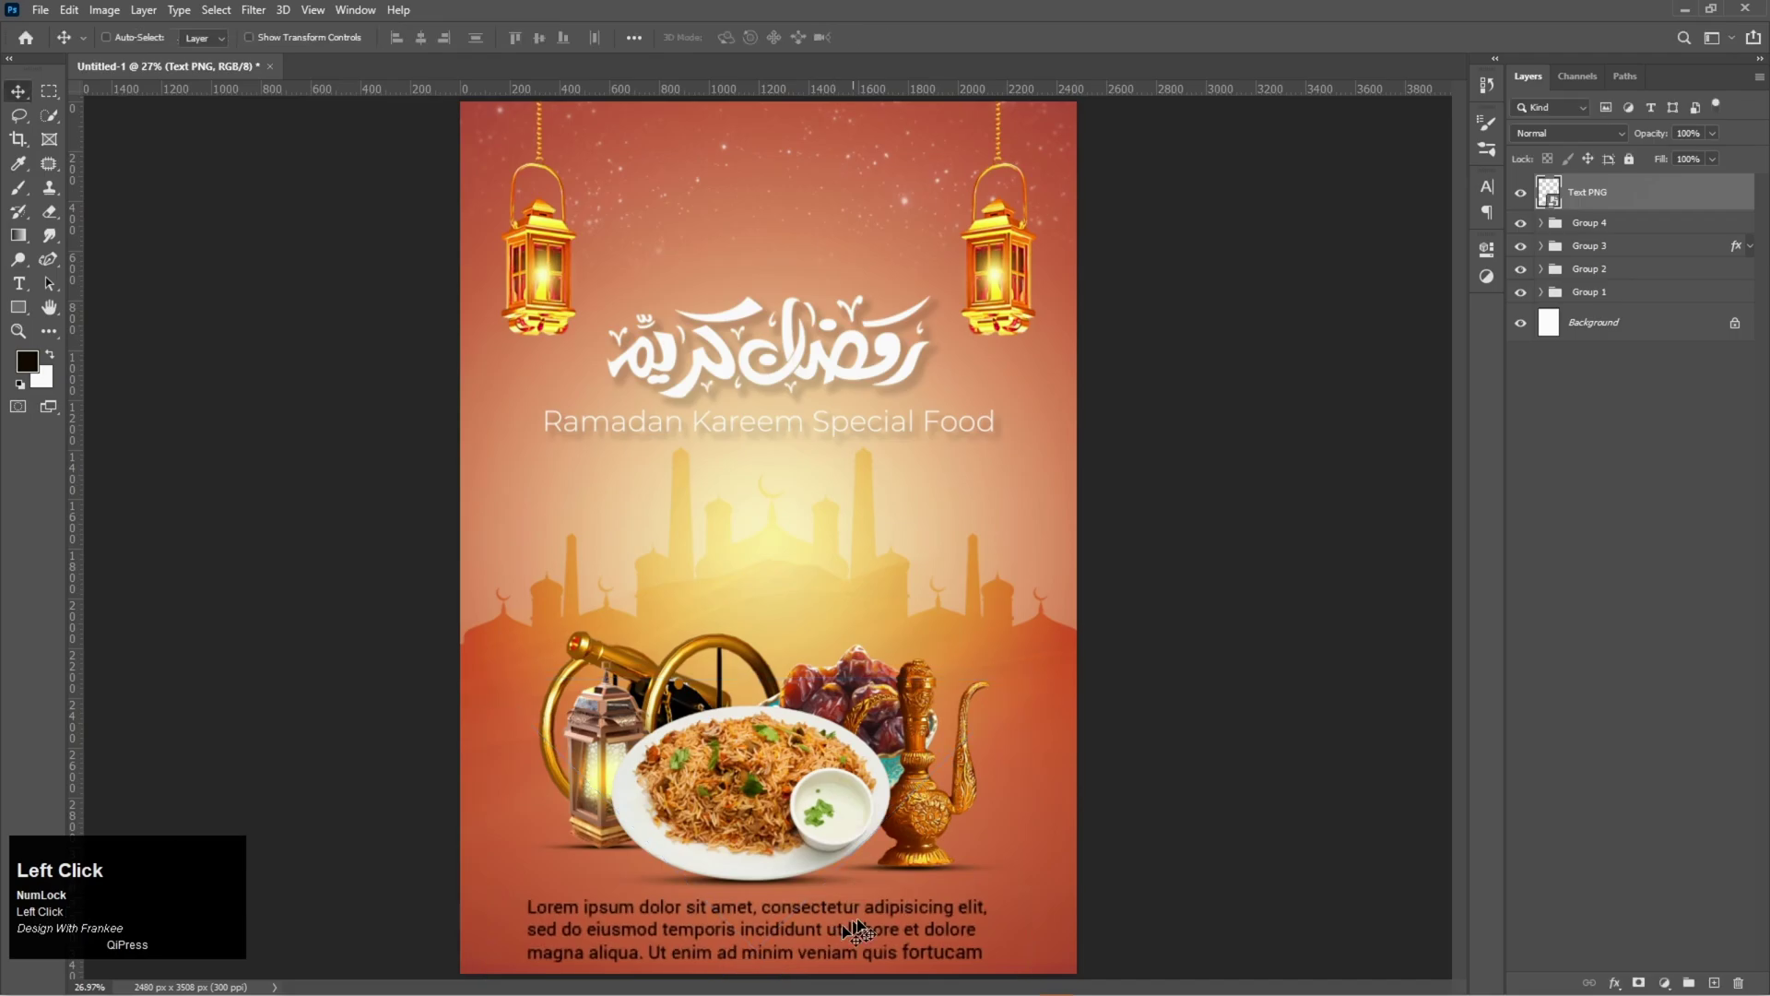
left_click(1644, 401)
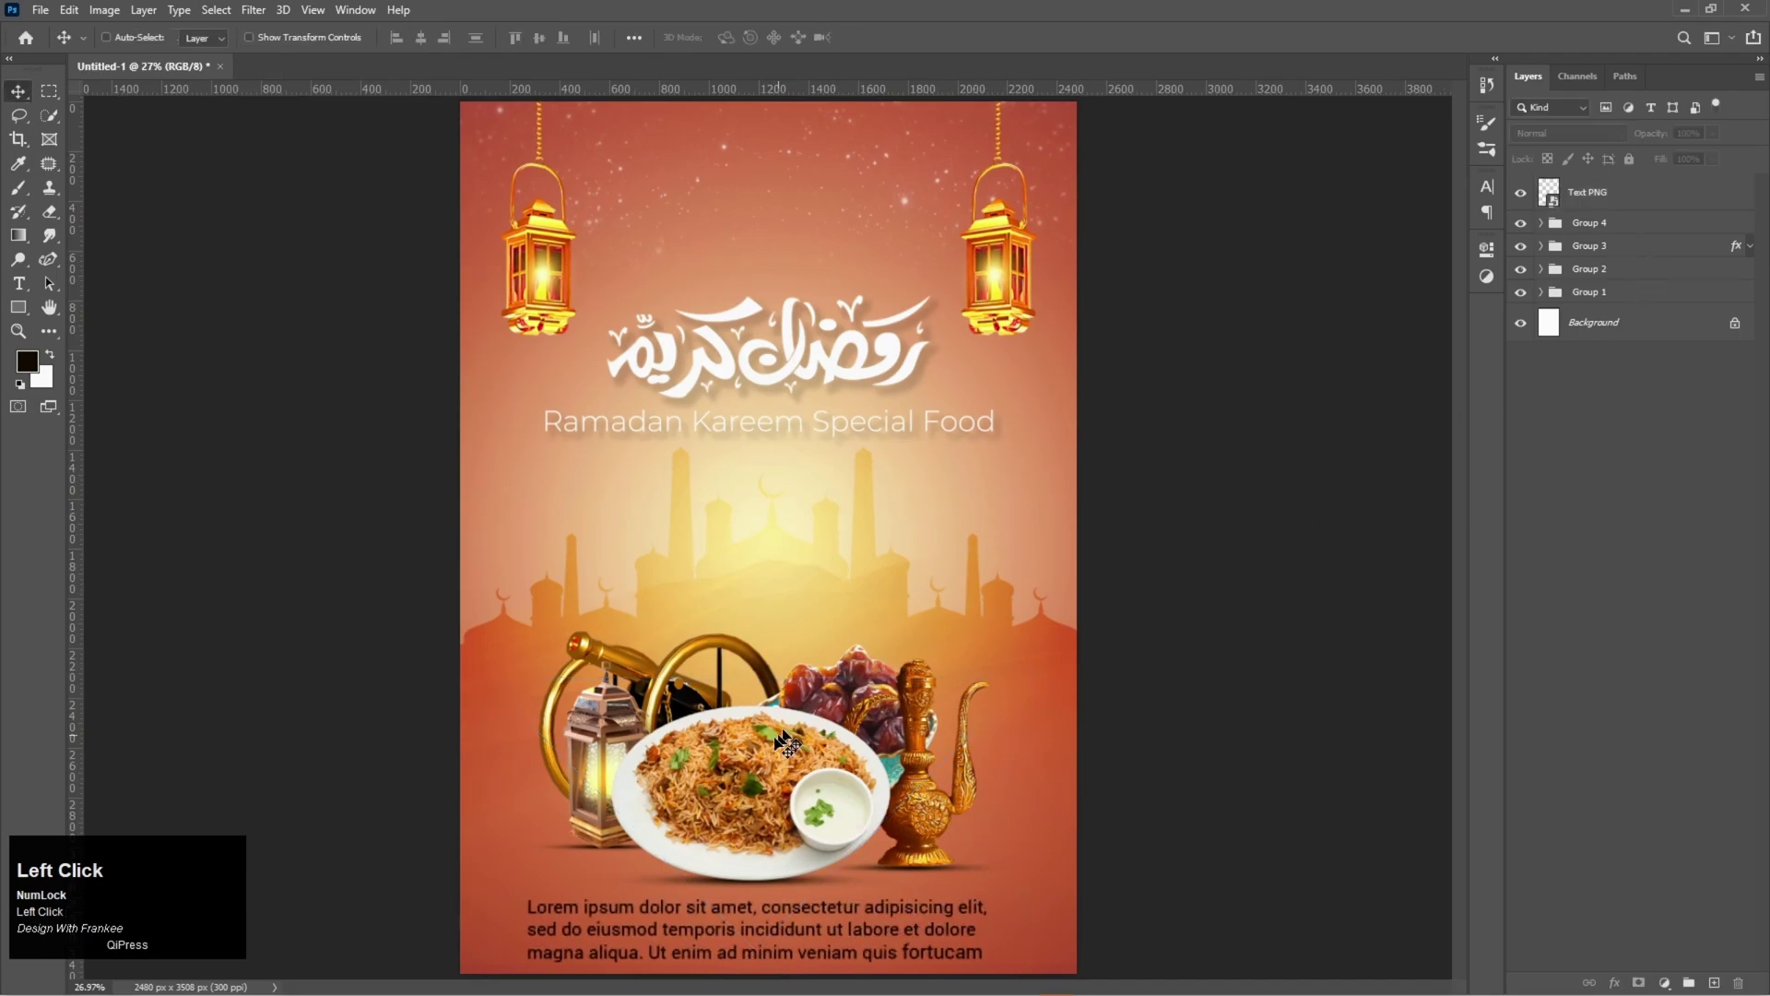
Move the food group (Group 4) slightly upward and raise the Text PNG paragraph a little beneath it
left_click(1590, 224)
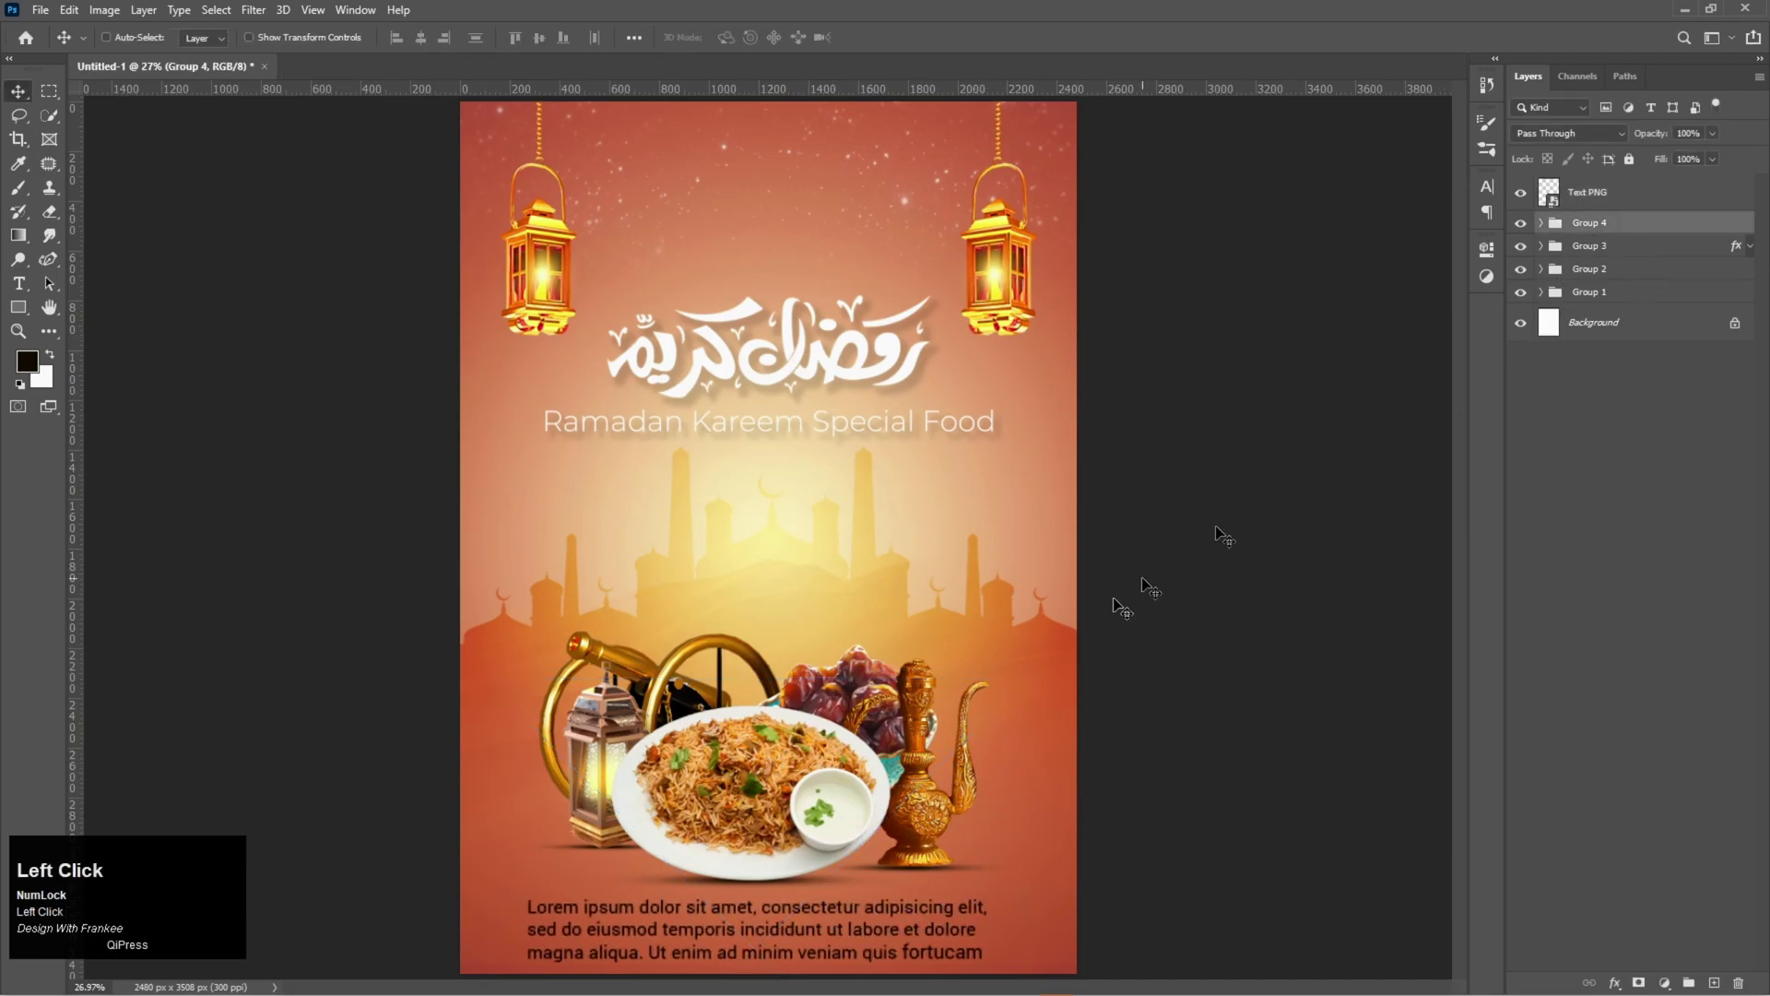
left_click_drag(823, 784, 829, 750)
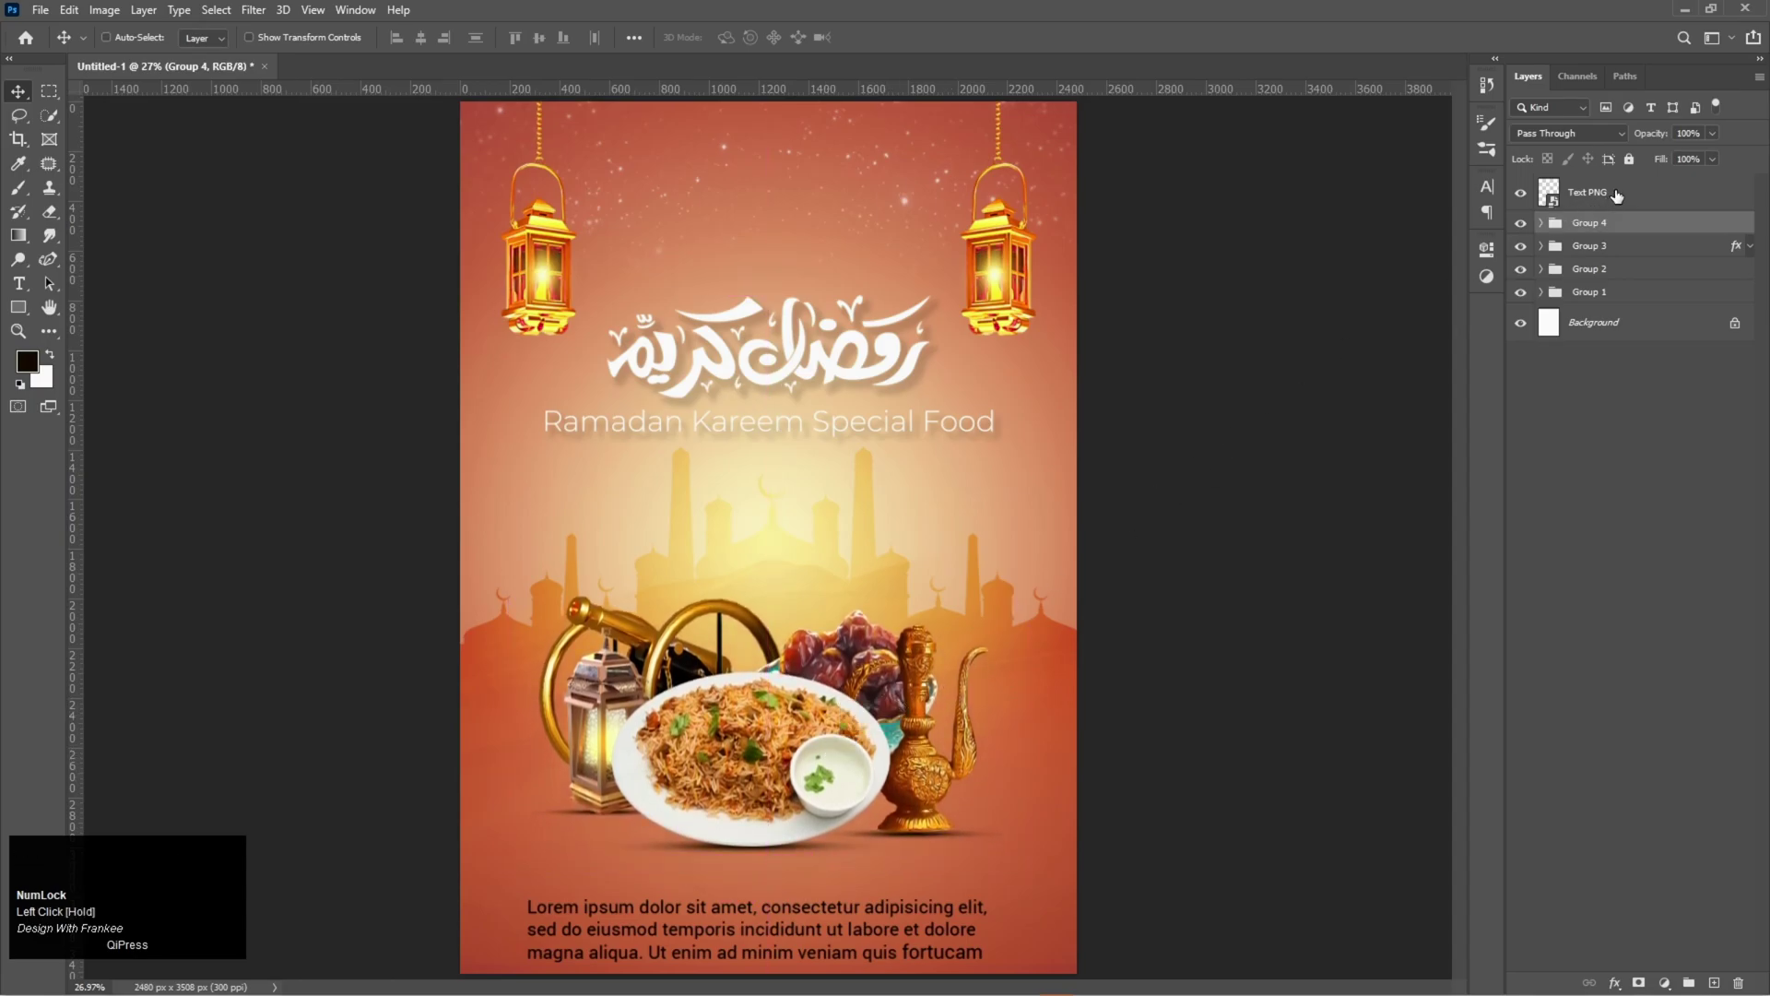
left_click(1601, 192)
left_click_drag(815, 931, 818, 909)
Apply a Normal, 100% opacity Color Overlay in white (ffffff) to the Text PNG layer
right_click(1625, 200)
left_click(1621, 206)
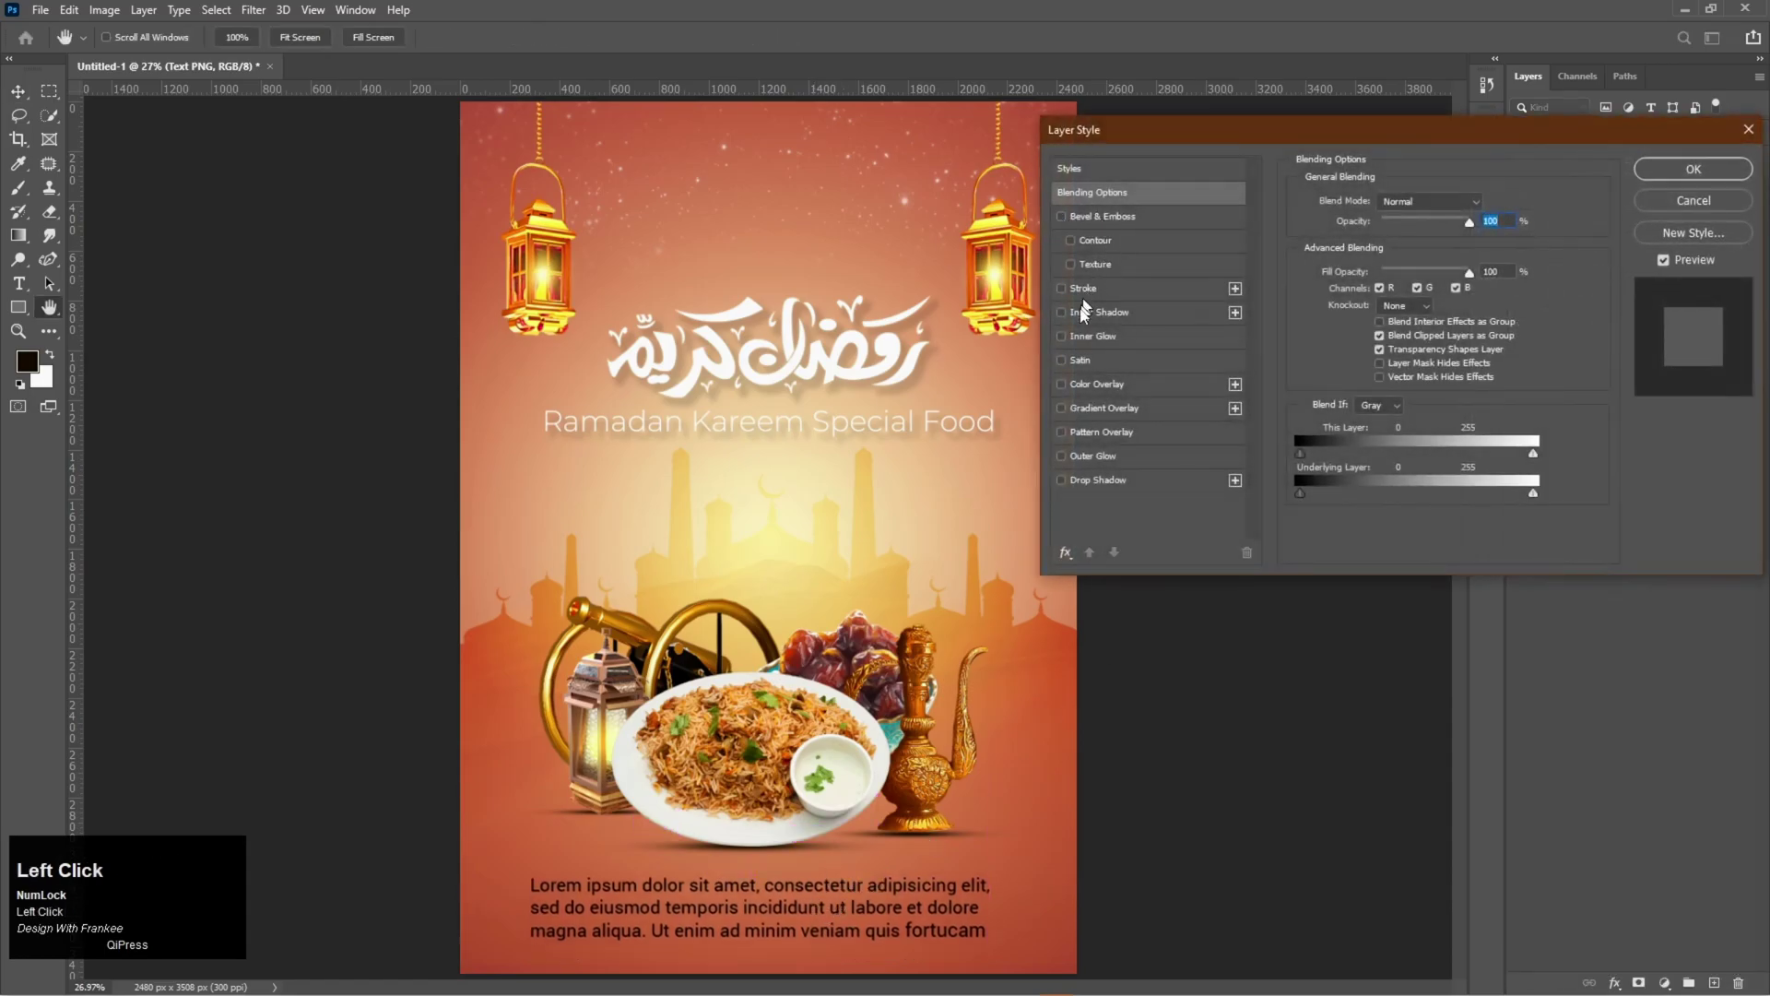
left_click(1077, 386)
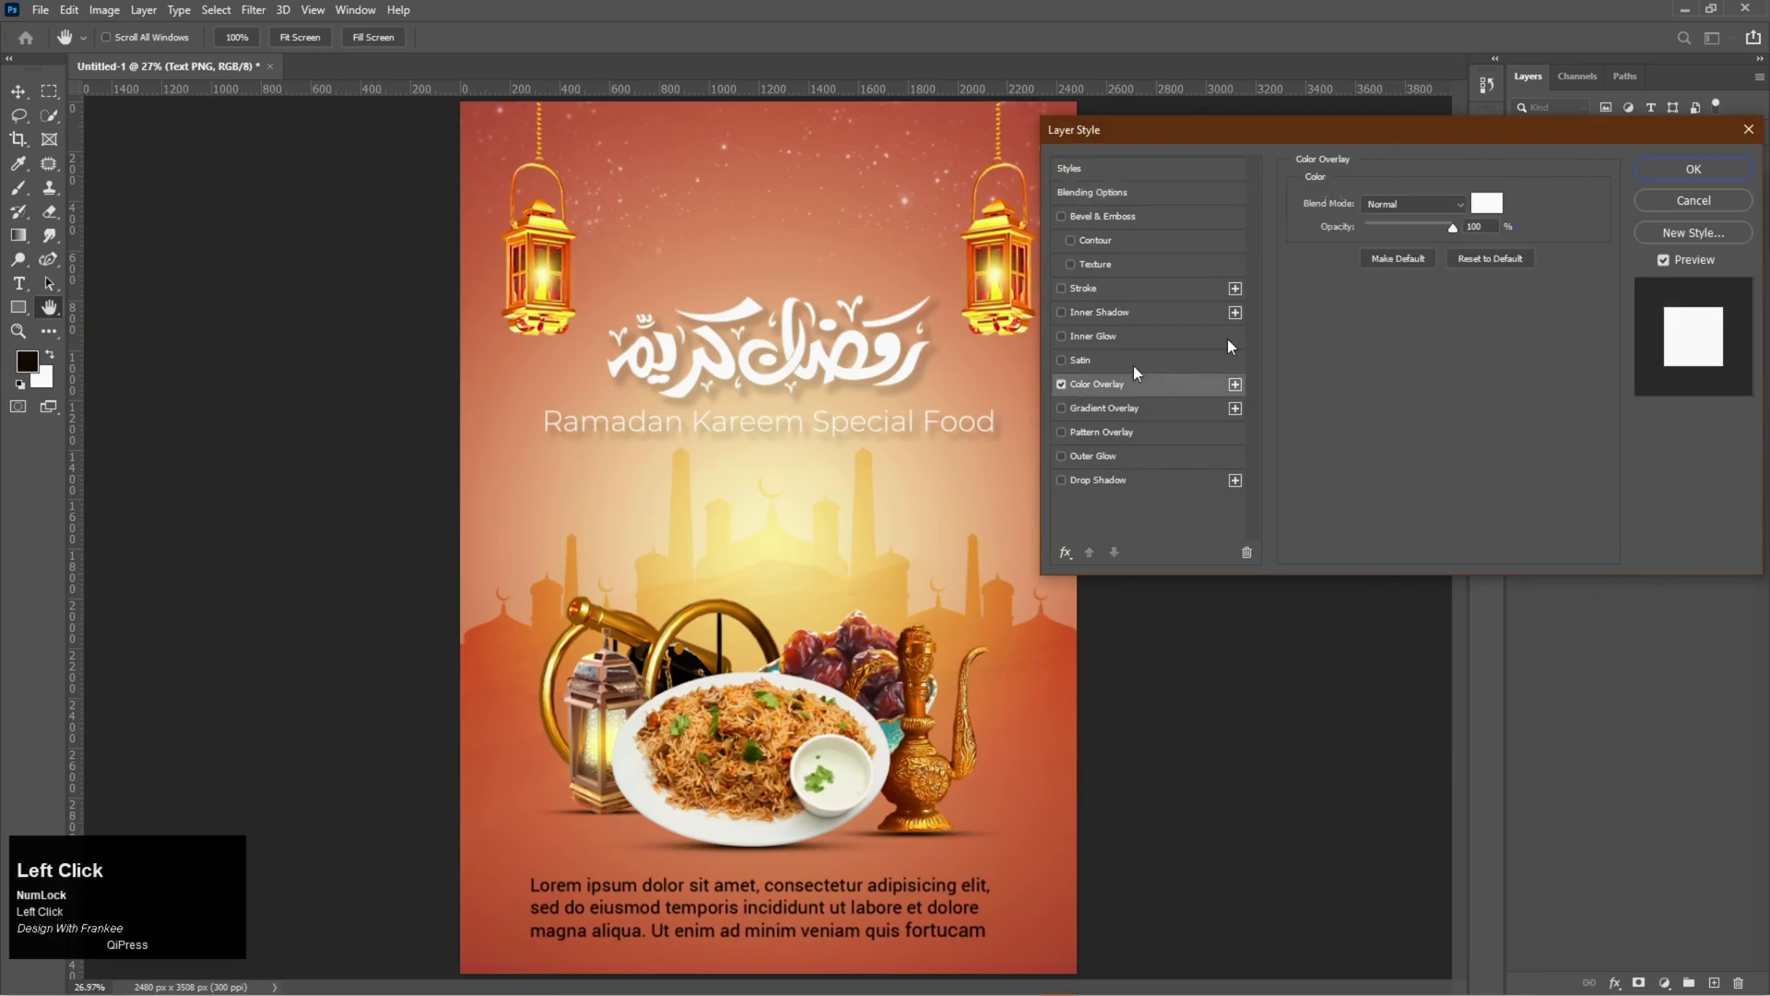
left_click(1490, 205)
left_click_drag(1071, 233, 990, 172)
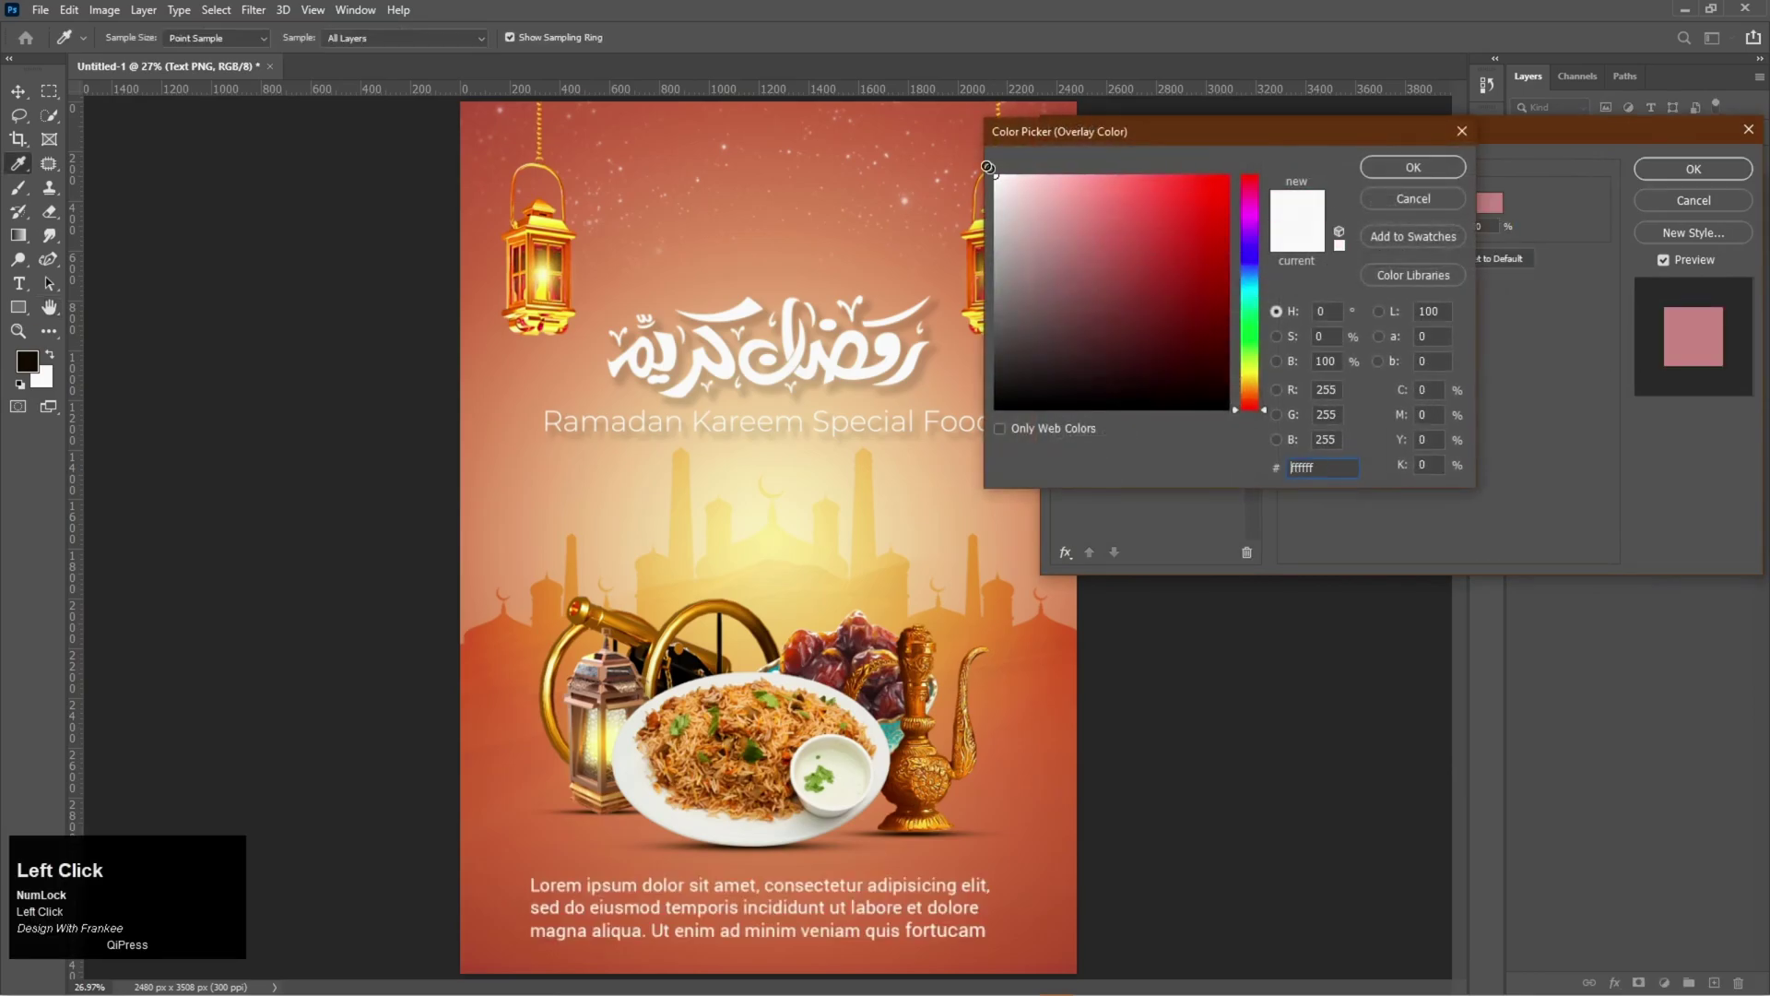
left_click(1384, 172)
left_click(1669, 176)
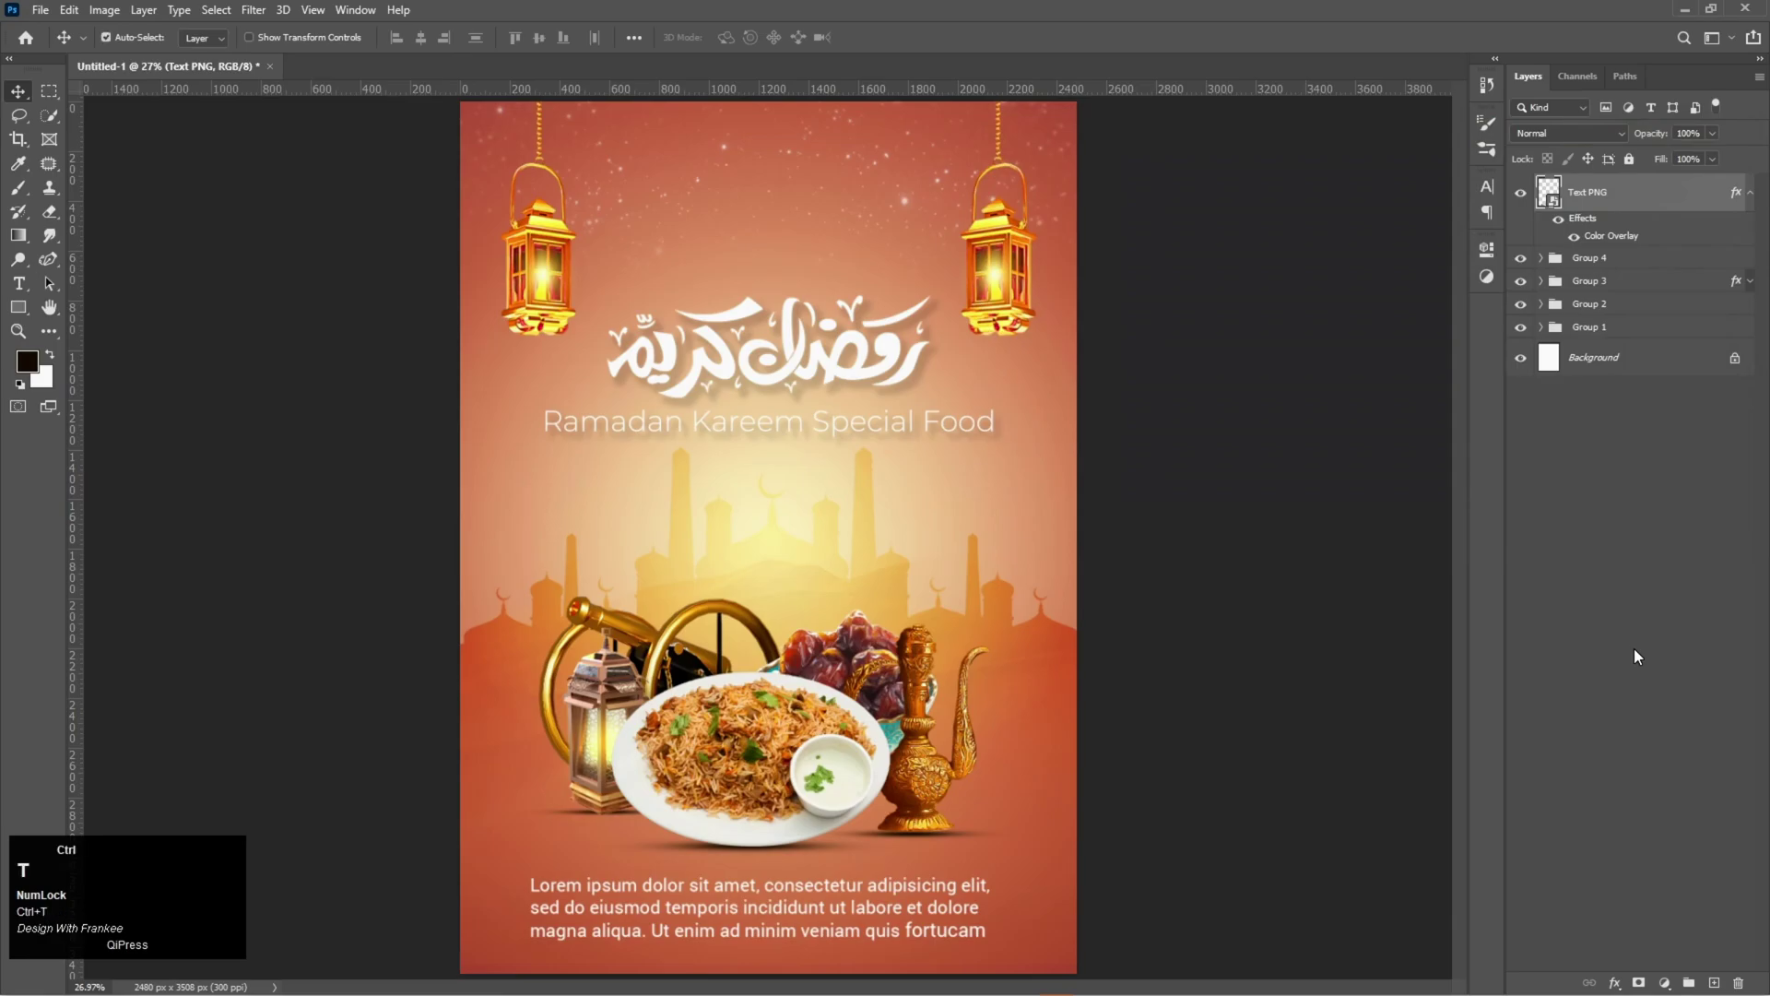
Scale the Text PNG paragraph down to about 146% and shift it slightly upward below the rice plate
key("ctrl+t")
left_click_drag(1032, 926, 959, 924)
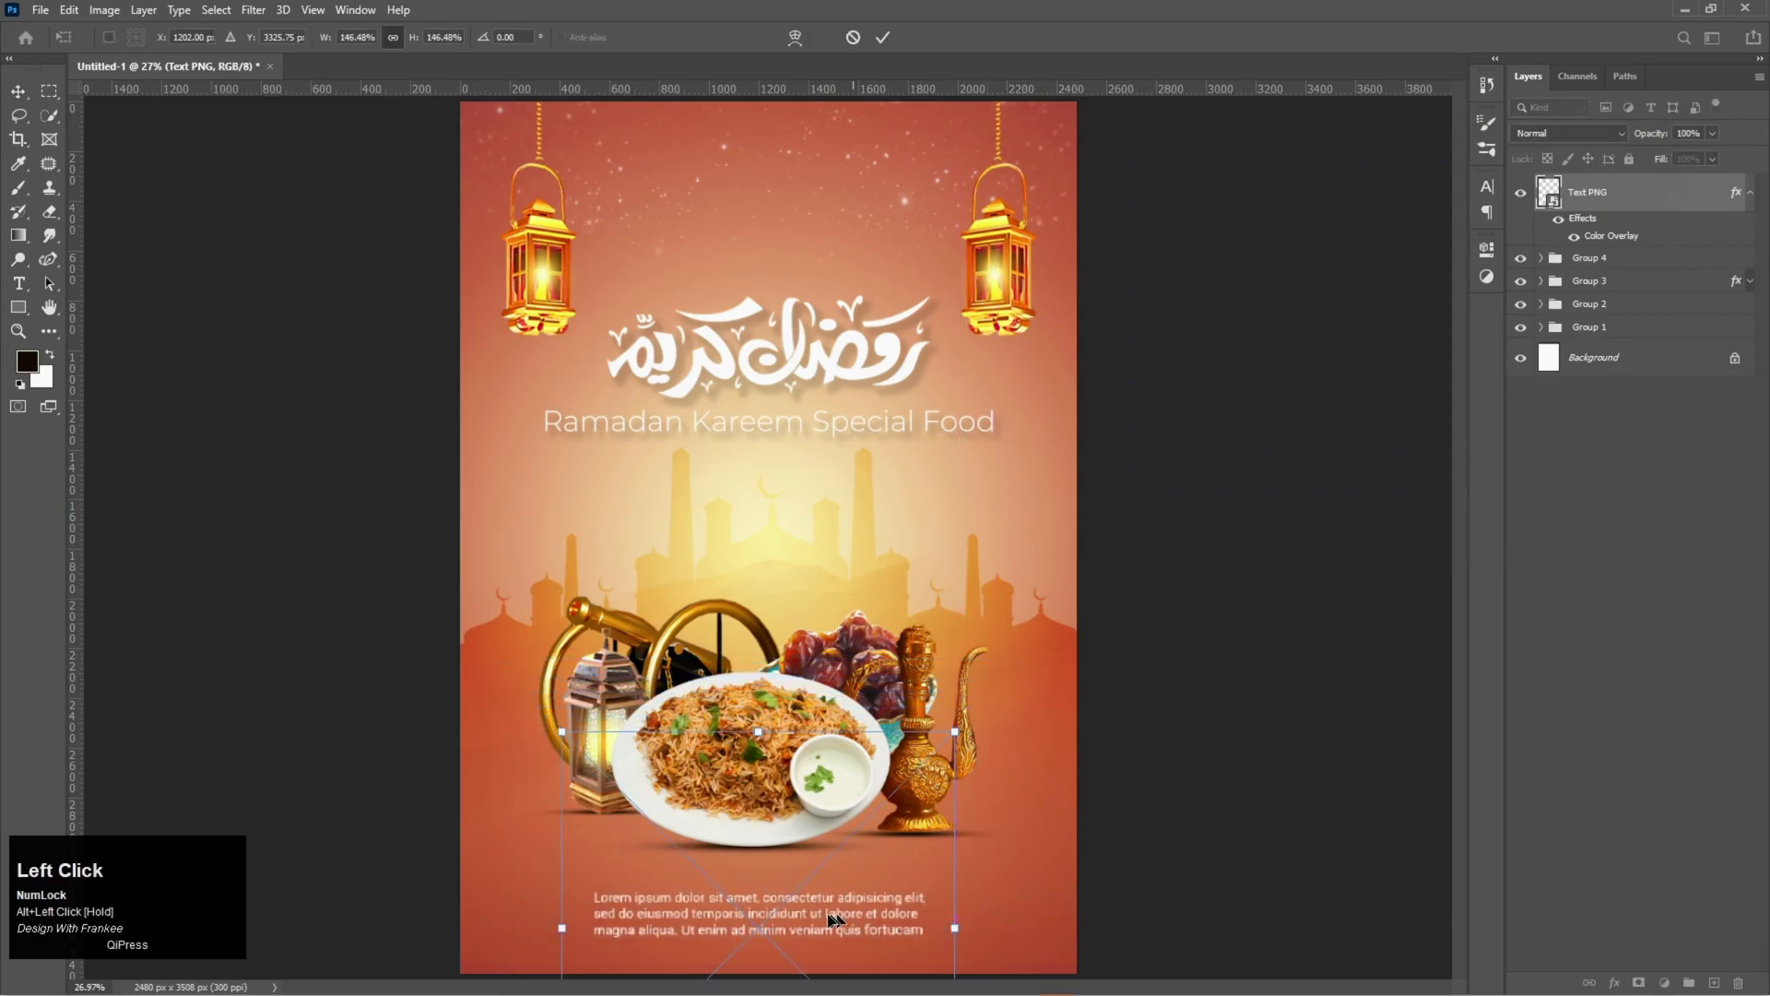
left_click_drag(795, 922, 783, 906)
key("Return")
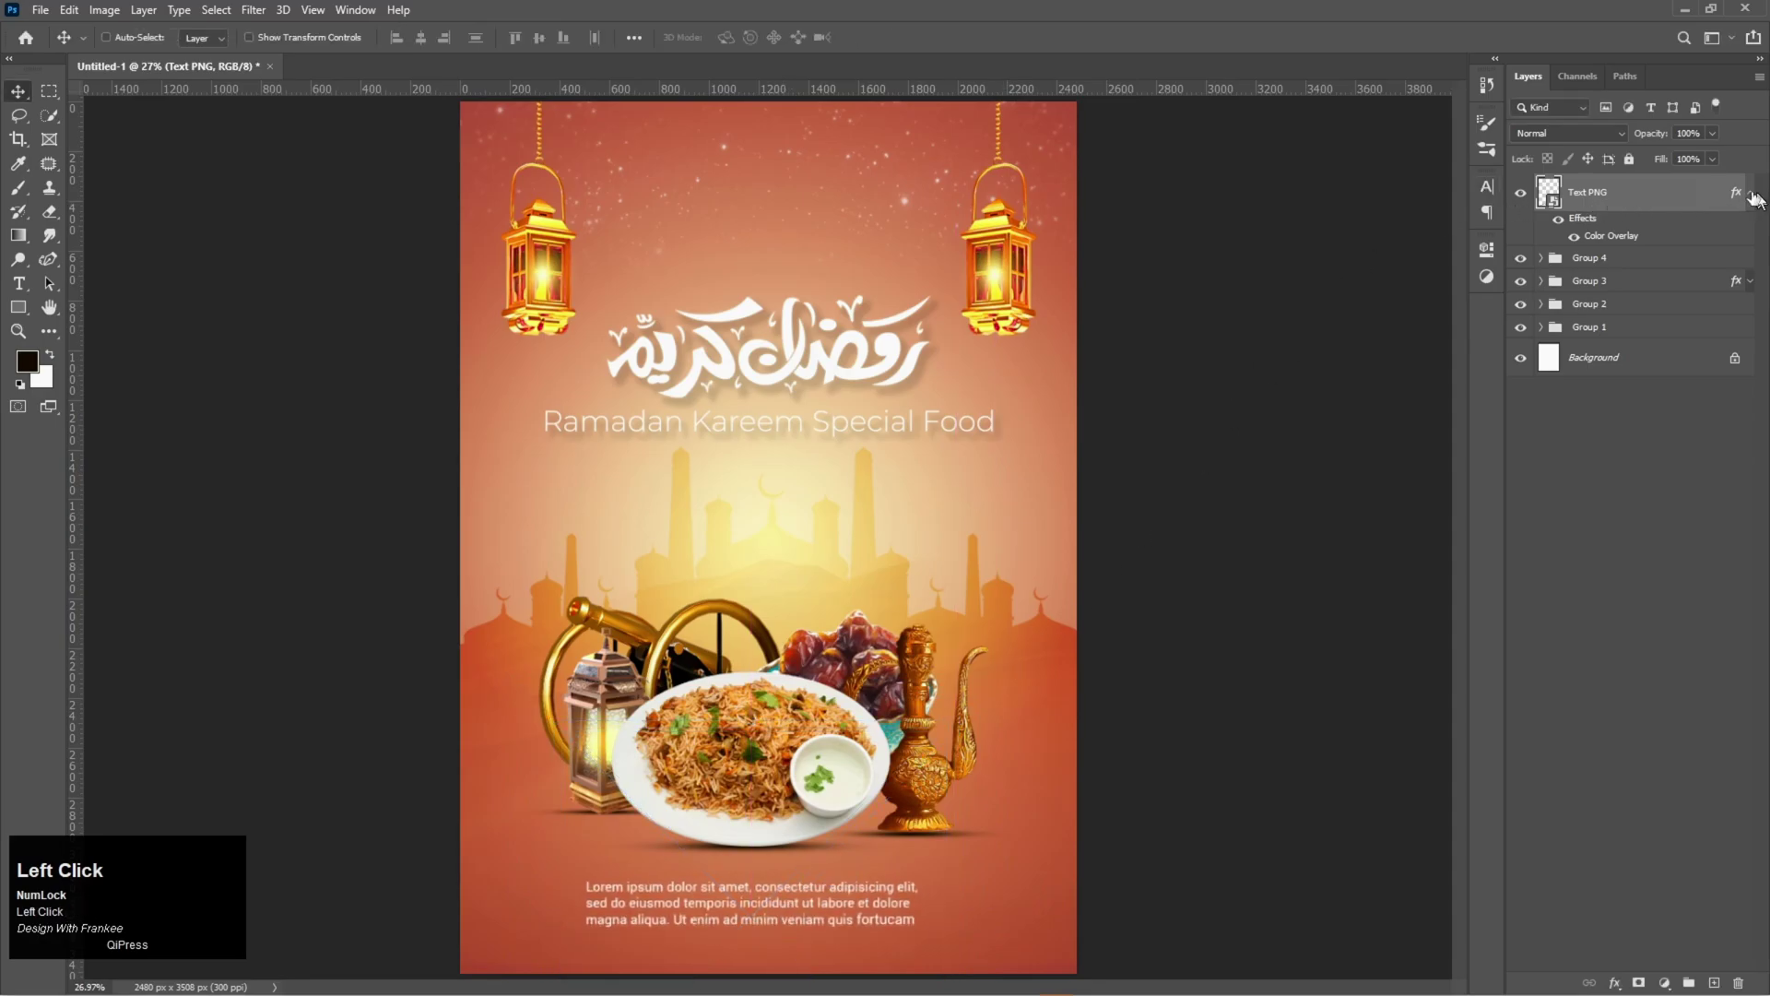
Center the Text PNG layer horizontally on the whole canvas, collapse its effects list, and clear the selection
key("ctrl+a")
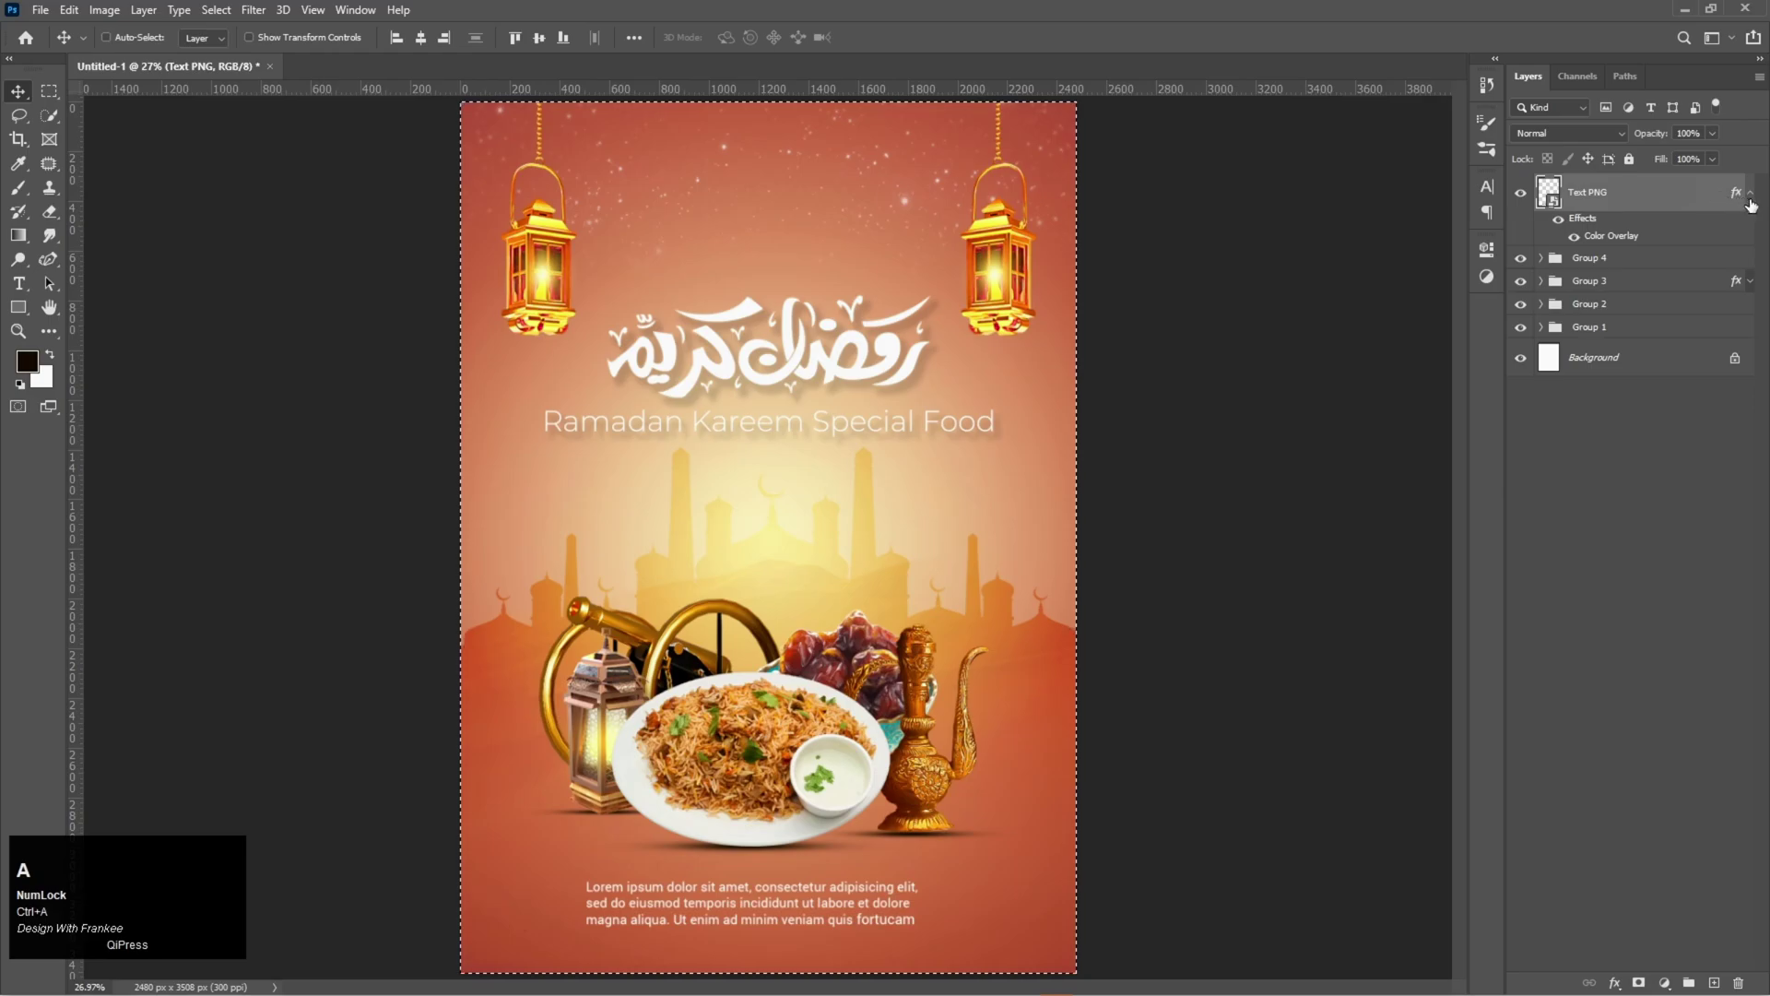
left_click(1750, 192)
left_click(422, 38)
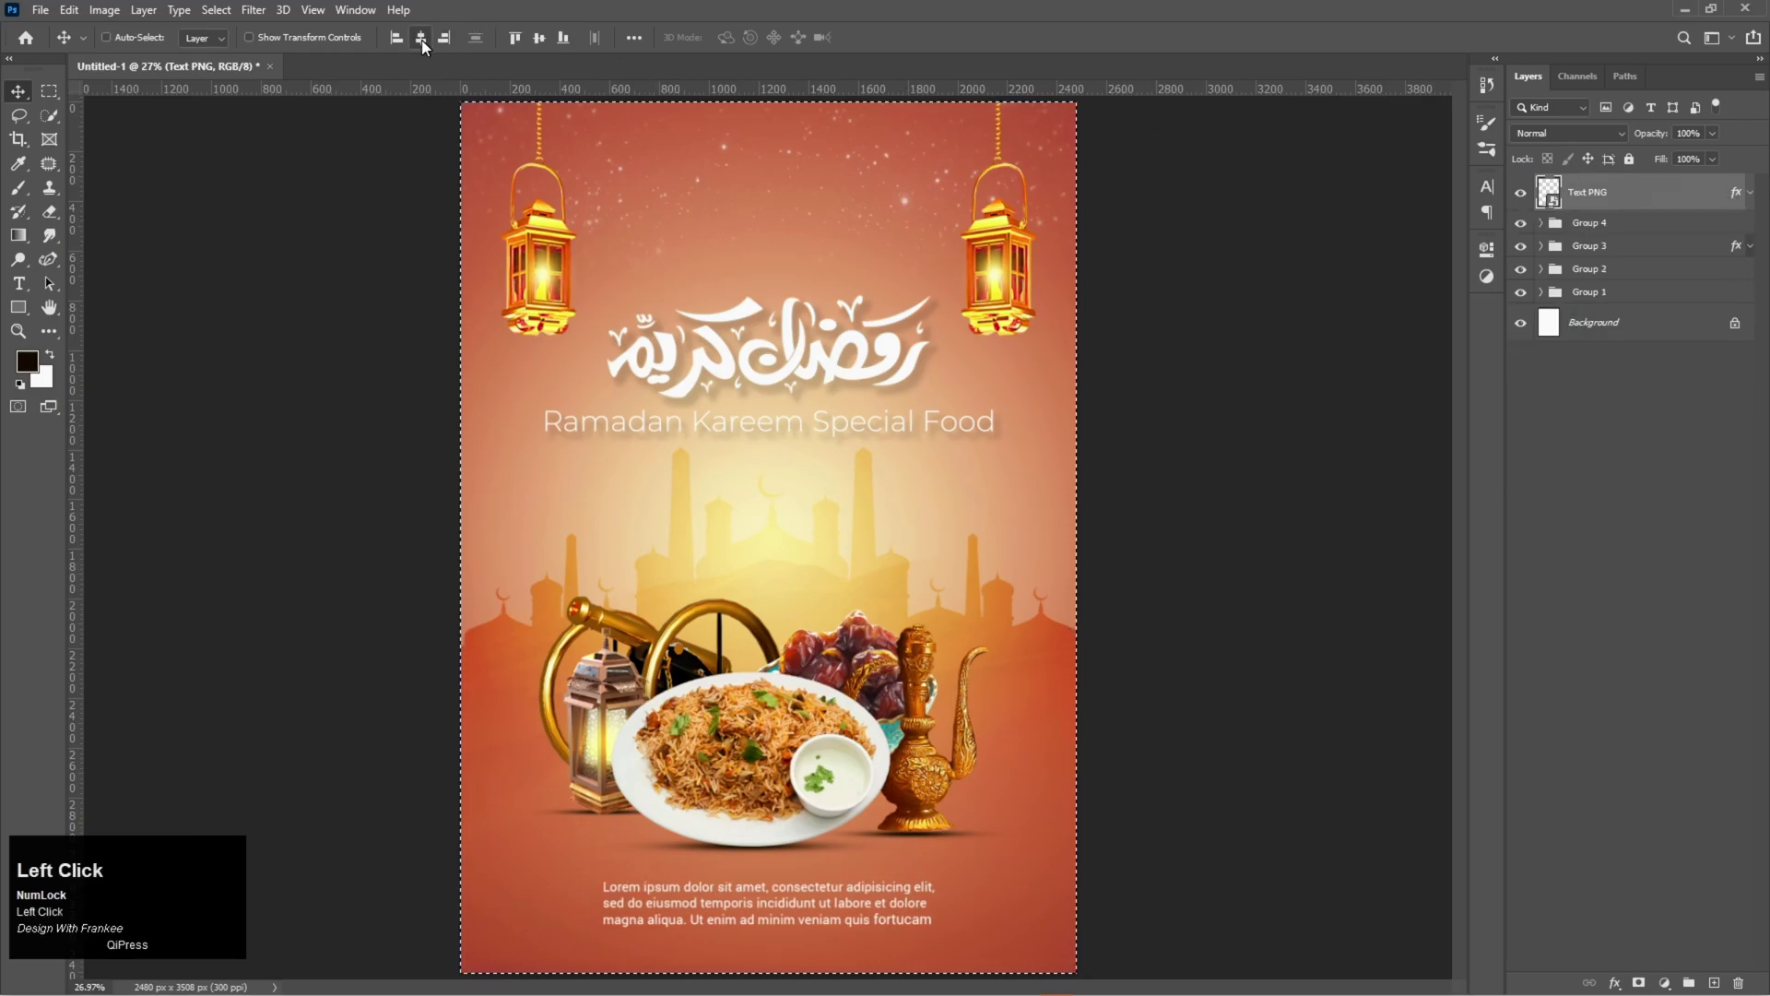
left_click(1688, 452)
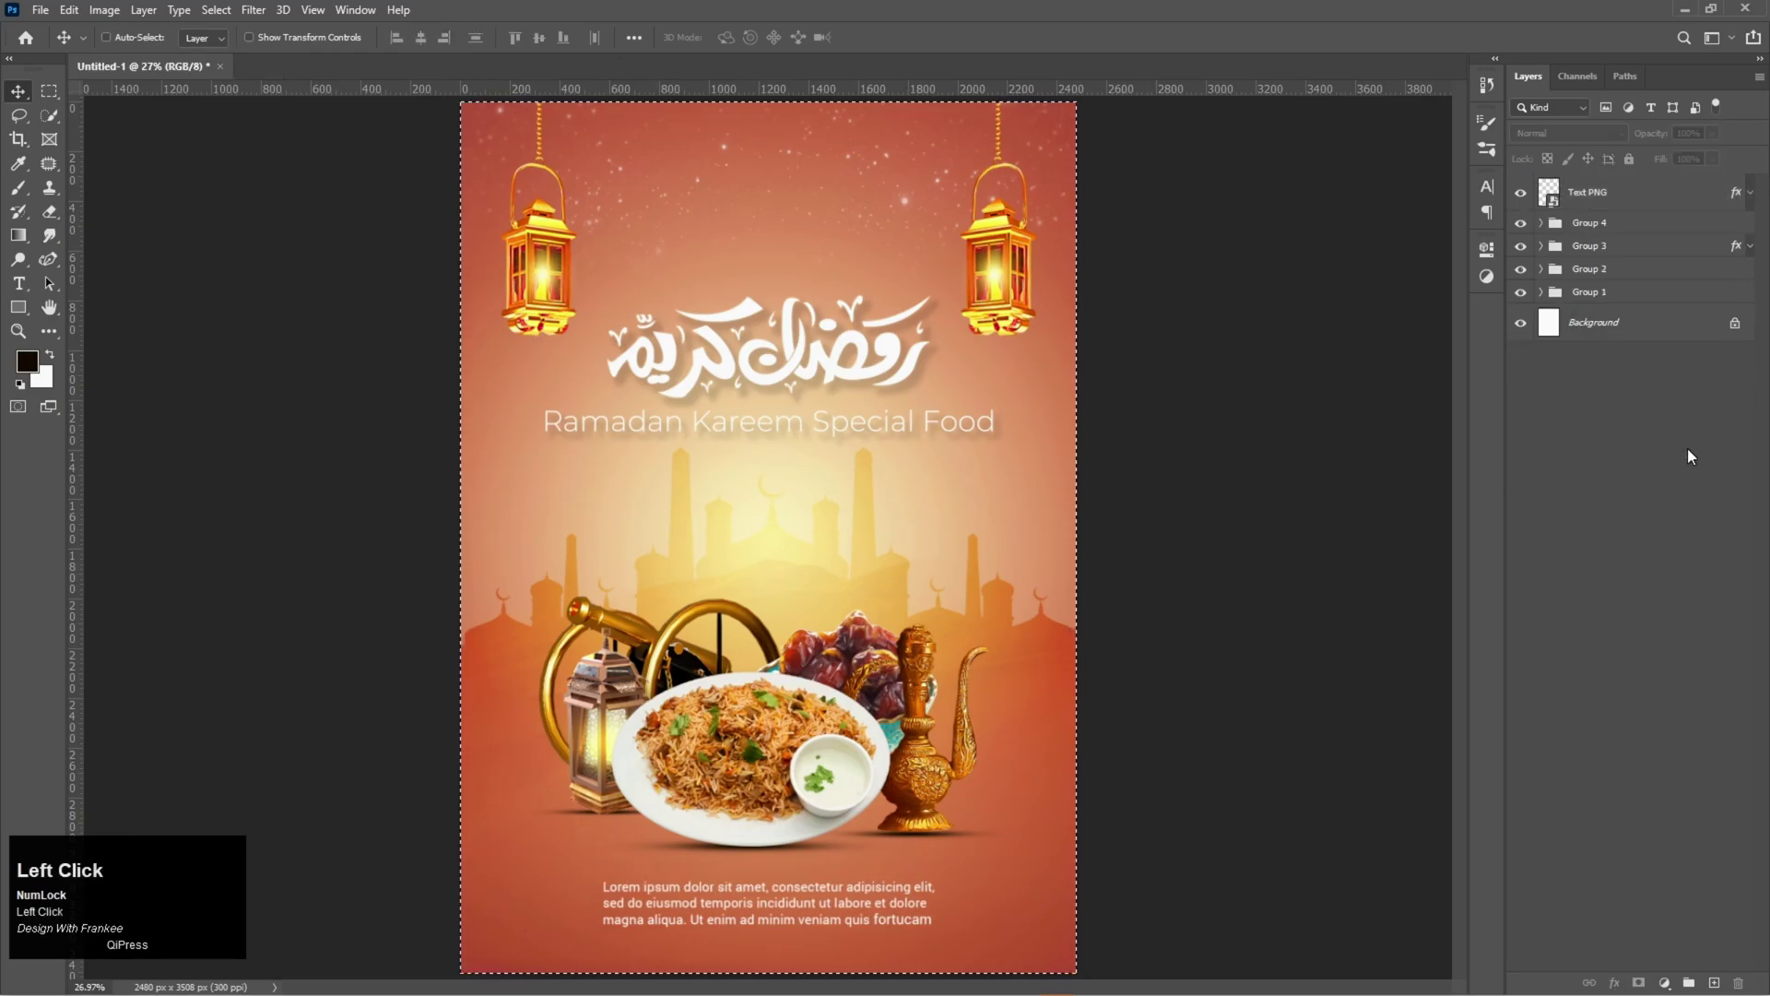
key("ctrl+d")
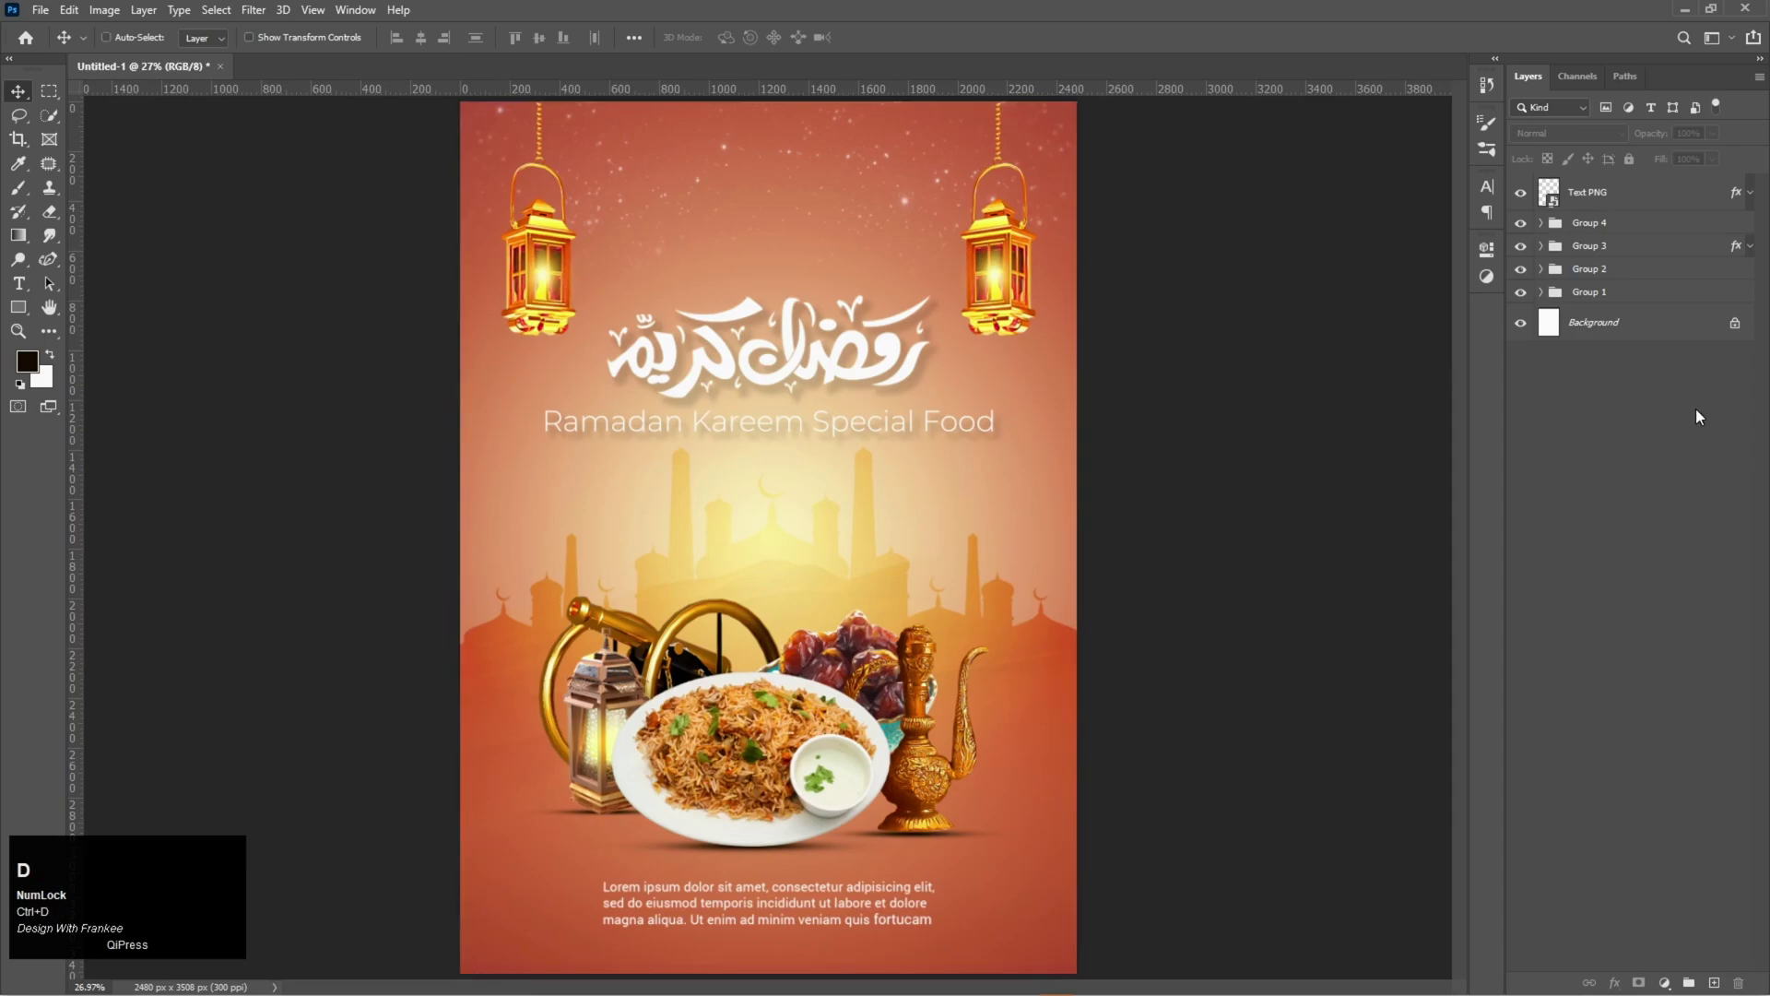